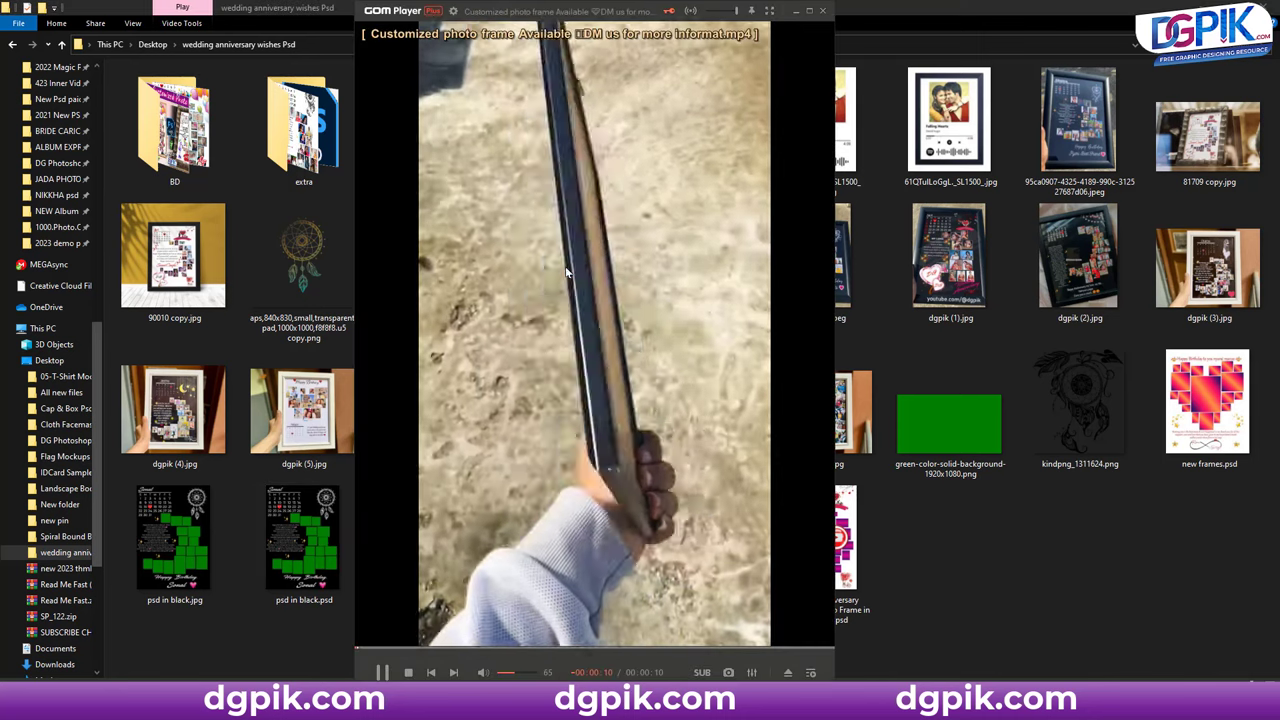
- Pause and close the framed-calendar video, then open 'Customized photo frame Available DM.png'
{"action": "left_click", "coordinate": [569, 273]}
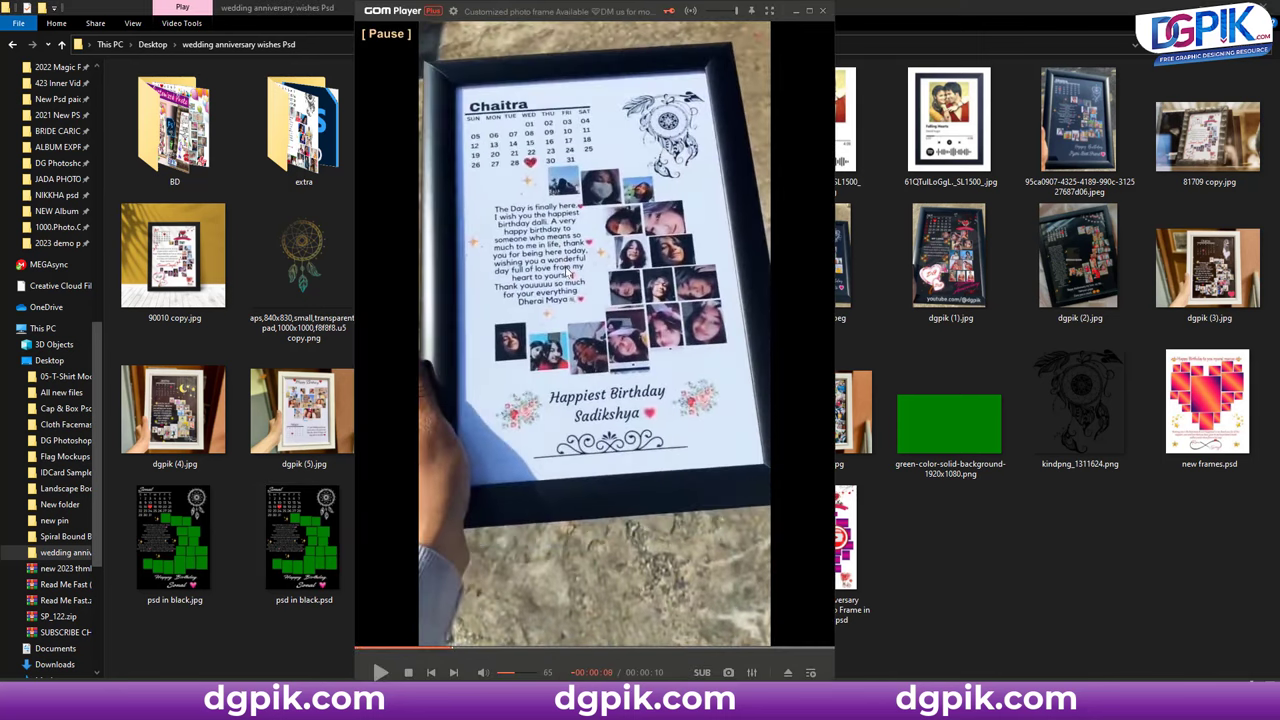
{"action": "left_click", "coordinate": [821, 13]}
{"action": "double_click", "coordinate": [687, 250]}
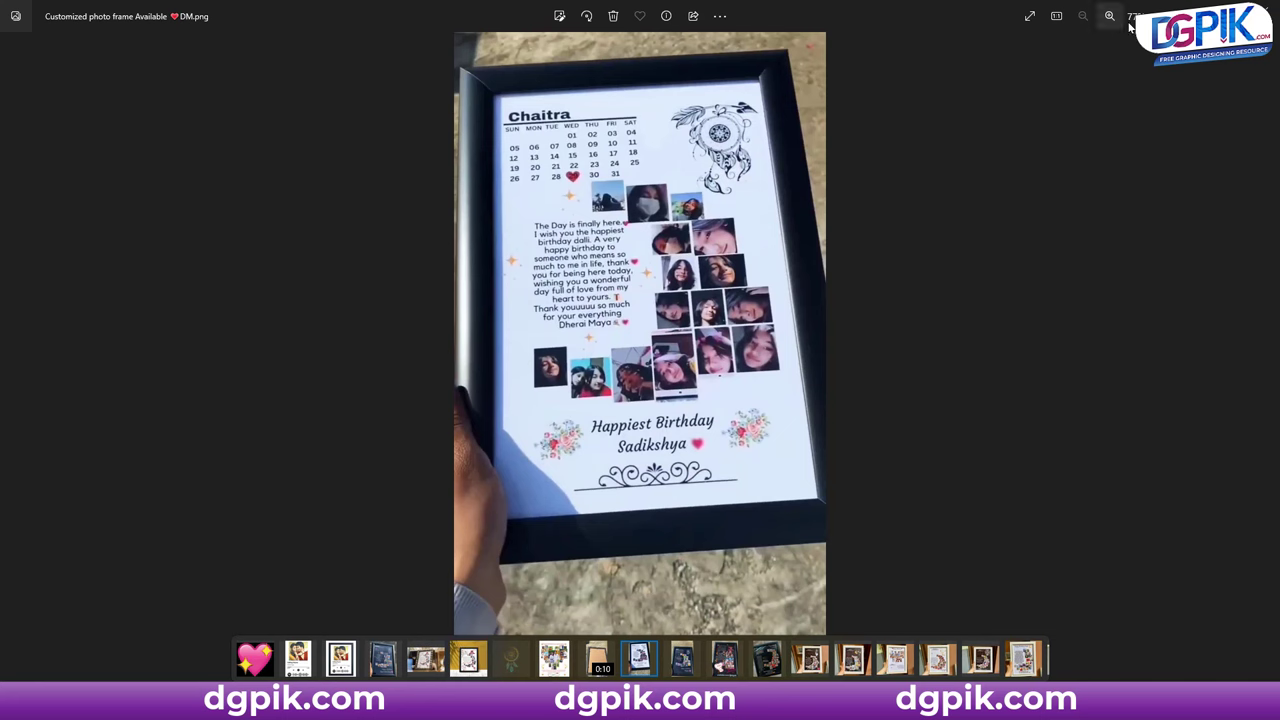
- Close and reopen the framed calendar photo twice in Photos
{"action": "left_click", "coordinate": [1262, 12]}
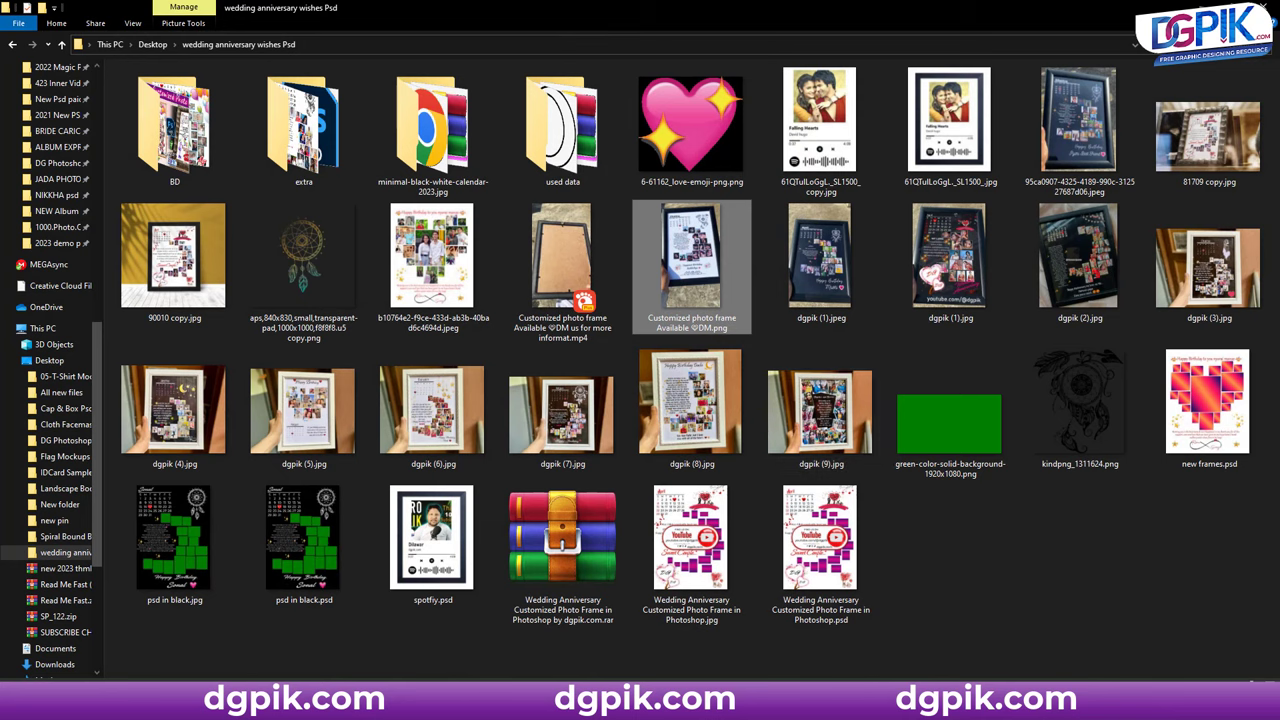
{"action": "double_click", "coordinate": [693, 237]}
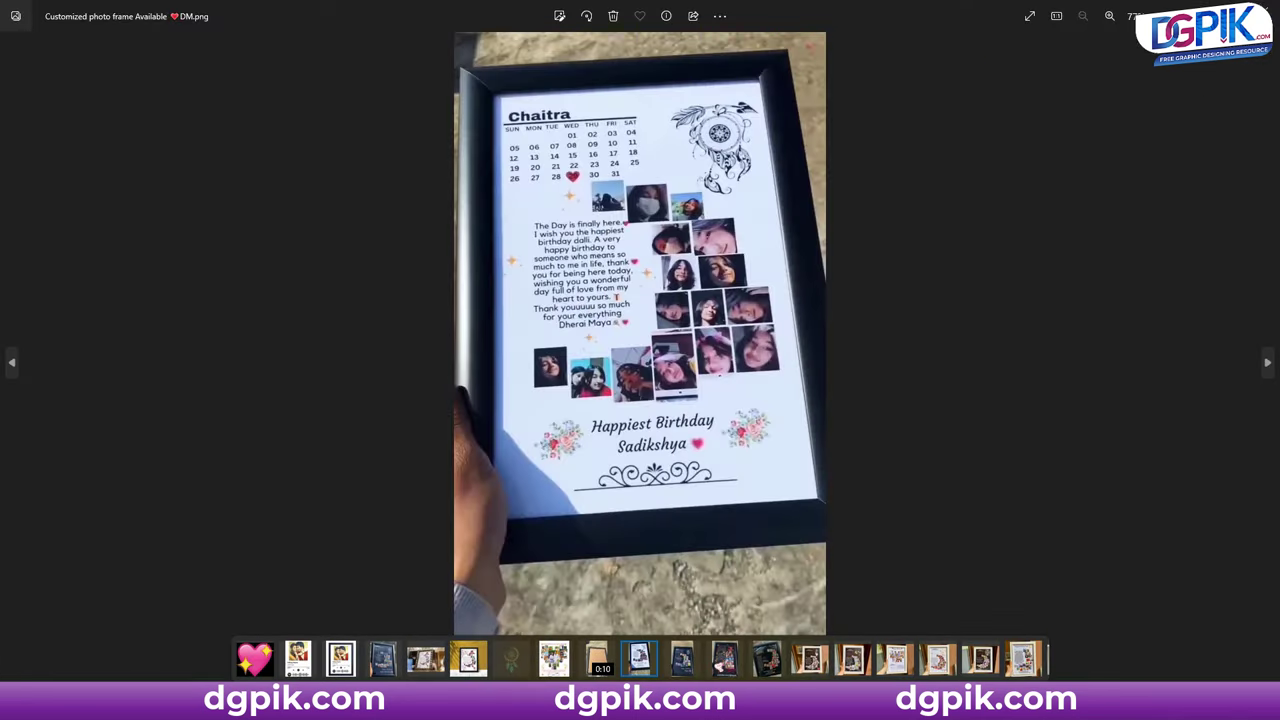
{"action": "left_click", "coordinate": [1262, 12]}
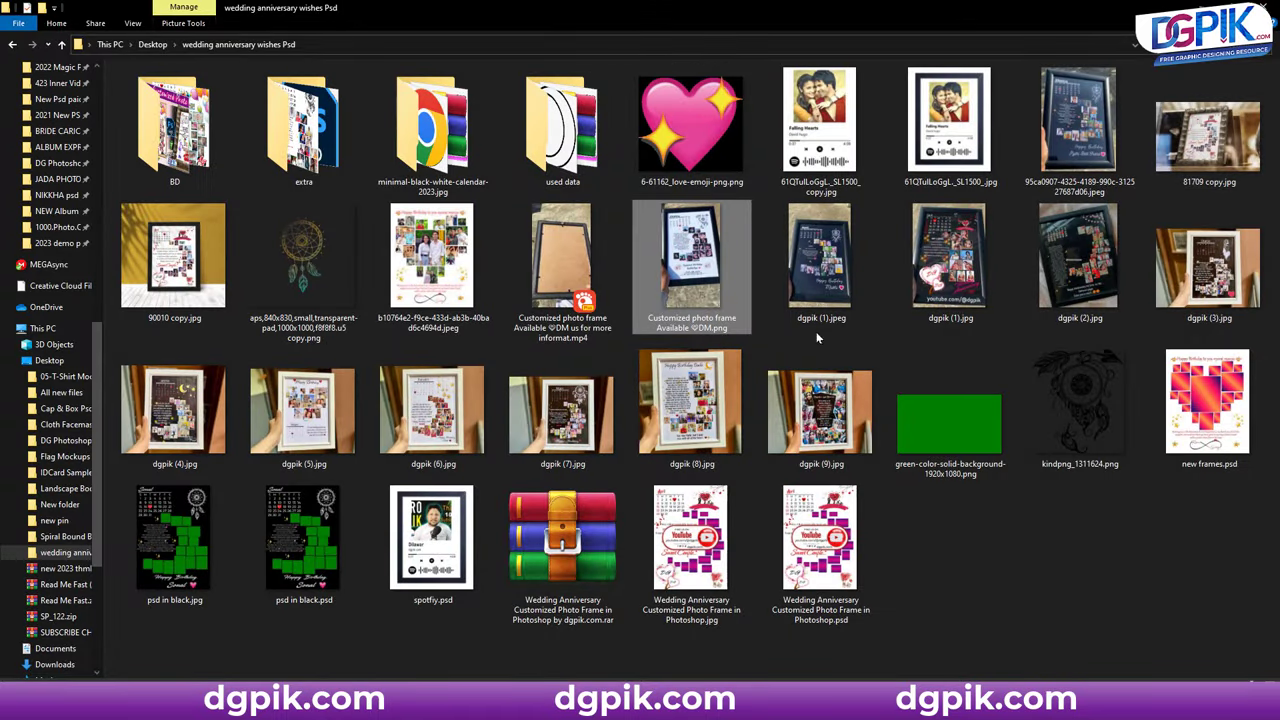
{"action": "double_click", "coordinate": [722, 252]}
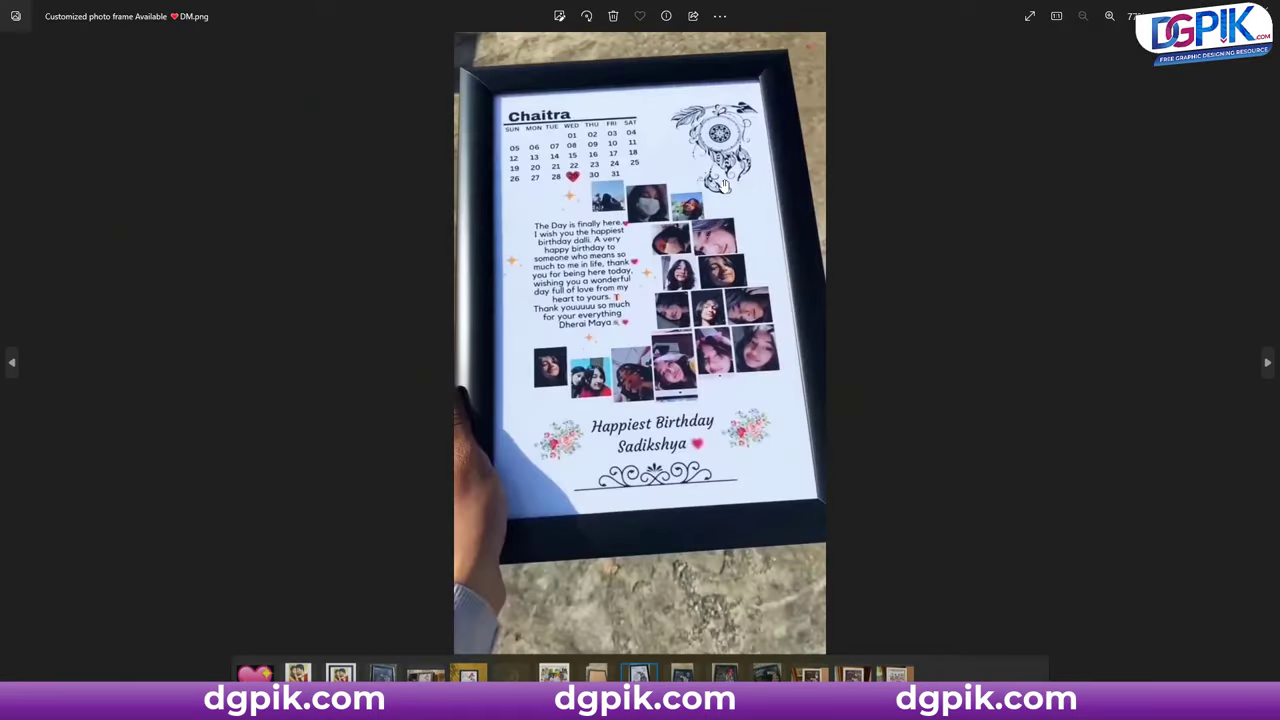
- Zoom into the framed calendar photo, pan down to its bottom, zoom out and close it
{"action": "scroll", "coordinate": [738, 252], "scroll_direction": "up", "scroll_amount": 3}
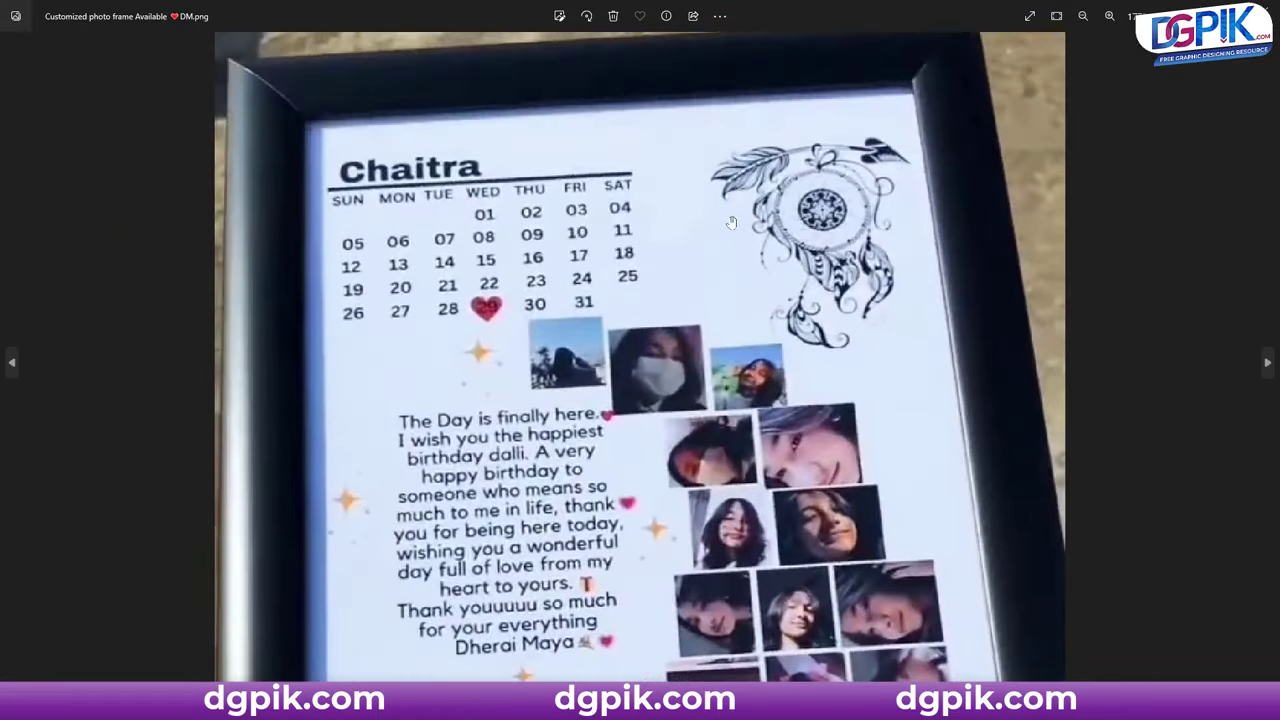
{"action": "left_click_drag", "start_coordinate": [752, 442], "coordinate": [658, 205]}
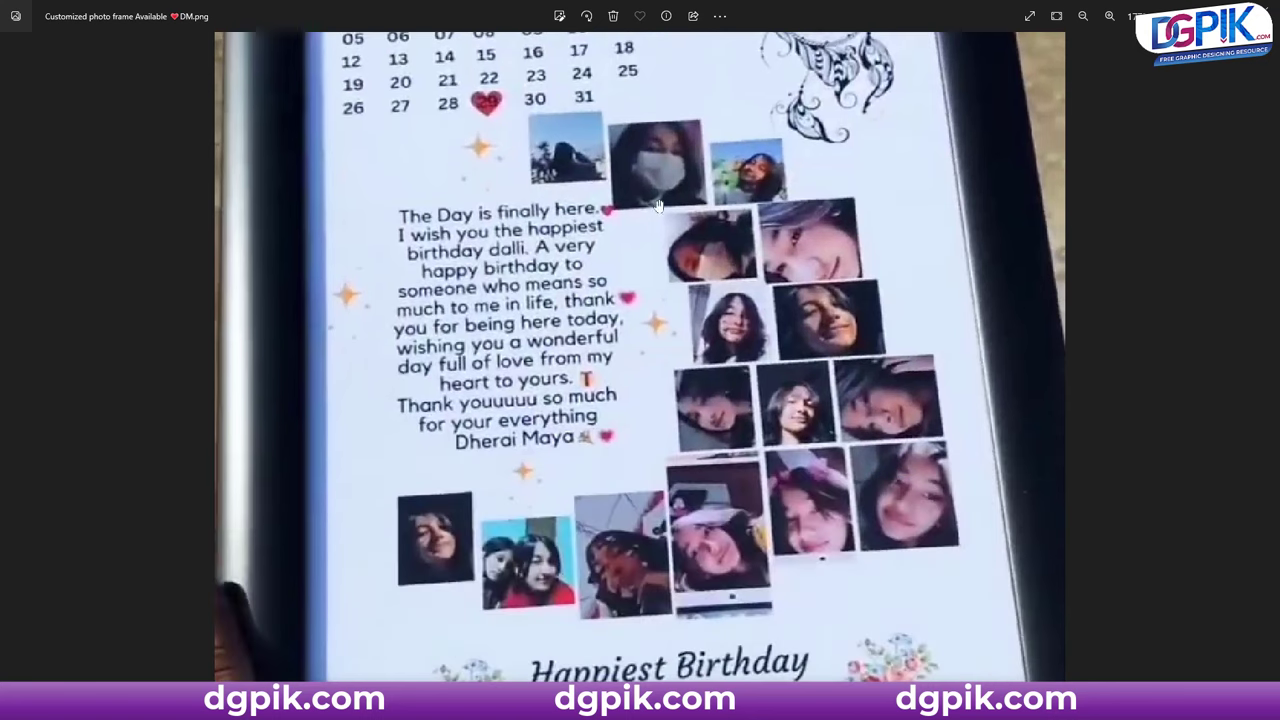
{"action": "left_click_drag", "start_coordinate": [678, 485], "coordinate": [720, 300]}
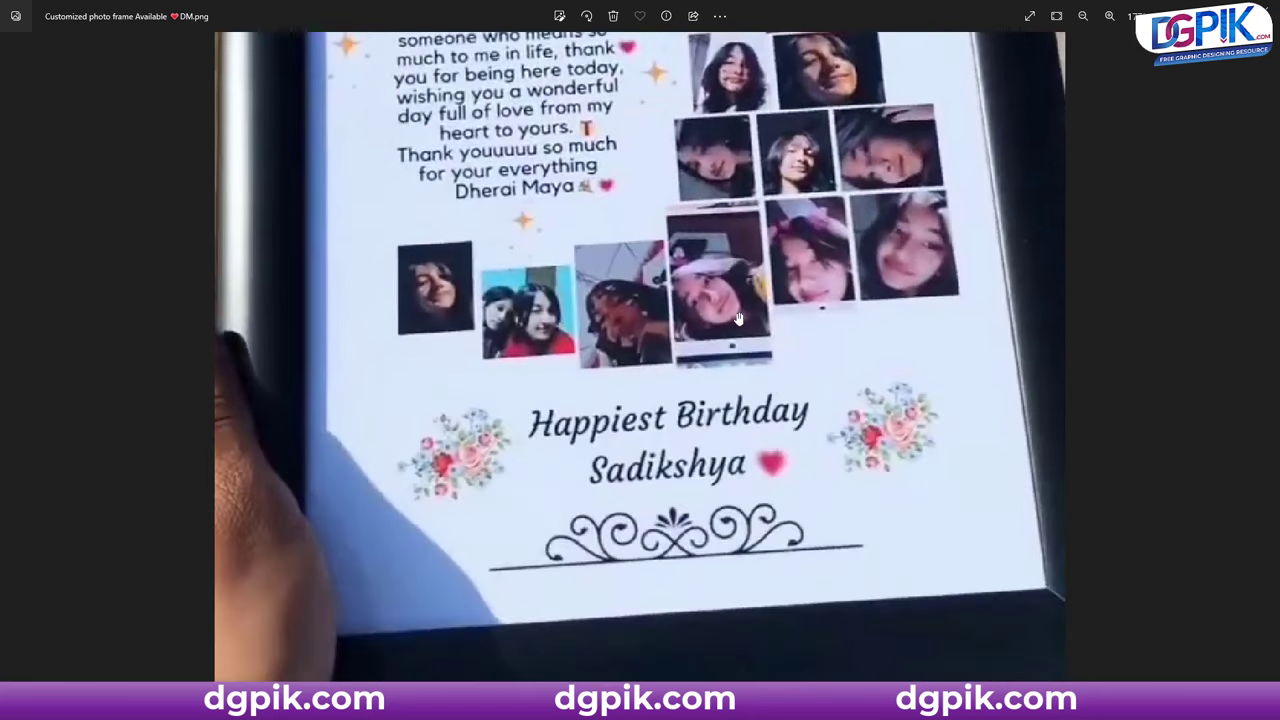
{"action": "scroll", "coordinate": [693, 207], "scroll_direction": "down", "scroll_amount": 5}
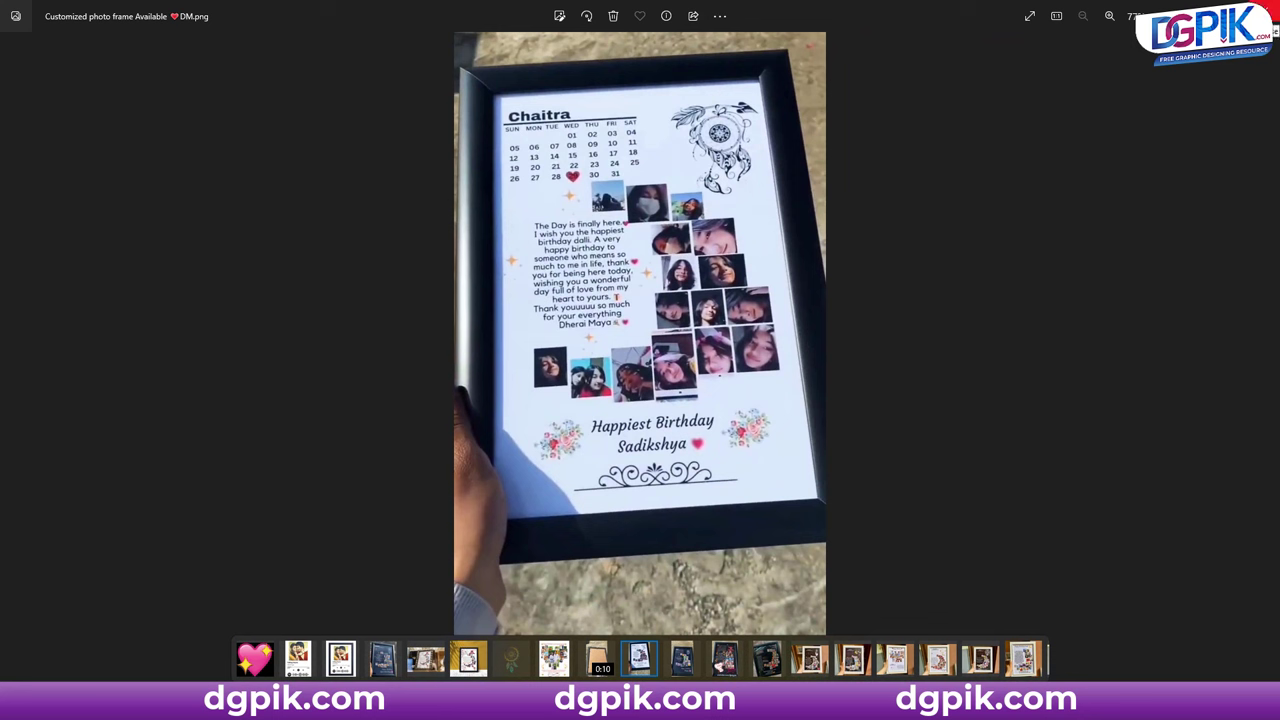
{"action": "left_click", "coordinate": [1264, 12]}
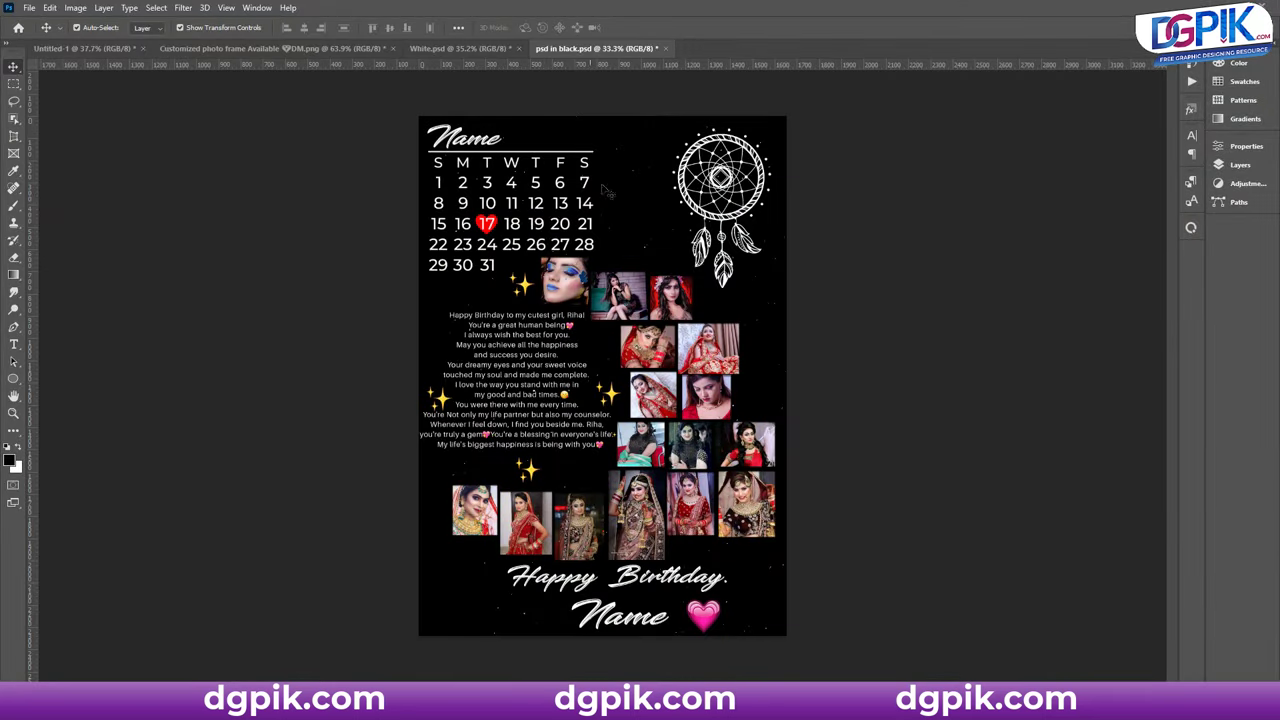
- In White.psd, preview and cancel a dreamcatcher Color Overlay, select January, then return to Explorer
{"action": "left_click", "coordinate": [482, 49]}
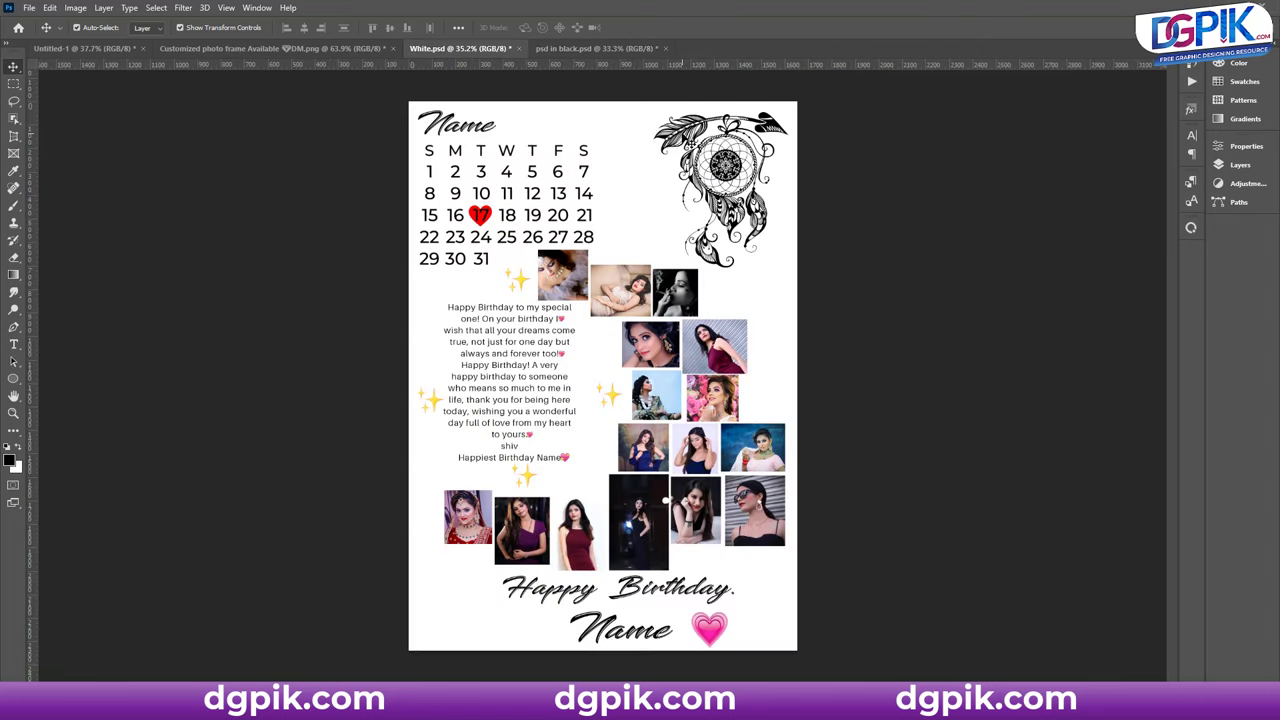
{"action": "left_click", "coordinate": [710, 125]}
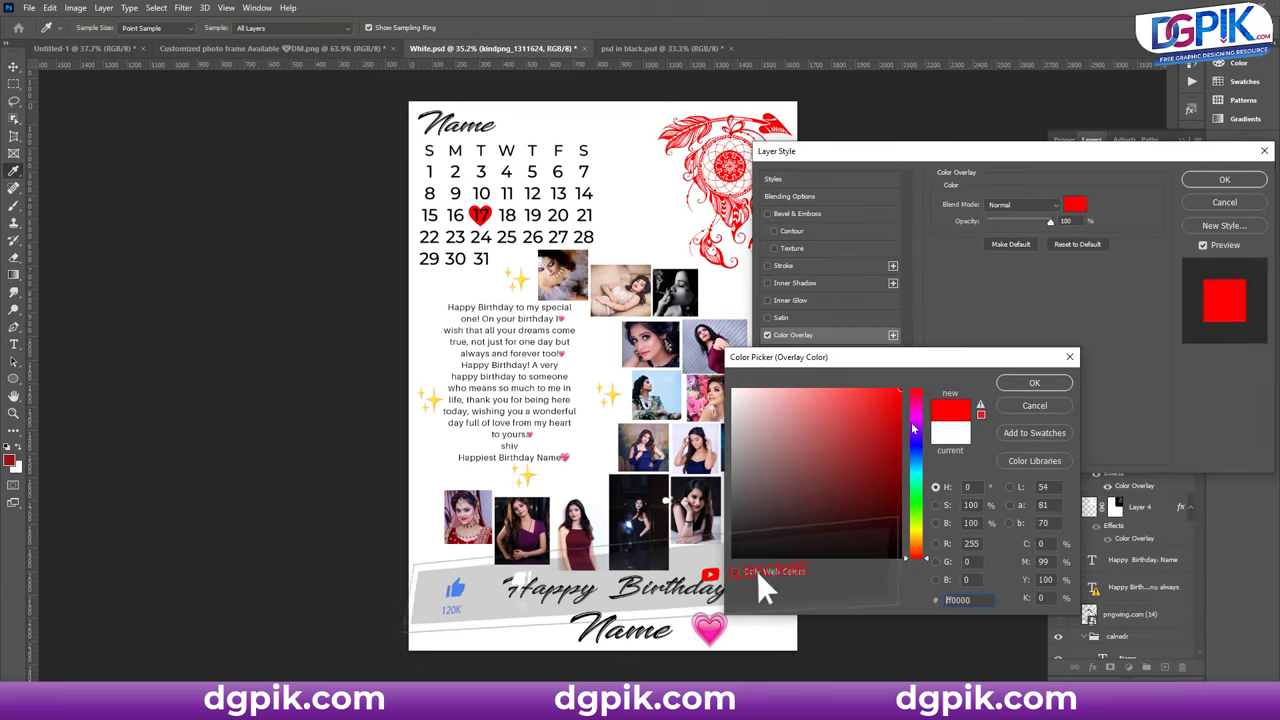
{"action": "left_click_drag", "start_coordinate": [912, 428], "coordinate": [920, 555]}
{"action": "left_click", "coordinate": [1036, 405]}
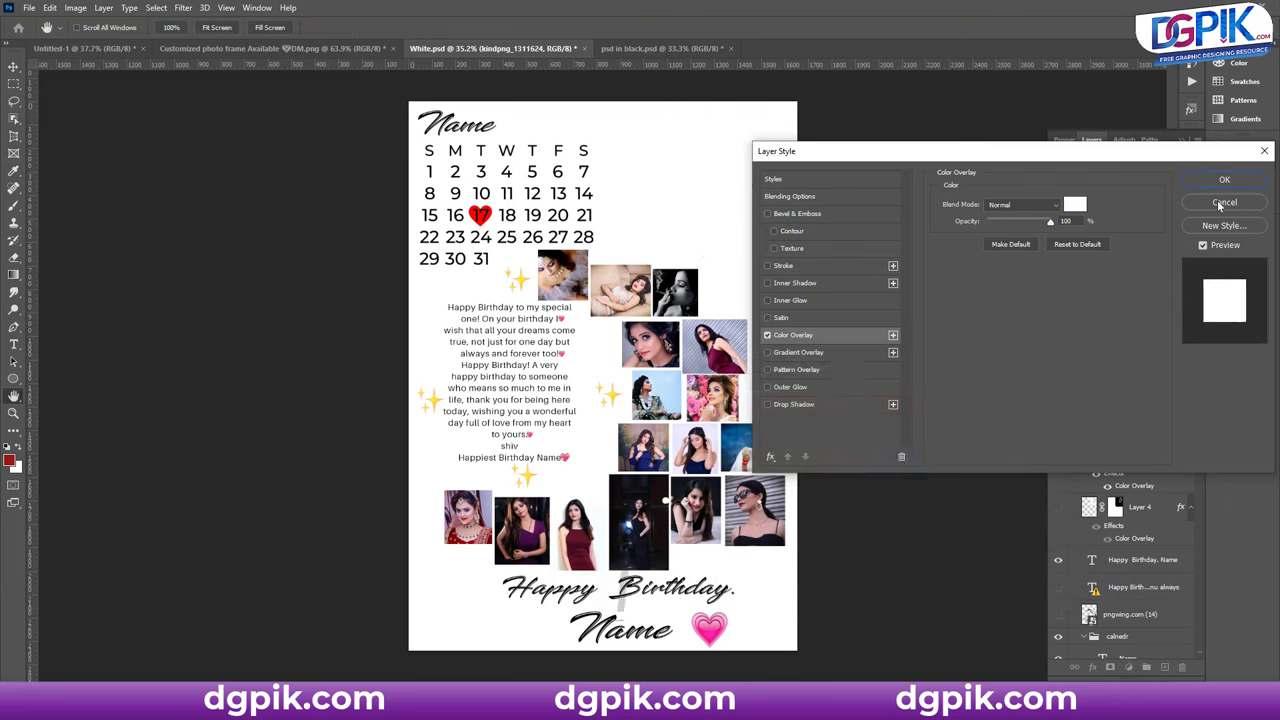
{"action": "left_click", "coordinate": [1222, 202]}
{"action": "left_click", "coordinate": [483, 213]}
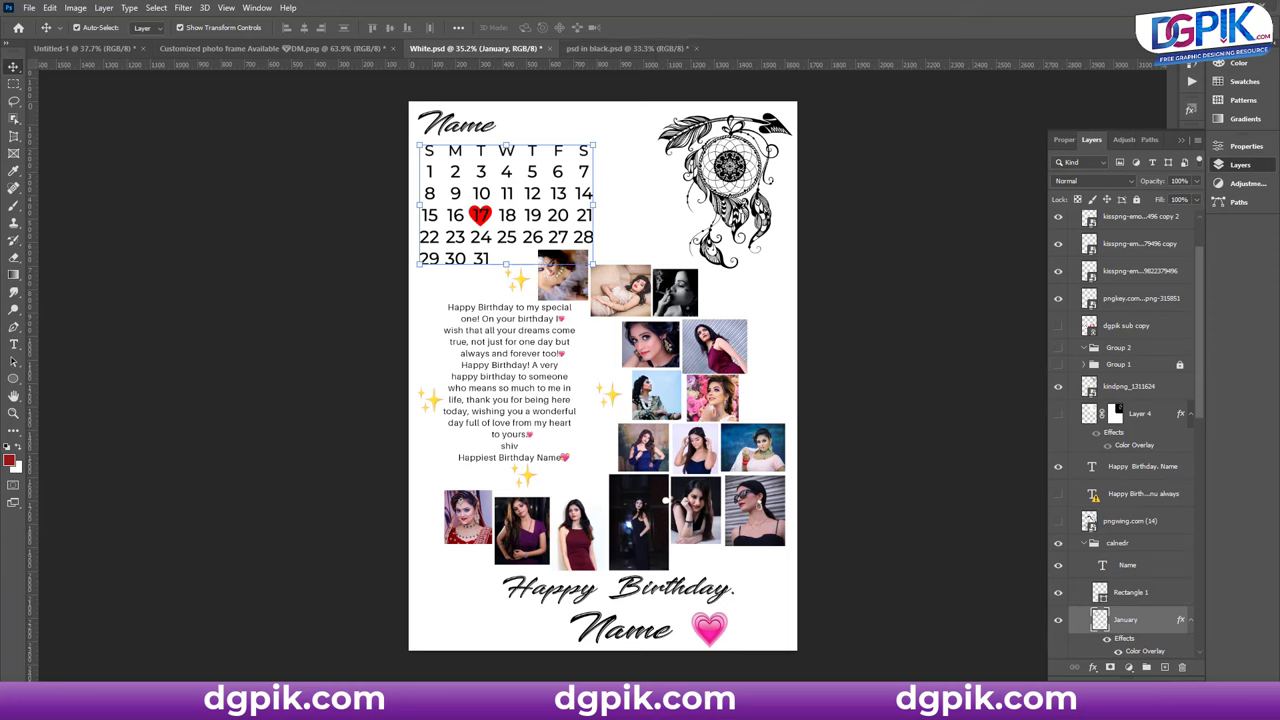
{"action": "key", "text": "alt+Tab"}
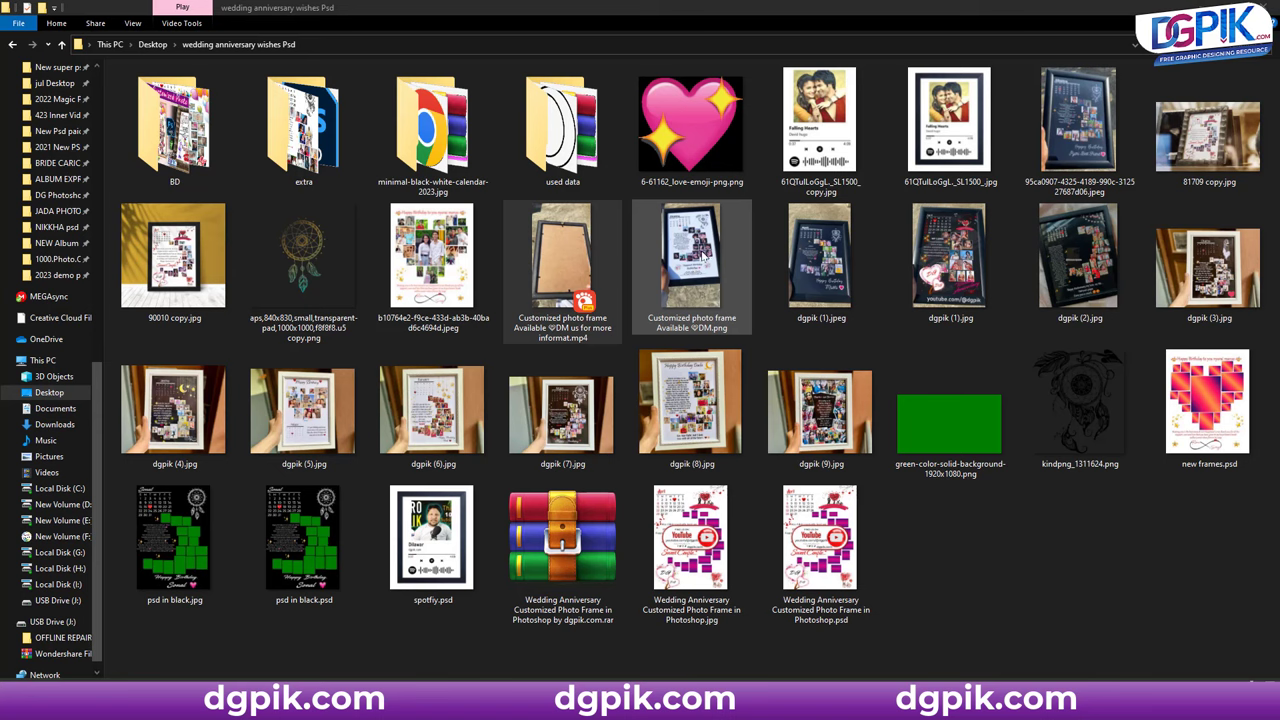
- Glance at the framed calendar photo, then browse back from dgpik (8).jpg to dgpik (1).jpg
{"action": "double_click", "coordinate": [702, 258]}
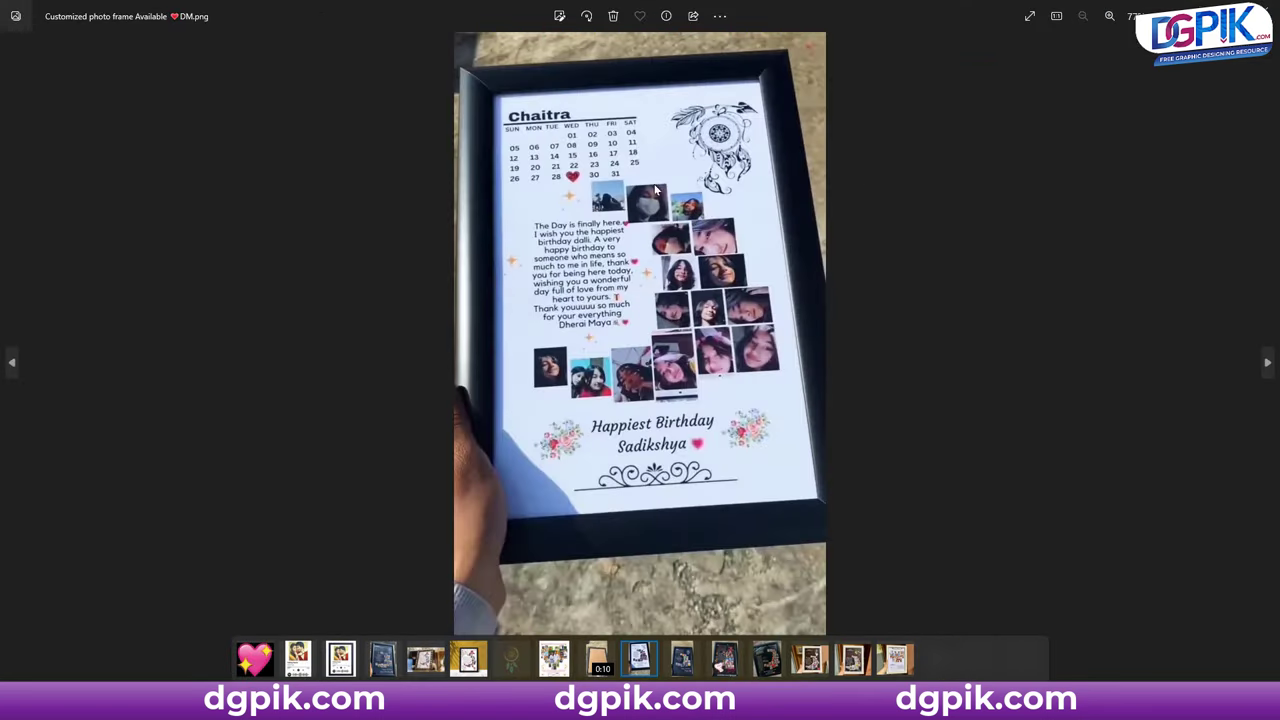
{"action": "key", "text": "alt+F4"}
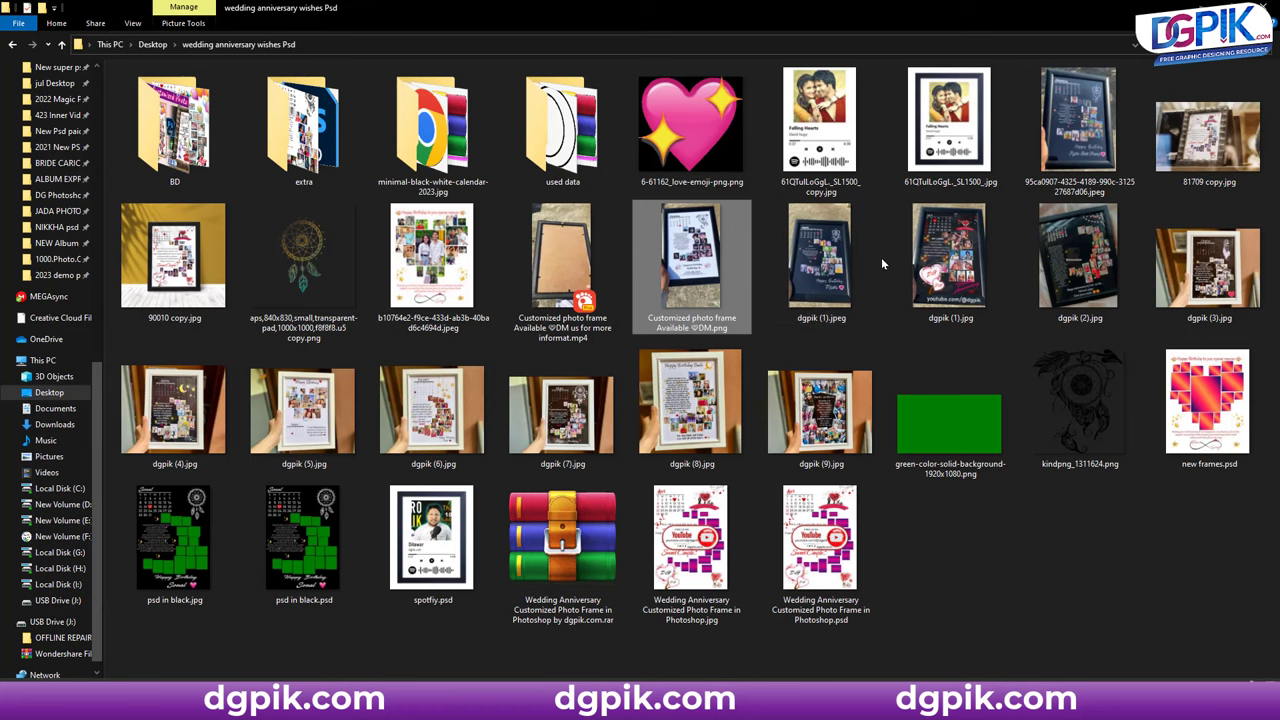
{"action": "double_click", "coordinate": [690, 410]}
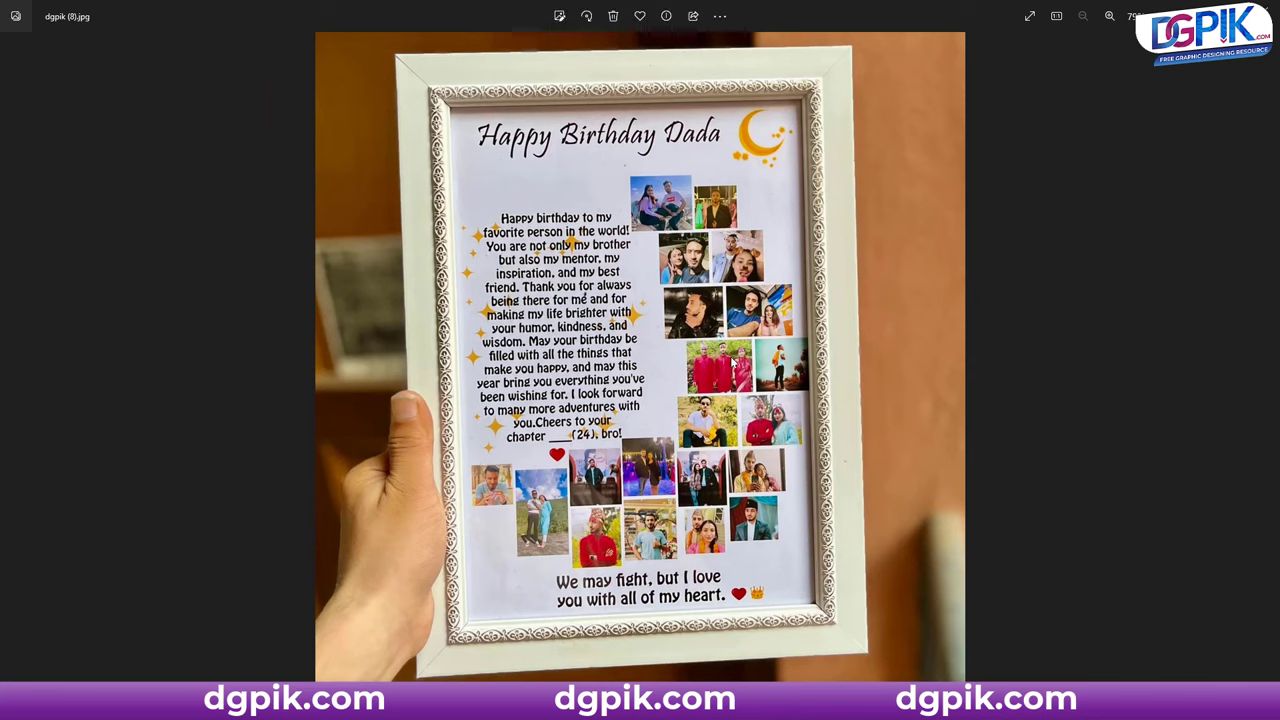
{"action": "mouse_move", "coordinate": [640, 360]}
{"action": "left_click", "coordinate": [10, 364]}
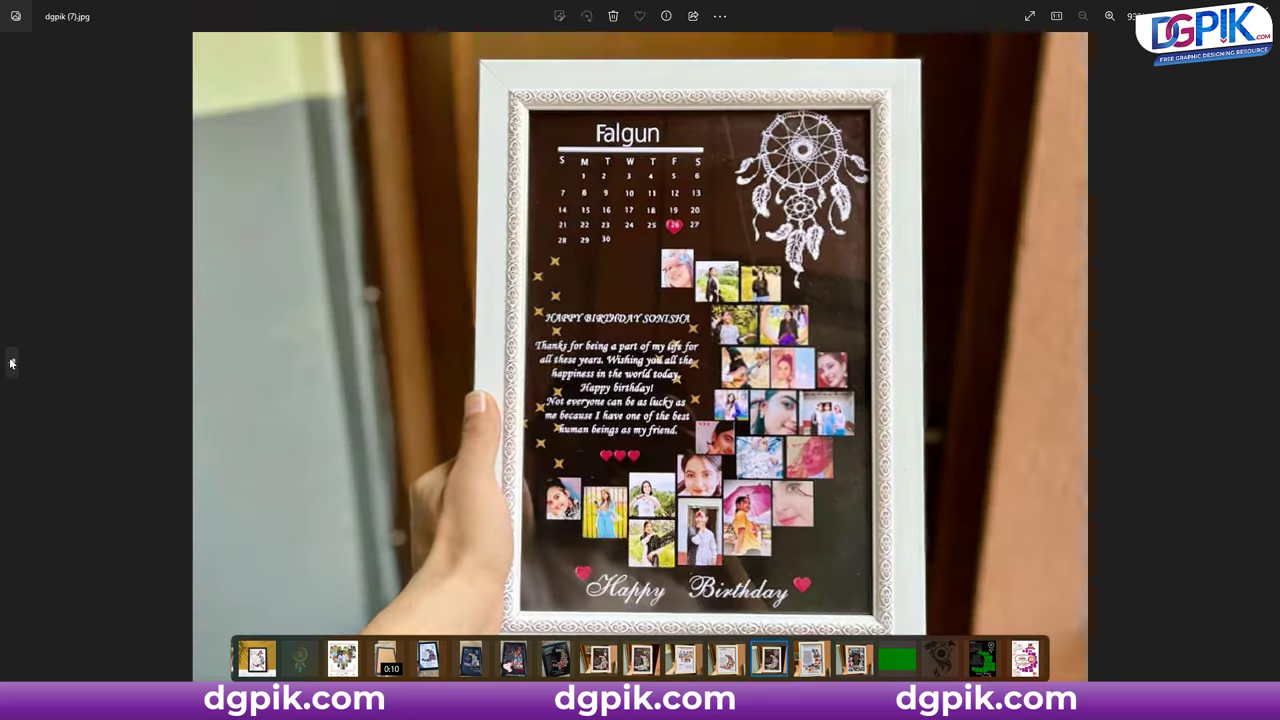
{"action": "left_click", "coordinate": [10, 364]}
{"action": "left_click", "coordinate": [10, 364]}
{"action": "left_click", "coordinate": [11, 363]}
{"action": "left_click", "coordinate": [12, 363]}
{"action": "left_click", "coordinate": [11, 363]}
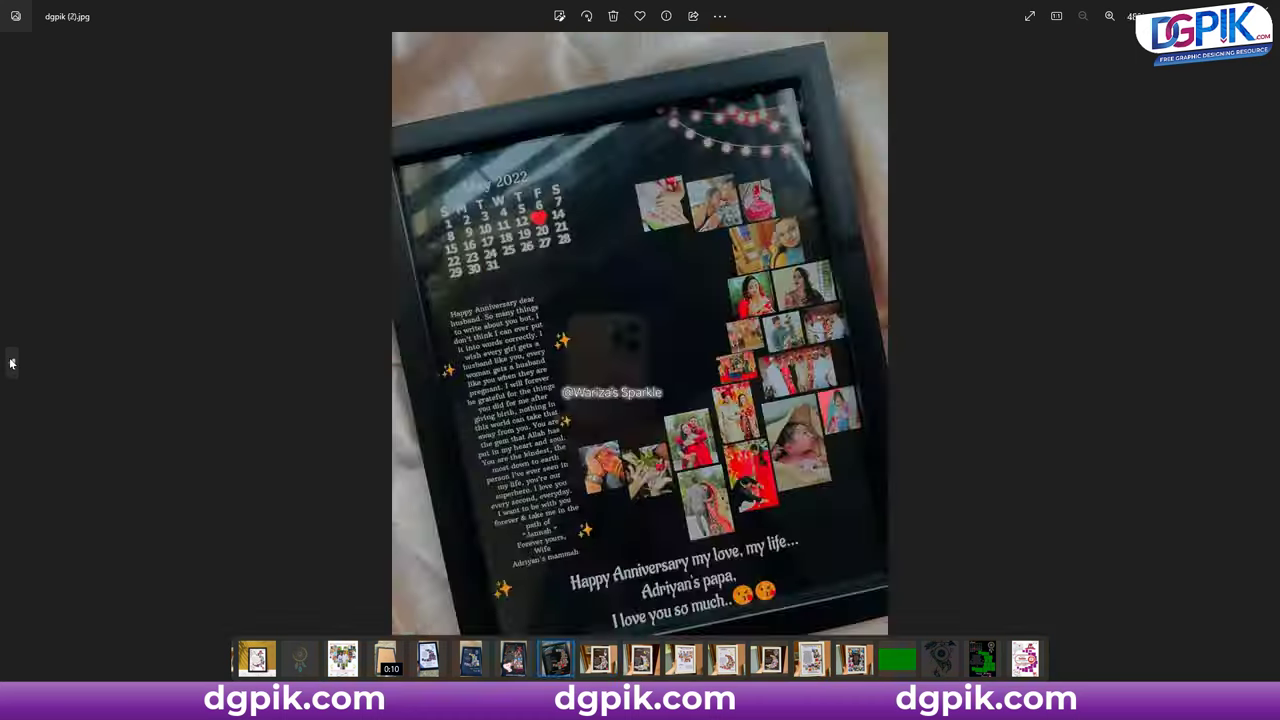
{"action": "left_click", "coordinate": [11, 363]}
{"action": "left_click", "coordinate": [1257, 12]}
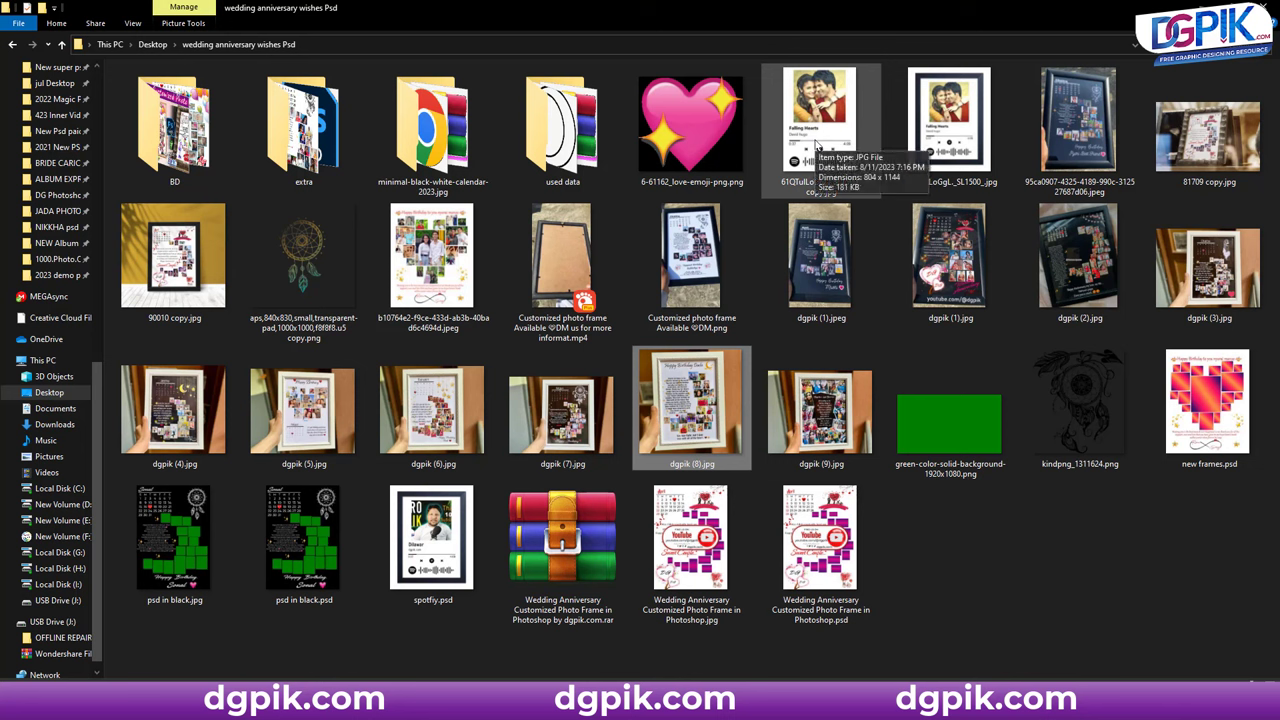
- Reopen the framed calendar photo, page back through earlier images, zoom in, then close the viewer
{"action": "mouse_move", "coordinate": [819, 120]}
{"action": "double_click", "coordinate": [690, 255]}
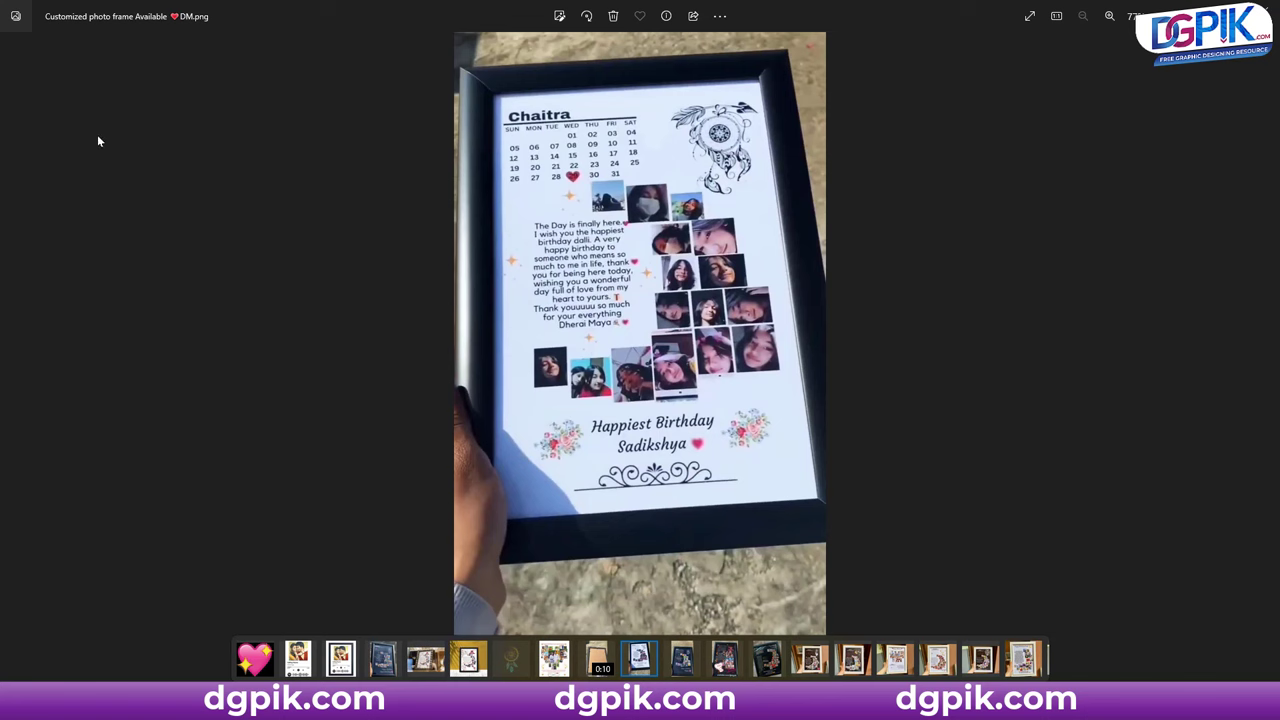
{"action": "left_click", "coordinate": [13, 363]}
{"action": "left_click", "coordinate": [14, 364]}
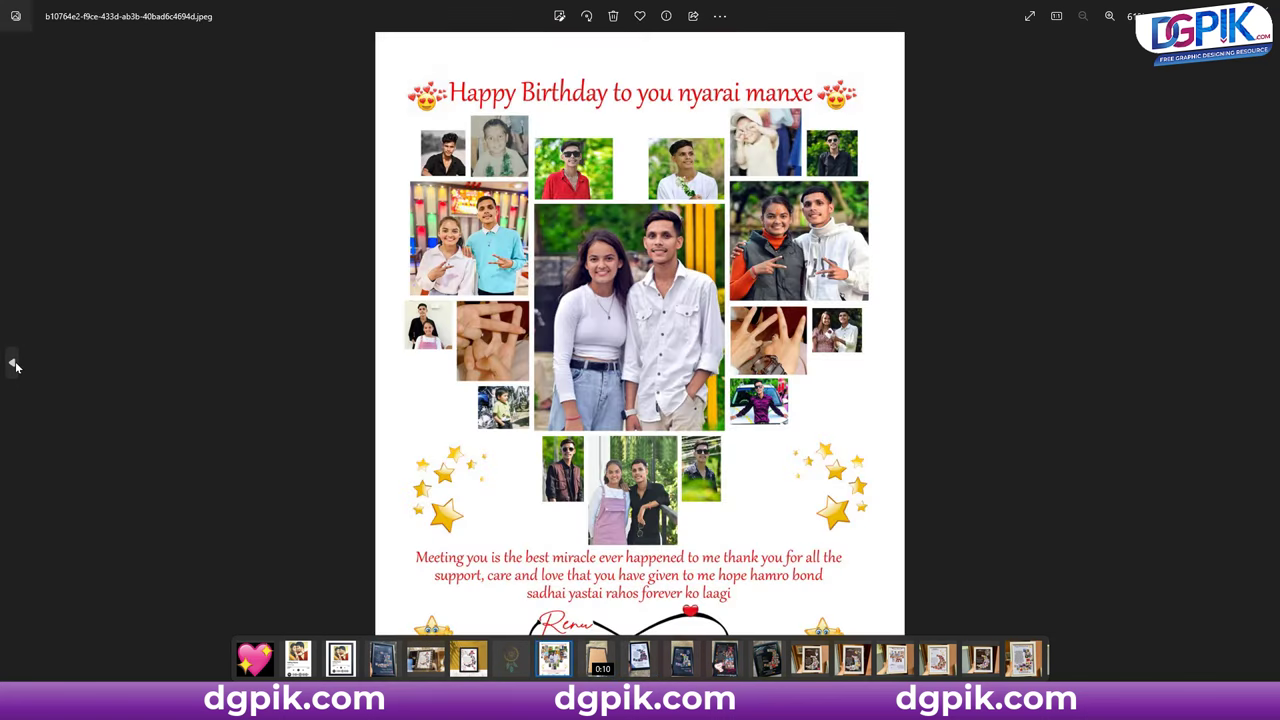
{"action": "left_click", "coordinate": [13, 364]}
{"action": "left_click", "coordinate": [13, 364]}
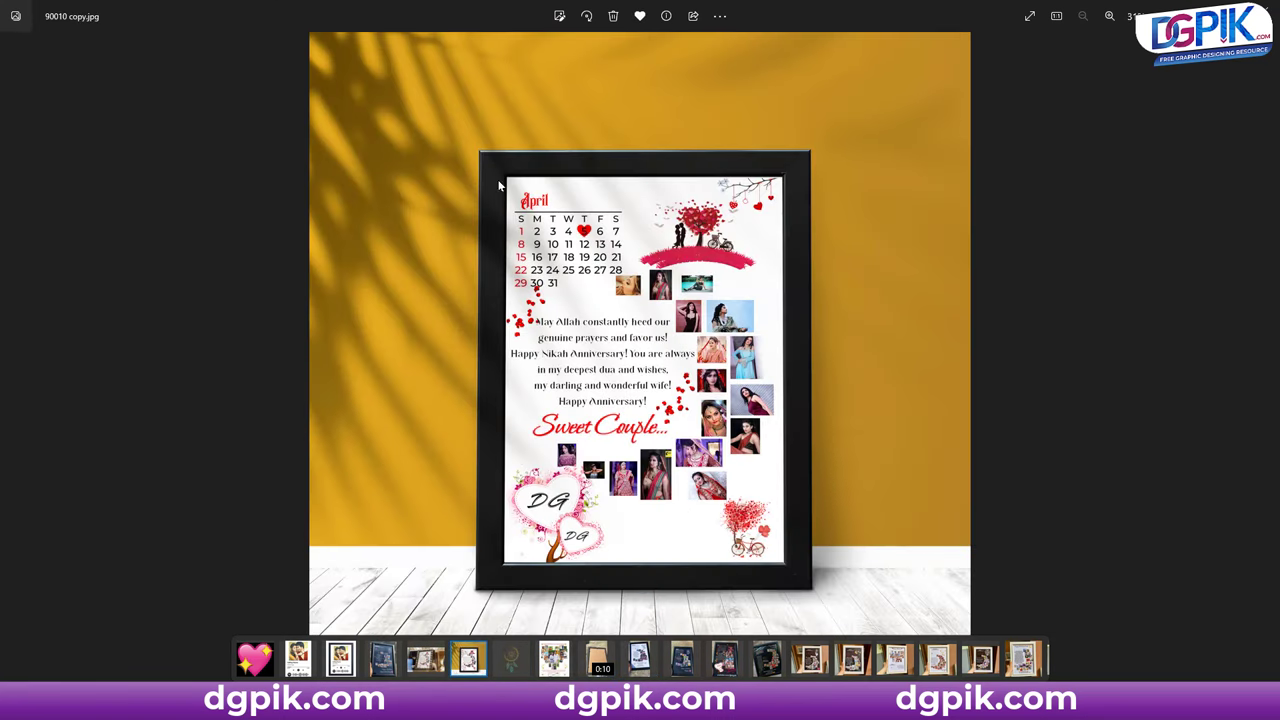
{"action": "scroll", "coordinate": [634, 265], "scroll_direction": "up", "scroll_amount": 2}
{"action": "scroll", "coordinate": [650, 285], "scroll_direction": "up", "scroll_amount": 2}
{"action": "scroll", "coordinate": [670, 305], "scroll_direction": "up", "scroll_amount": 1}
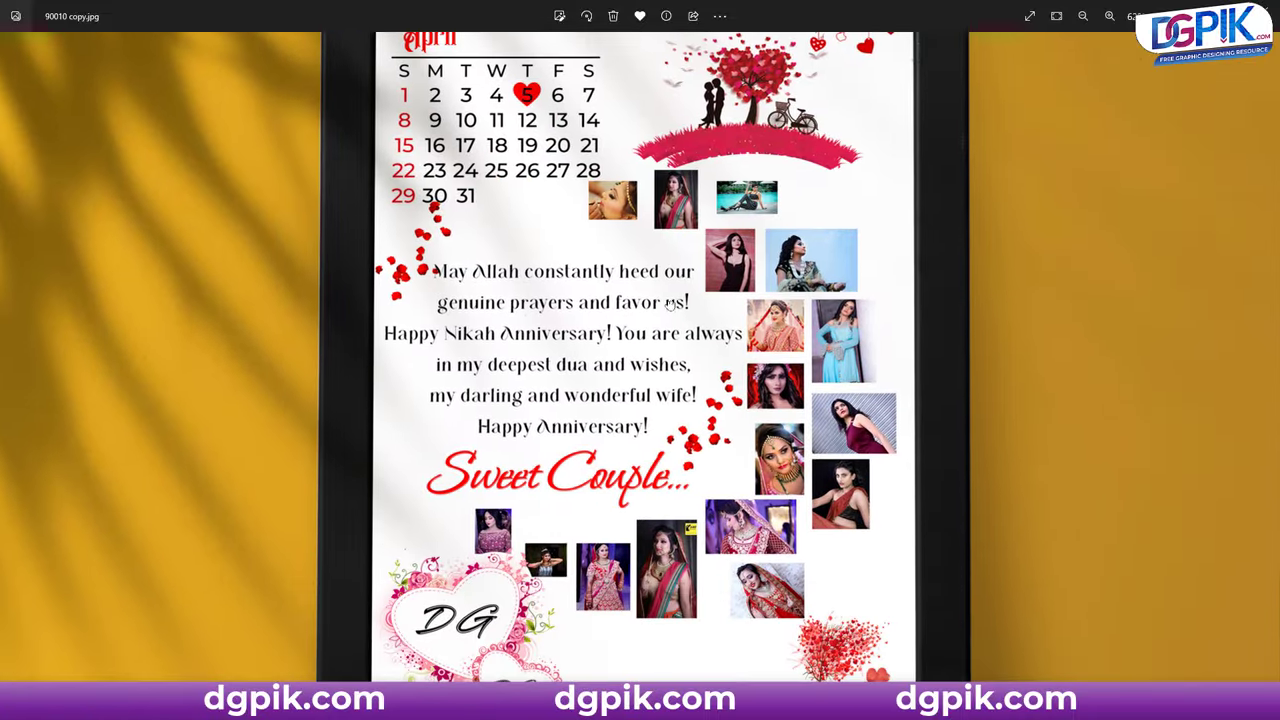
{"action": "scroll", "coordinate": [670, 305], "scroll_direction": "down", "scroll_amount": 1}
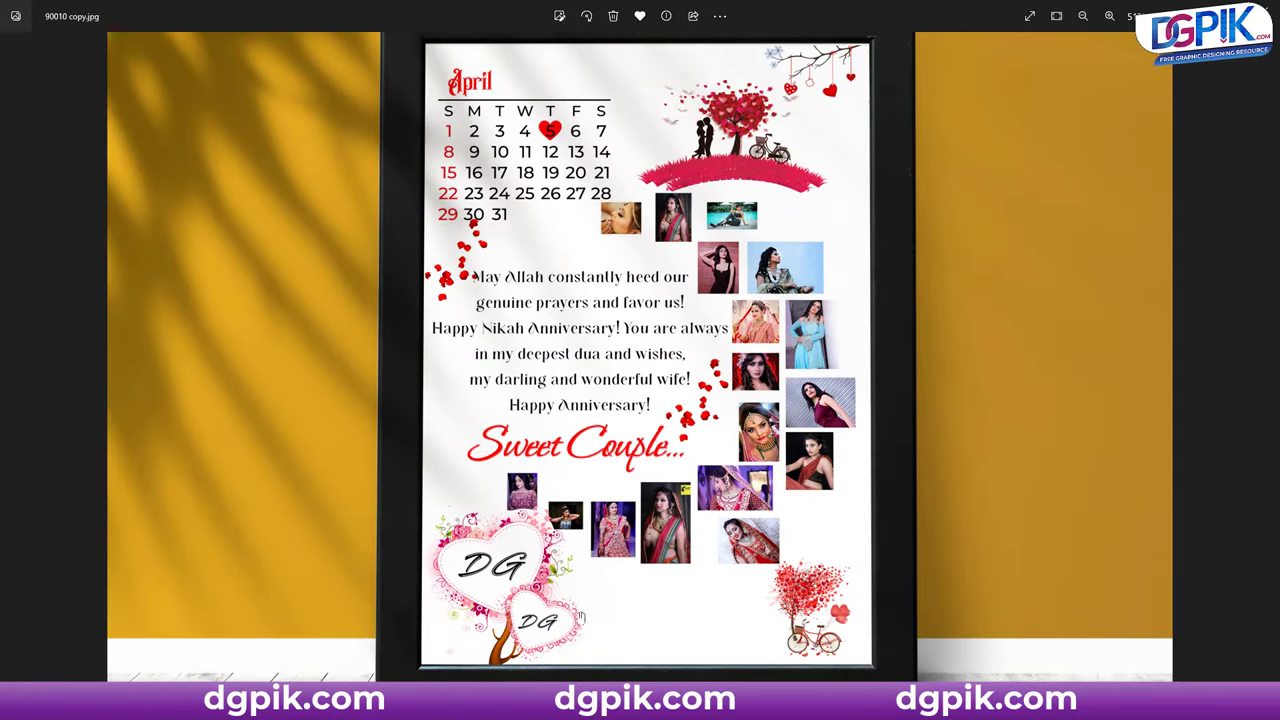
{"action": "left_click", "coordinate": [1262, 12]}
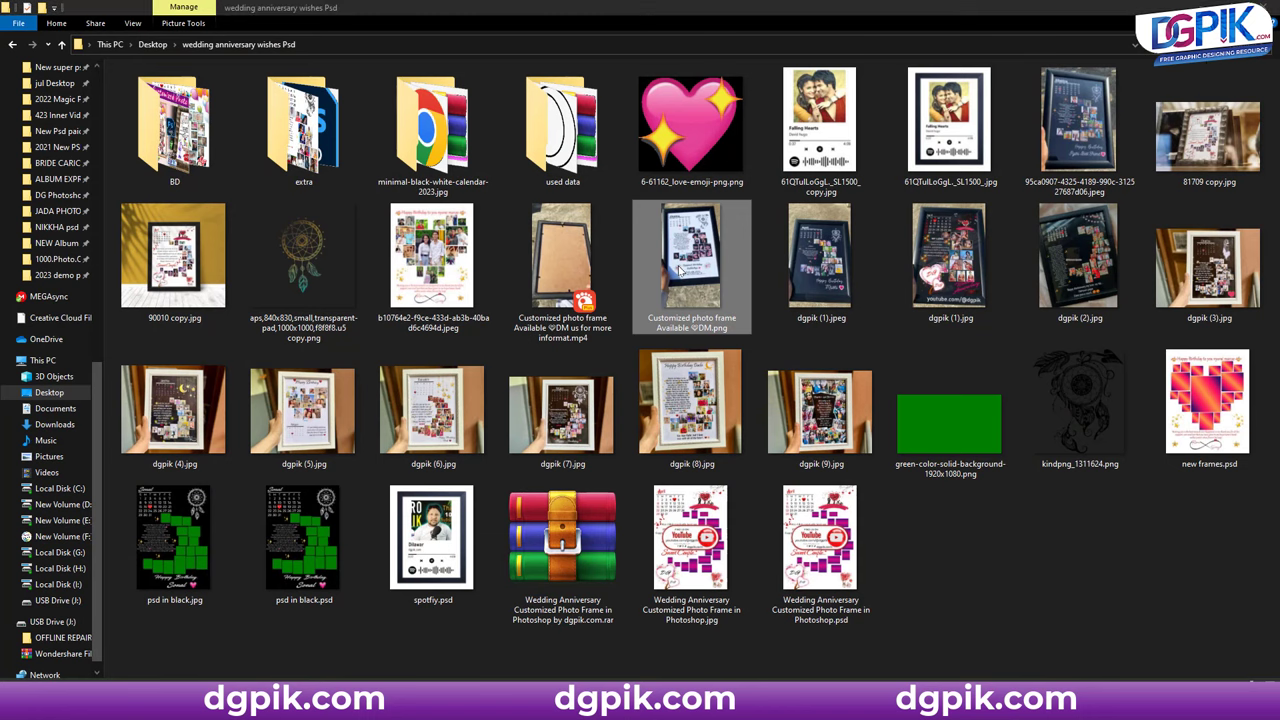
{"action": "double_click", "coordinate": [678, 270]}
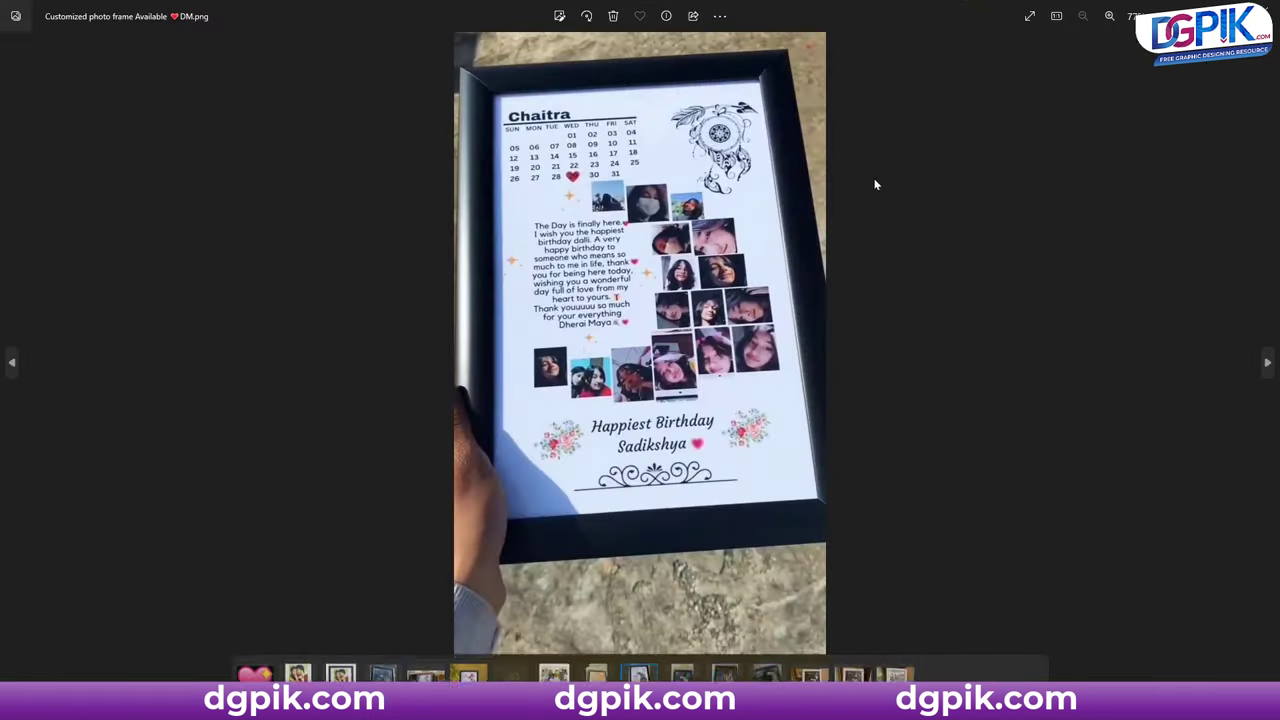
{"action": "key", "text": "Escape"}
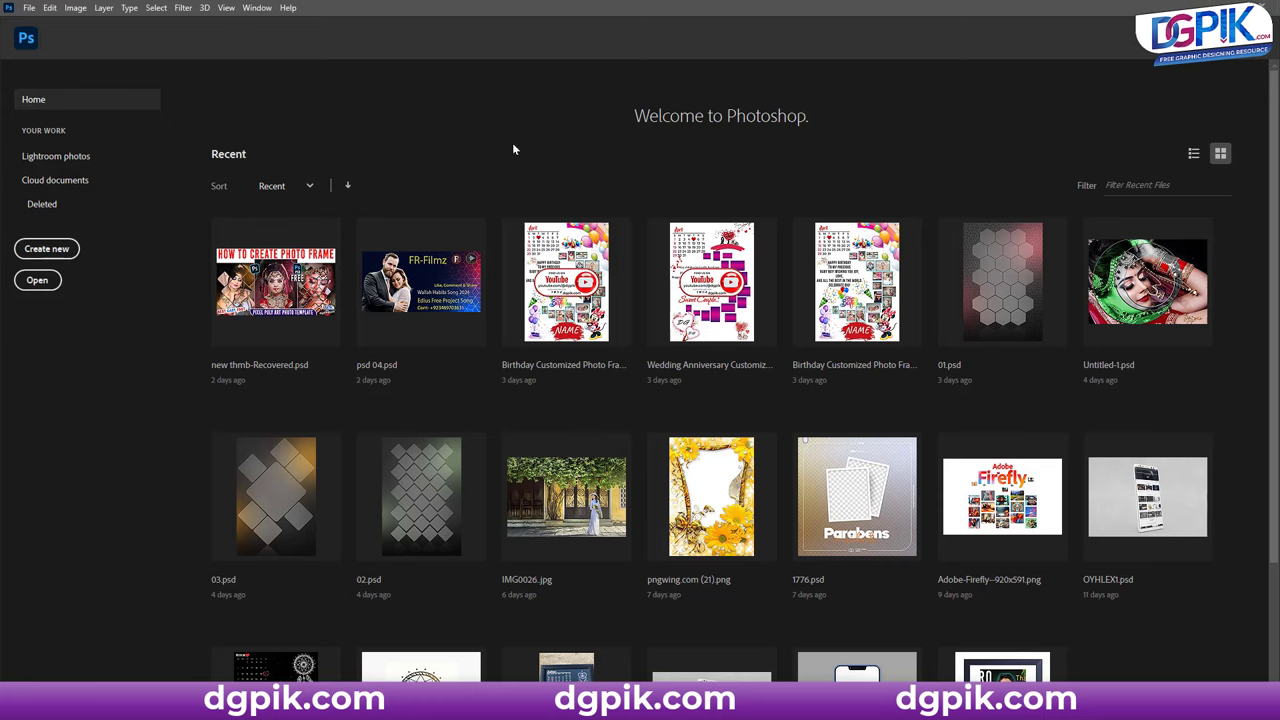
- Create a new A4 print document measured in inches at 200 pixels per inch
{"action": "left_click", "coordinate": [29, 8]}
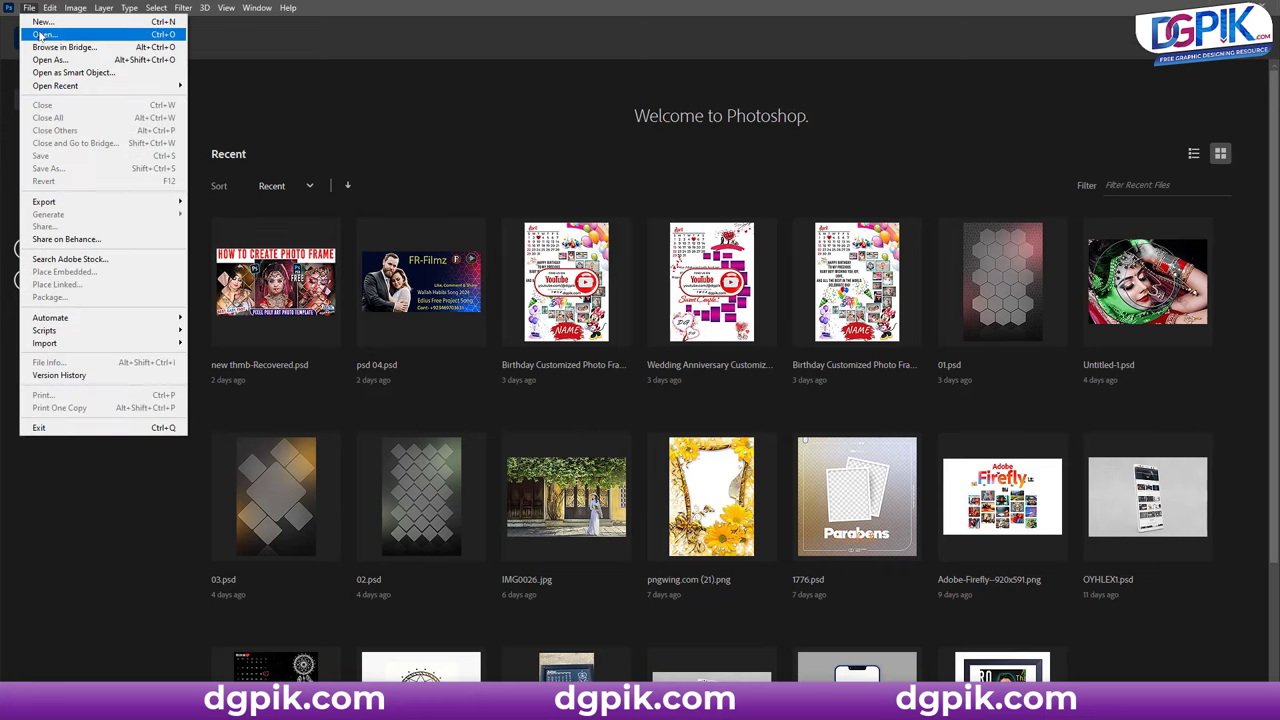
{"action": "left_click", "coordinate": [38, 20]}
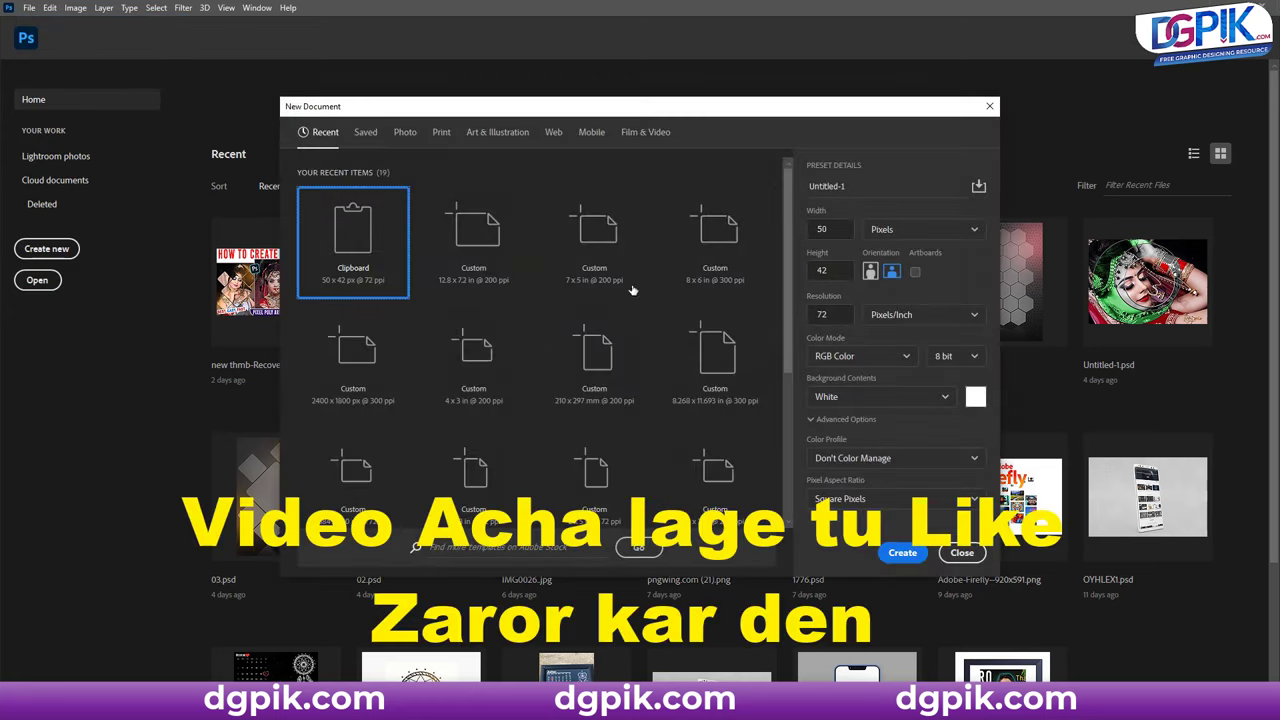
{"action": "left_click", "coordinate": [440, 133]}
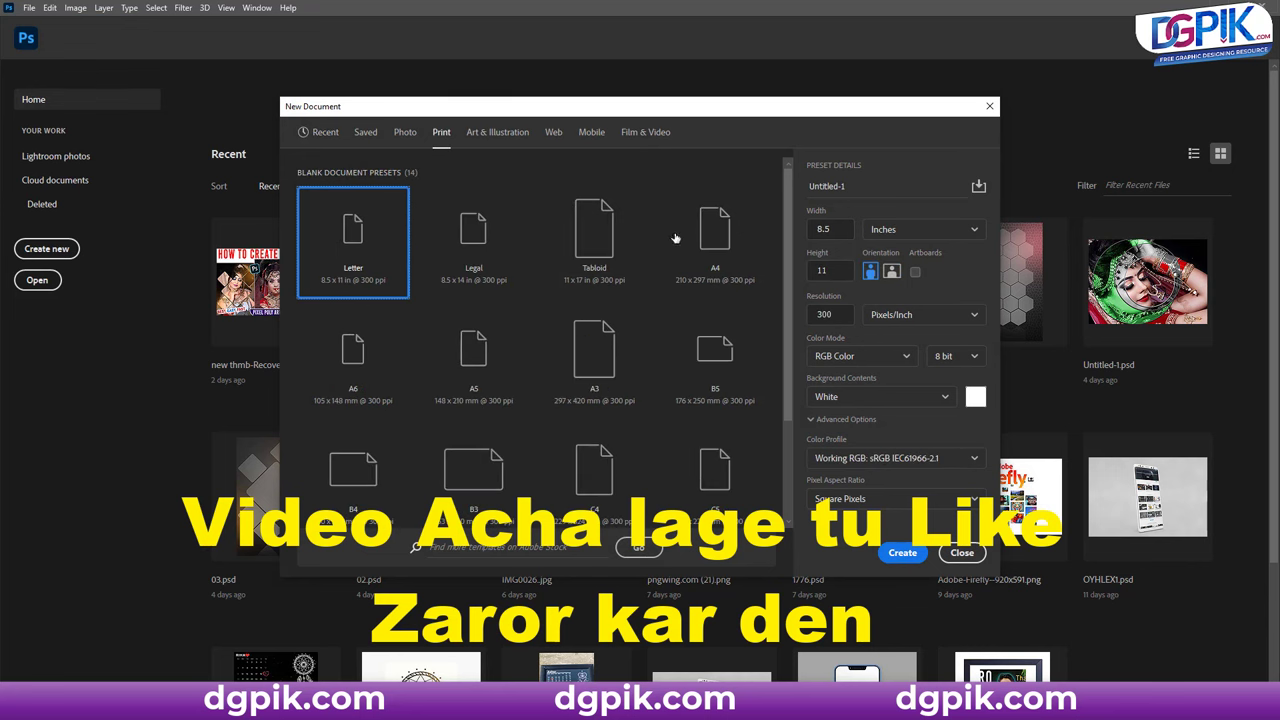
{"action": "left_click", "coordinate": [727, 224]}
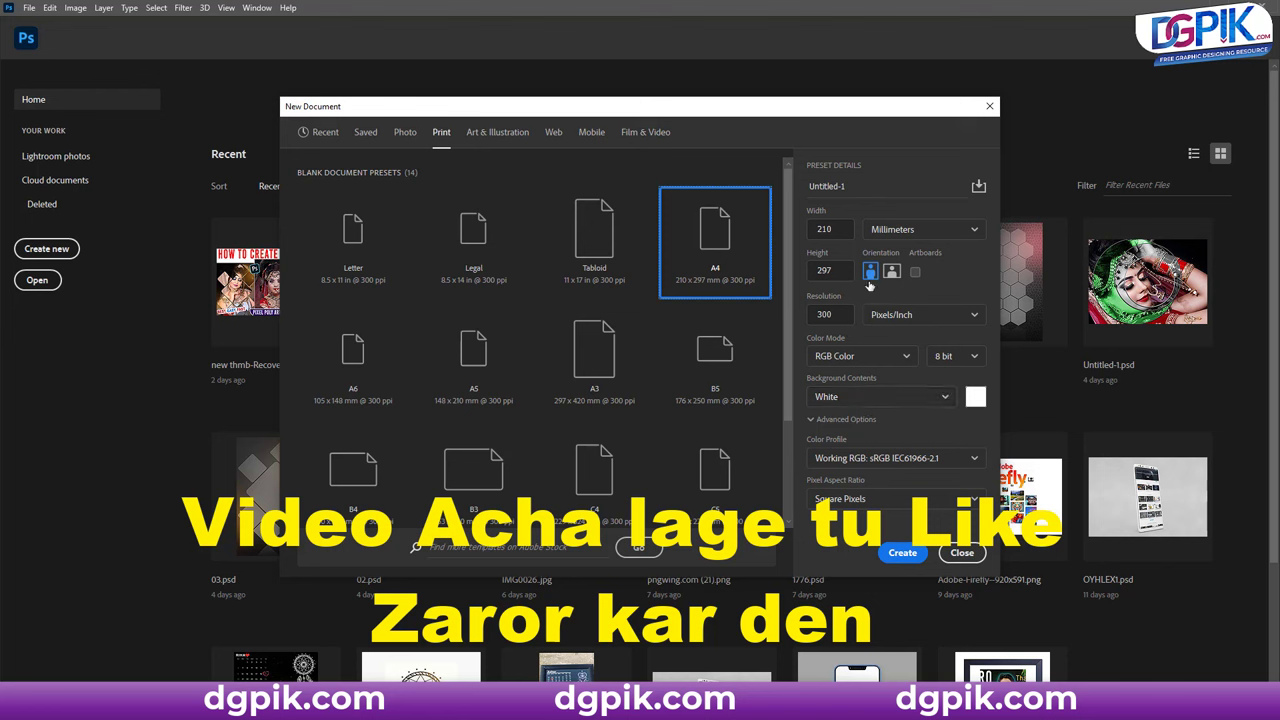
{"action": "left_click", "coordinate": [896, 318]}
{"action": "left_click", "coordinate": [895, 341]}
{"action": "left_click", "coordinate": [893, 230]}
{"action": "left_click", "coordinate": [893, 276]}
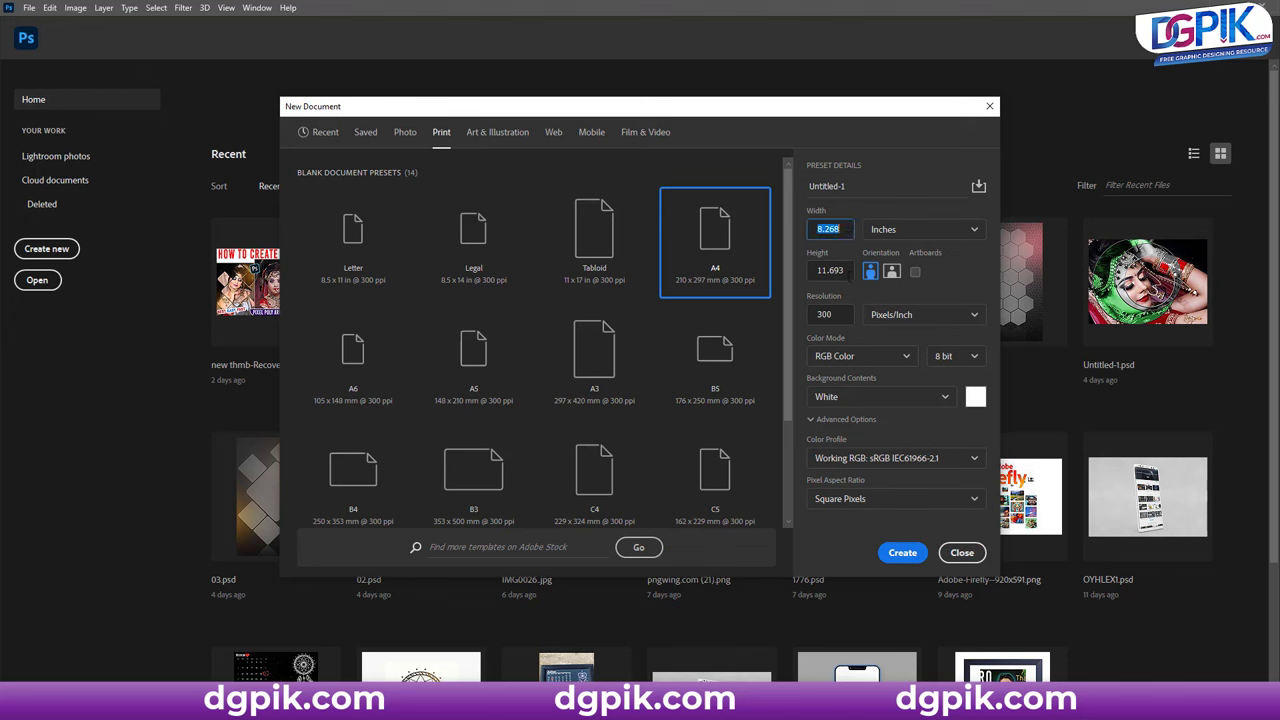
{"action": "left_click", "coordinate": [871, 271]}
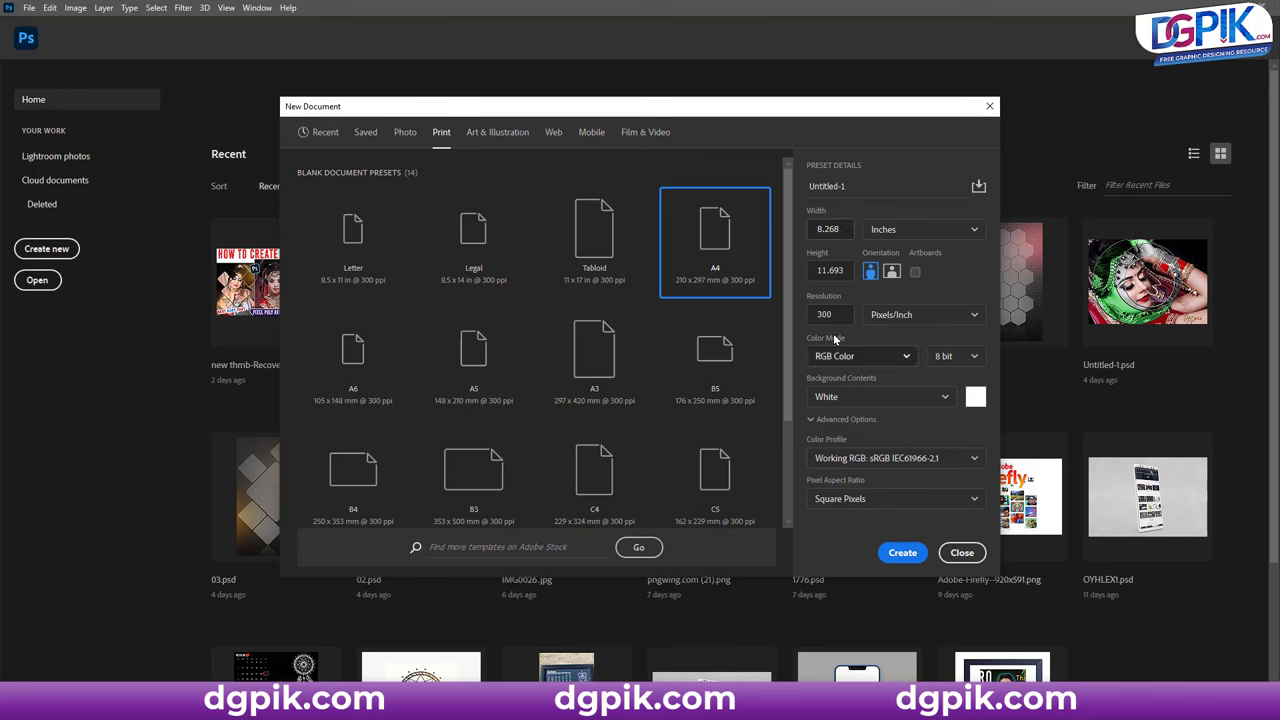
{"action": "type", "text": "2"}
{"action": "left_click", "coordinate": [900, 553]}
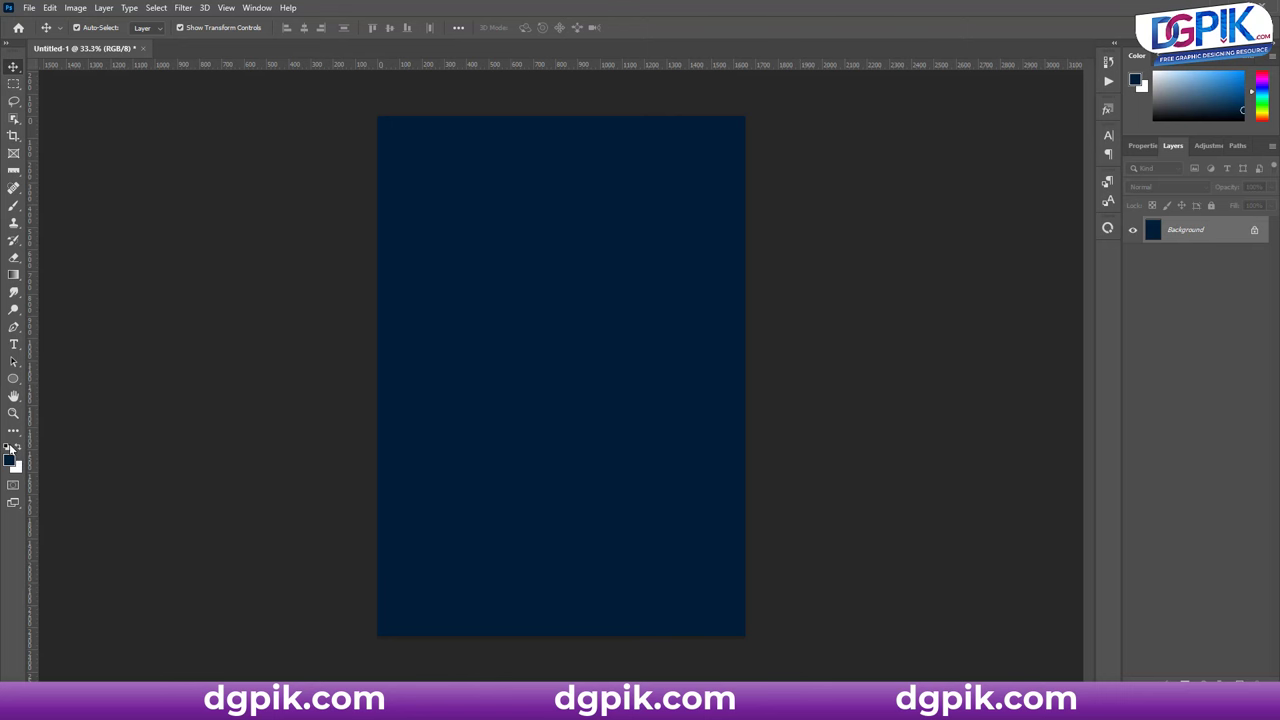
- Reset default colours, fill the page solid black, and zoom in
{"action": "left_click", "coordinate": [9, 448]}
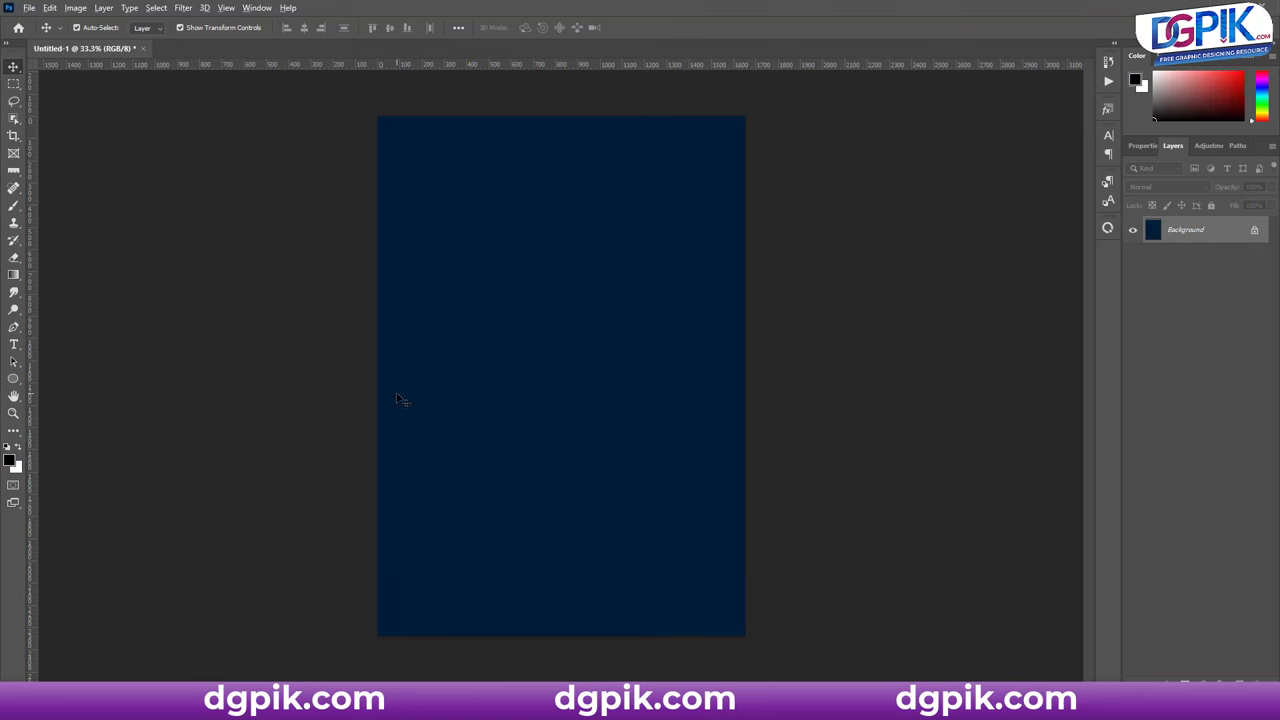
{"action": "key", "text": "alt+BackSpace"}
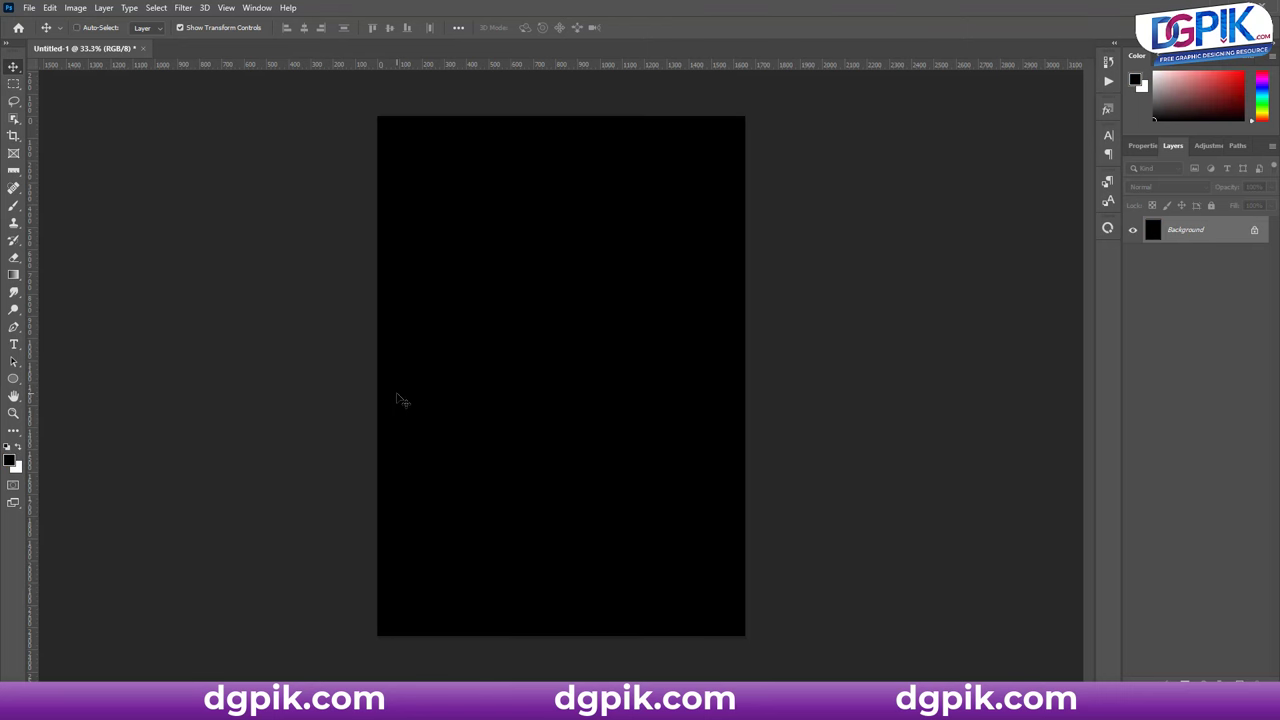
{"action": "key", "text": "ctrl+plus"}
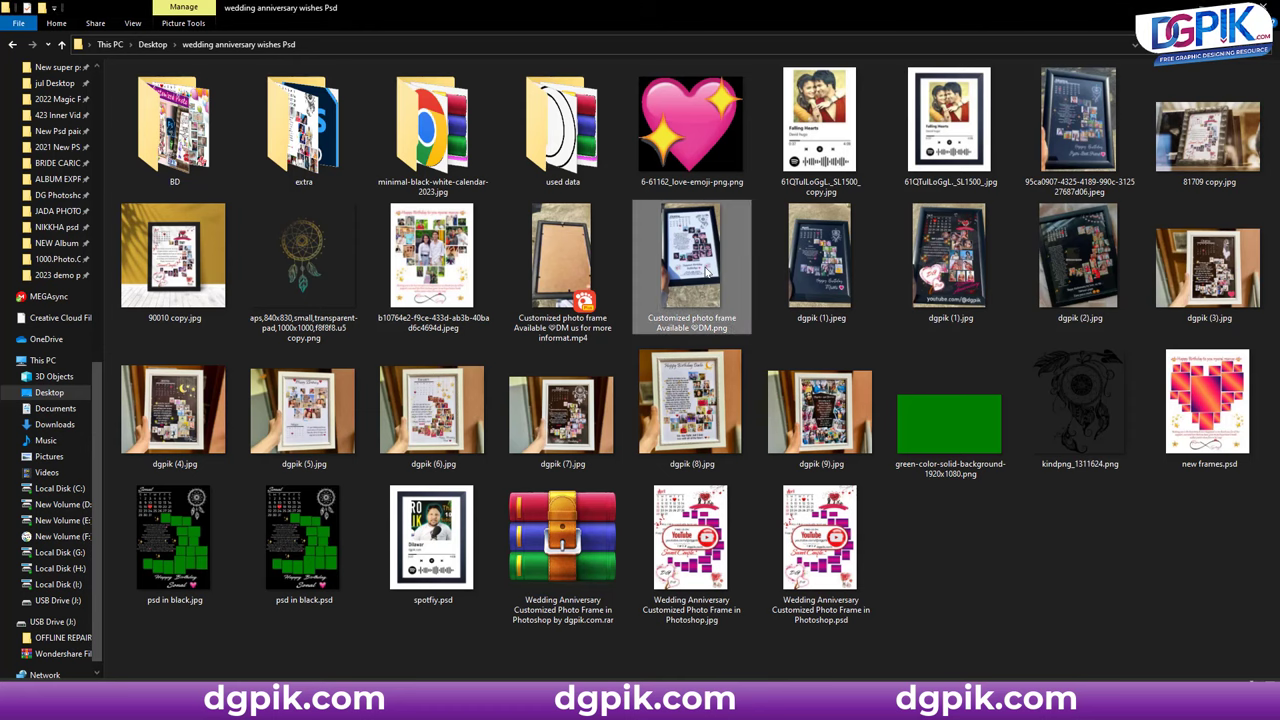
{"action": "double_click", "coordinate": [706, 269]}
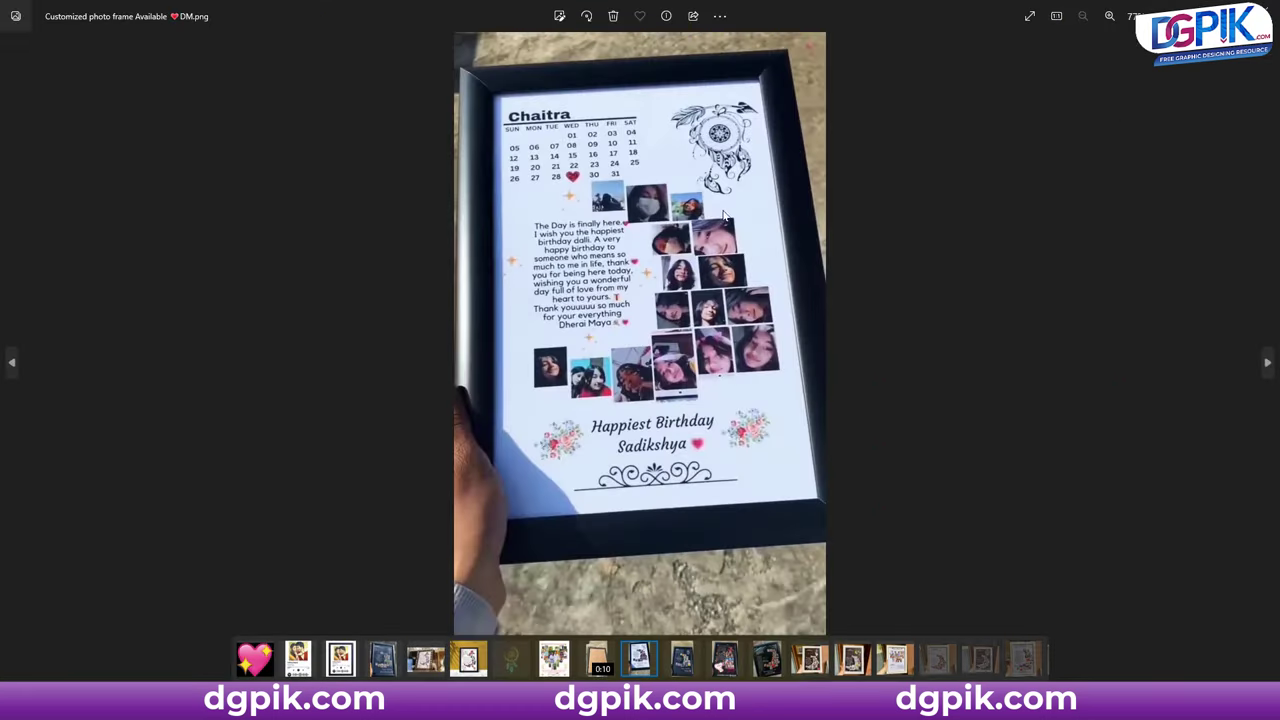
{"action": "left_click", "coordinate": [1264, 10]}
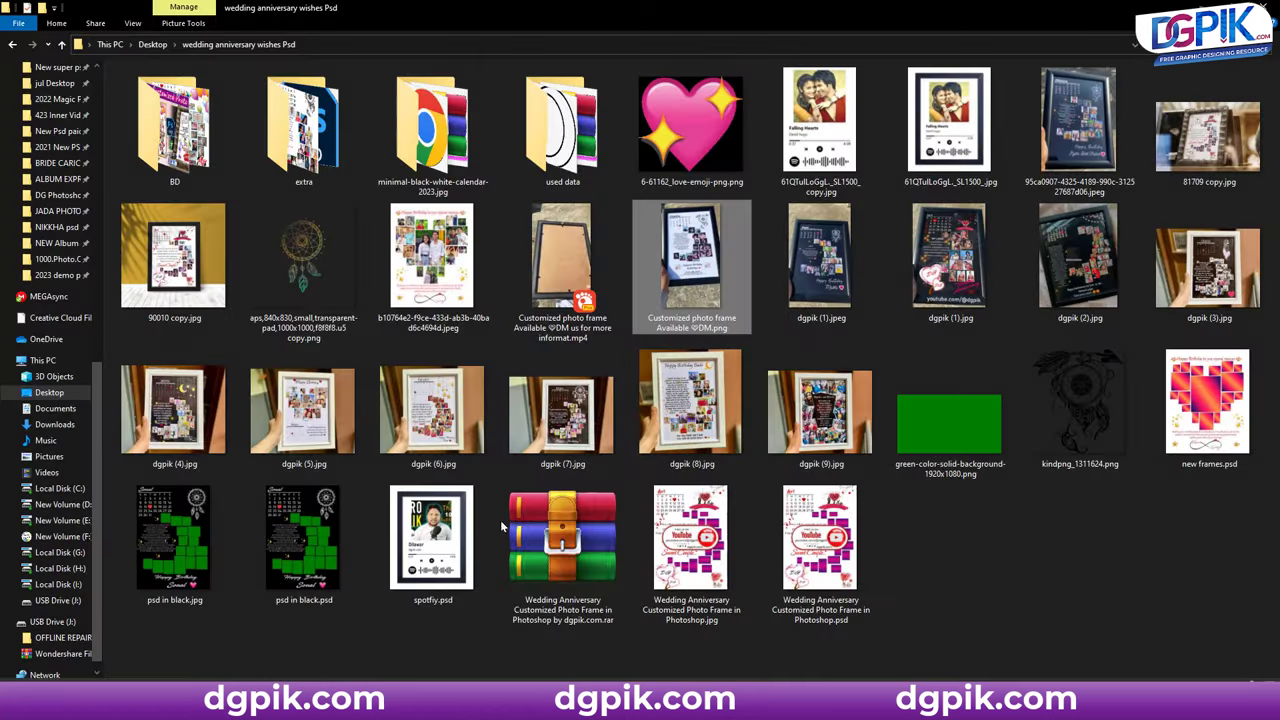
{"action": "double_click", "coordinate": [303, 412]}
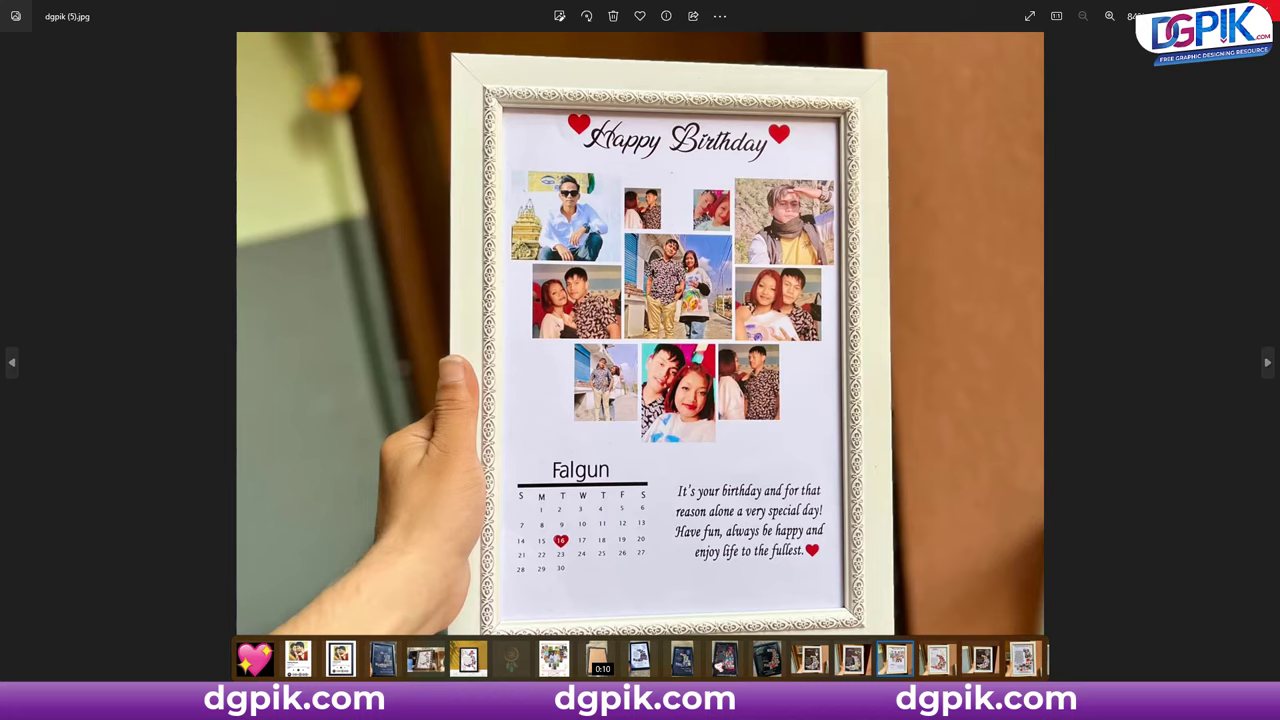
{"action": "left_click", "coordinate": [1264, 10]}
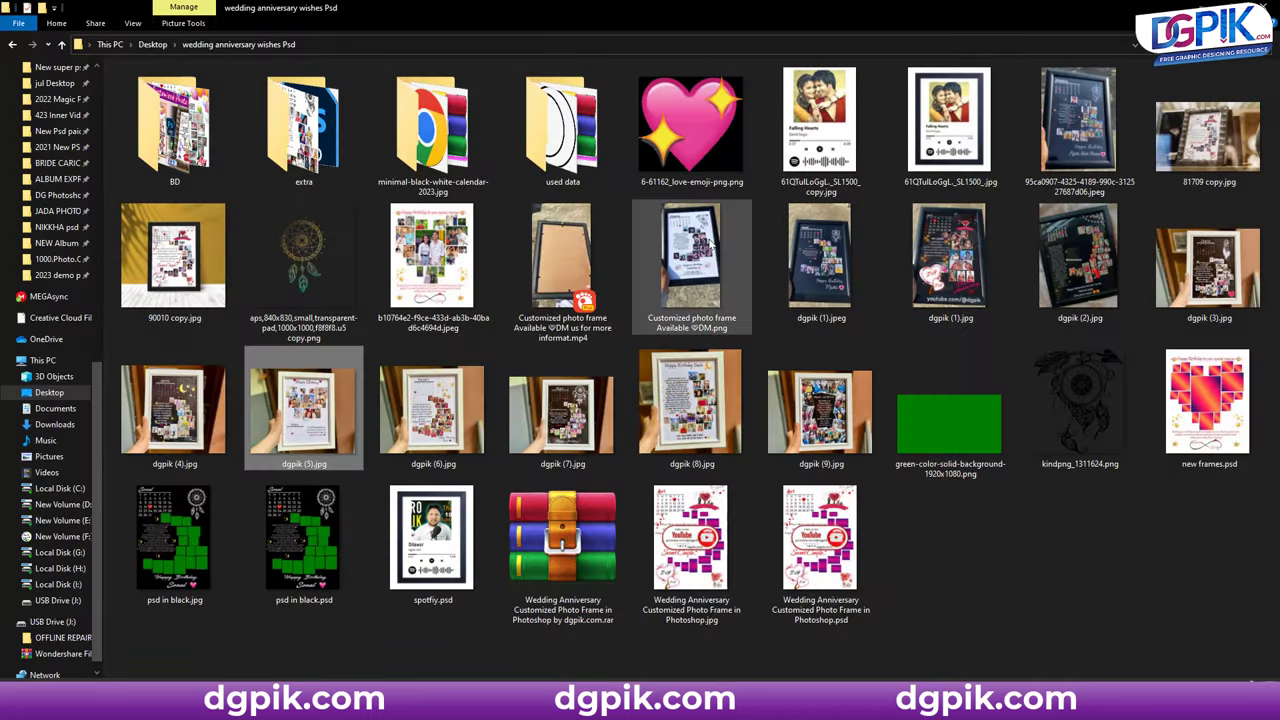
{"action": "left_click_drag", "start_coordinate": [700, 250], "coordinate": [703, 265]}
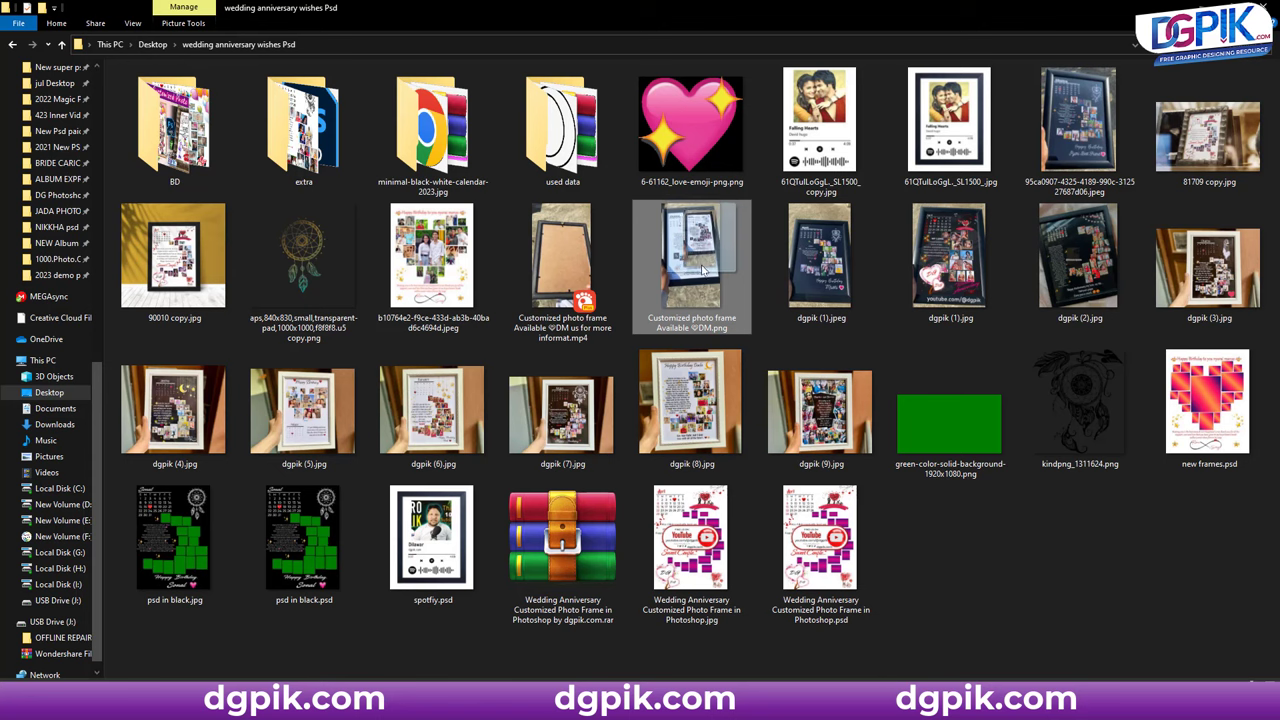
{"action": "left_click_drag", "start_coordinate": [703, 265], "coordinate": [350, 662]}
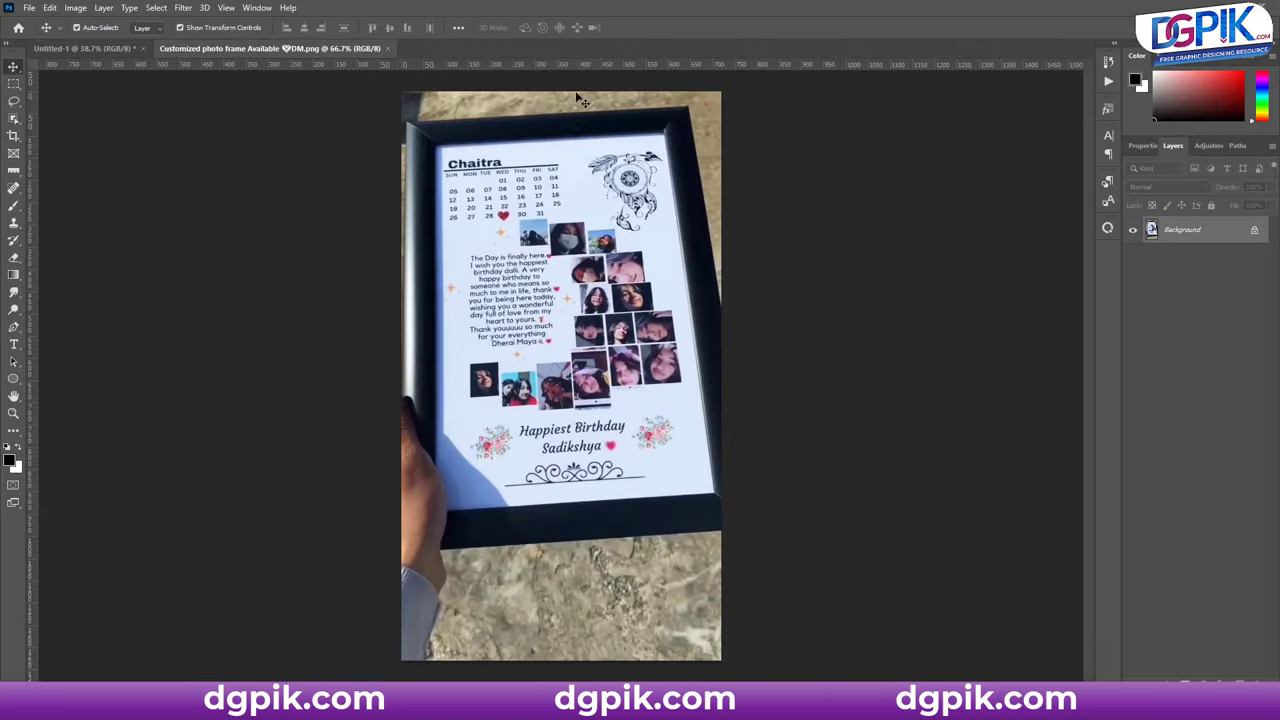
- Switch to the Perspective Crop Tool and zoom in on the framed photo
{"action": "left_click", "coordinate": [13, 135]}
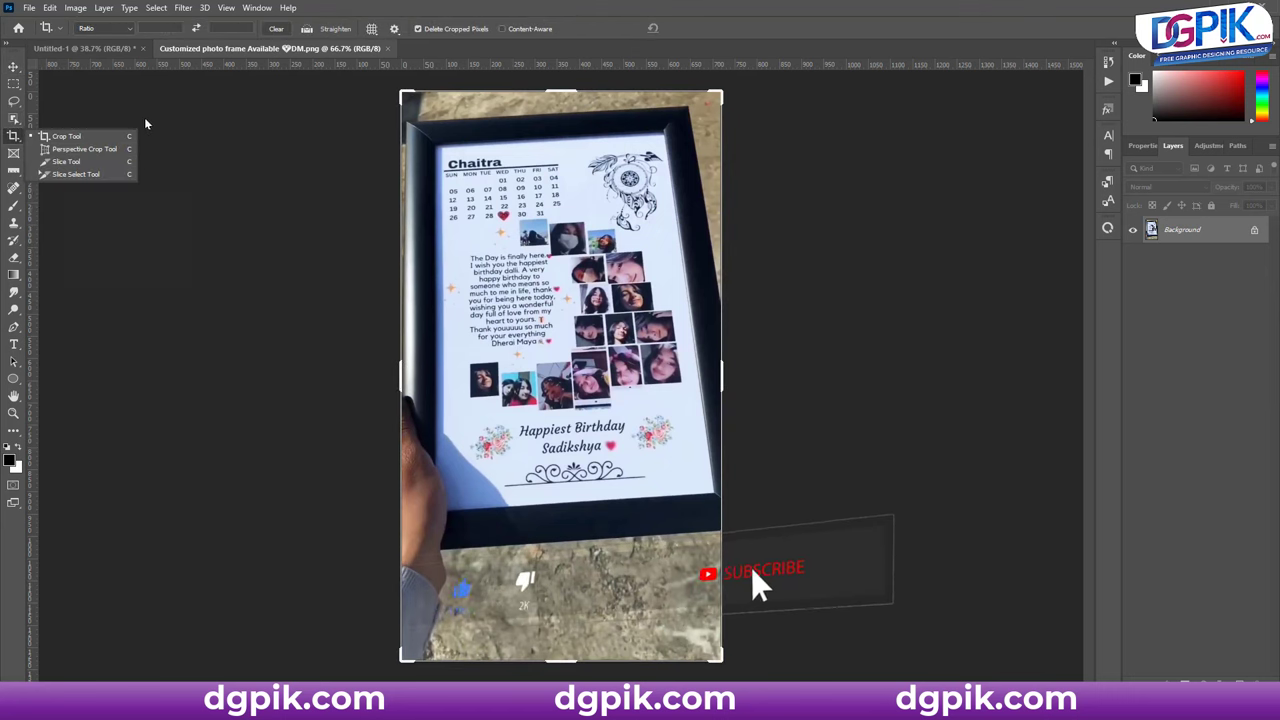
{"action": "left_click", "coordinate": [66, 150]}
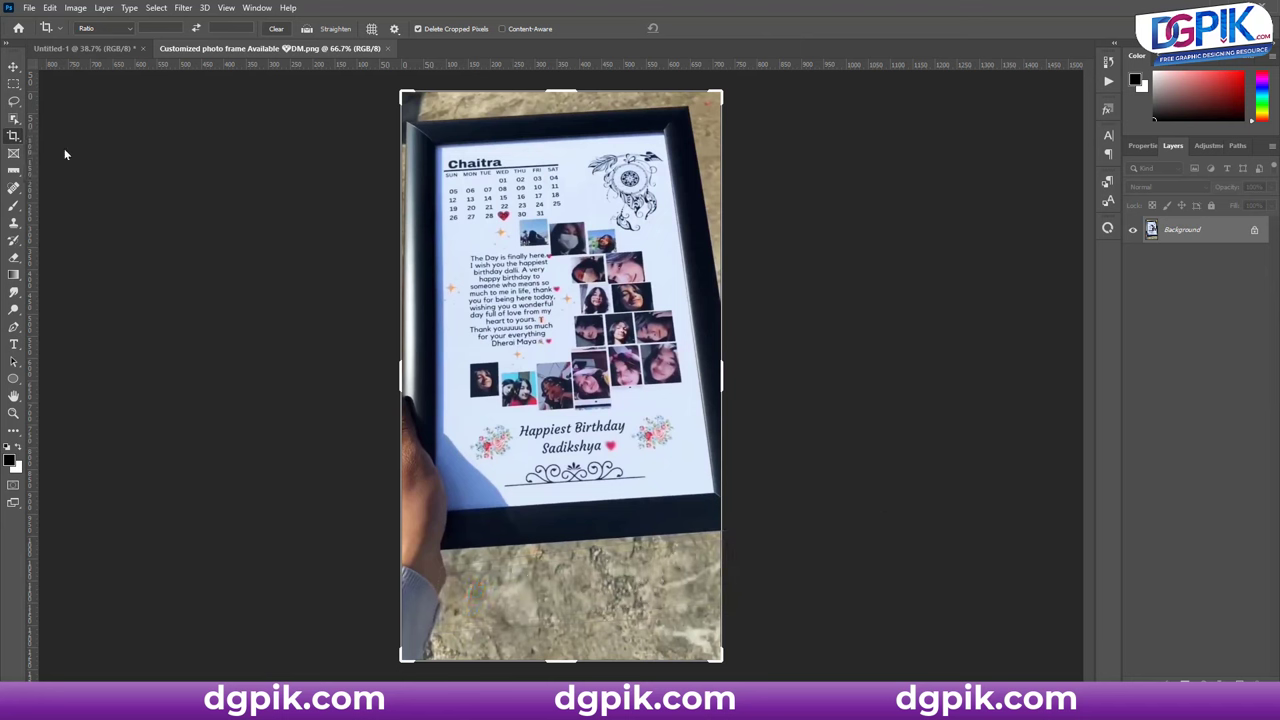
{"action": "right_click", "coordinate": [21, 140]}
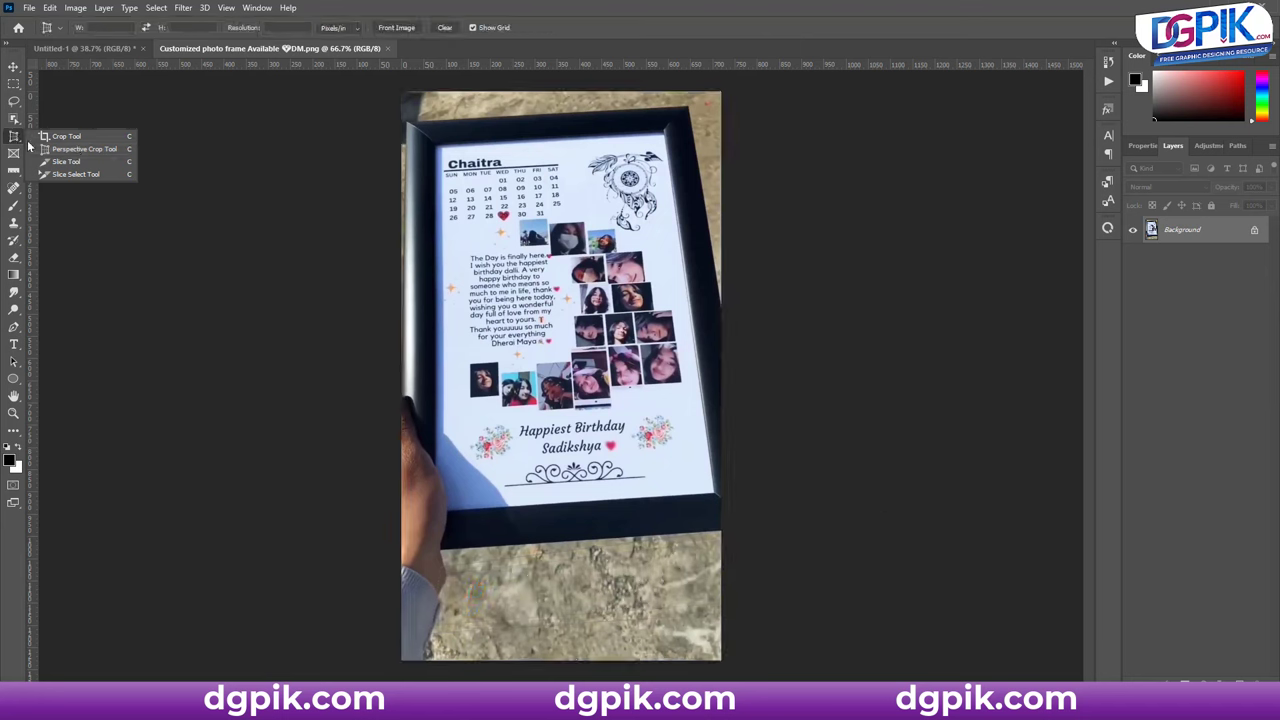
{"action": "left_click", "coordinate": [86, 148]}
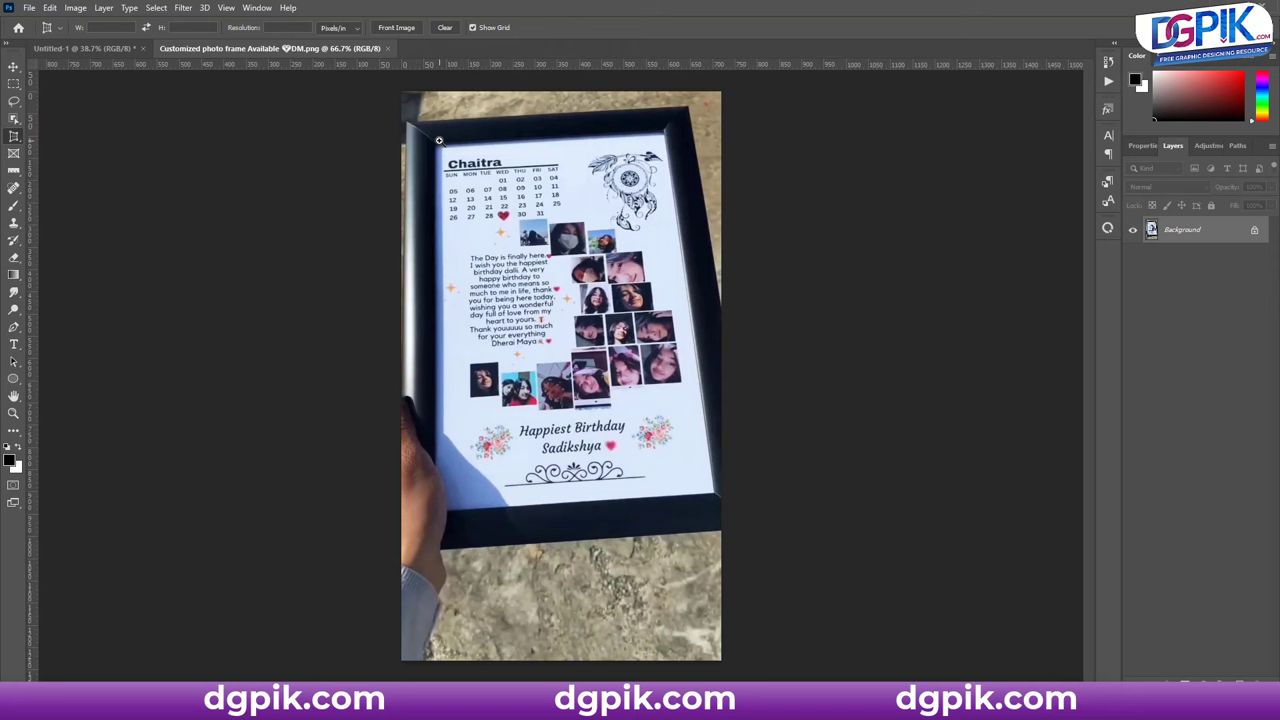
{"action": "scroll", "coordinate": [438, 140], "scroll_direction": "up", "scroll_amount": 2}
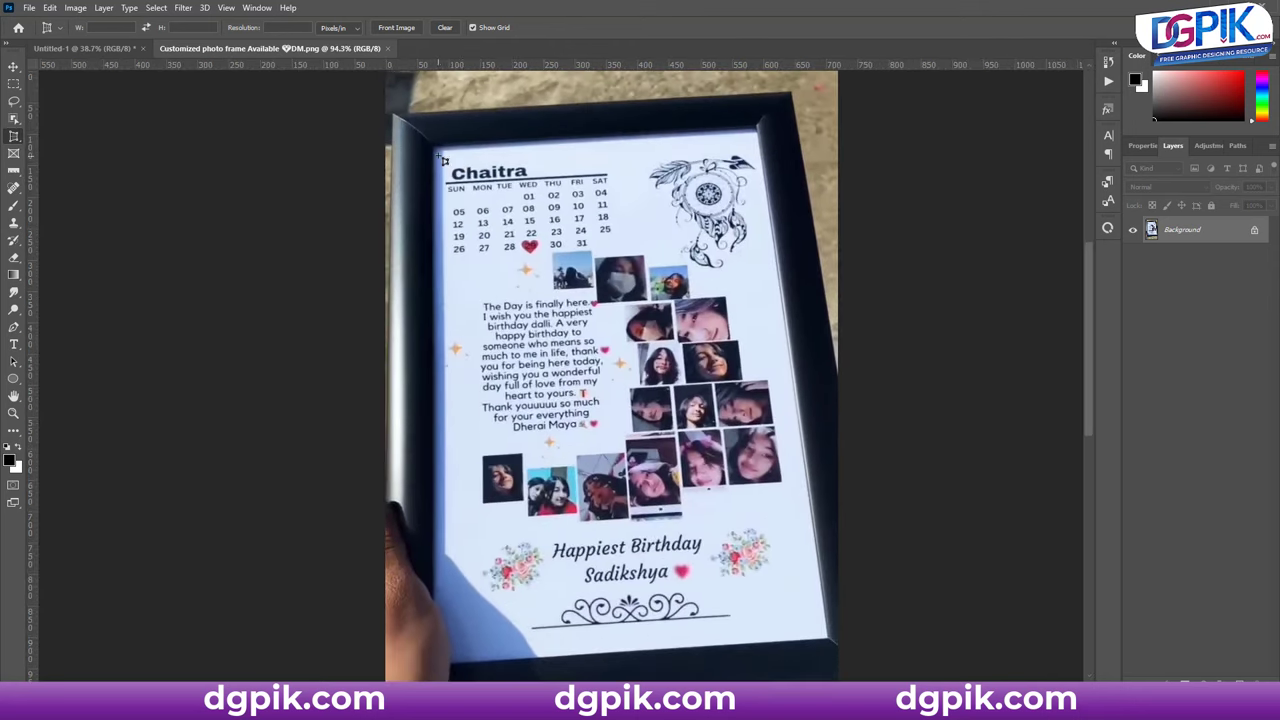
- Pin the printed page's corners to crop it flat, then zoom out and return to the Move tool
{"action": "left_click", "coordinate": [431, 147]}
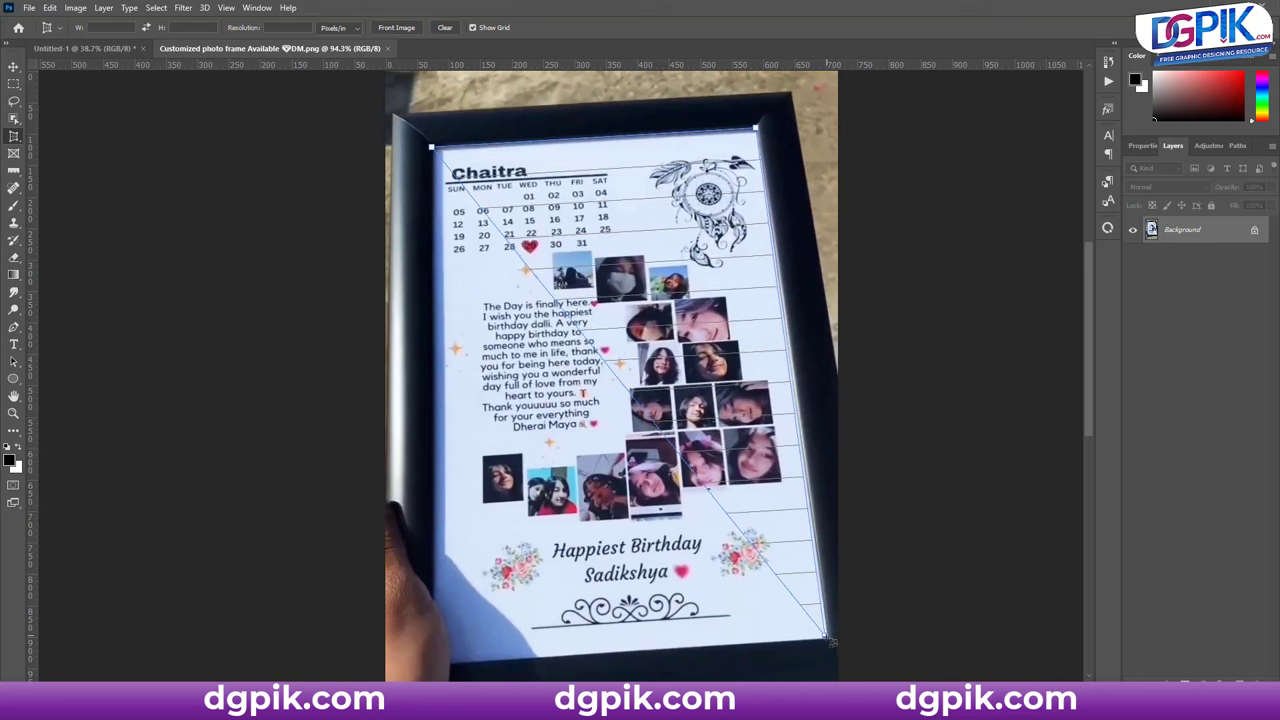
{"action": "left_click", "coordinate": [829, 637]}
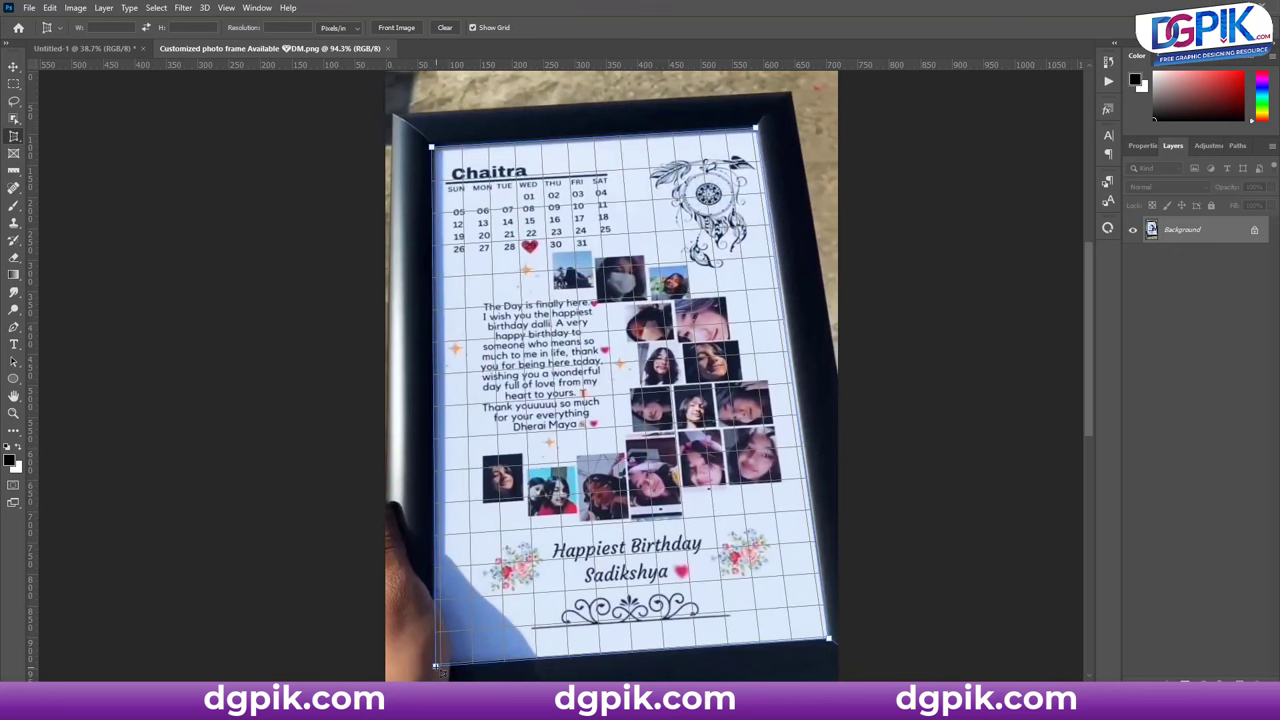
{"action": "left_click", "coordinate": [436, 665]}
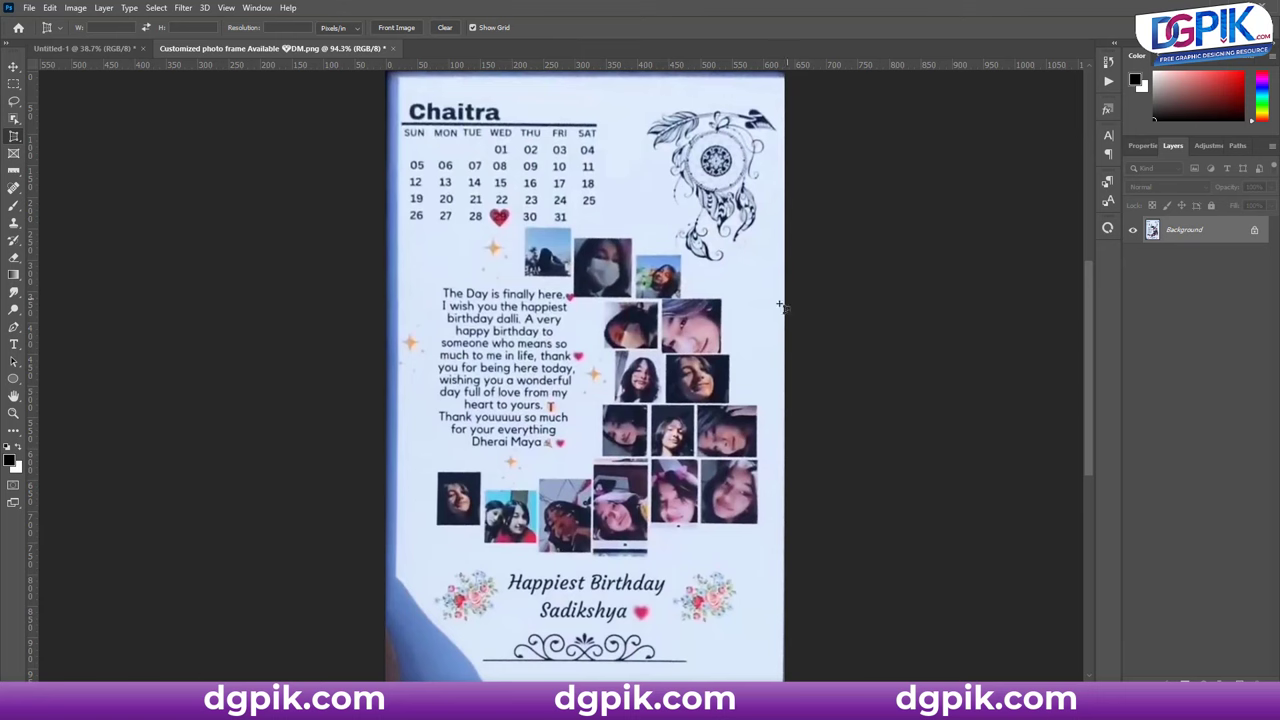
{"action": "left_click", "coordinate": [687, 337], "text": "alt"}
{"action": "left_click", "coordinate": [687, 337], "text": "alt"}
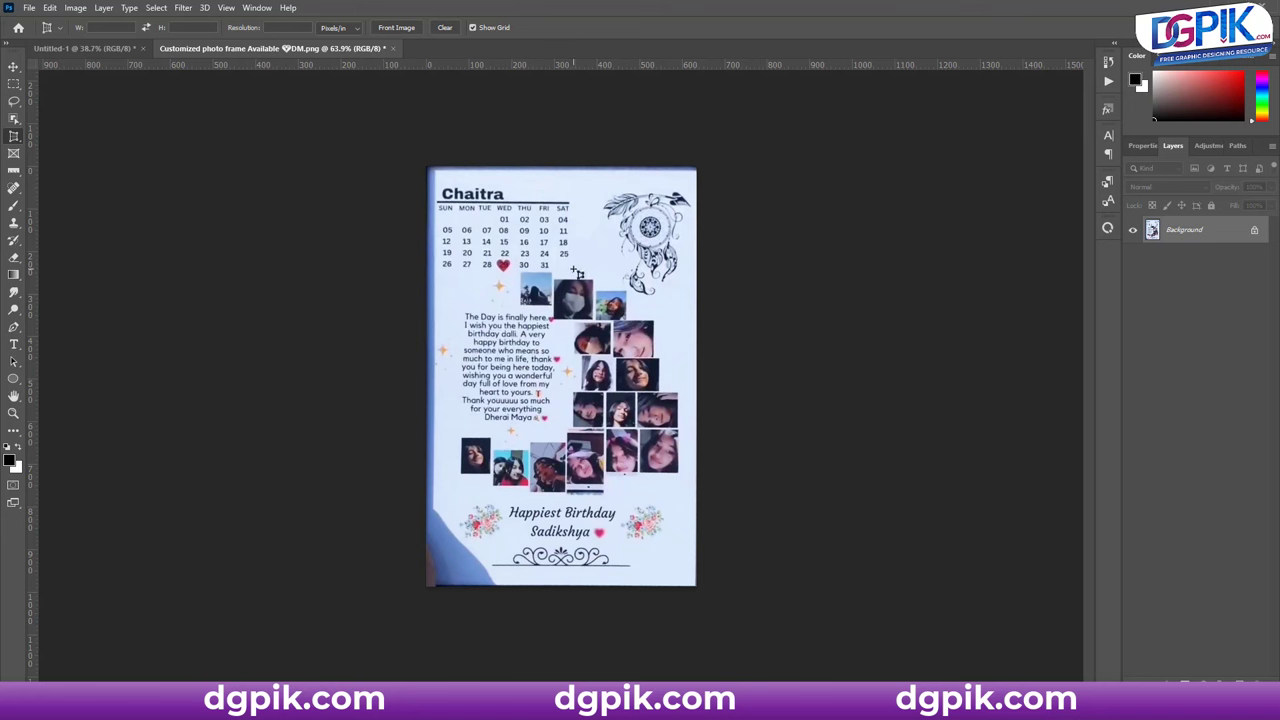
{"action": "key", "text": "v"}
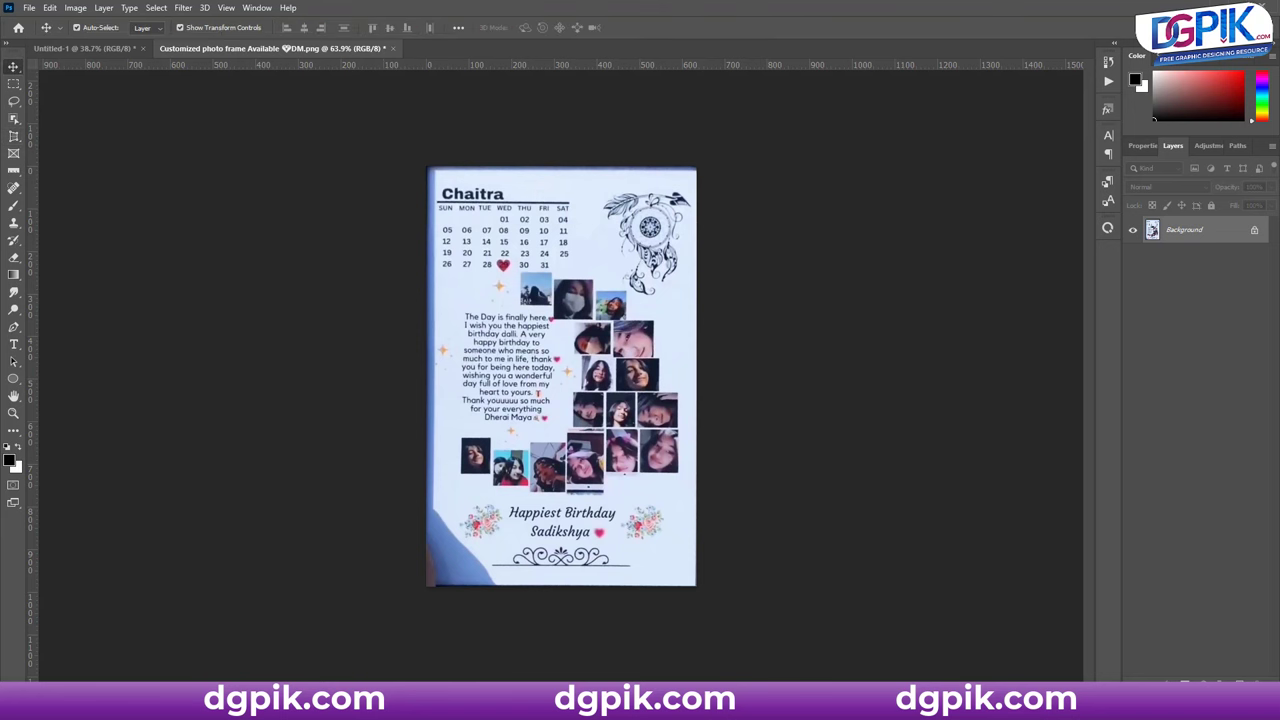
- Drop the collage into Untitled-1 as a new layer and scale it up over the page
{"action": "left_click_drag", "start_coordinate": [1218, 236], "coordinate": [635, 425]}
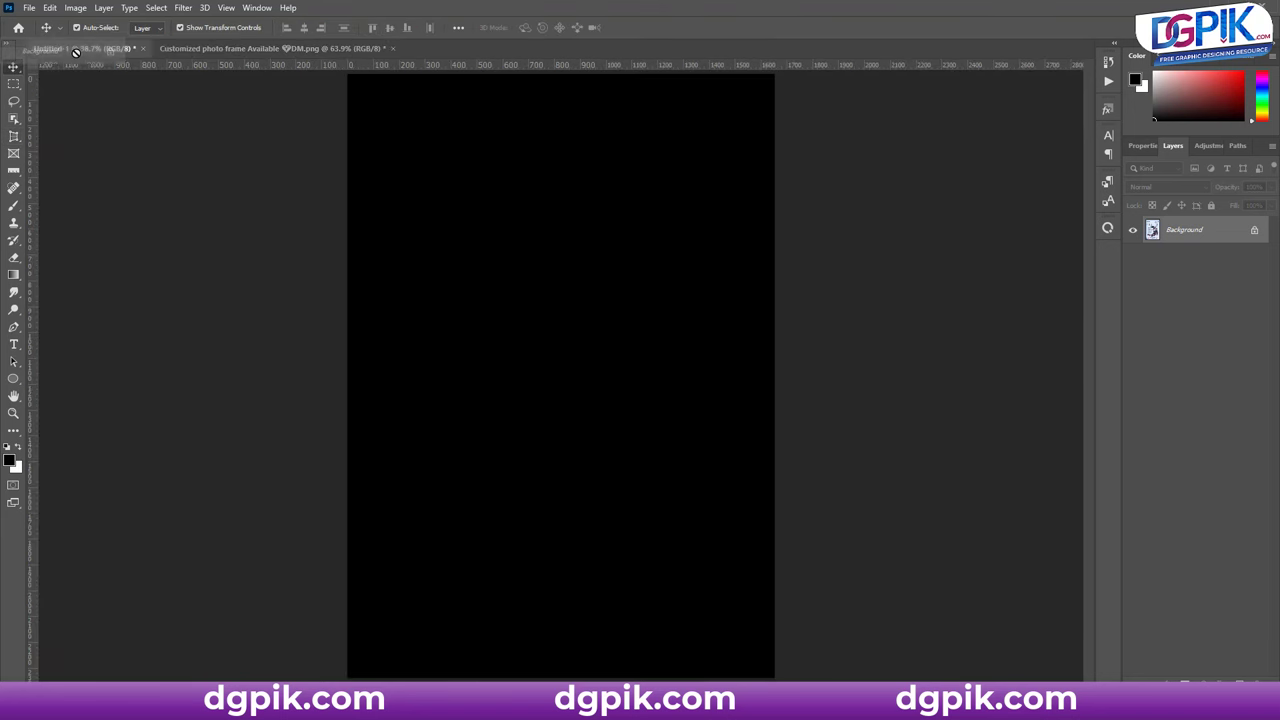
{"action": "left_click_drag", "start_coordinate": [638, 425], "coordinate": [566, 369]}
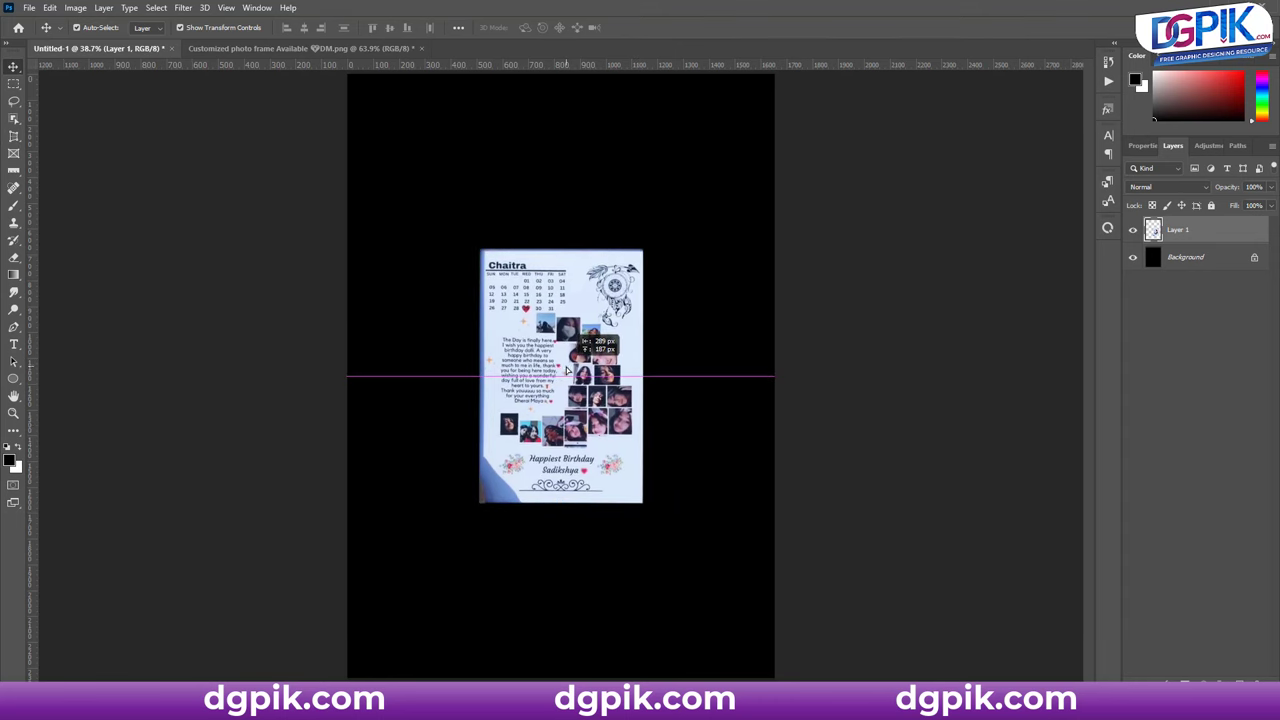
{"action": "scroll", "coordinate": [566, 369], "scroll_direction": "down", "scroll_amount": 1}
{"action": "scroll", "coordinate": [566, 369], "scroll_direction": "down", "scroll_amount": 1}
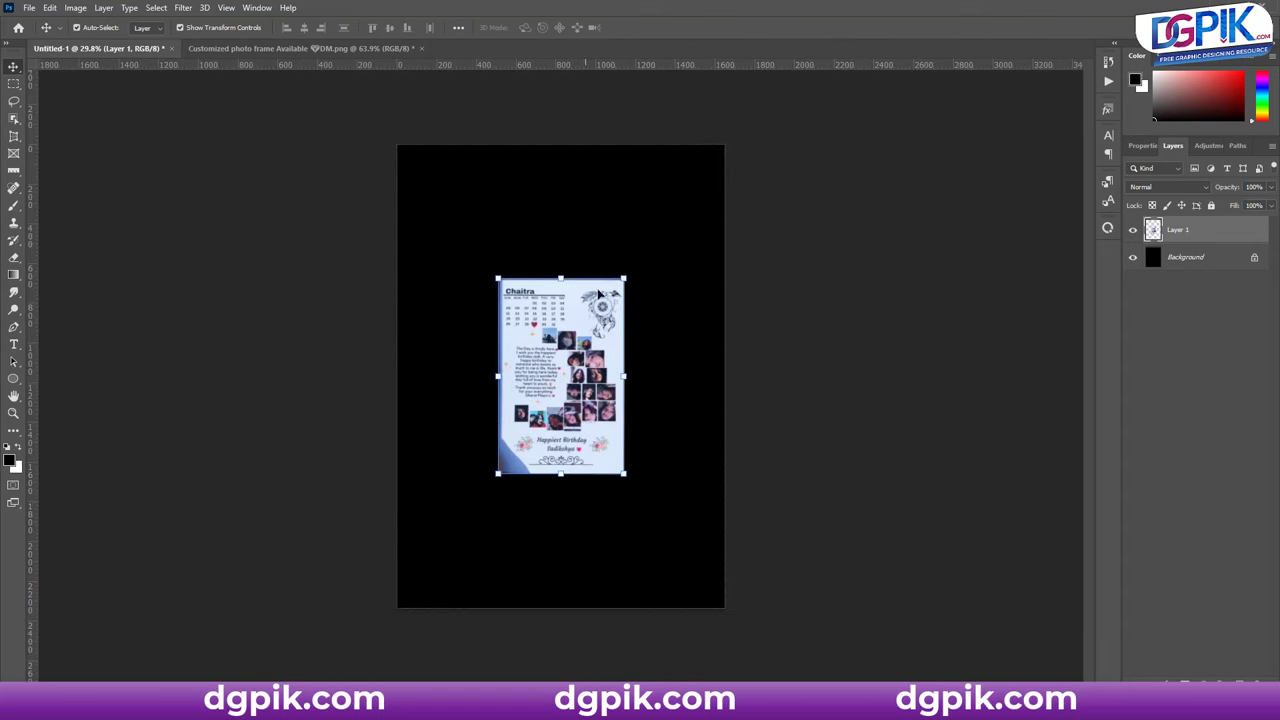
{"action": "left_click_drag", "start_coordinate": [630, 268], "coordinate": [753, 174]}
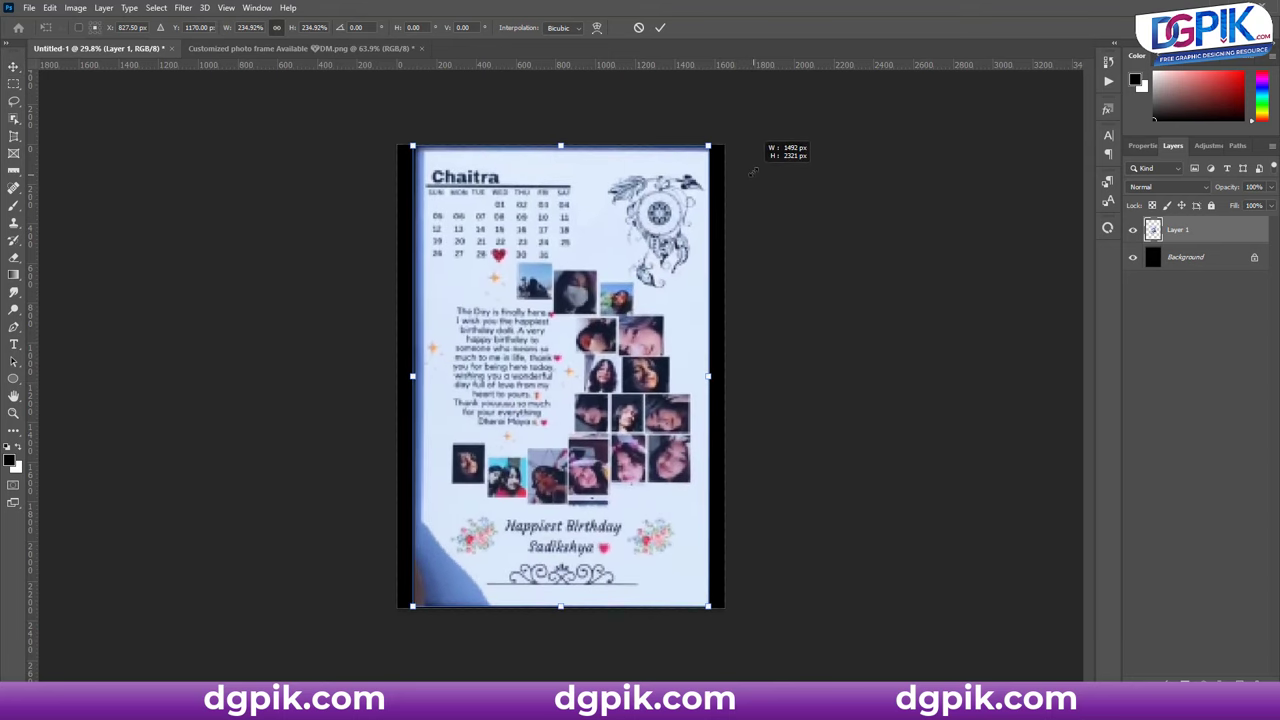
{"action": "left_click_drag", "start_coordinate": [753, 174], "coordinate": [766, 184]}
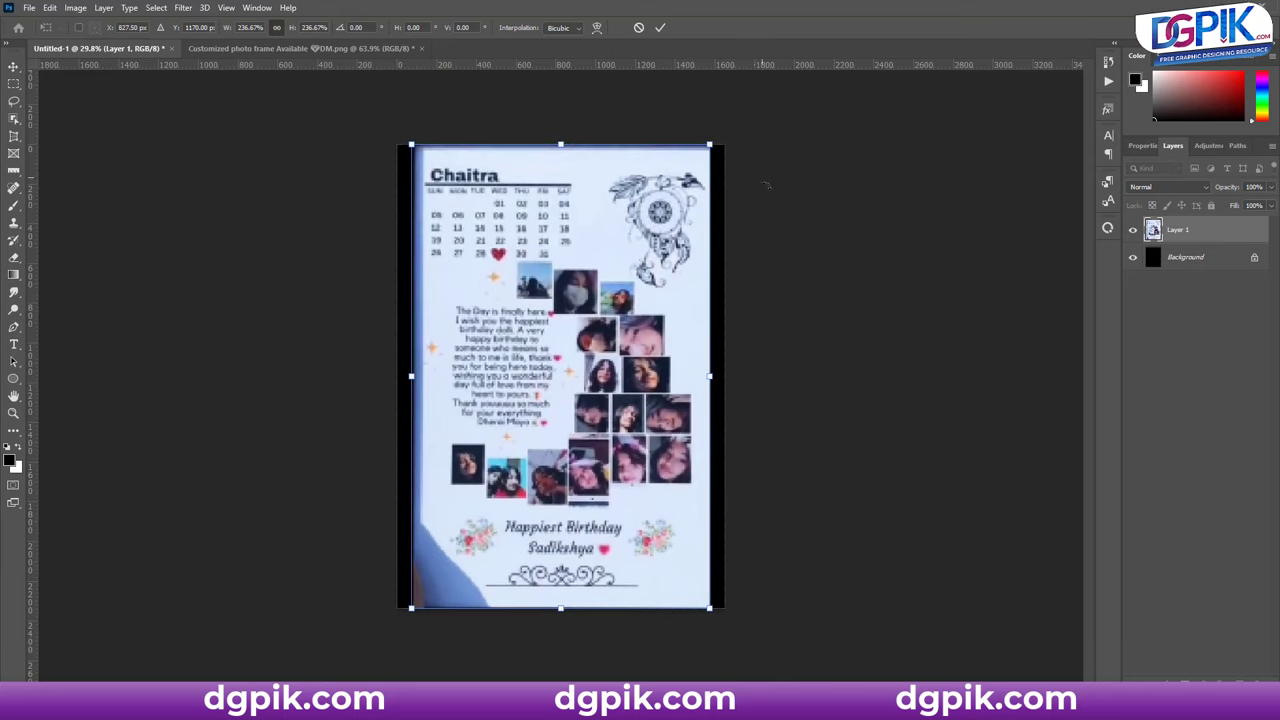
{"action": "left_click", "coordinate": [660, 27]}
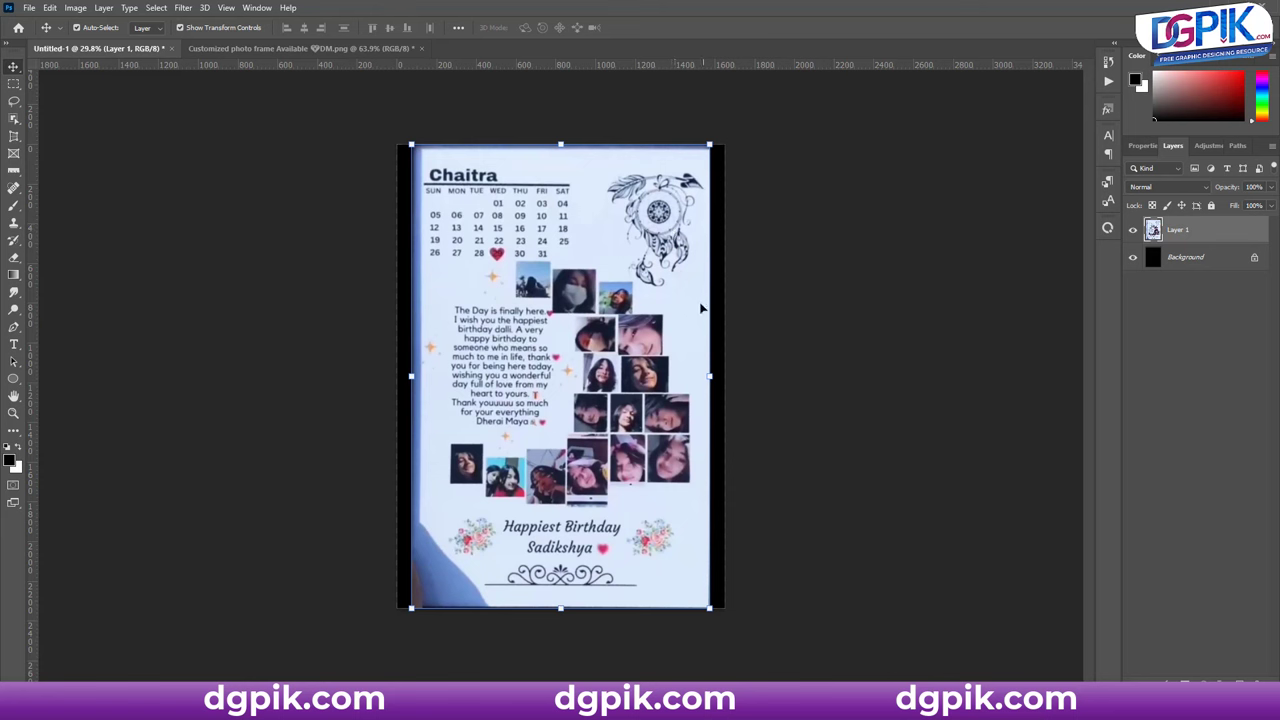
- Fine-tune the collage size so it reaches the page's top, bottom and right edges
{"action": "left_click", "coordinate": [709, 378]}
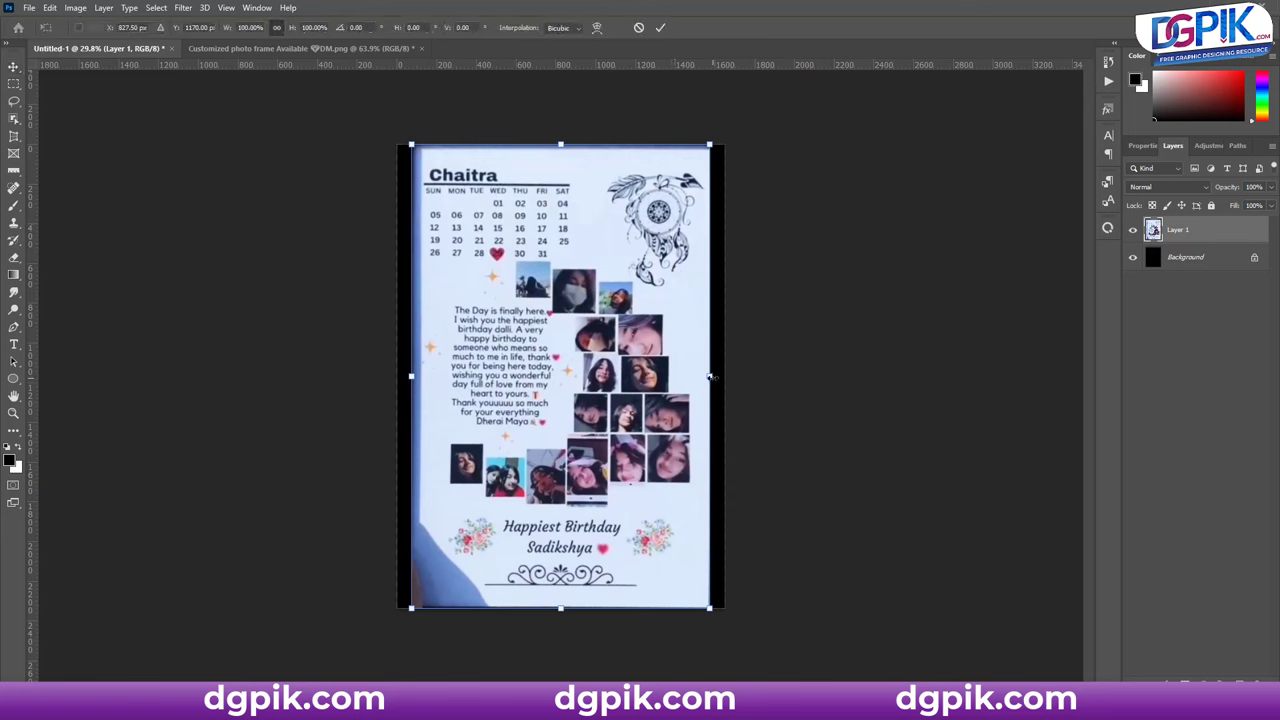
{"action": "left_click_drag", "start_coordinate": [709, 378], "coordinate": [724, 378]}
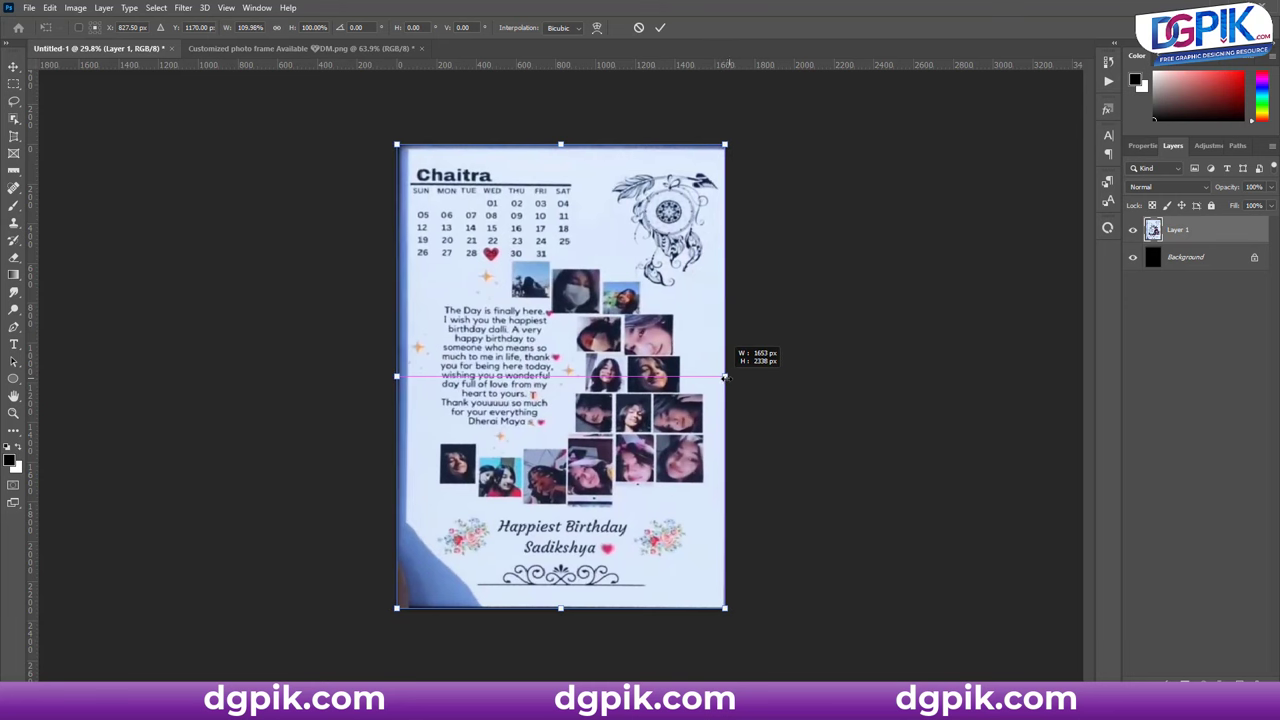
{"action": "key", "text": "ctrl+z"}
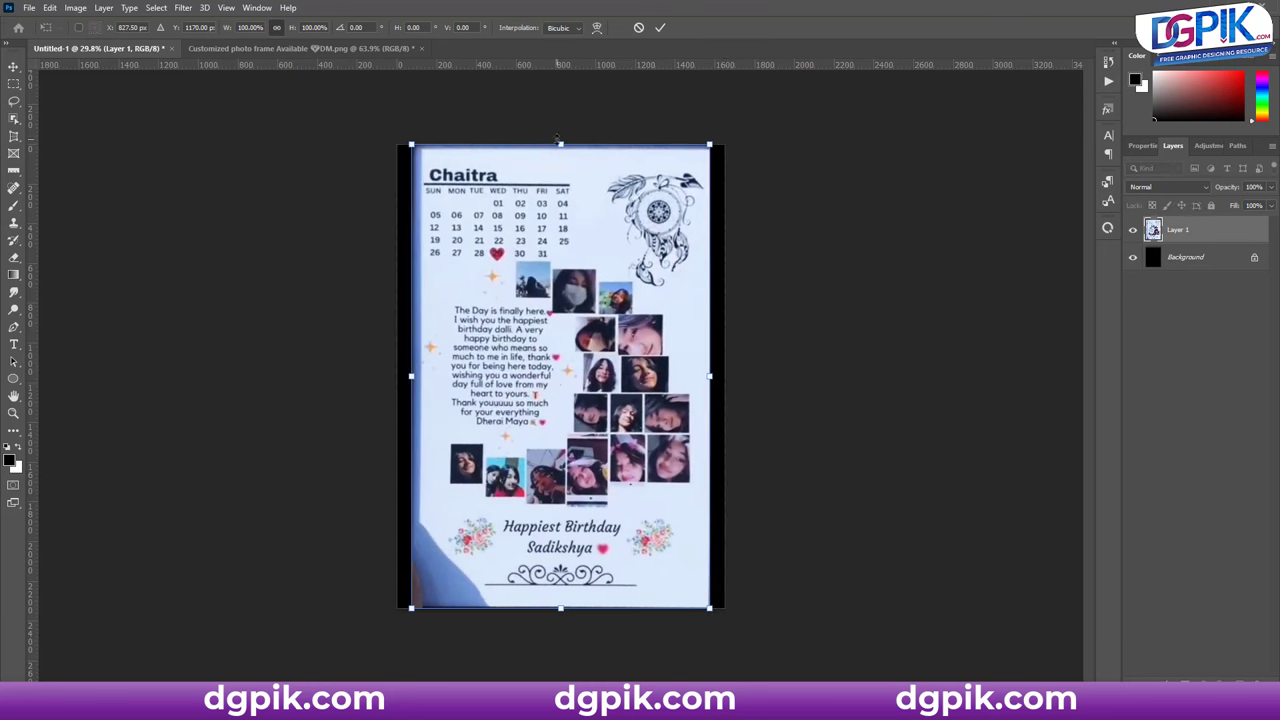
{"action": "left_click_drag", "start_coordinate": [560, 143], "coordinate": [560, 136]}
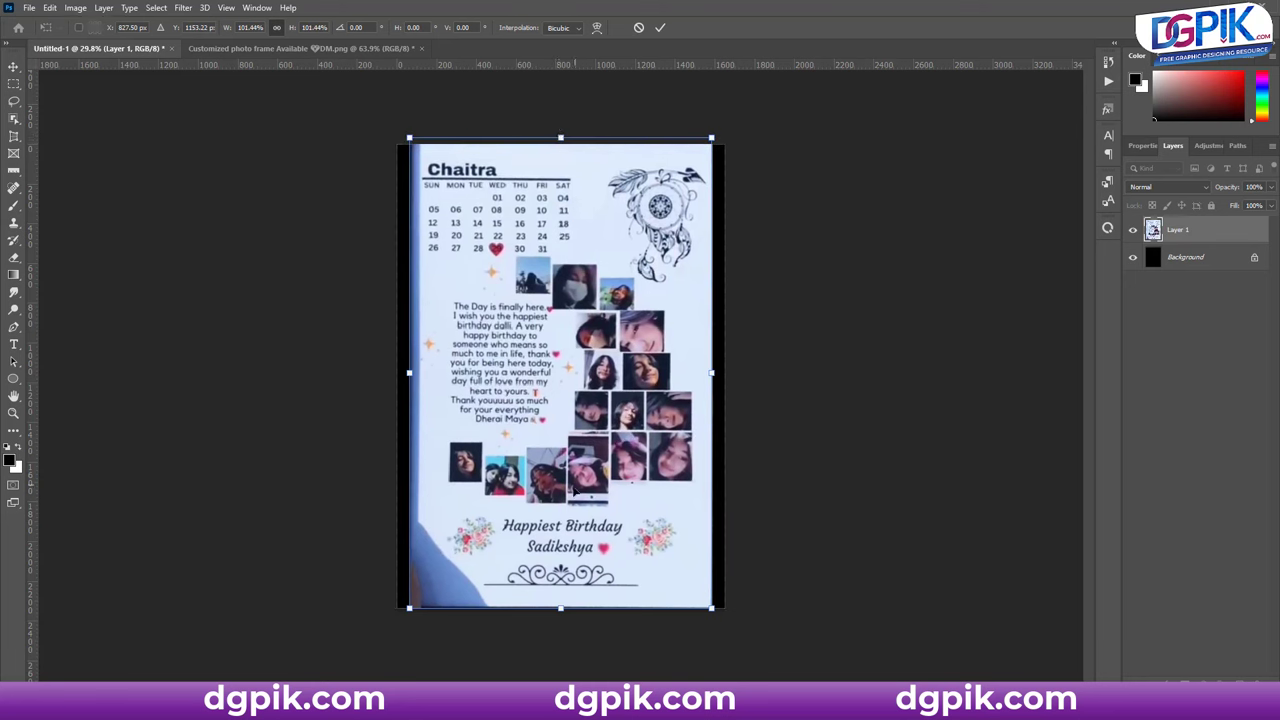
{"action": "left_click_drag", "start_coordinate": [560, 608], "coordinate": [560, 620]}
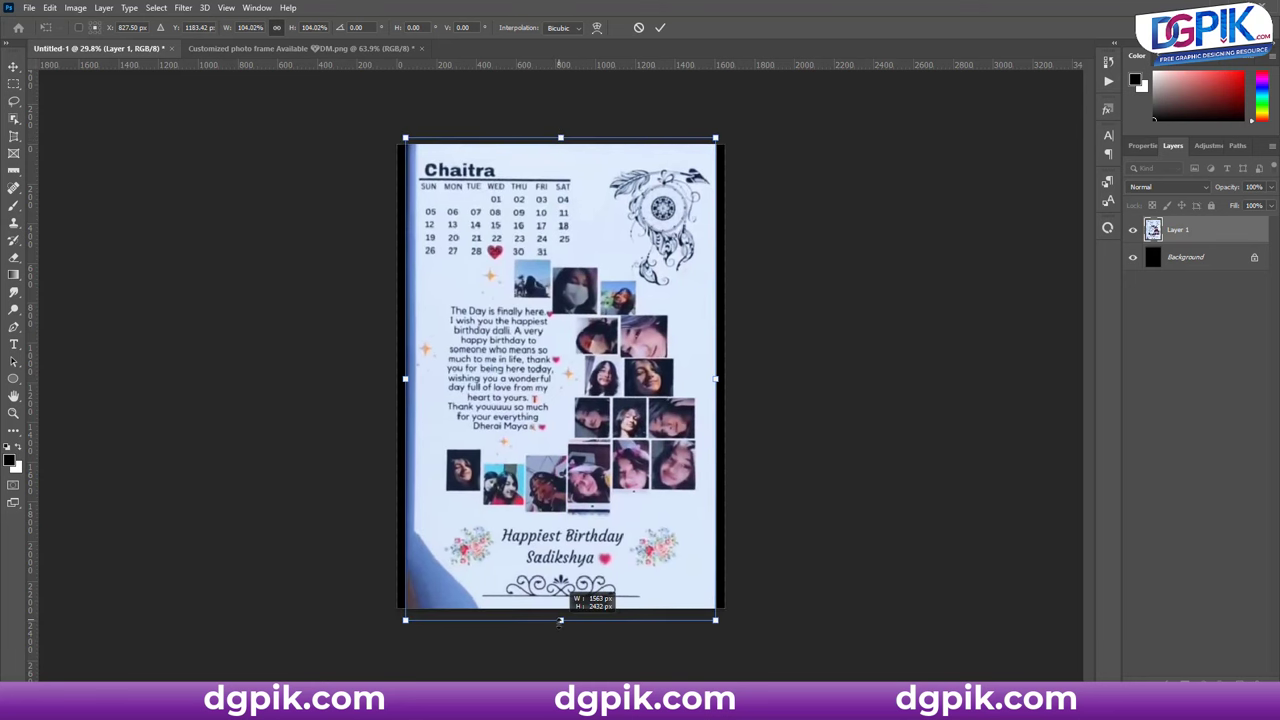
{"action": "left_click", "coordinate": [660, 27]}
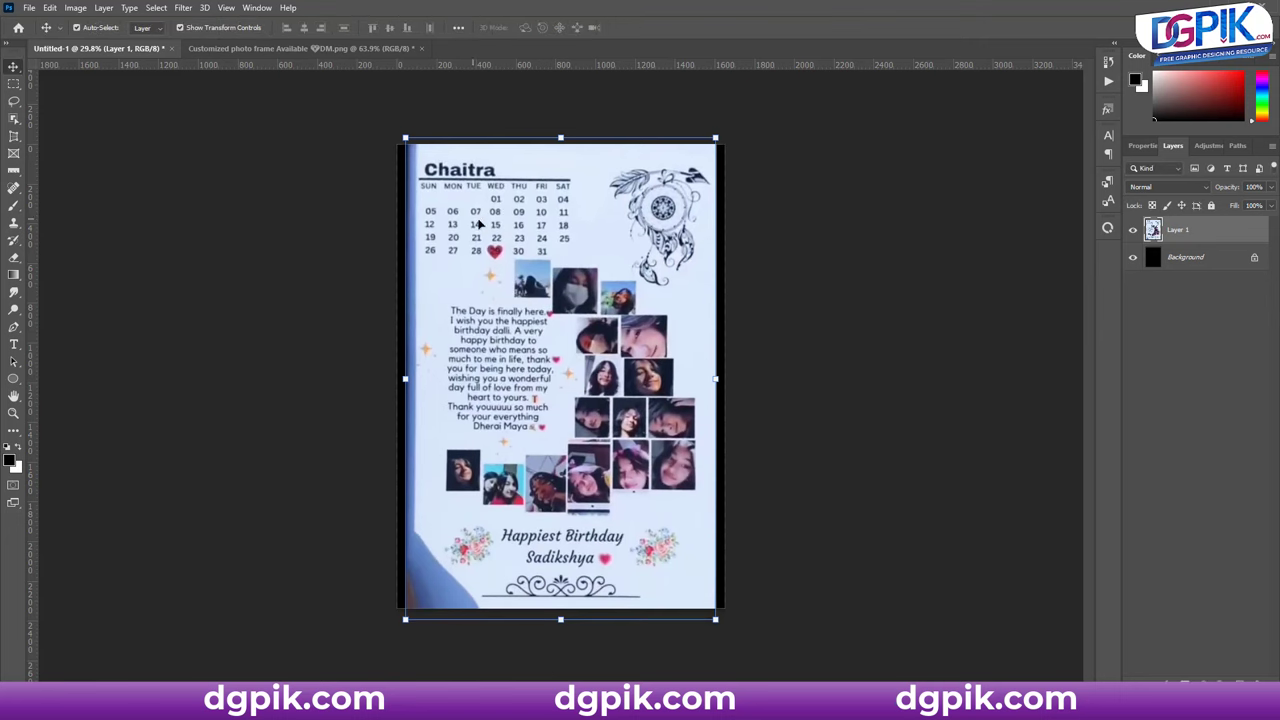
{"action": "left_click_drag", "start_coordinate": [560, 137], "coordinate": [580, 123]}
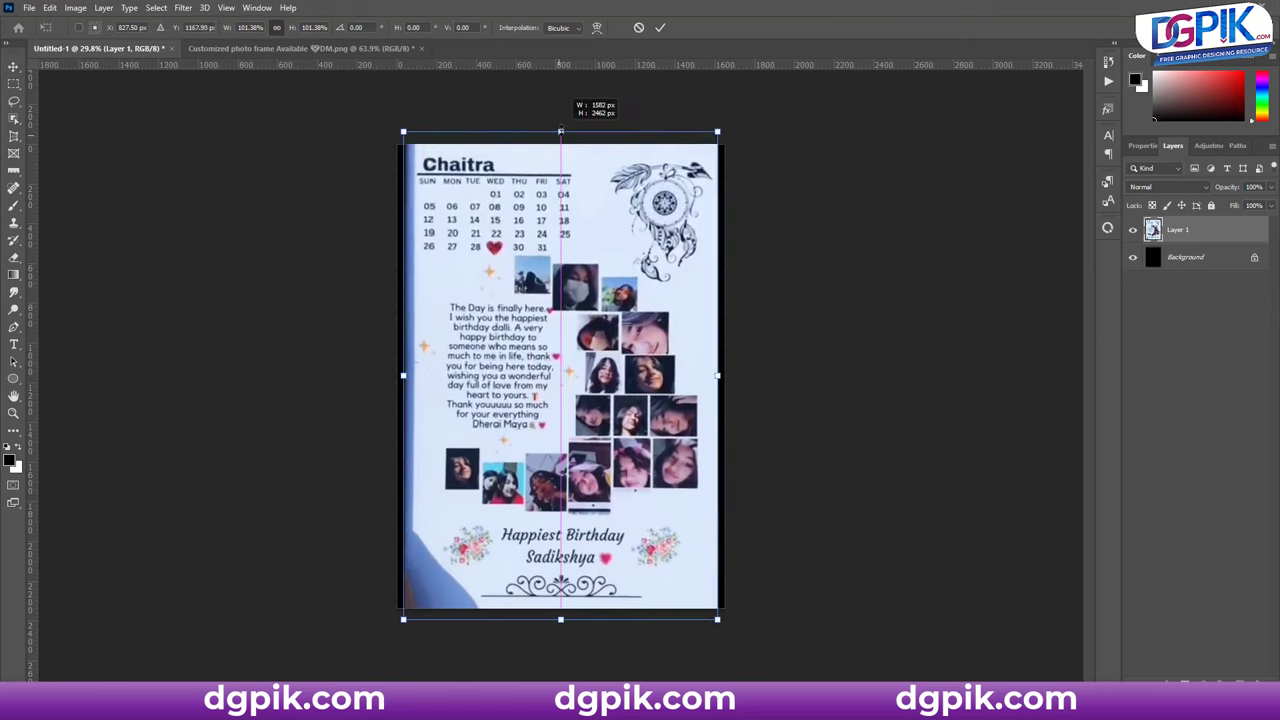
{"action": "left_click", "coordinate": [661, 27]}
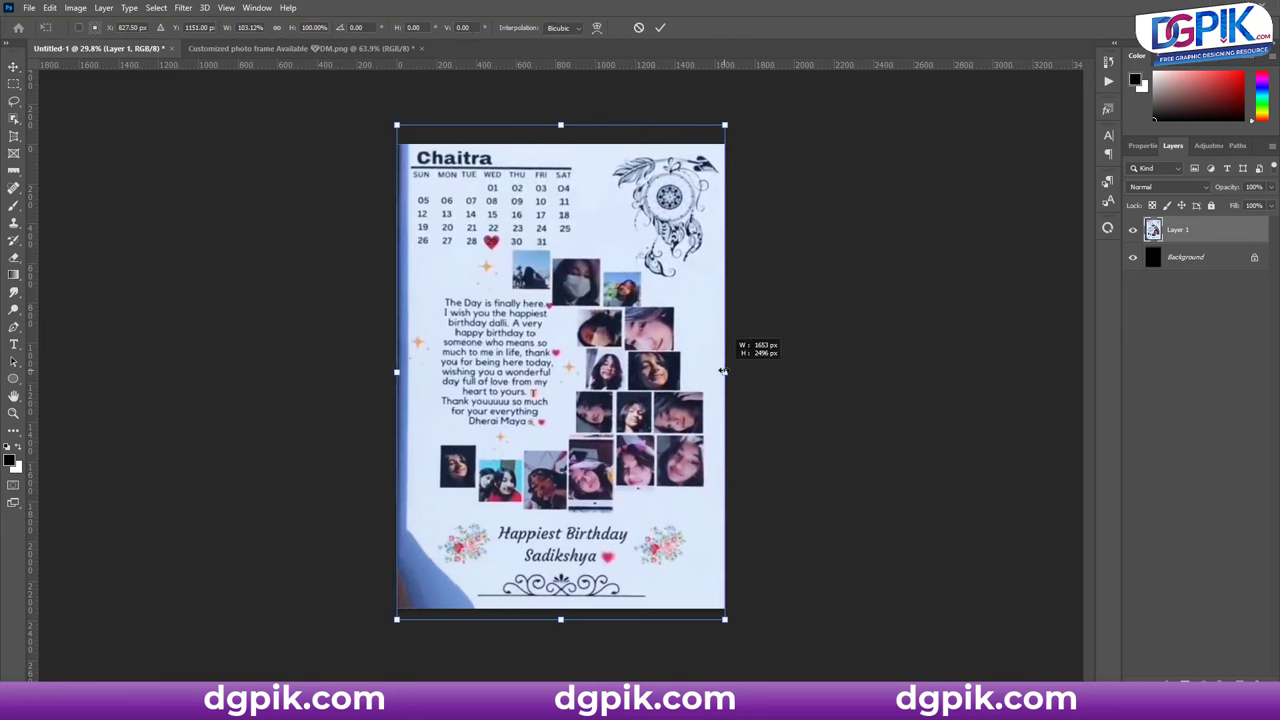
{"action": "left_click_drag", "start_coordinate": [718, 371], "coordinate": [724, 371]}
{"action": "left_click", "coordinate": [660, 28]}
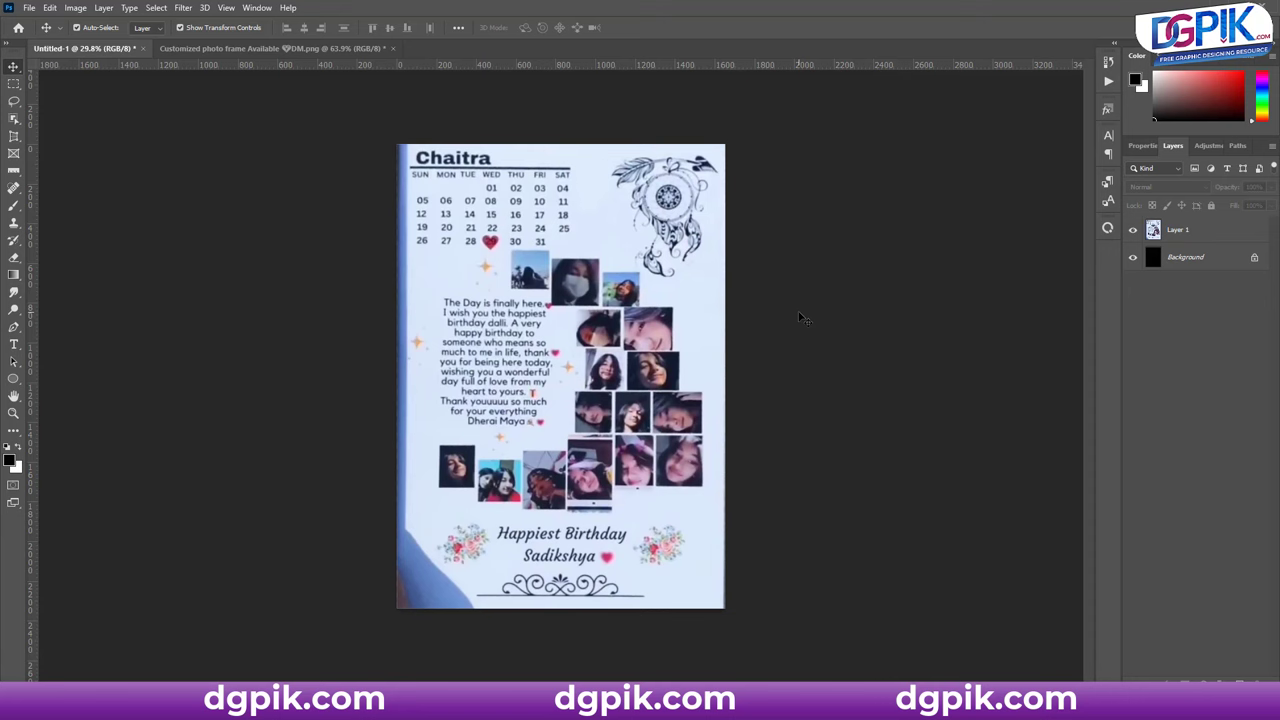
- Lock Layer 1 in the Untitled-1 document, then switch to File Explorer
{"action": "scroll", "coordinate": [800, 318], "scroll_direction": "up", "scroll_amount": 2}
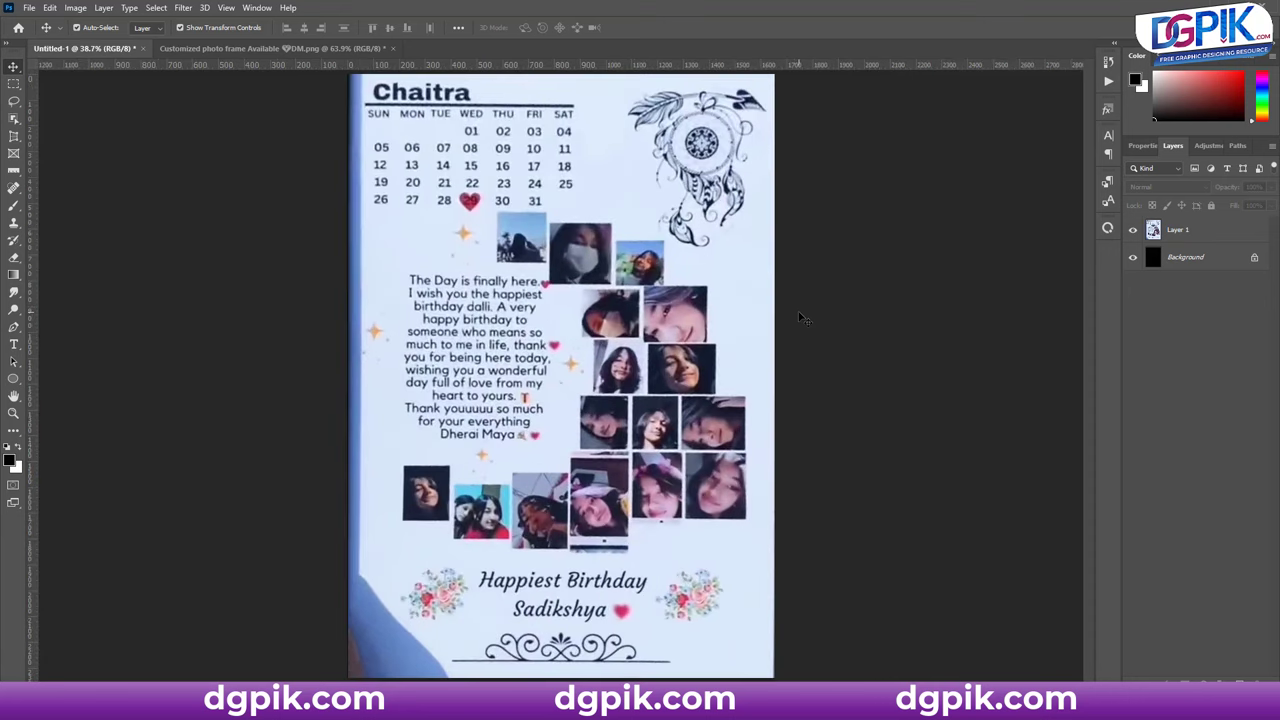
{"action": "scroll", "coordinate": [617, 297], "scroll_direction": "down", "scroll_amount": 1}
{"action": "scroll", "coordinate": [617, 297], "scroll_direction": "up", "scroll_amount": 1}
{"action": "scroll", "coordinate": [617, 297], "scroll_direction": "down", "scroll_amount": 1}
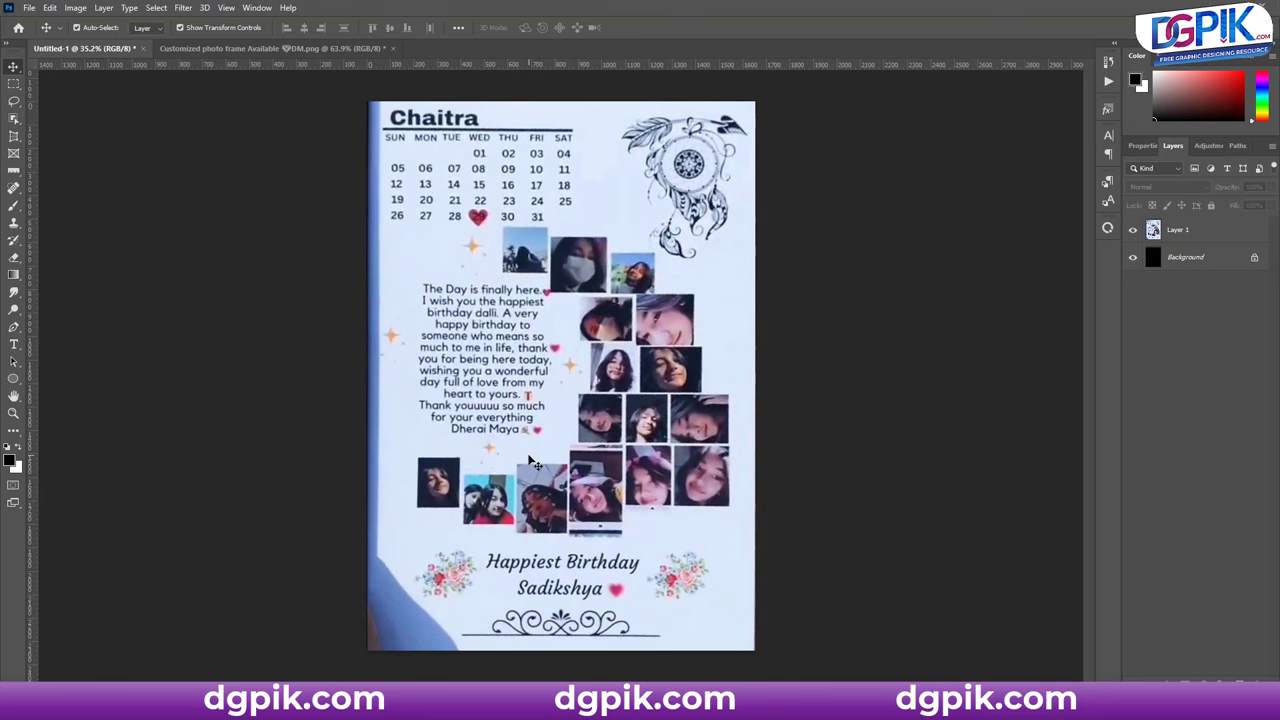
{"action": "left_click", "coordinate": [220, 48]}
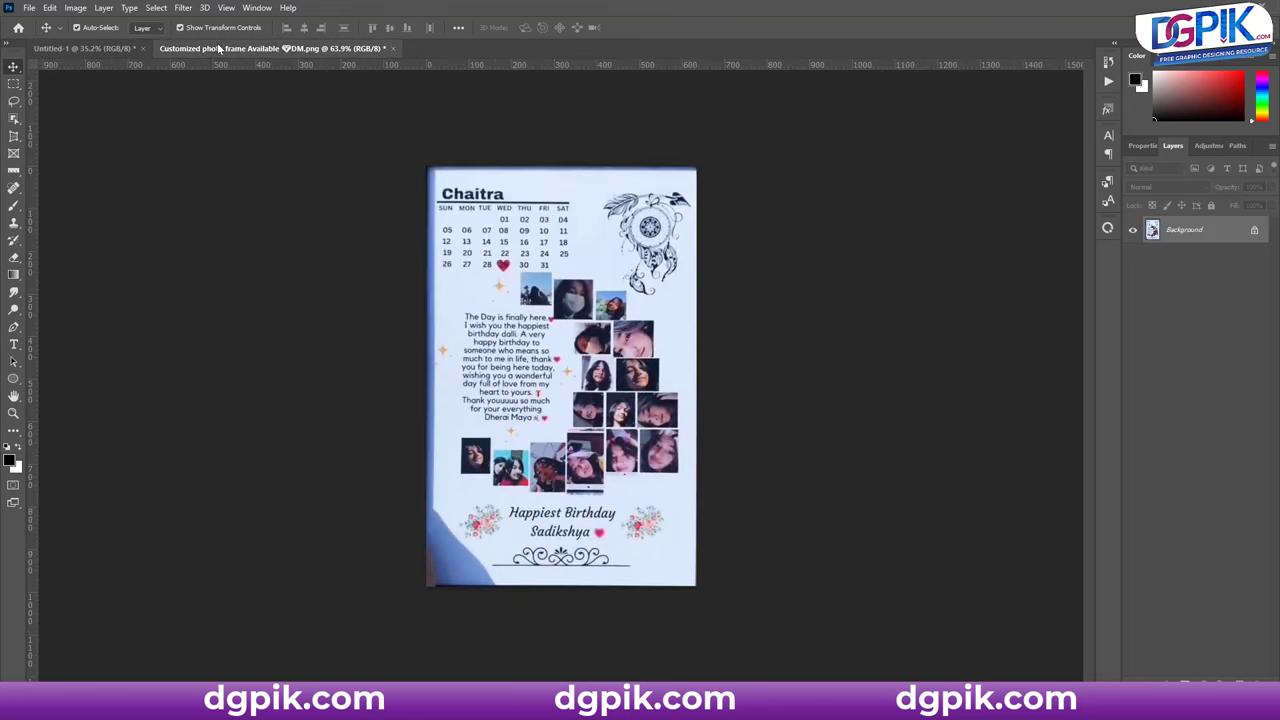
{"action": "left_click", "coordinate": [56, 46]}
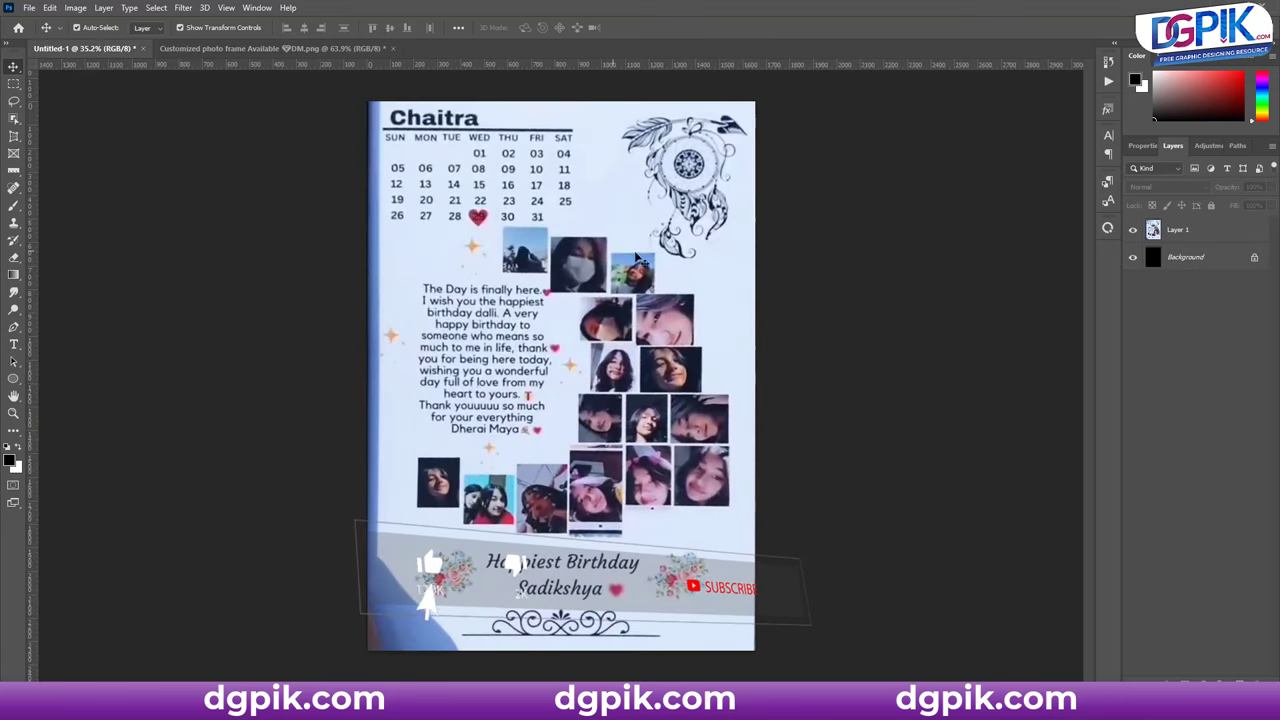
{"action": "left_click", "coordinate": [1210, 236]}
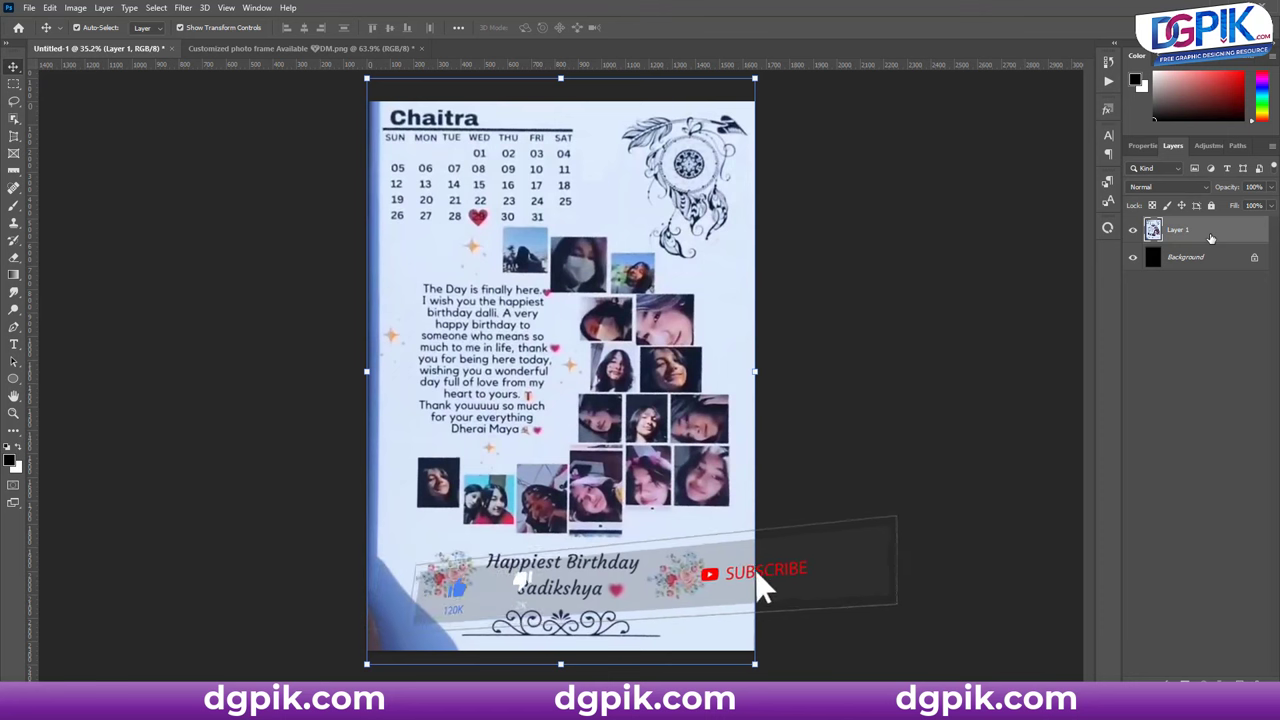
{"action": "left_click", "coordinate": [1211, 205]}
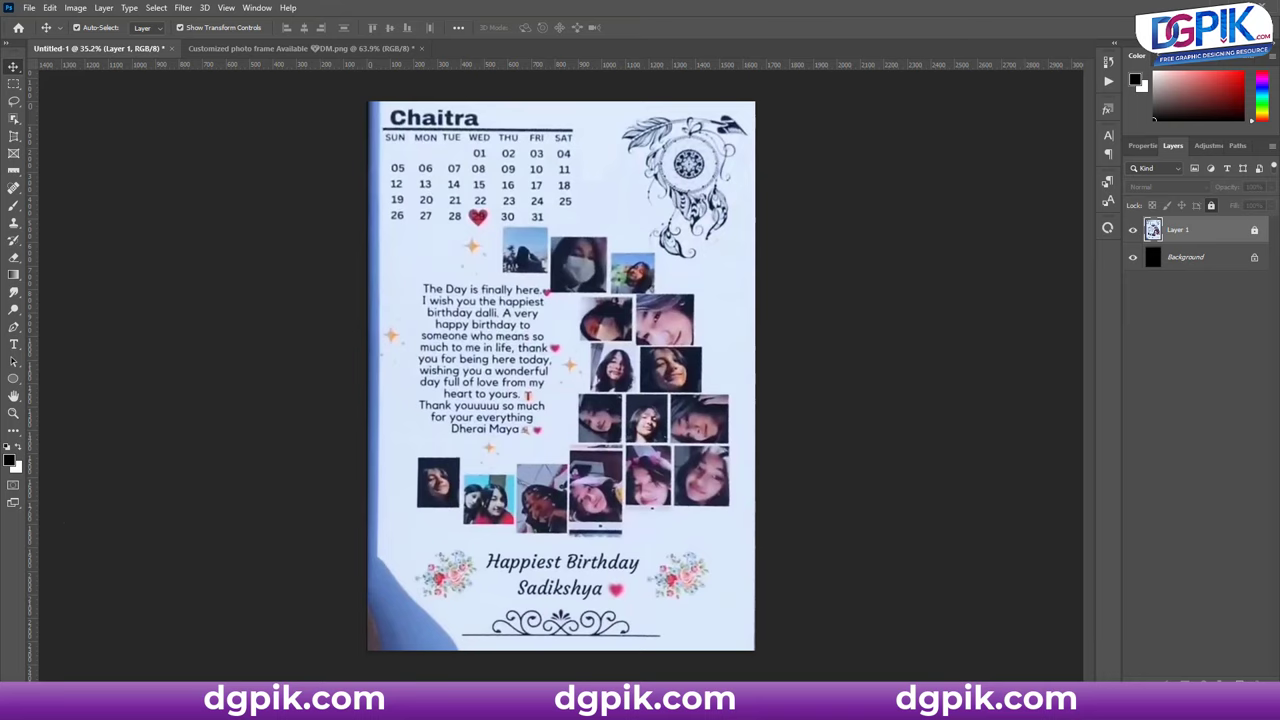
{"action": "key", "text": "alt+Tab"}
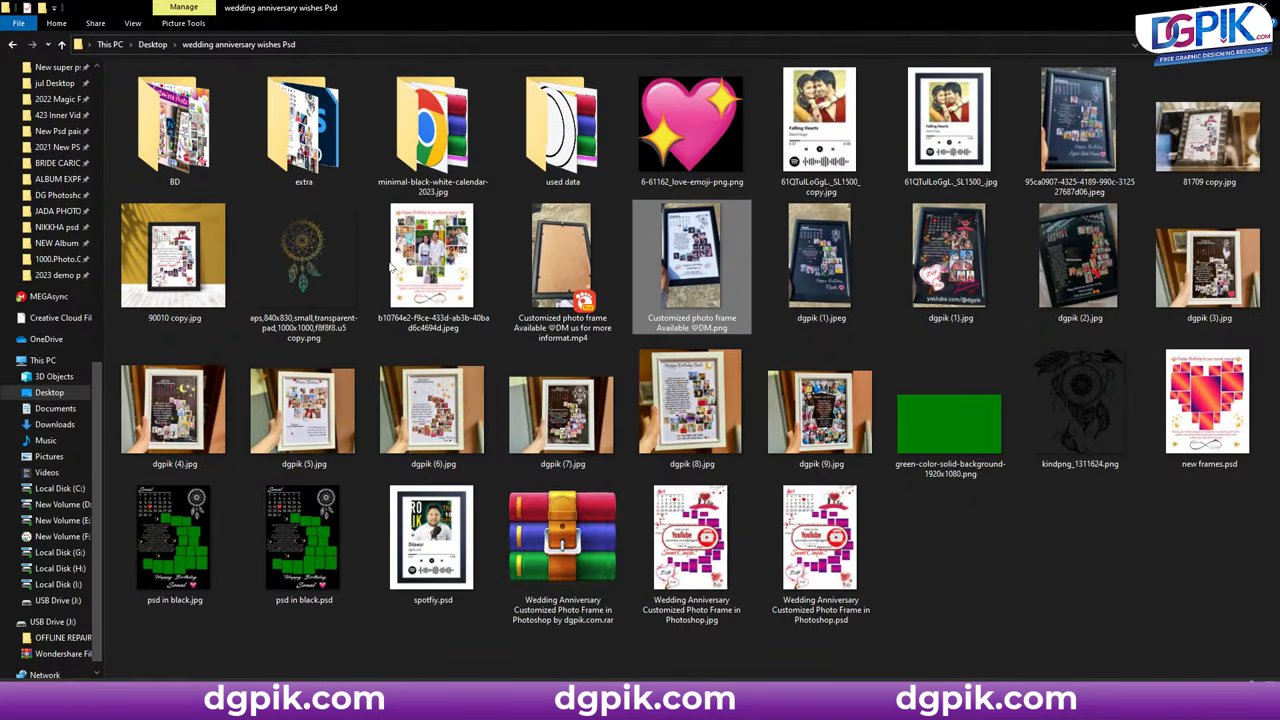
- Open the calendar folder in extra large icons and drag minimal_black_and_white_calendar_2023.psd into Photoshop
{"action": "left_click", "coordinate": [420, 142]}
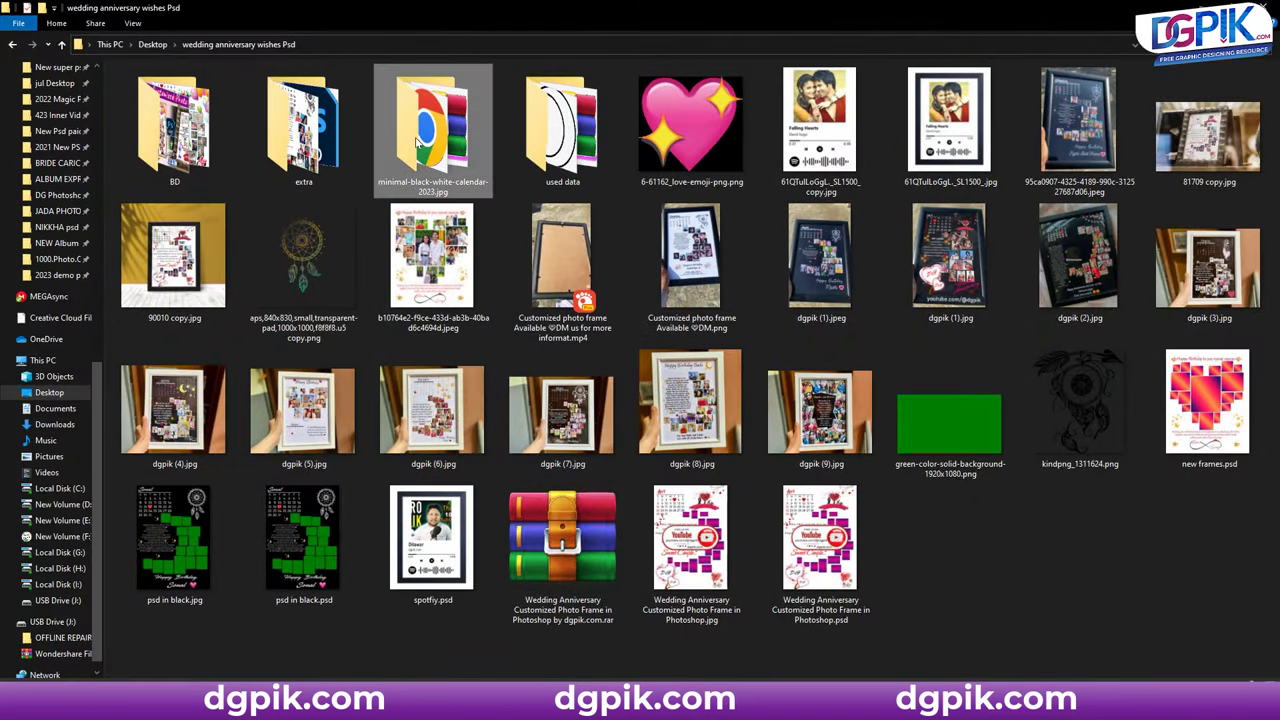
{"action": "double_click", "coordinate": [417, 141]}
{"action": "right_click", "coordinate": [220, 239]}
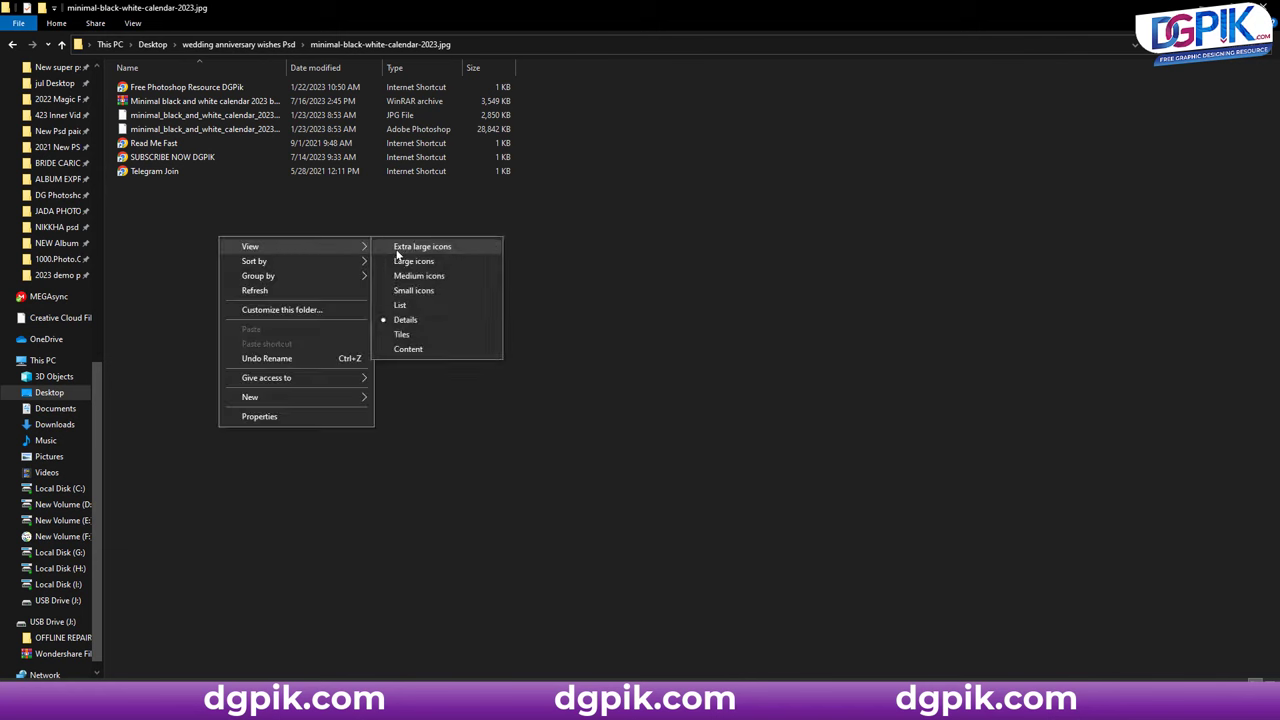
{"action": "left_click", "coordinate": [397, 248]}
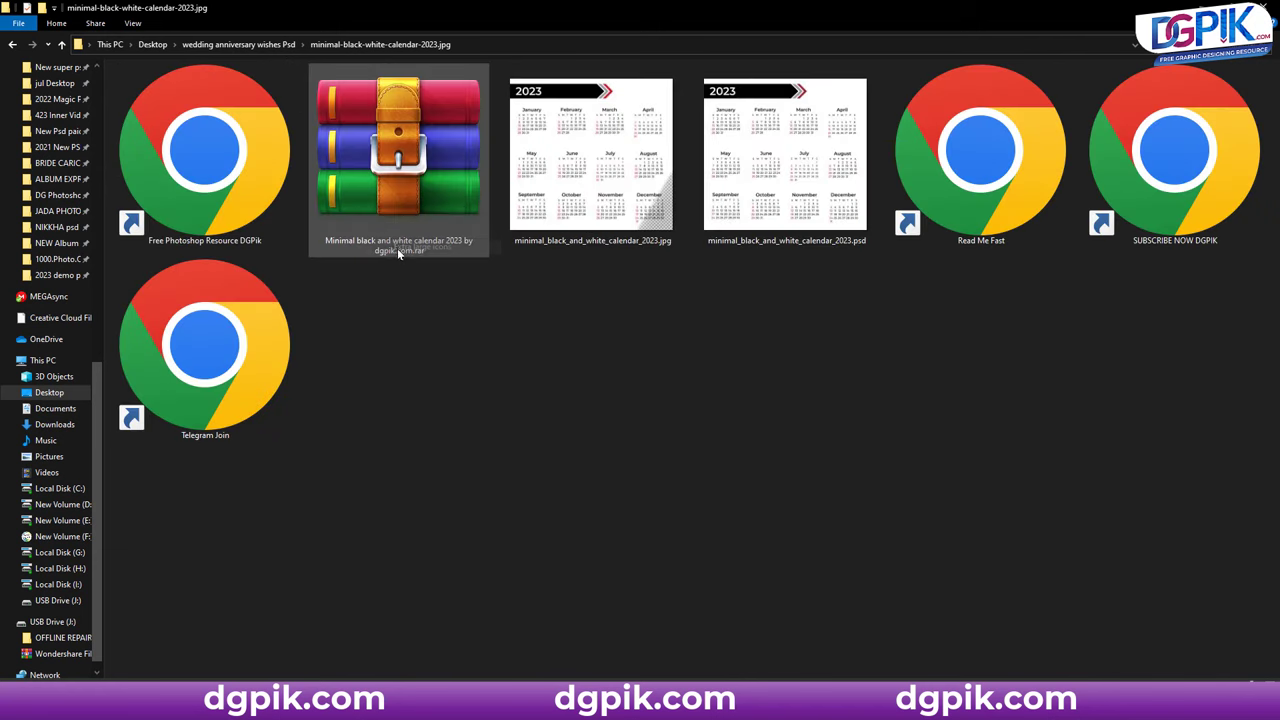
{"action": "left_click", "coordinate": [771, 208]}
{"action": "left_click_drag", "start_coordinate": [790, 132], "coordinate": [768, 207]}
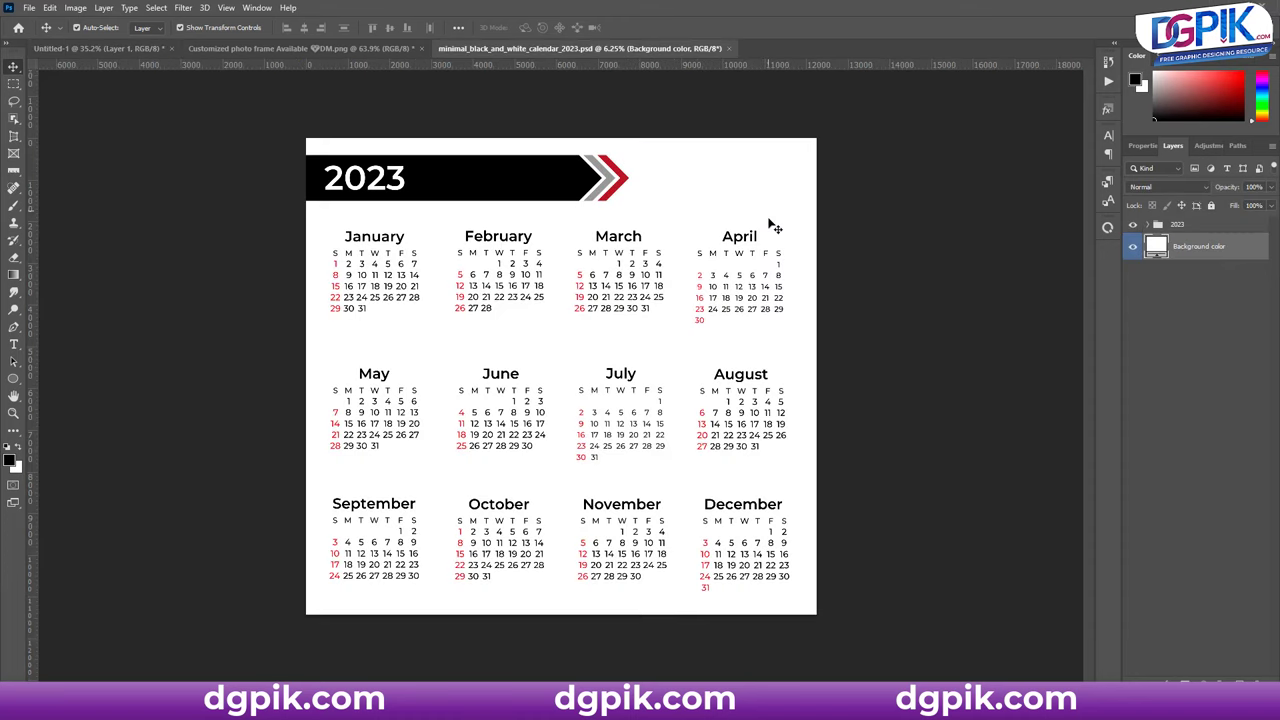
- Expand the 2023 group and step through the month layers until March is selected
{"action": "left_click", "coordinate": [1192, 227]}
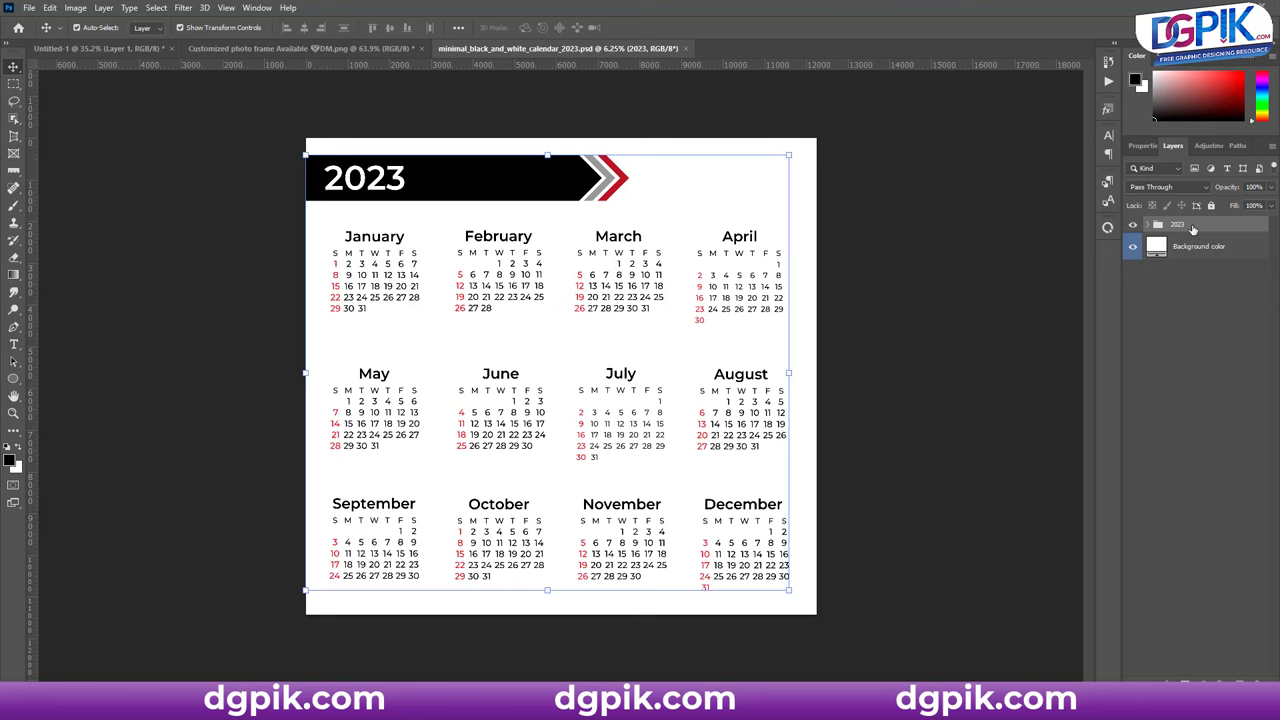
{"action": "left_click", "coordinate": [357, 240]}
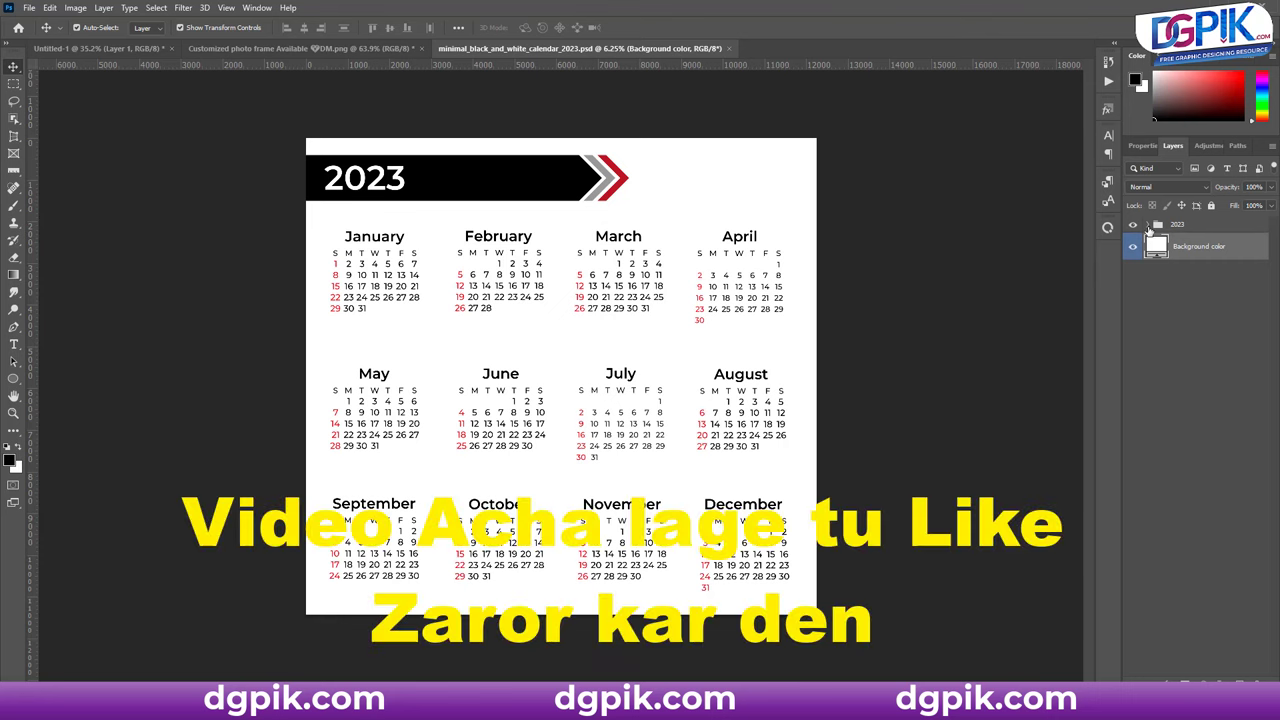
{"action": "left_click", "coordinate": [1147, 225]}
{"action": "left_click", "coordinate": [1207, 256]}
{"action": "left_click", "coordinate": [1210, 282]}
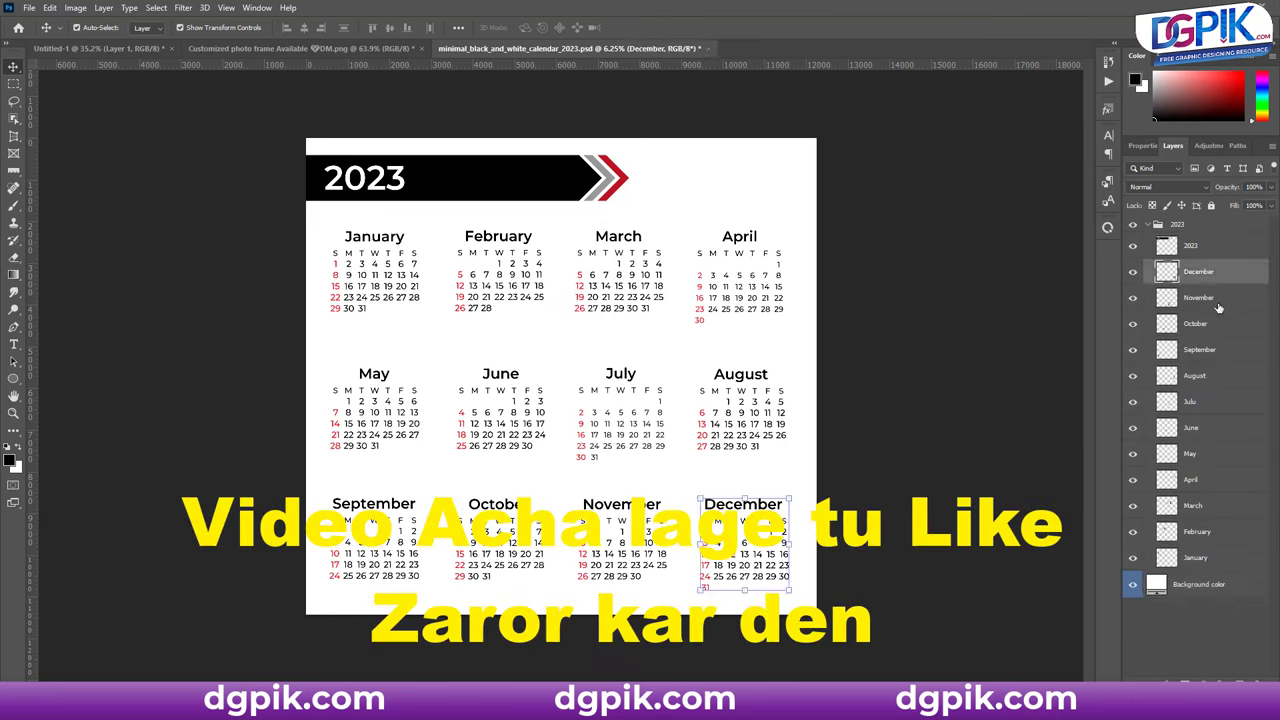
{"action": "left_click", "coordinate": [1219, 308]}
{"action": "left_click", "coordinate": [1214, 356]}
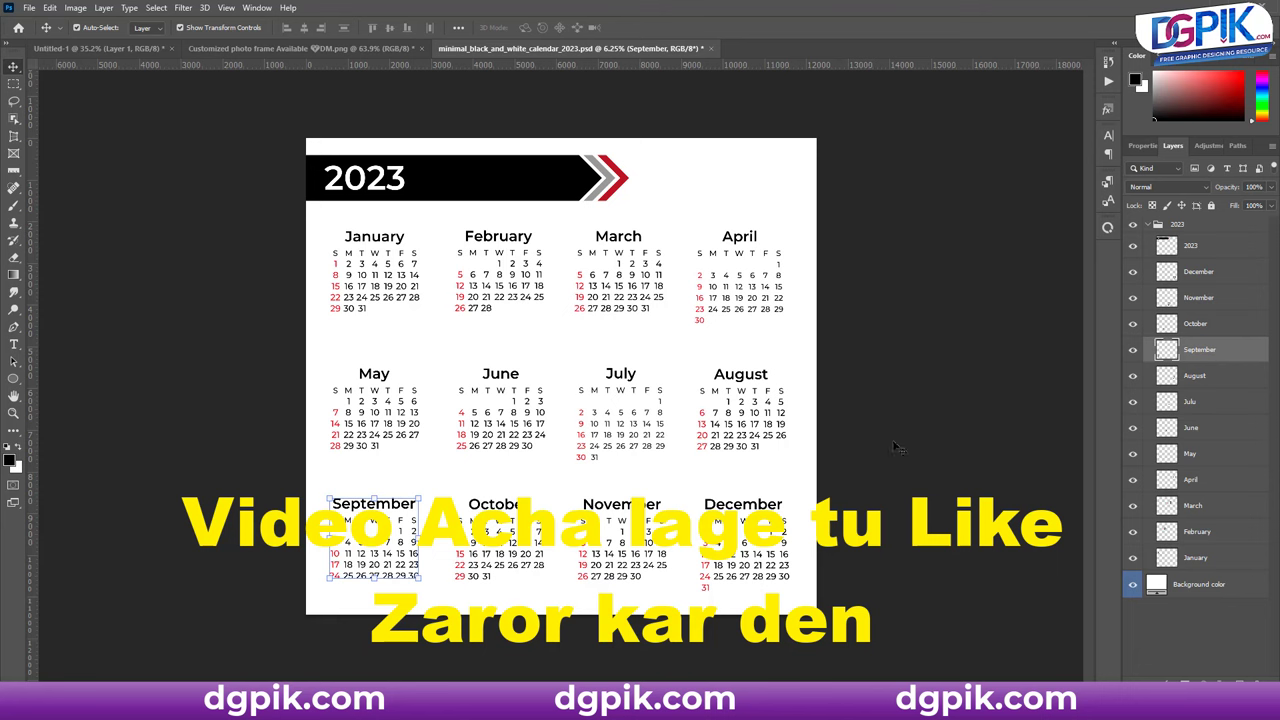
{"action": "left_click", "coordinate": [1215, 427]}
{"action": "left_click", "coordinate": [1212, 412]}
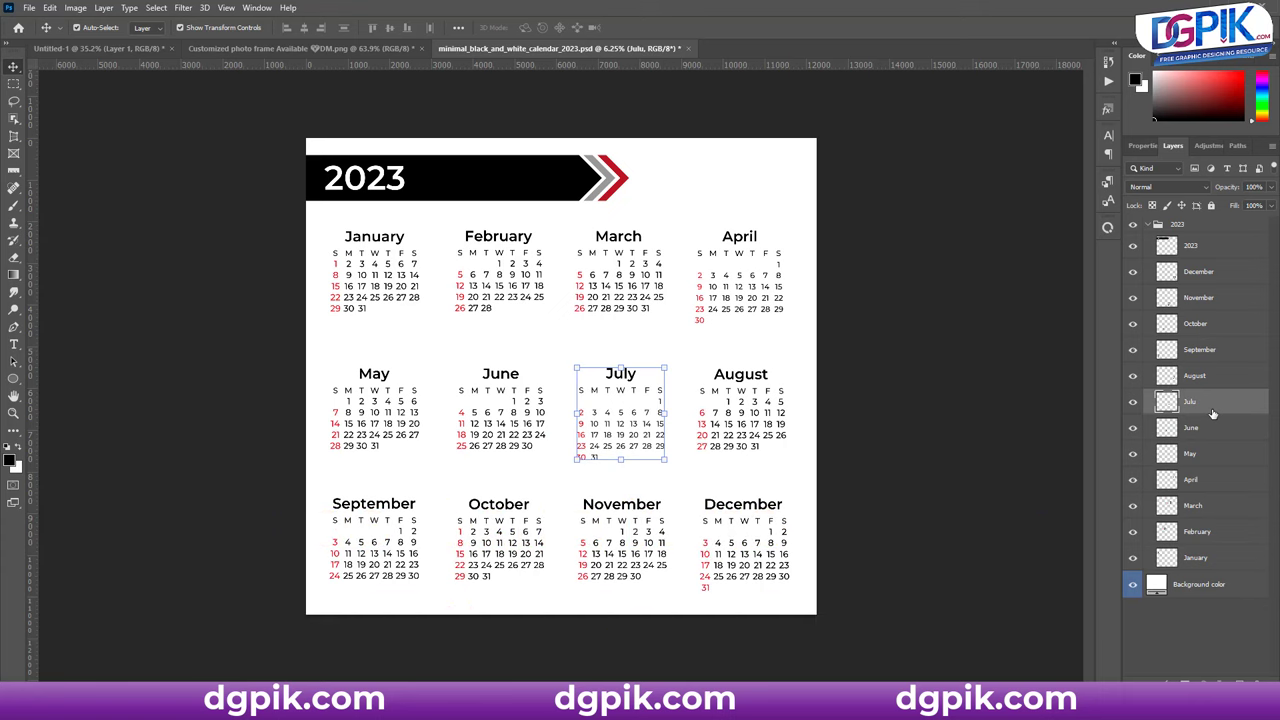
{"action": "left_click", "coordinate": [1200, 508]}
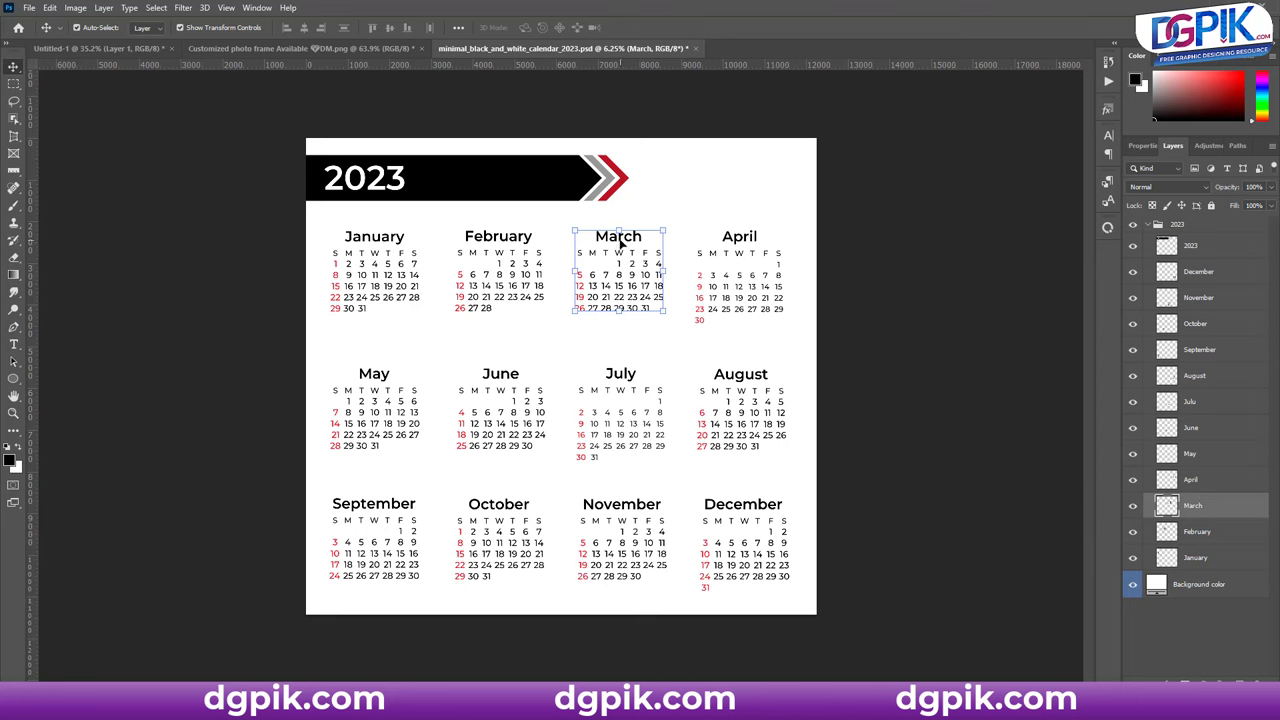
- Copy the March calendar into Untitled-1, scale it to about 35% then 77%, and place it over Chaitra
{"action": "mouse_move", "coordinate": [620, 240]}
{"action": "left_mouse_down"}
{"action": "mouse_move", "coordinate": [130, 48]}
{"action": "mouse_move", "coordinate": [528, 335]}
{"action": "left_mouse_up"}
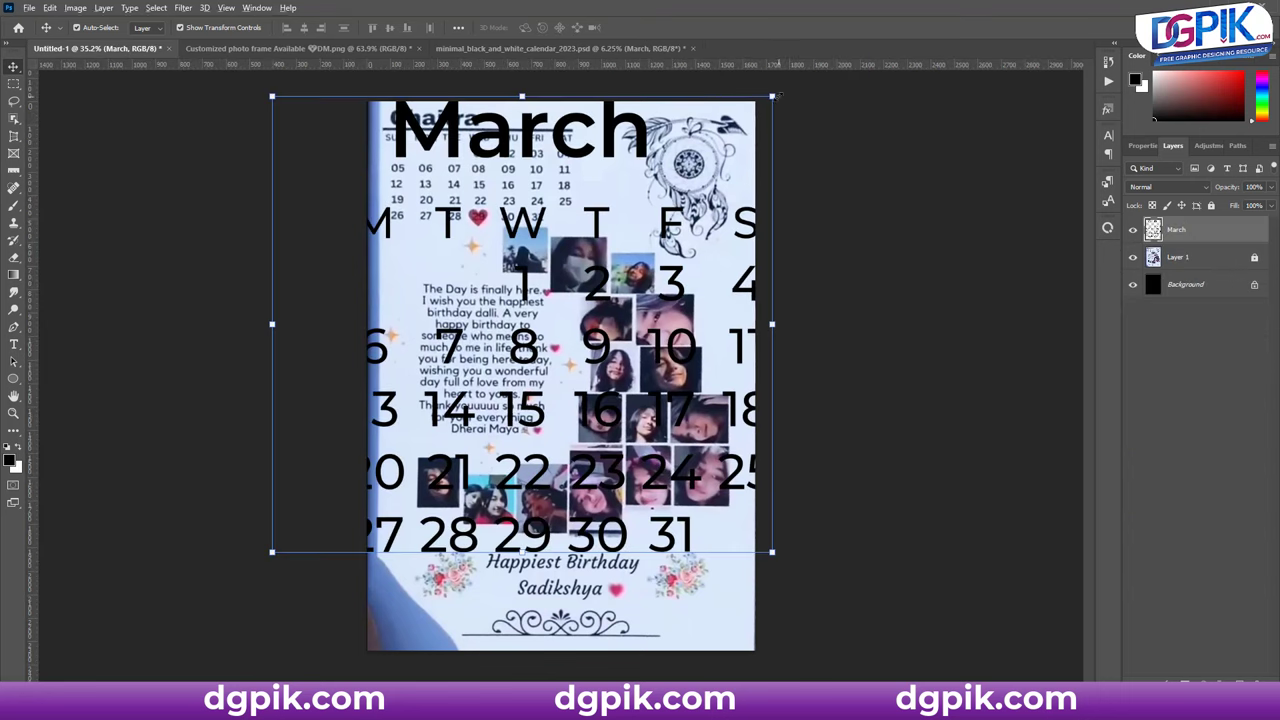
{"action": "left_click_drag", "start_coordinate": [771, 96], "coordinate": [610, 243]}
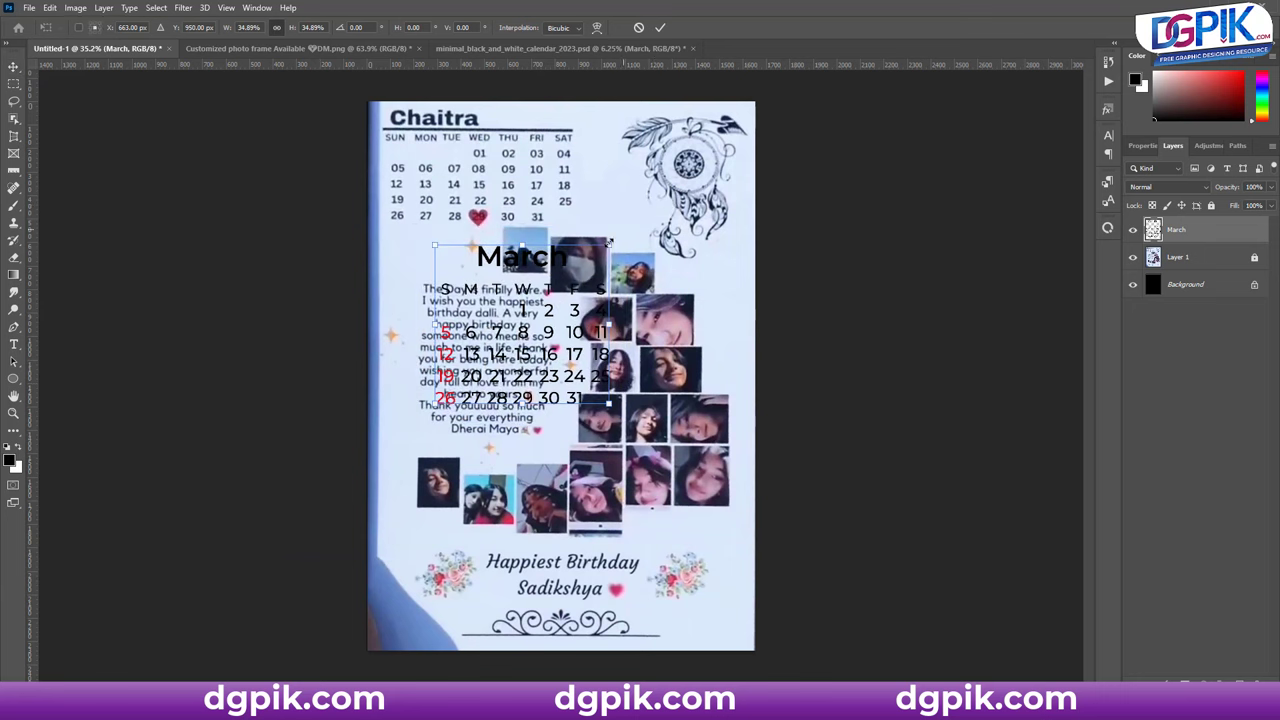
{"action": "left_click", "coordinate": [660, 27]}
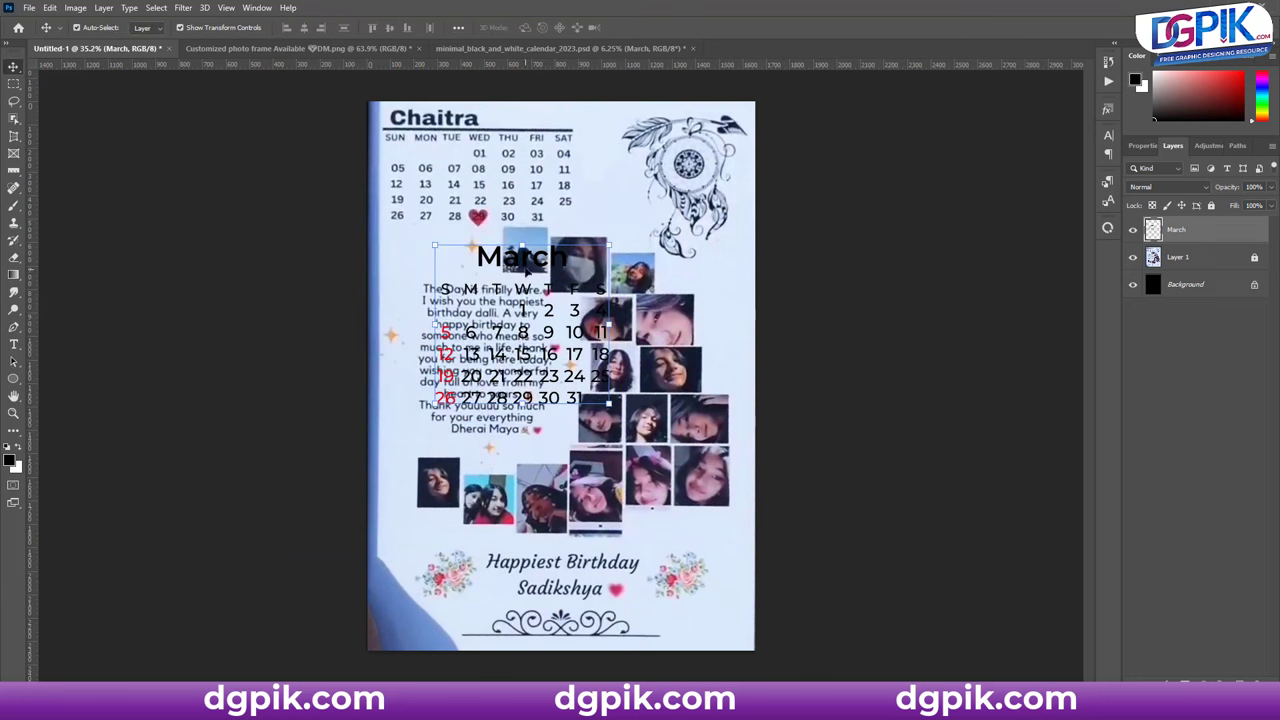
{"action": "mouse_move", "coordinate": [522, 255]}
{"action": "left_mouse_down"}
{"action": "mouse_move", "coordinate": [467, 113]}
{"action": "mouse_move", "coordinate": [481, 103]}
{"action": "left_mouse_up"}
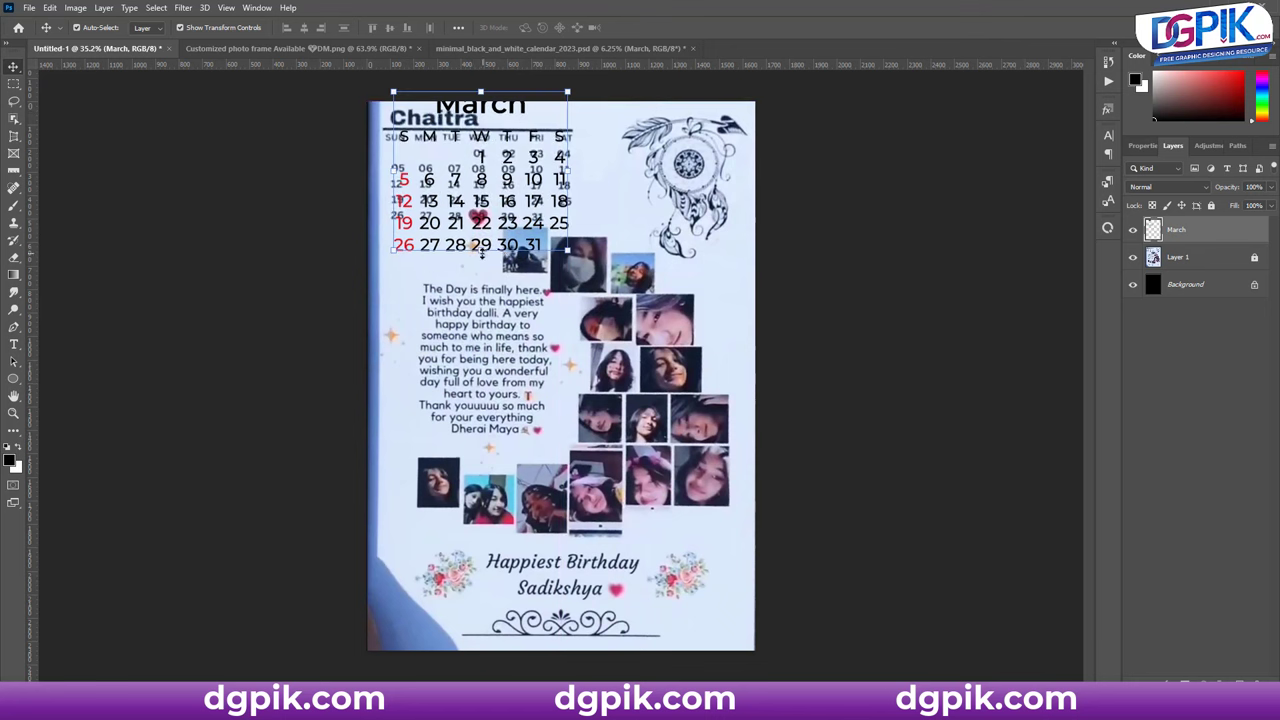
{"action": "mouse_move", "coordinate": [481, 254]}
{"action": "left_mouse_down"}
{"action": "mouse_move", "coordinate": [503, 140]}
{"action": "mouse_move", "coordinate": [469, 173]}
{"action": "left_mouse_up"}
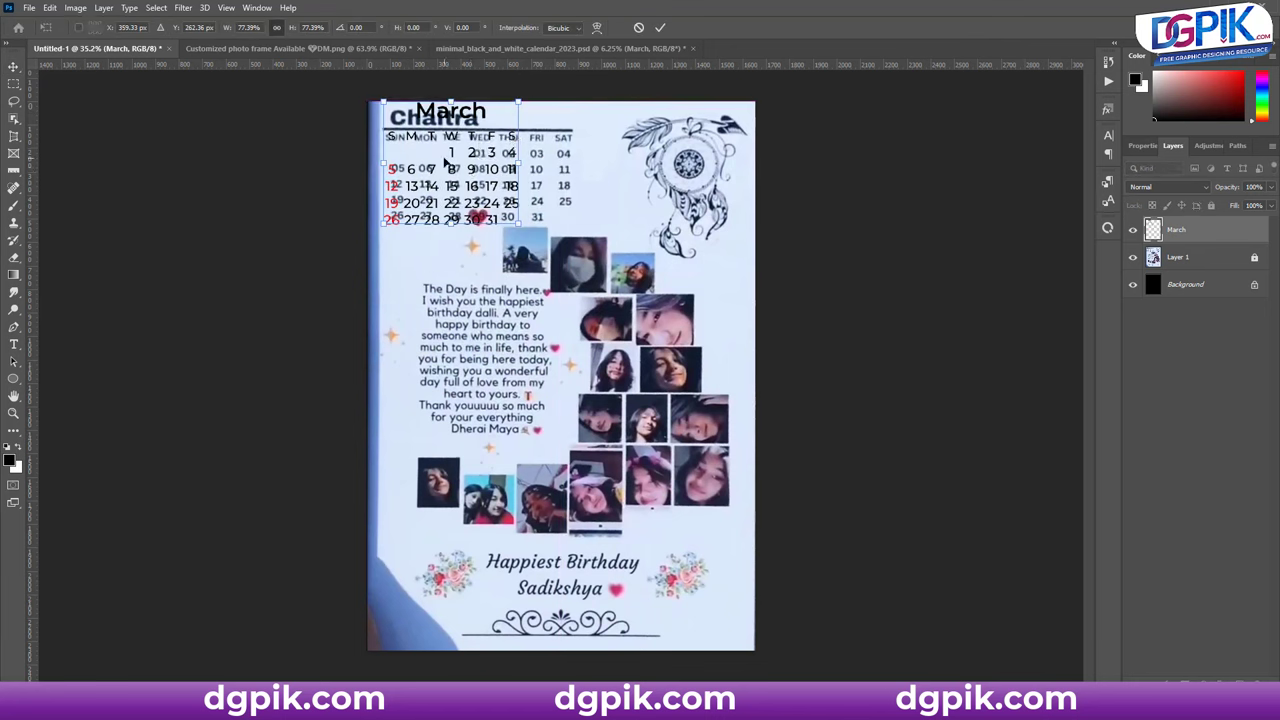
{"action": "left_click", "coordinate": [660, 27]}
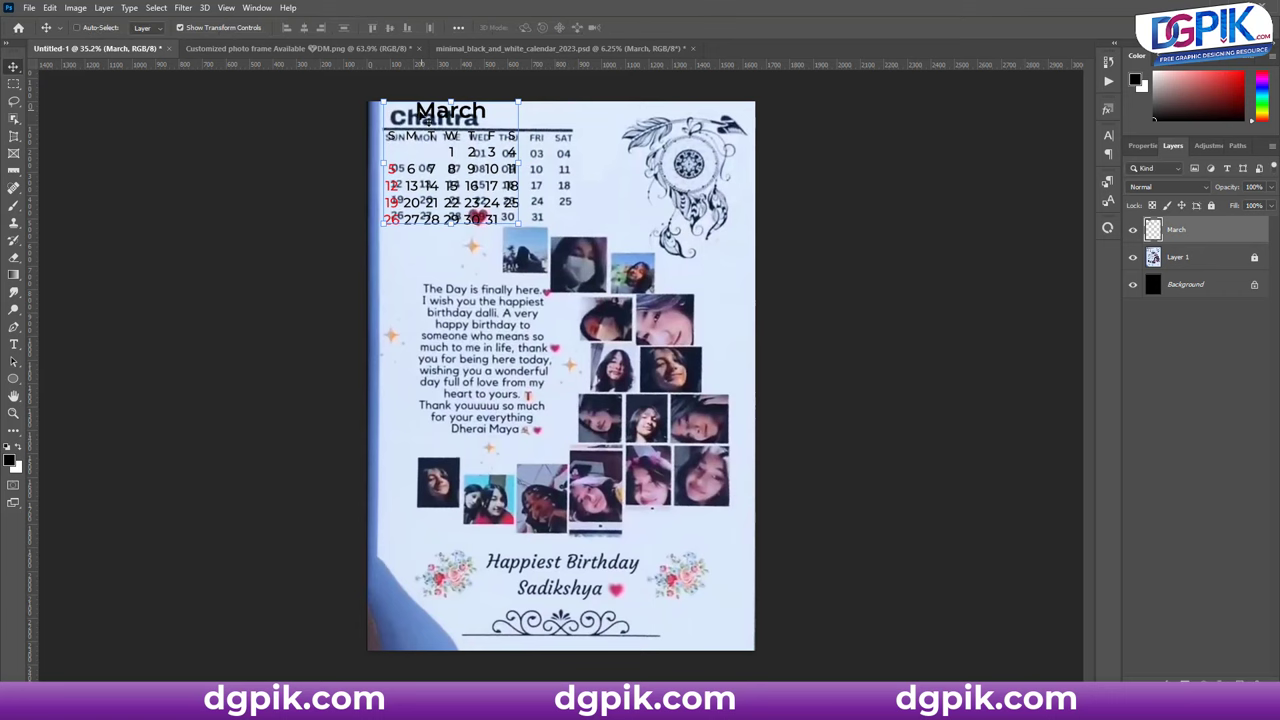
{"action": "left_click_drag", "start_coordinate": [406, 102], "coordinate": [498, 203]}
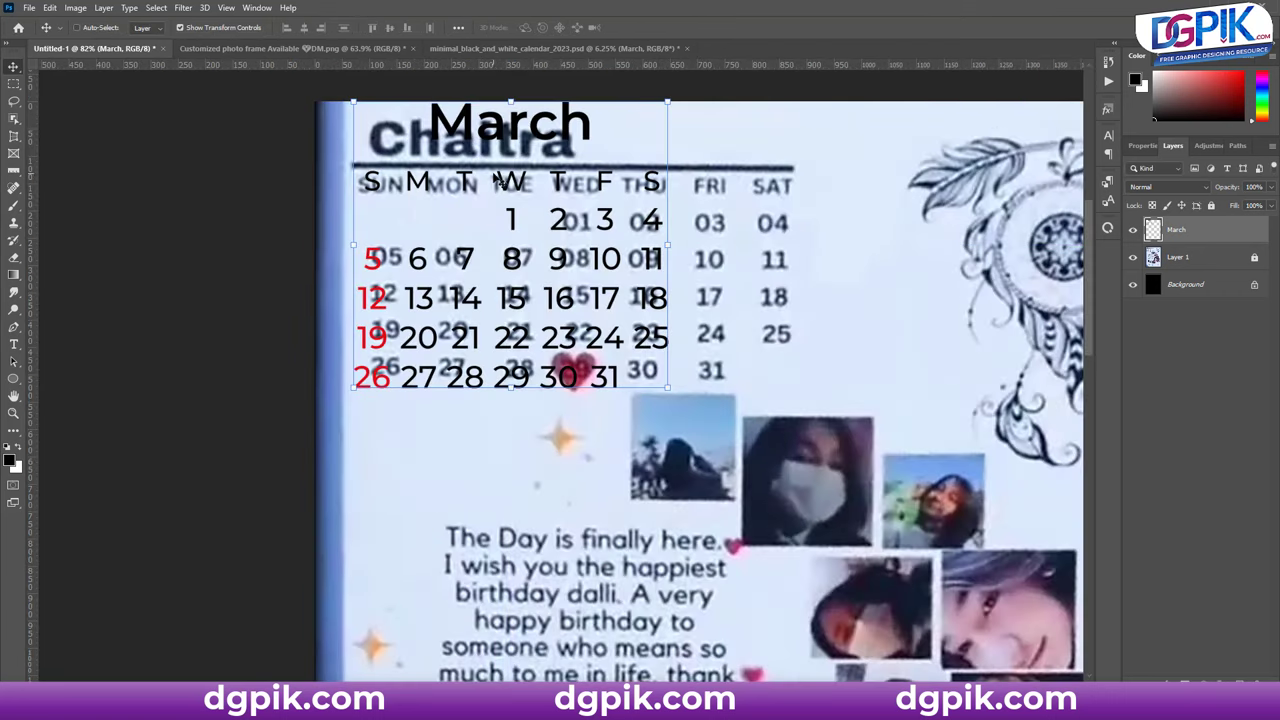
- Give the March layer a #ffffff Color Overlay style, turning its text white
{"action": "left_click", "coordinate": [1132, 257]}
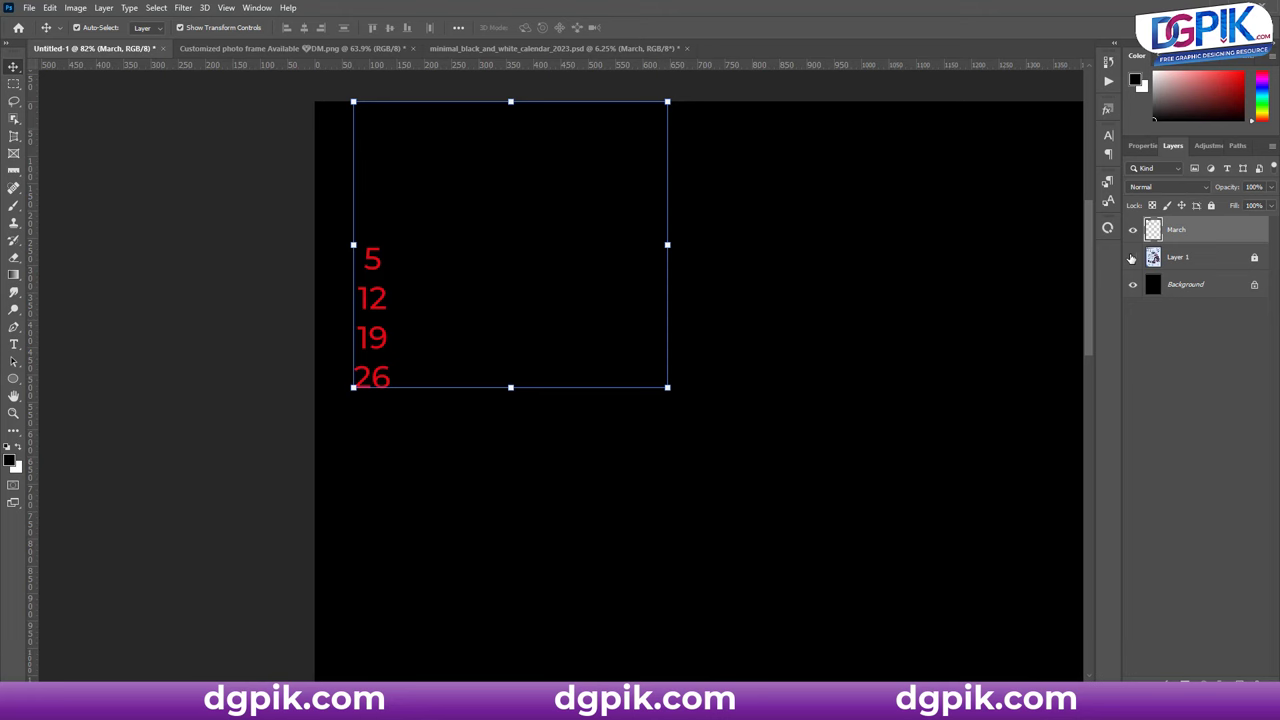
{"action": "left_click", "coordinate": [1132, 257]}
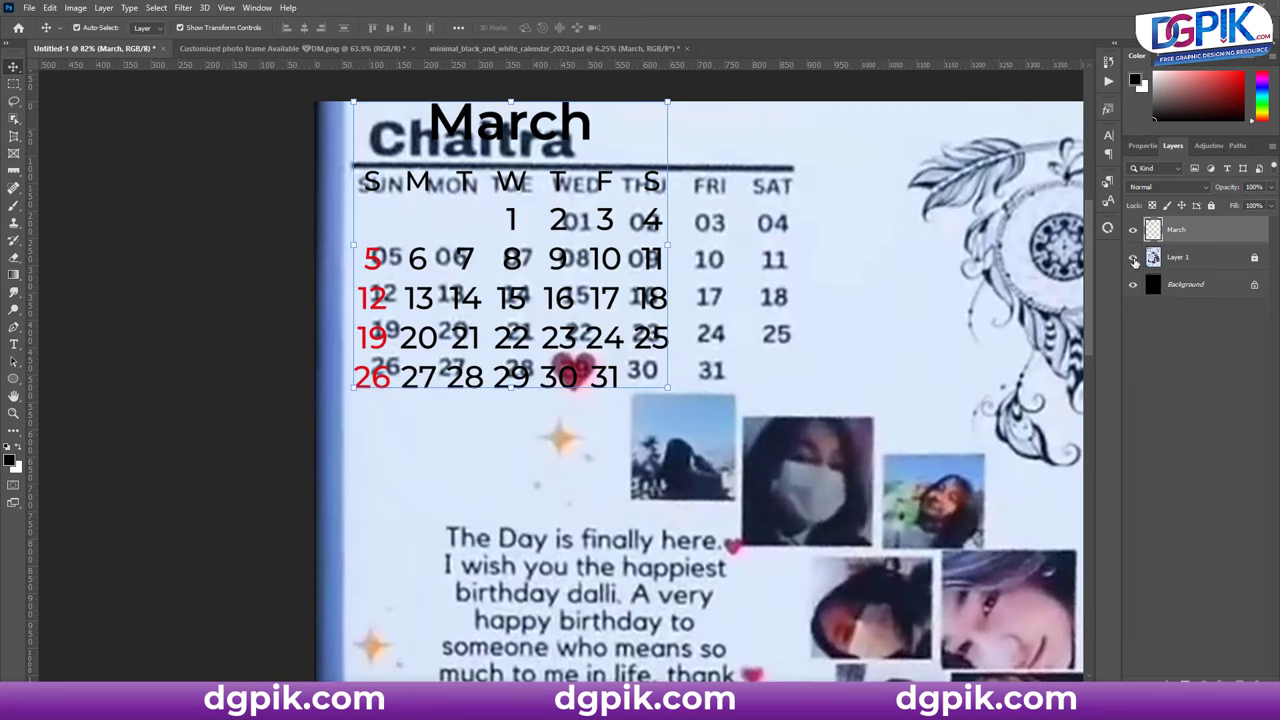
{"action": "left_click", "coordinate": [1133, 258]}
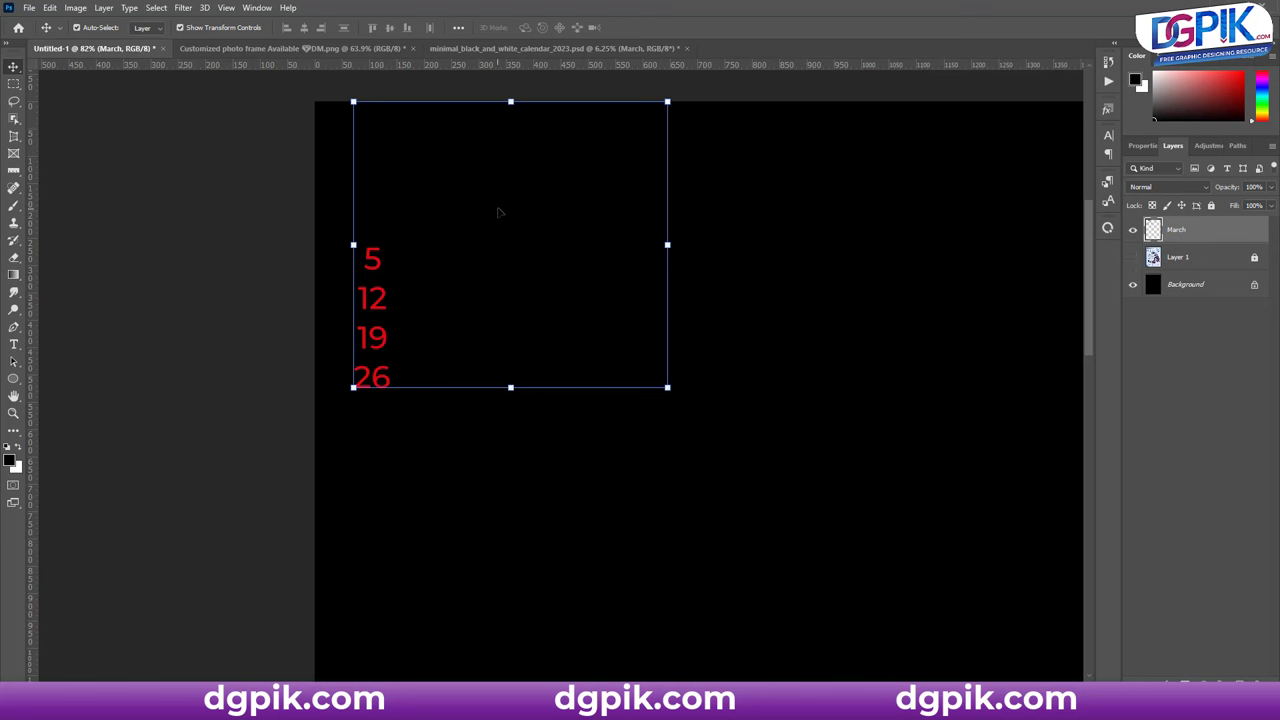
{"action": "right_click", "coordinate": [1259, 232]}
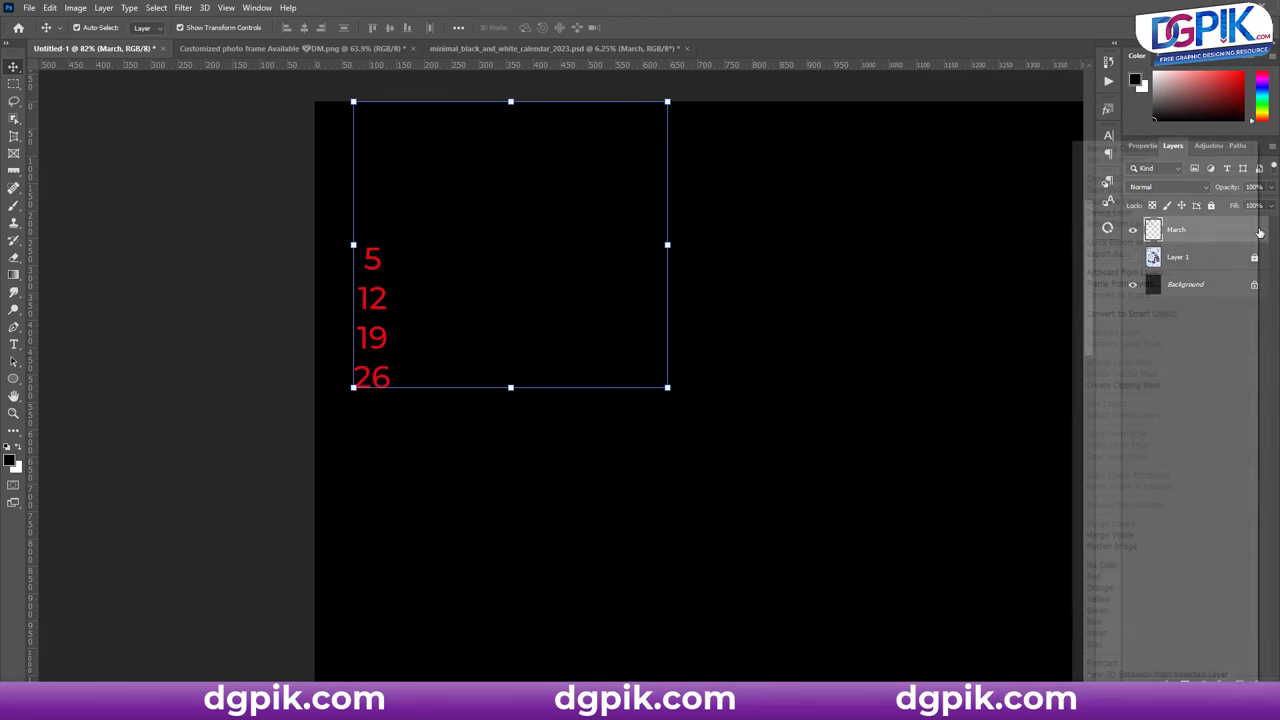
{"action": "left_click", "coordinate": [1120, 148]}
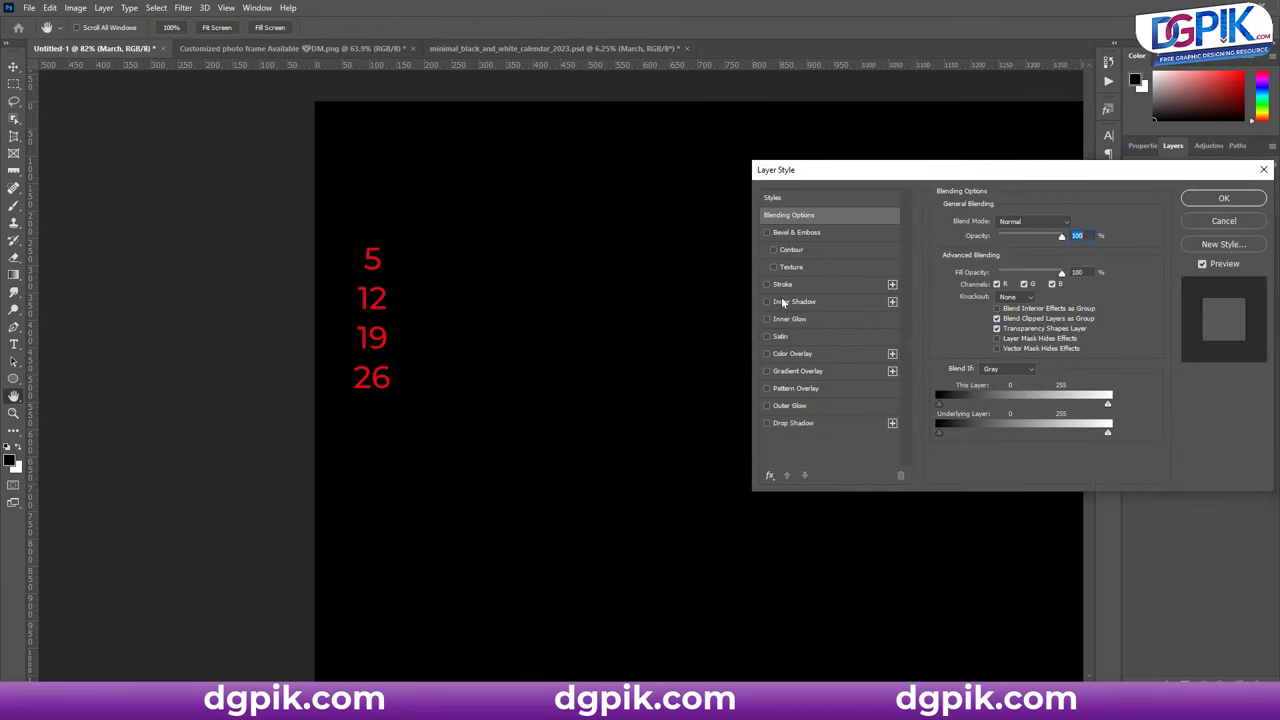
{"action": "left_click", "coordinate": [778, 355]}
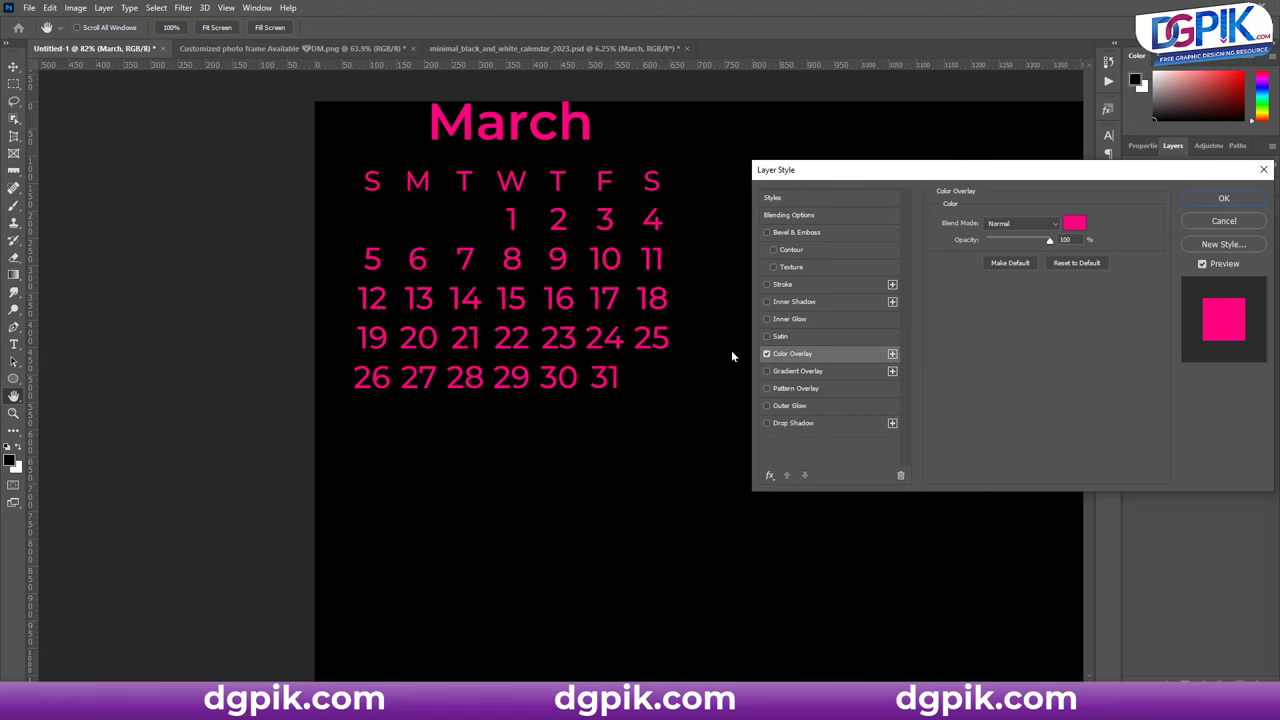
{"action": "left_click", "coordinate": [1068, 225]}
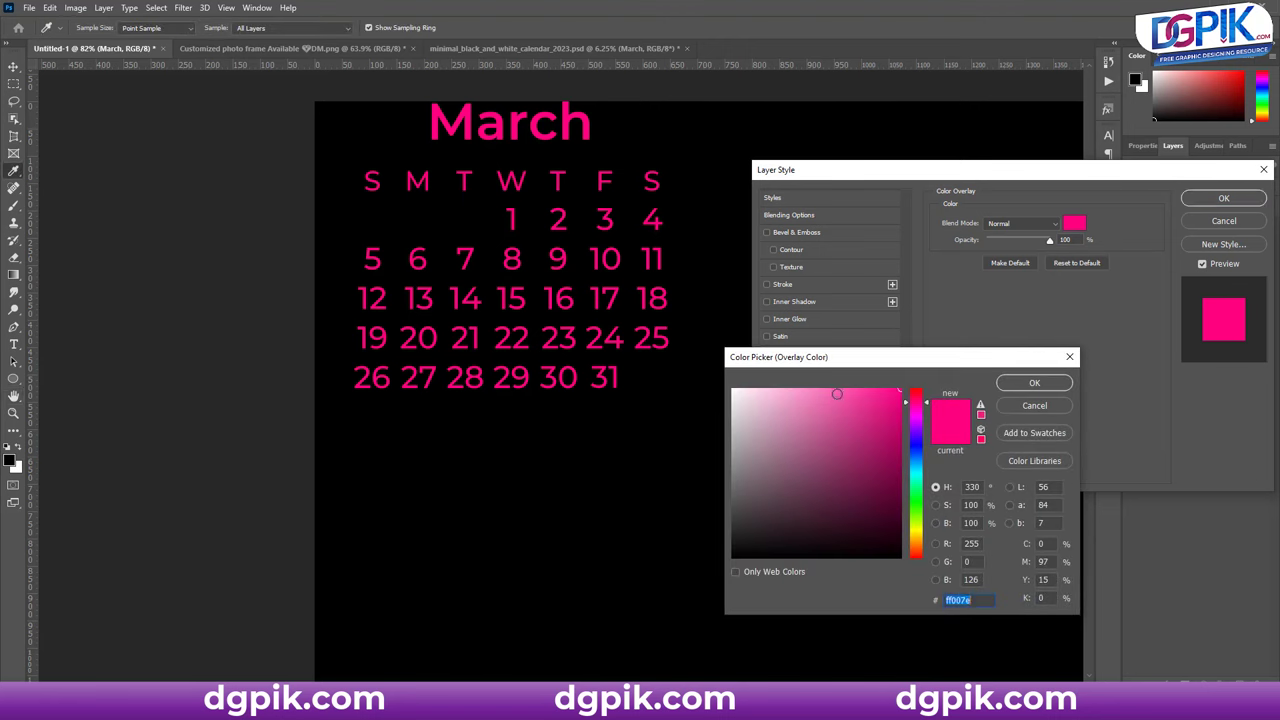
{"action": "type", "text": "ffffff"}
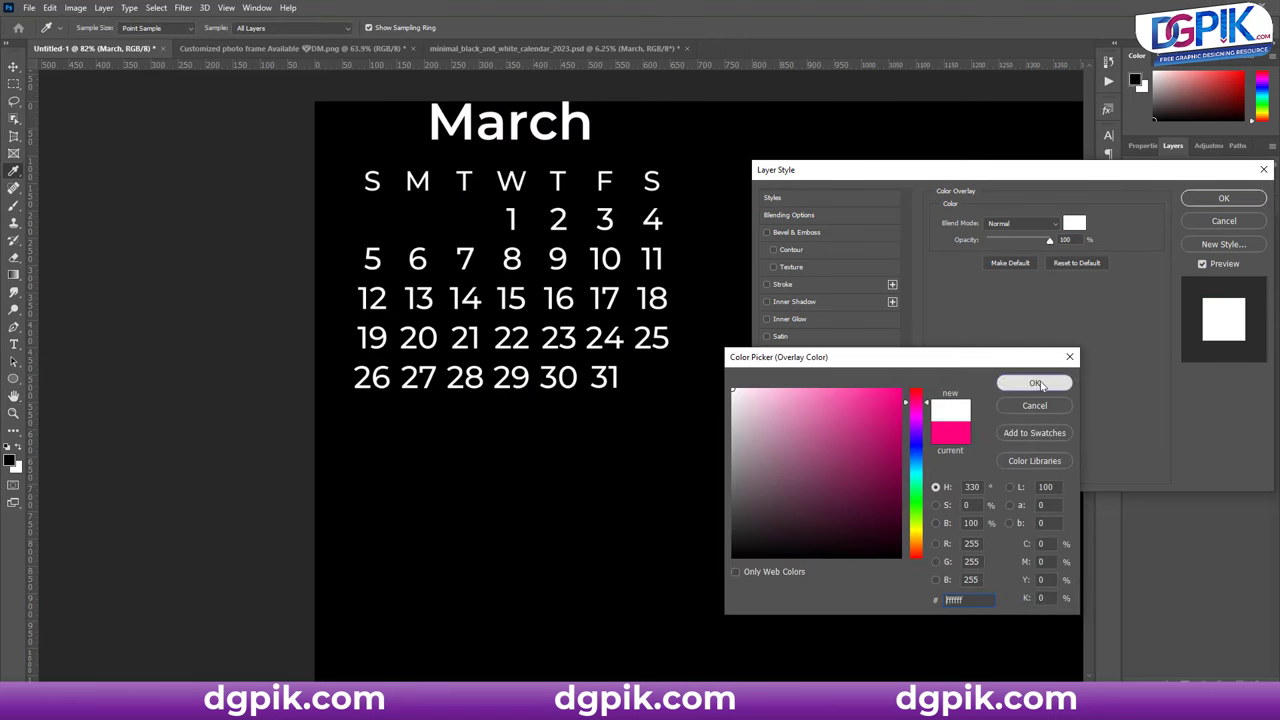
{"action": "left_click", "coordinate": [1034, 383]}
{"action": "left_click", "coordinate": [1223, 198]}
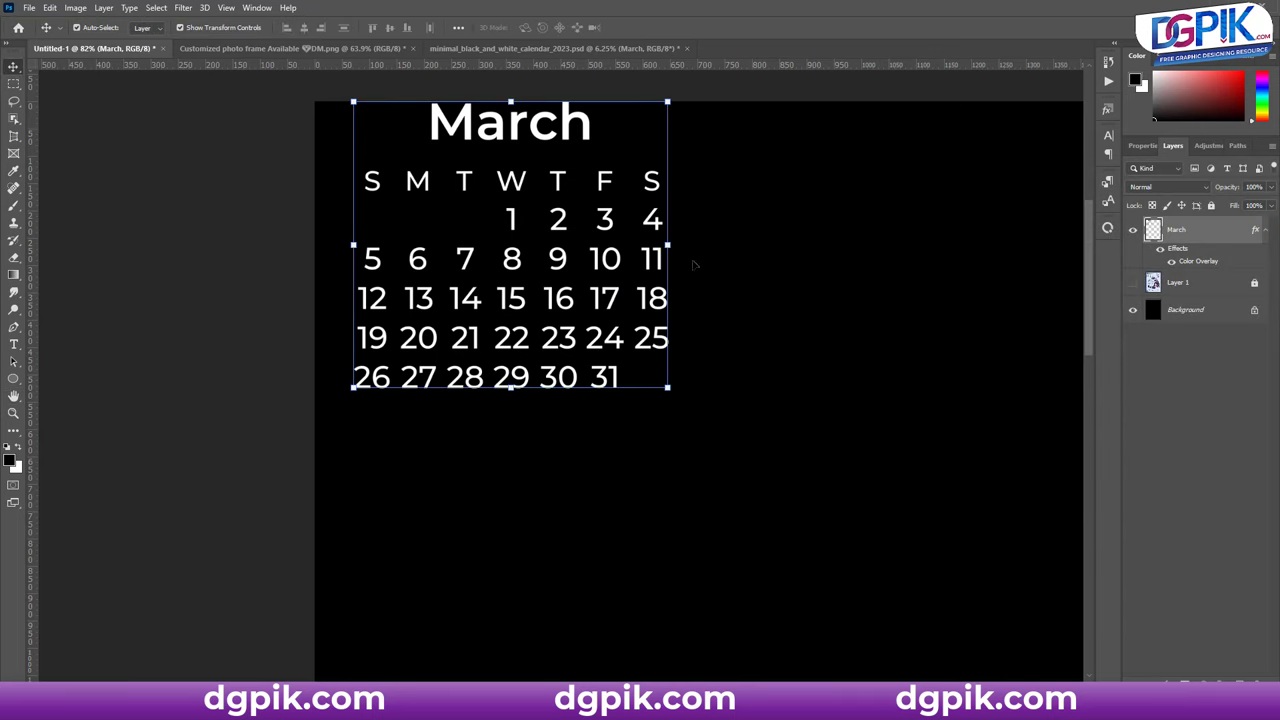
{"action": "left_click", "coordinate": [1133, 284]}
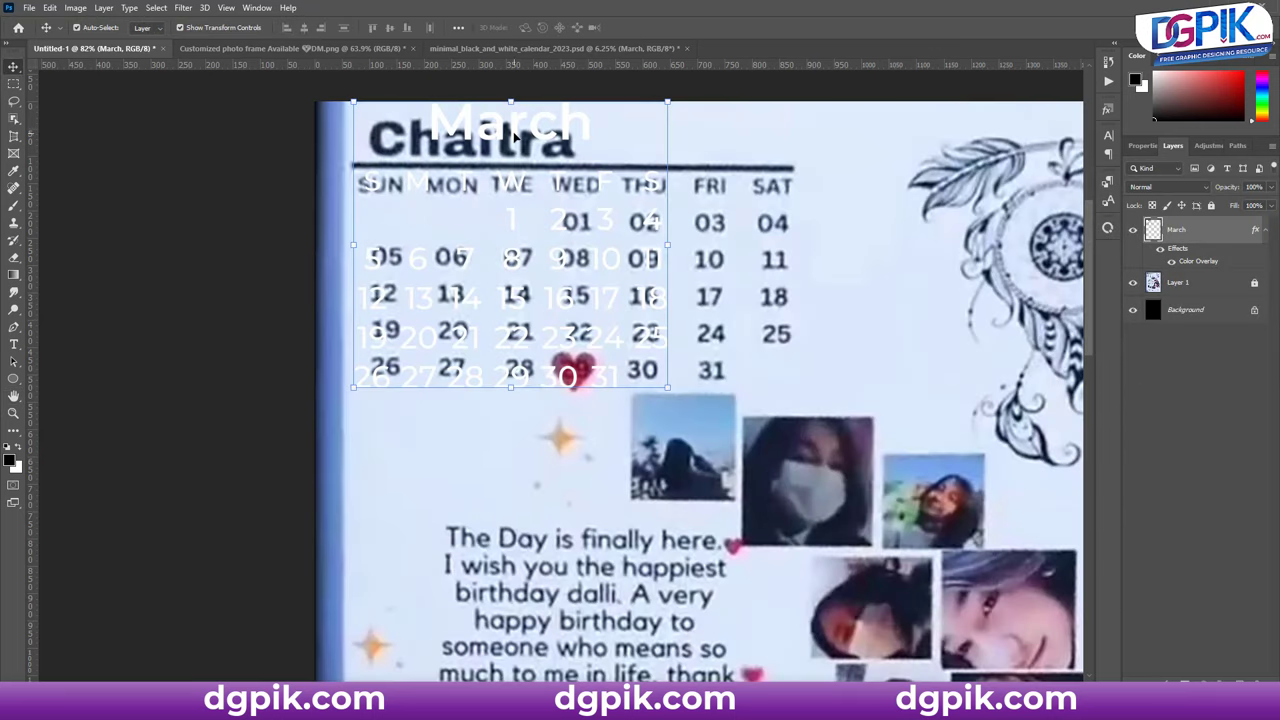
- Nudge the March calendar slightly left and delete its March title
{"action": "left_click_drag", "start_coordinate": [513, 135], "coordinate": [510, 135]}
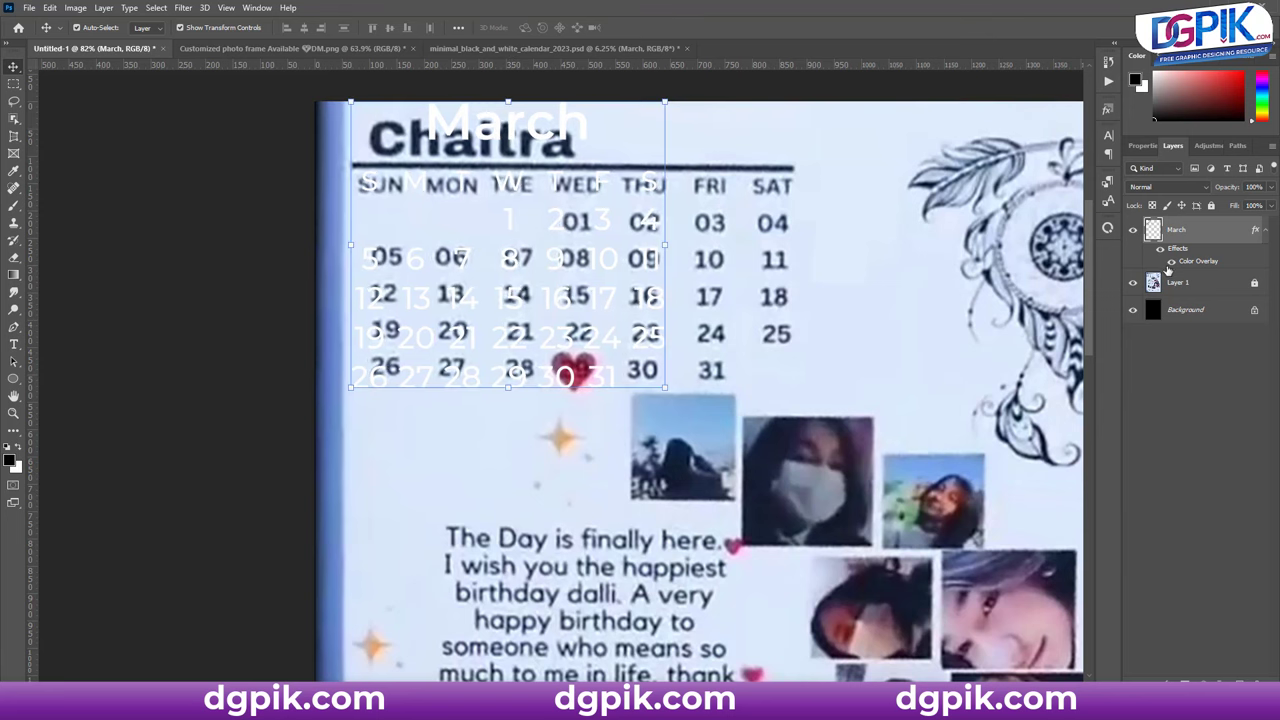
{"action": "left_click", "coordinate": [1131, 284]}
{"action": "left_click", "coordinate": [14, 83]}
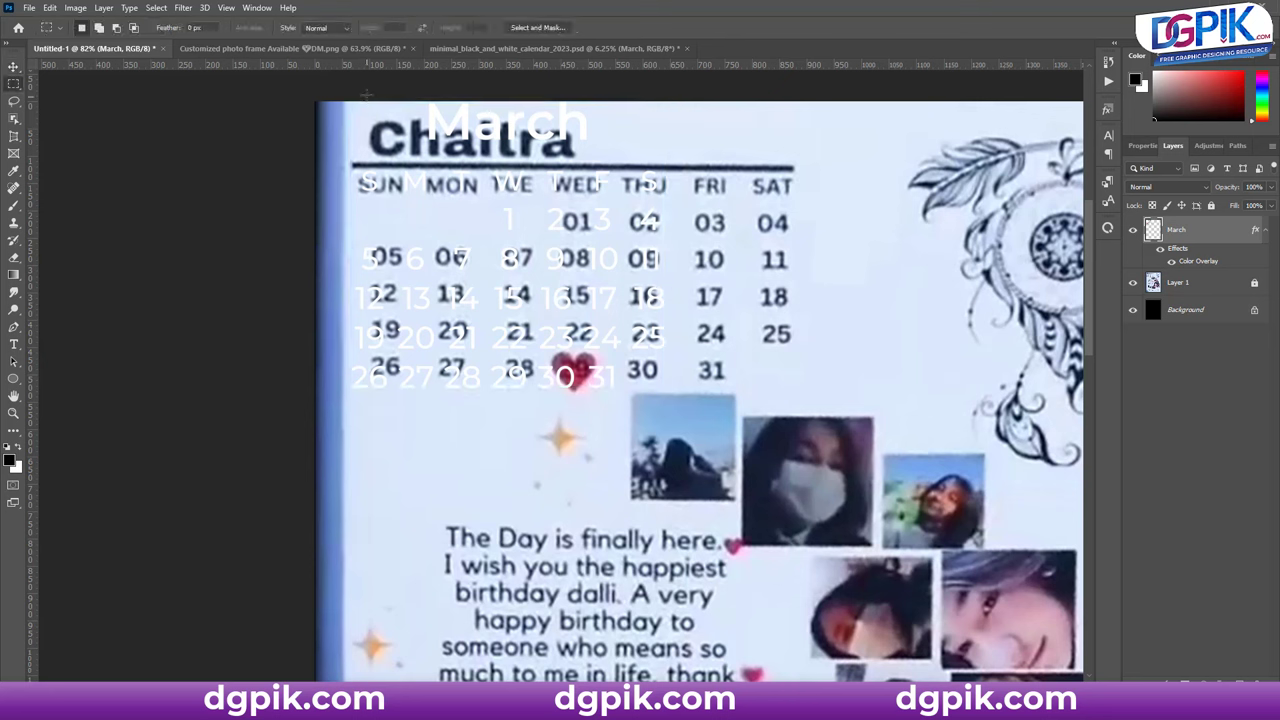
{"action": "left_click_drag", "start_coordinate": [366, 95], "coordinate": [613, 166]}
{"action": "key", "text": "Delete"}
{"action": "key", "text": "ctrl+d"}
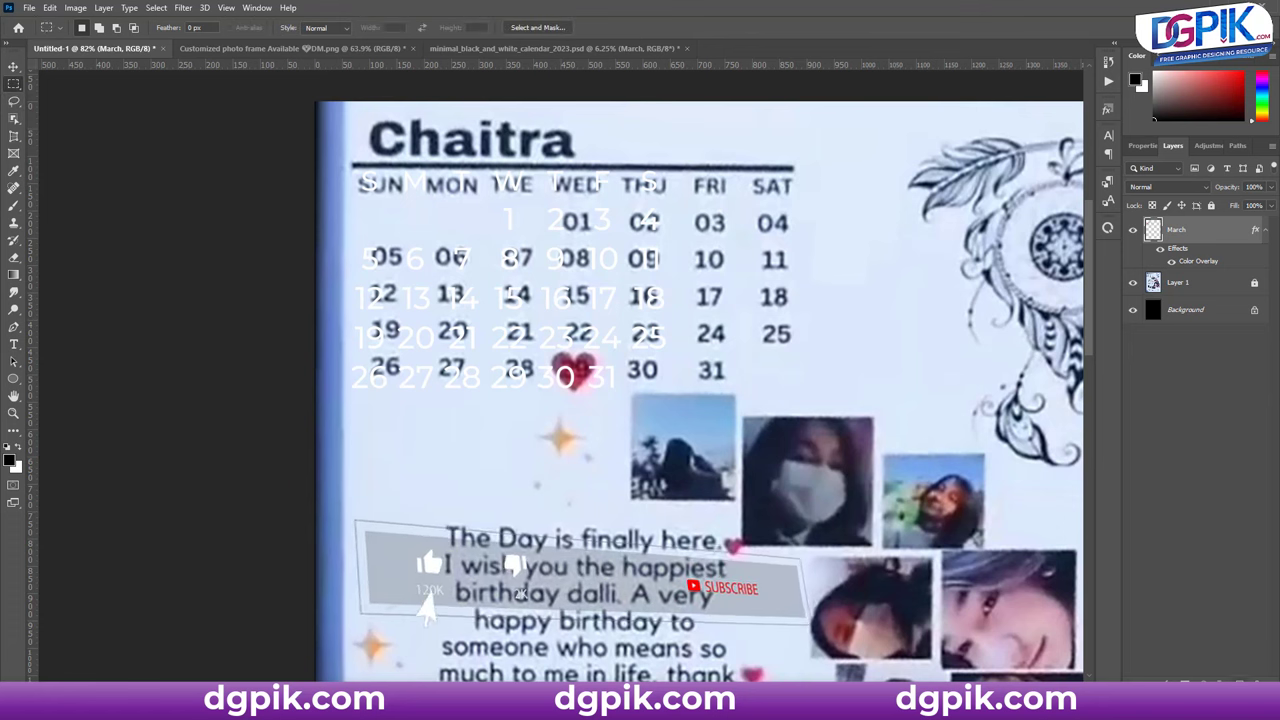
- Create a new layer with a white-filled strip above the weekday letters
{"action": "left_click", "coordinate": [1241, 682]}
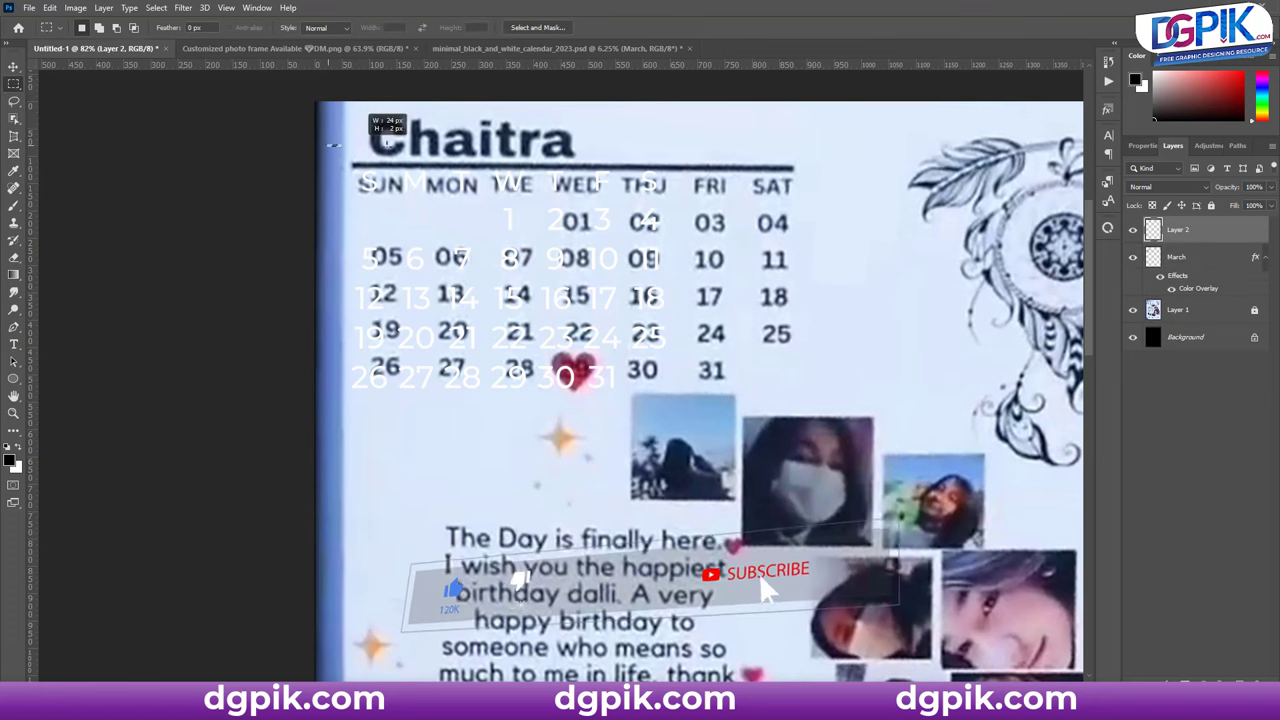
{"action": "left_click_drag", "start_coordinate": [330, 147], "coordinate": [802, 176]}
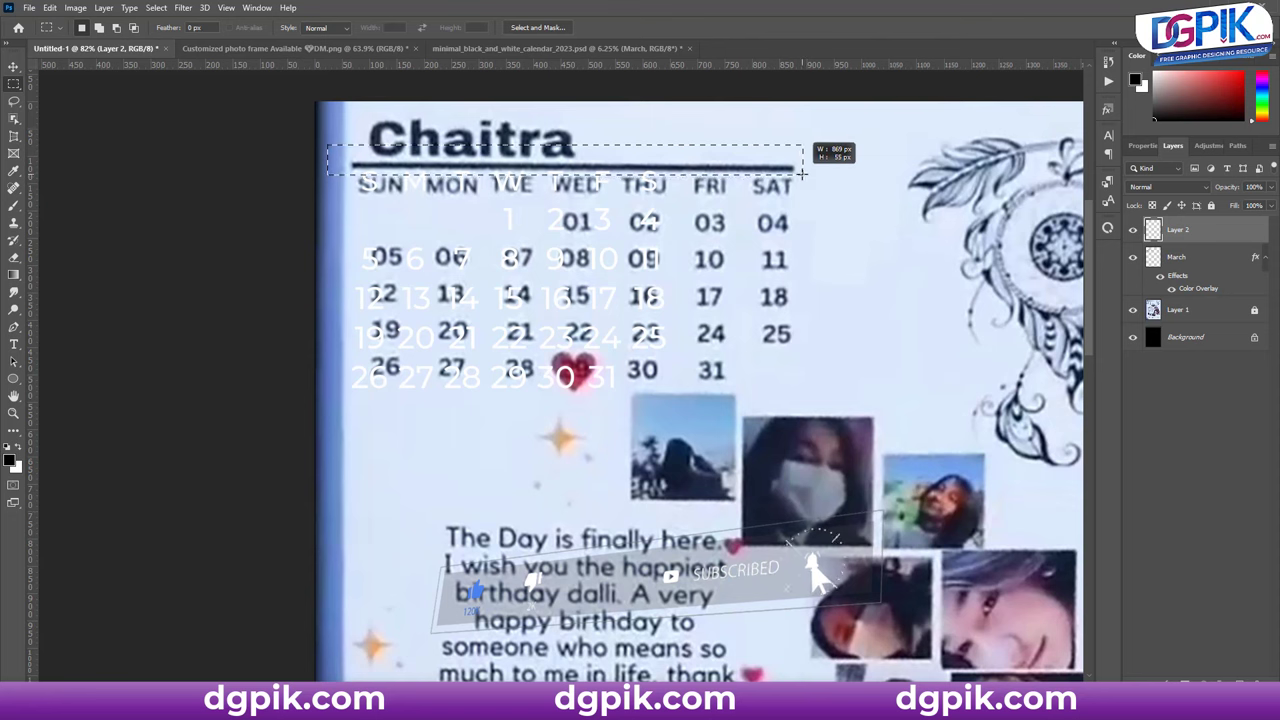
{"action": "key", "text": "ctrl+BackSpace"}
{"action": "key", "text": "ctrl+d"}
{"action": "key", "text": "v"}
{"action": "left_click", "coordinate": [1134, 310]}
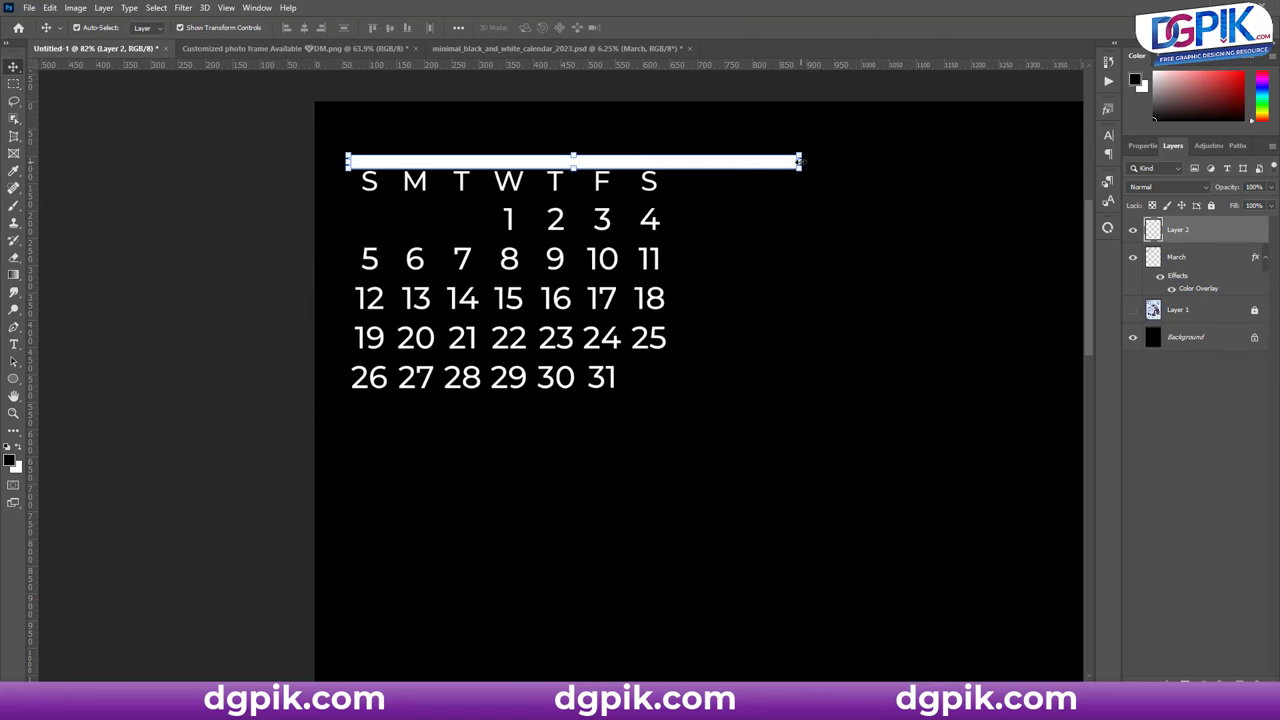
- Narrow the white bar to the calendar width and make it thinner
{"action": "key", "text": "ctrl+t"}
{"action": "left_click_drag", "start_coordinate": [800, 161], "coordinate": [657, 162]}
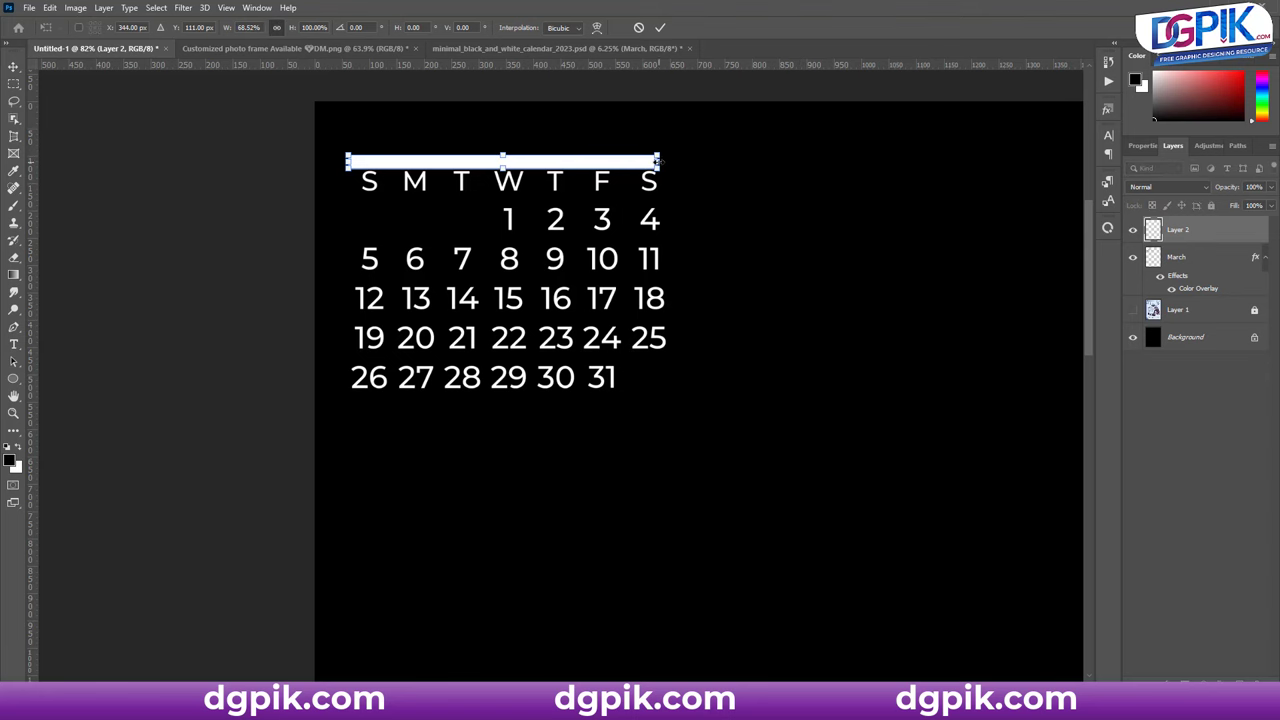
{"action": "left_click", "coordinate": [661, 28]}
{"action": "scroll", "coordinate": [498, 150], "scroll_direction": "up", "scroll_amount": 3}
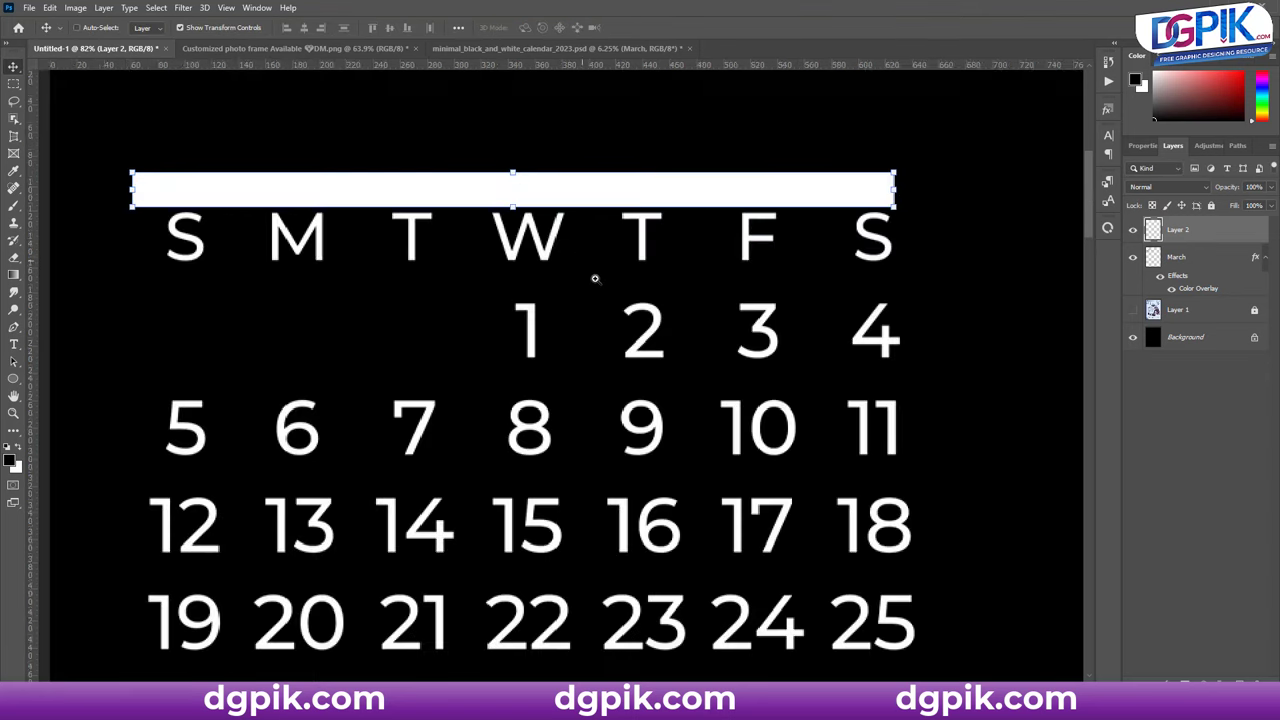
{"action": "scroll", "coordinate": [592, 277], "scroll_direction": "up", "scroll_amount": 8}
{"action": "key", "text": "ctrl+t"}
{"action": "left_click_drag", "start_coordinate": [622, 358], "coordinate": [622, 453]}
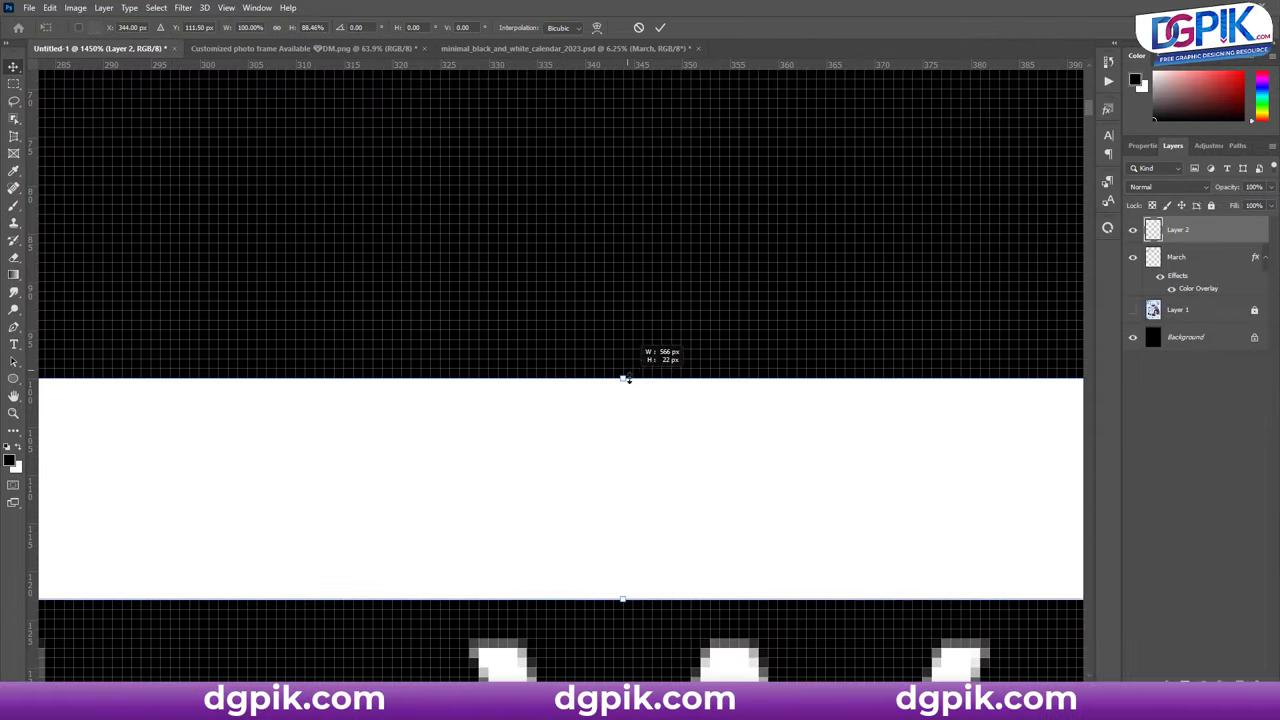
{"action": "key", "text": "Return"}
{"action": "key", "text": "ctrl+0"}
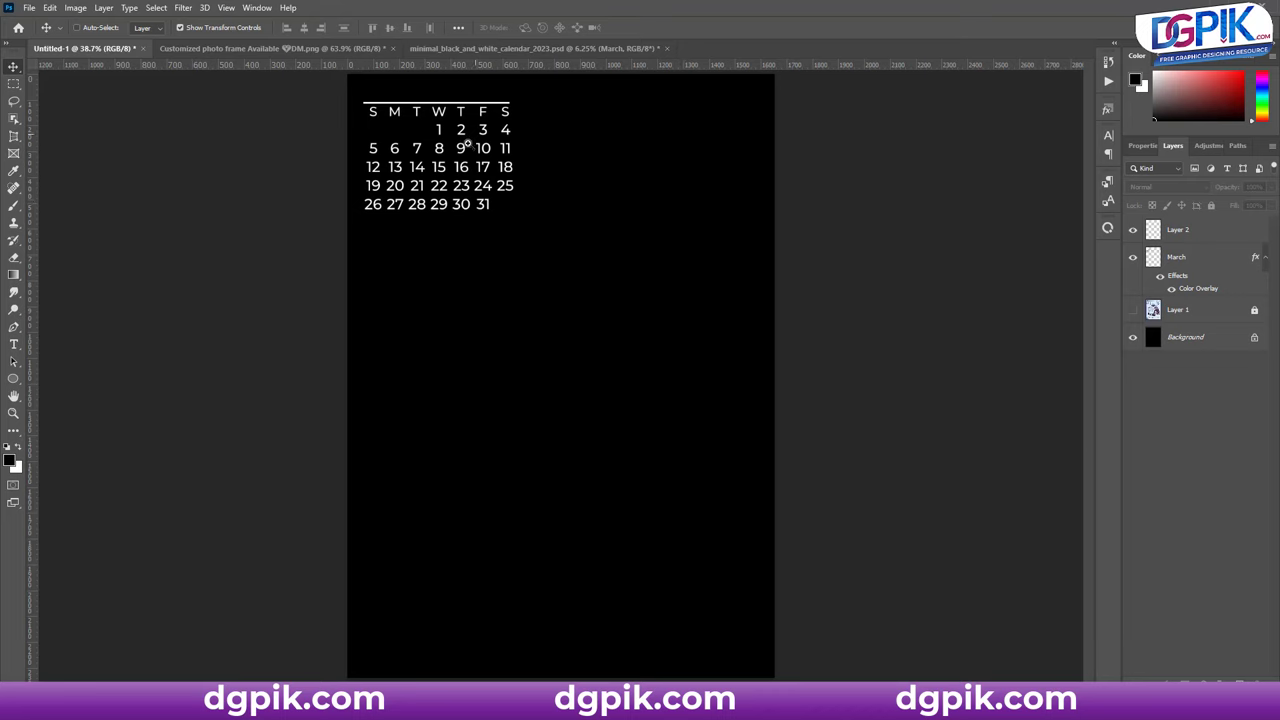
- Add vertical guides at the calendar grid's left and right edges
{"action": "scroll", "coordinate": [460, 190], "scroll_direction": "up", "scroll_amount": 3}
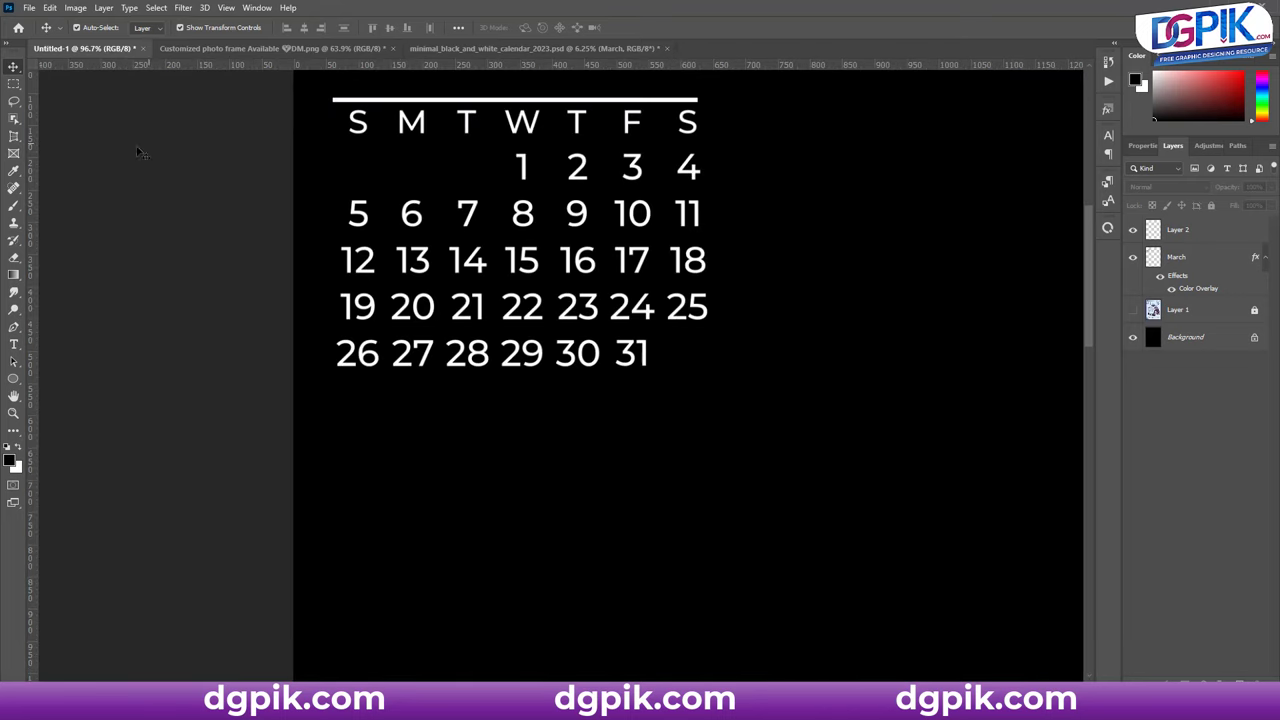
{"action": "left_click_drag", "start_coordinate": [31, 170], "coordinate": [335, 214]}
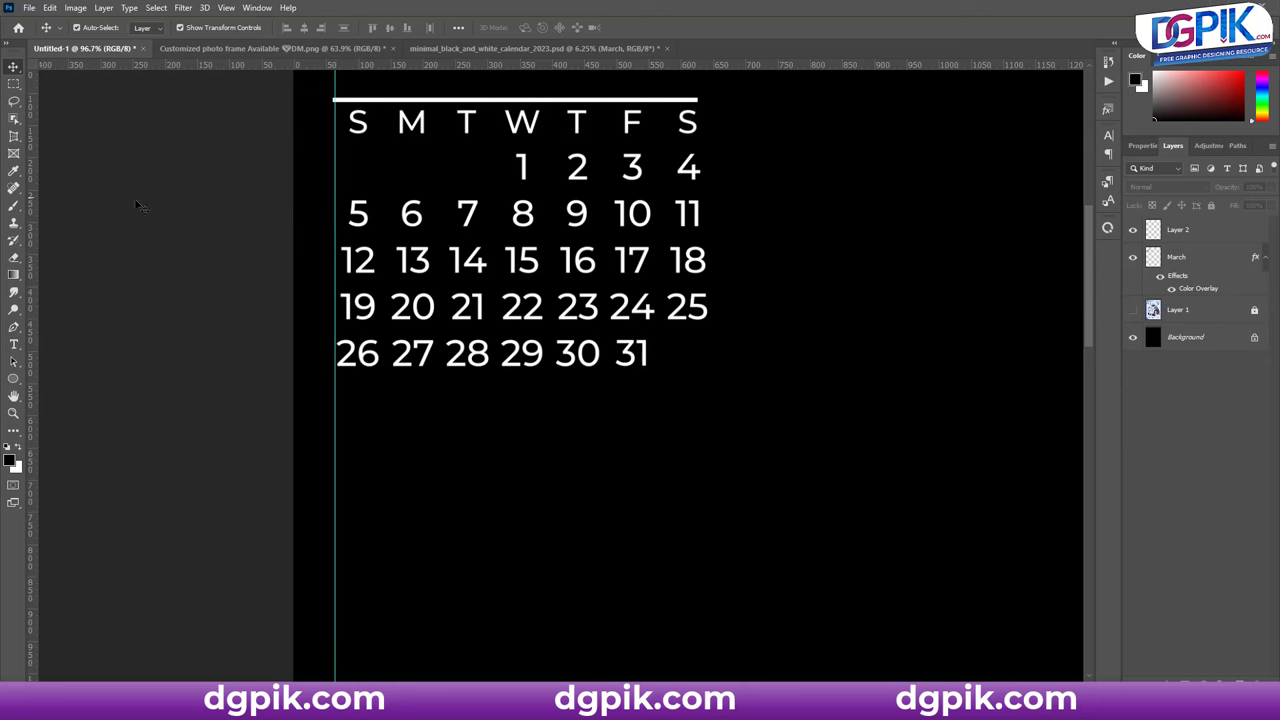
{"action": "left_click_drag", "start_coordinate": [33, 230], "coordinate": [708, 207]}
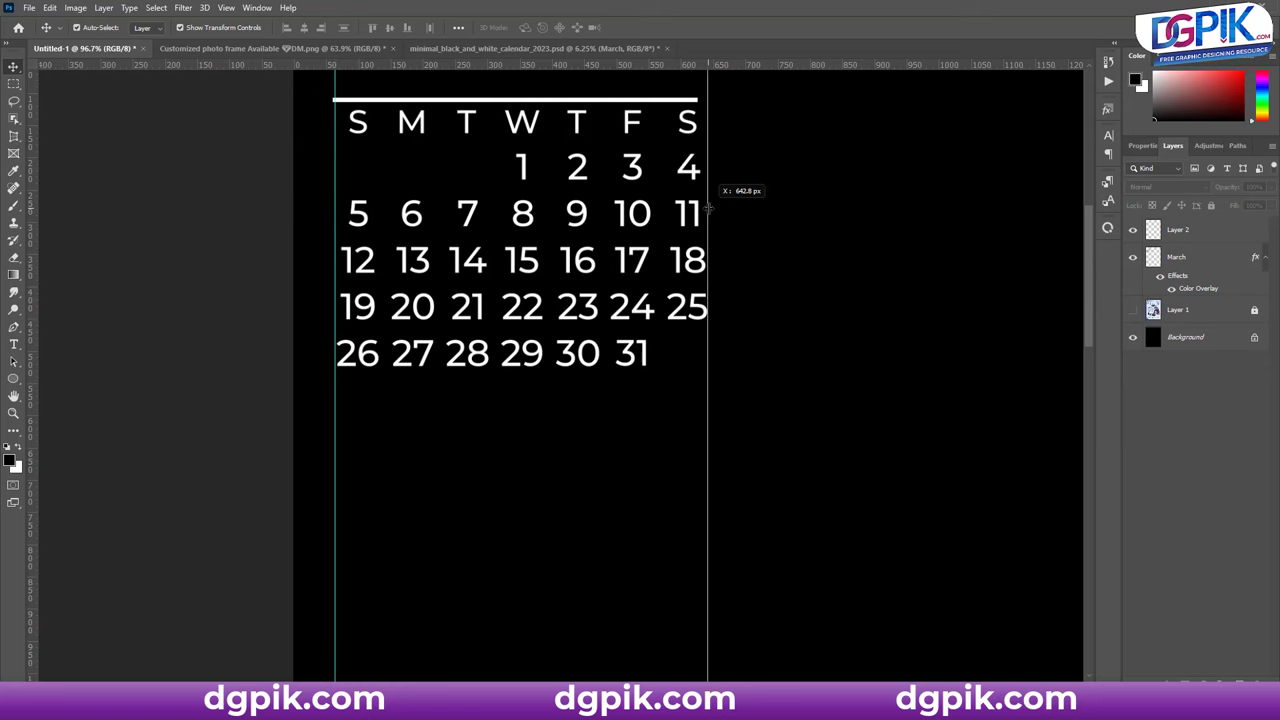
{"action": "scroll", "coordinate": [670, 128], "scroll_direction": "up", "scroll_amount": 2}
{"action": "scroll", "coordinate": [705, 170], "scroll_direction": "up", "scroll_amount": 2}
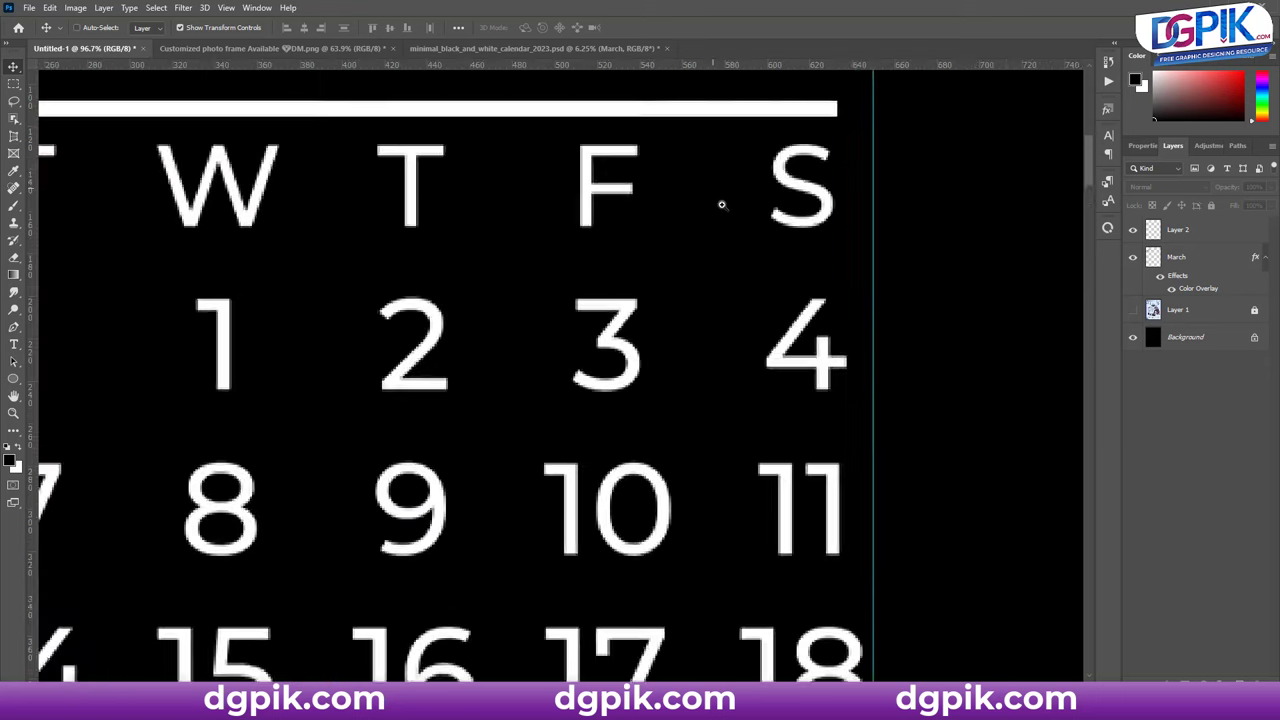
{"action": "scroll", "coordinate": [760, 175], "scroll_direction": "up", "scroll_amount": 2}
- Stretch the white bar so both ends snap to the two guides
{"action": "left_click", "coordinate": [831, 114]}
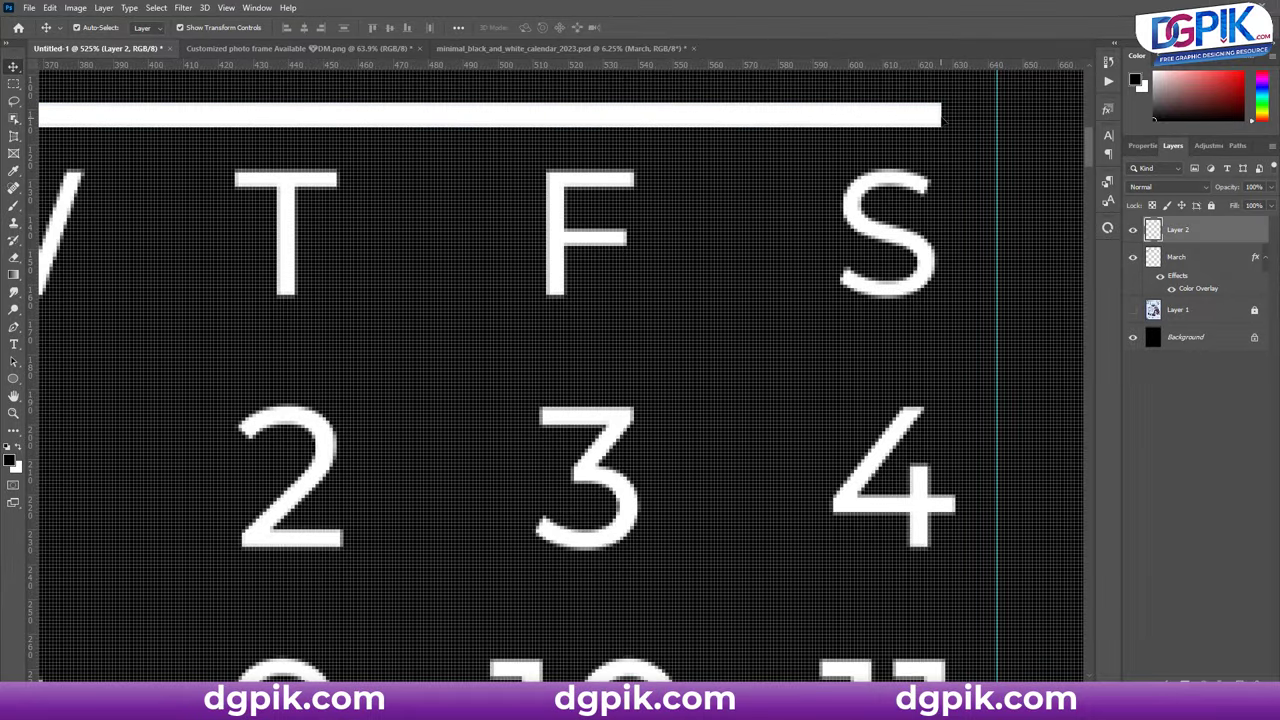
{"action": "key", "text": "ctrl+t"}
{"action": "left_click_drag", "start_coordinate": [941, 116], "coordinate": [994, 116]}
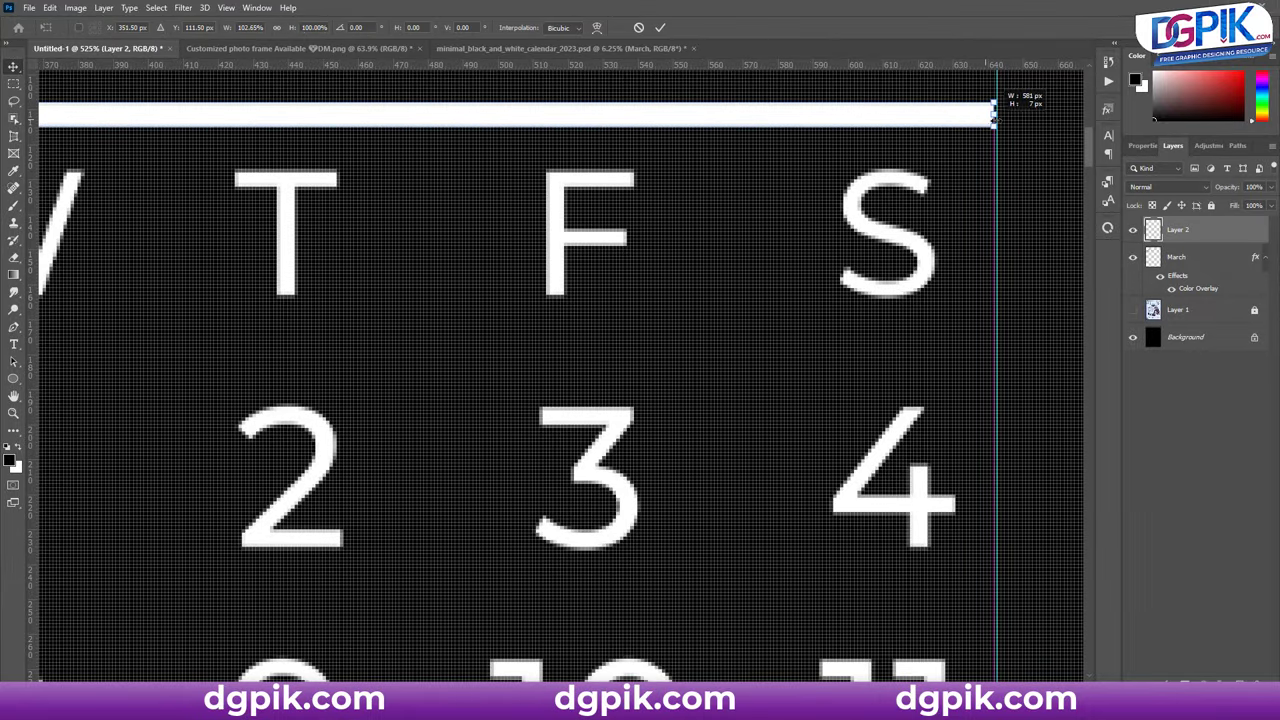
{"action": "scroll", "coordinate": [968, 120], "scroll_direction": "left", "scroll_amount": 1}
{"action": "scroll", "coordinate": [323, 186], "scroll_direction": "left", "scroll_amount": 5}
{"action": "scroll", "coordinate": [514, 220], "scroll_direction": "left", "scroll_amount": 3}
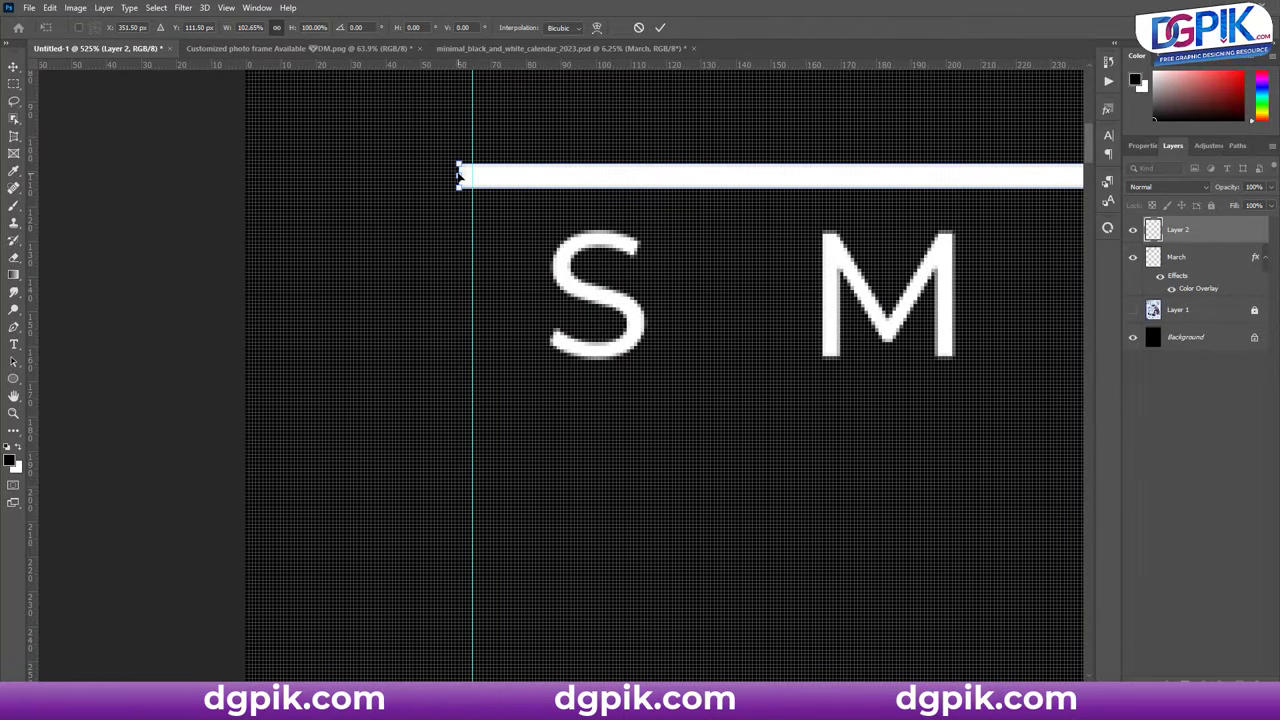
{"action": "left_click_drag", "start_coordinate": [459, 176], "coordinate": [473, 176]}
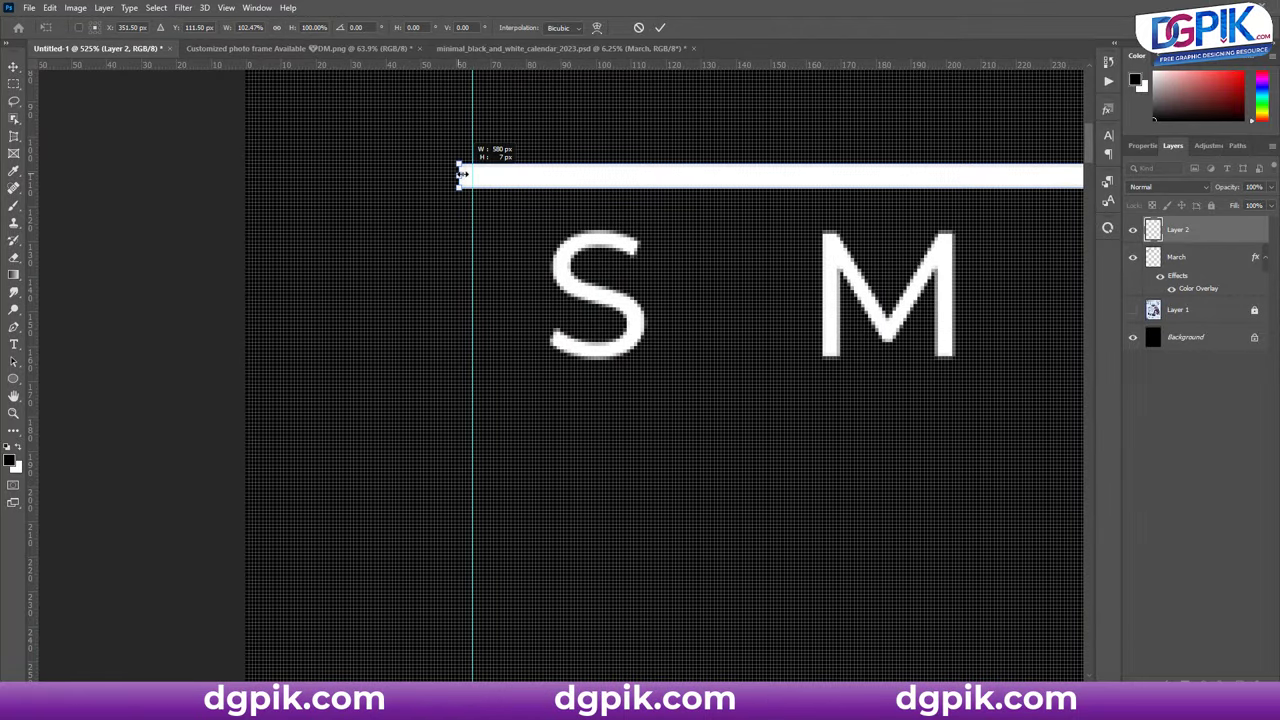
{"action": "left_click", "coordinate": [664, 30]}
- Check the page against the reference photo, then start a new text layer
{"action": "key", "text": "ctrl+0"}
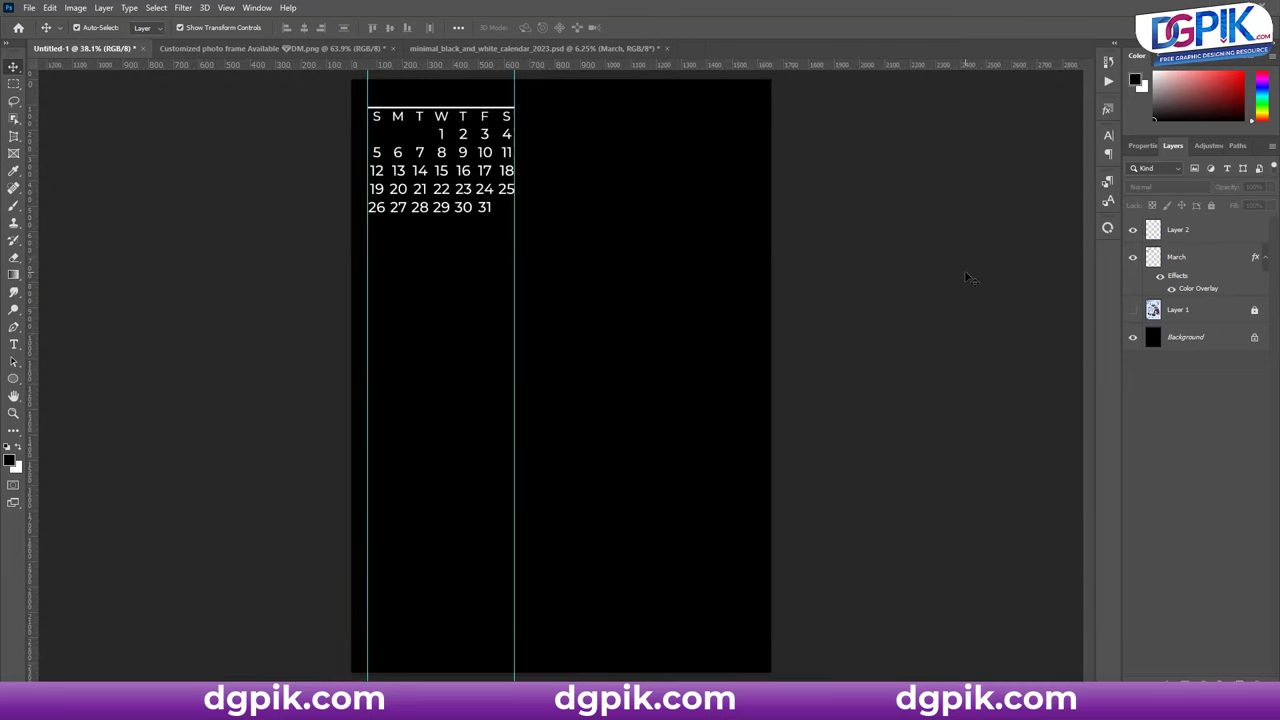
{"action": "left_click", "coordinate": [1132, 311]}
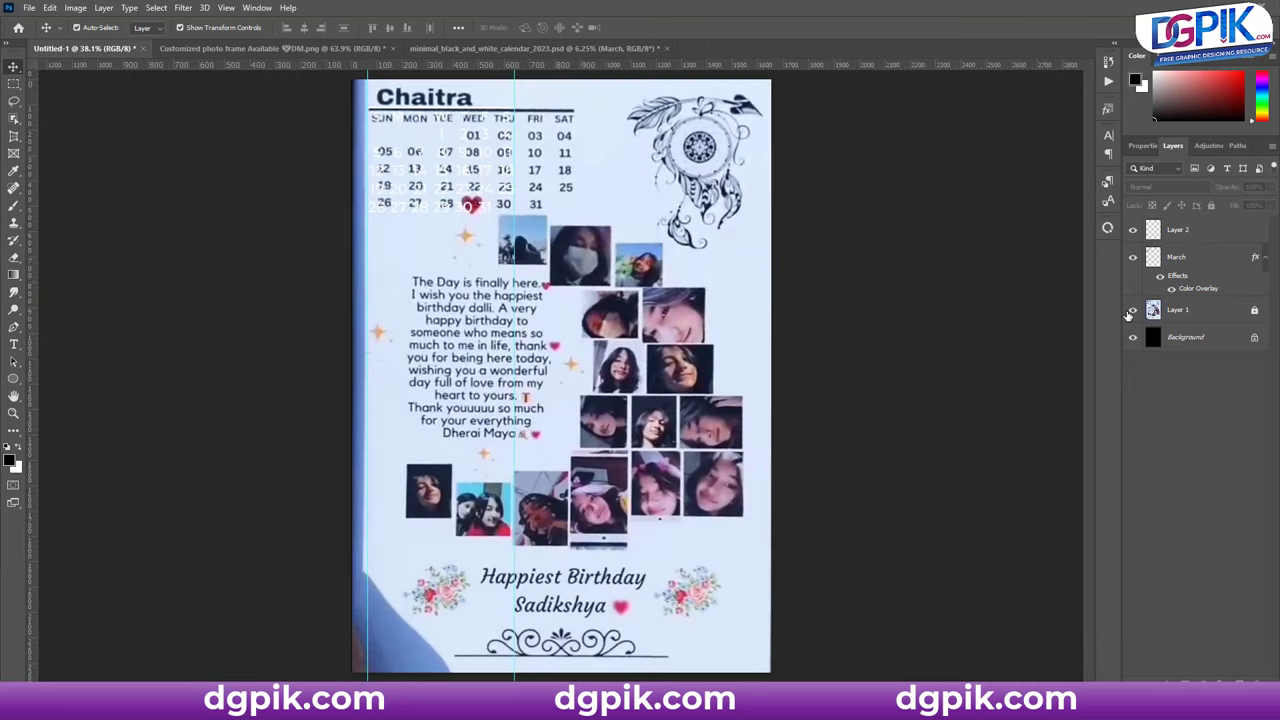
{"action": "left_click", "coordinate": [1132, 311]}
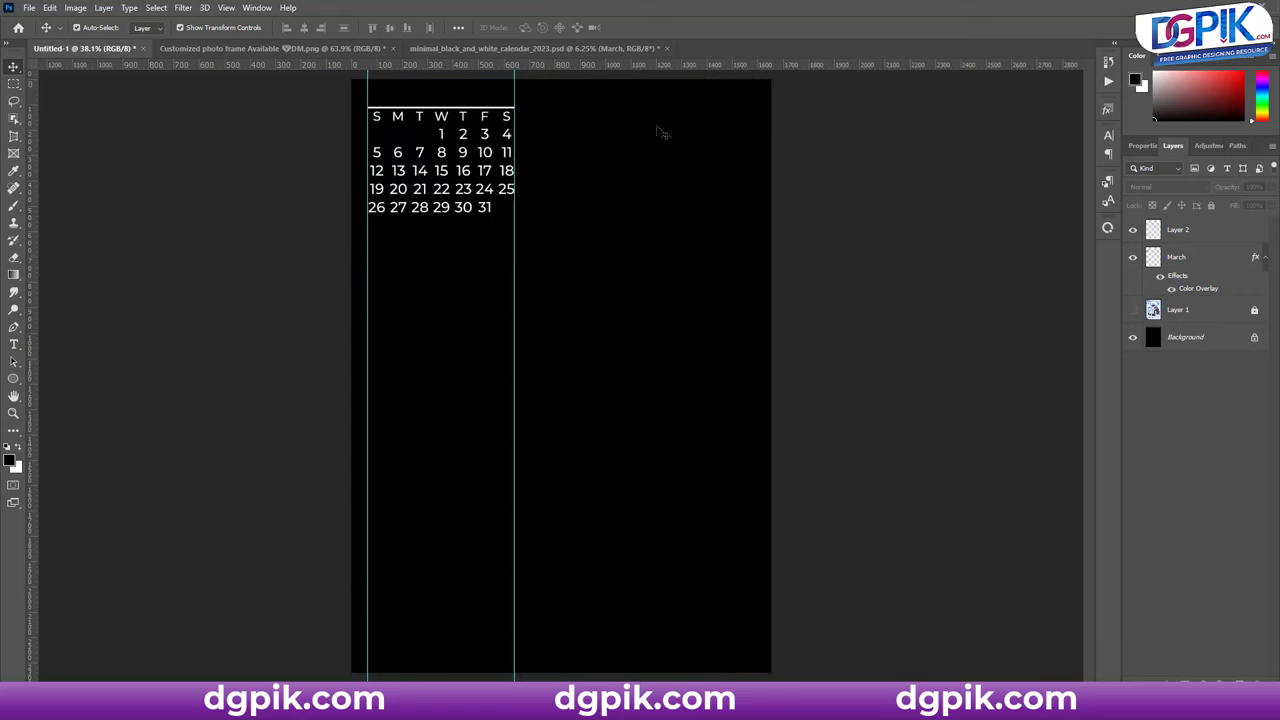
{"action": "key", "text": "t"}
{"action": "left_click", "coordinate": [448, 305]}
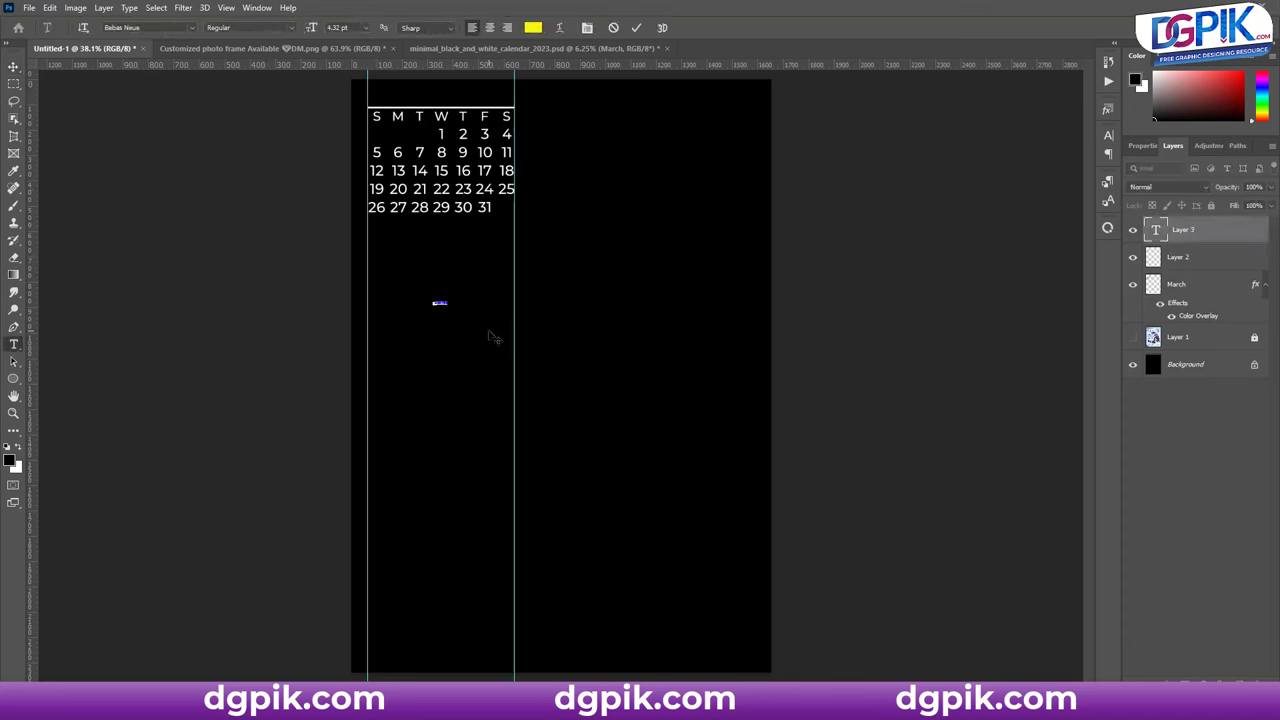
- Make the June text white (ffffff) and enlarge it to 173 pt
{"action": "left_click", "coordinate": [533, 27]}
{"action": "type", "text": "ffffff"}
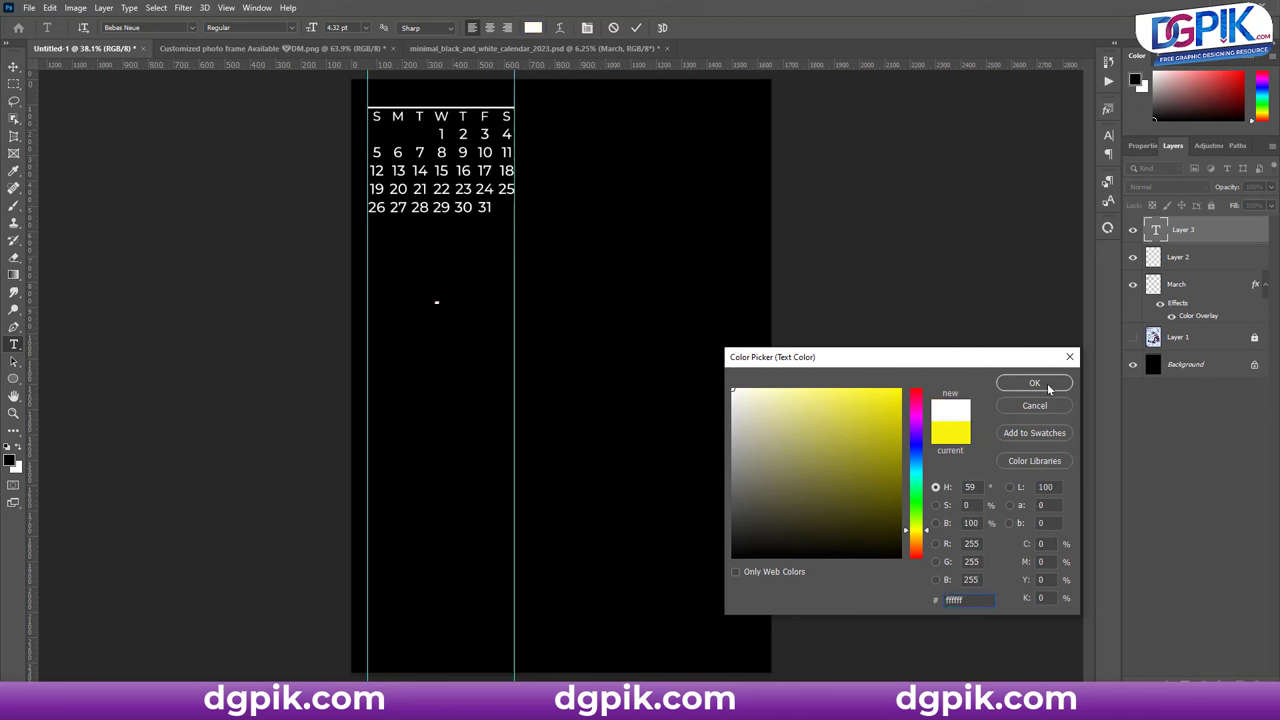
{"action": "left_click", "coordinate": [1049, 389]}
{"action": "left_click", "coordinate": [636, 27]}
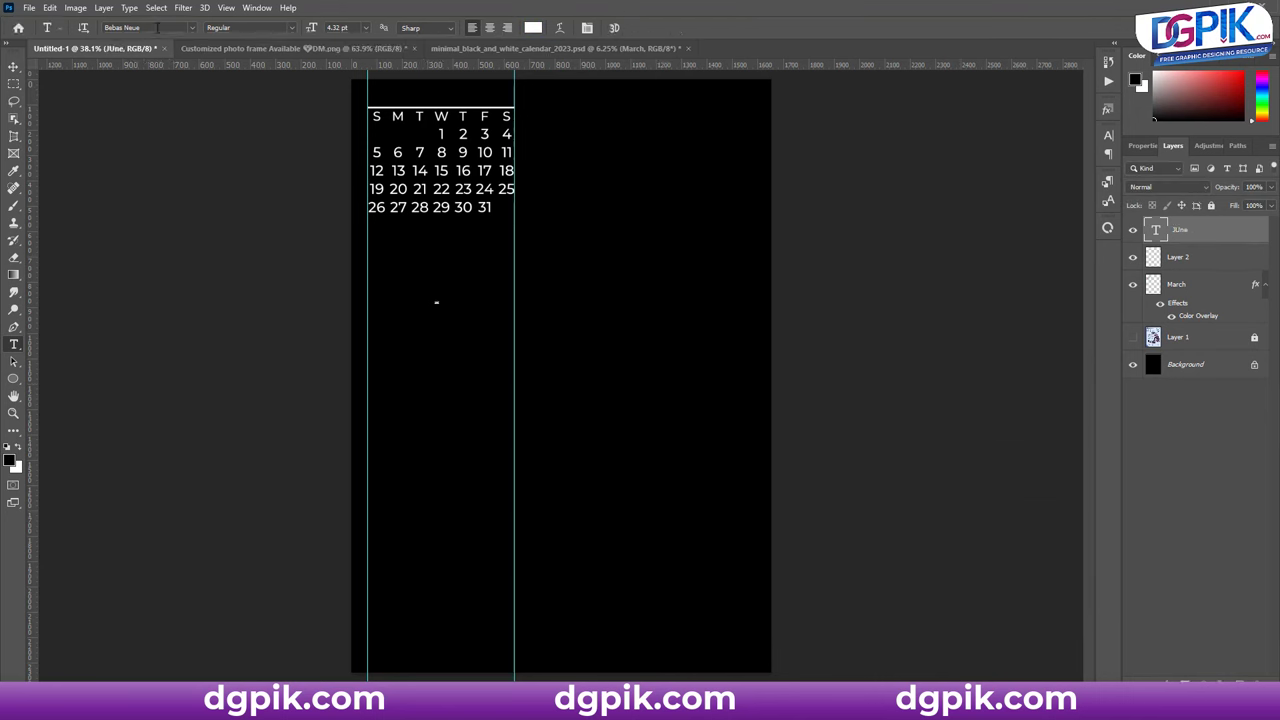
{"action": "left_click_drag", "start_coordinate": [312, 30], "coordinate": [421, 34]}
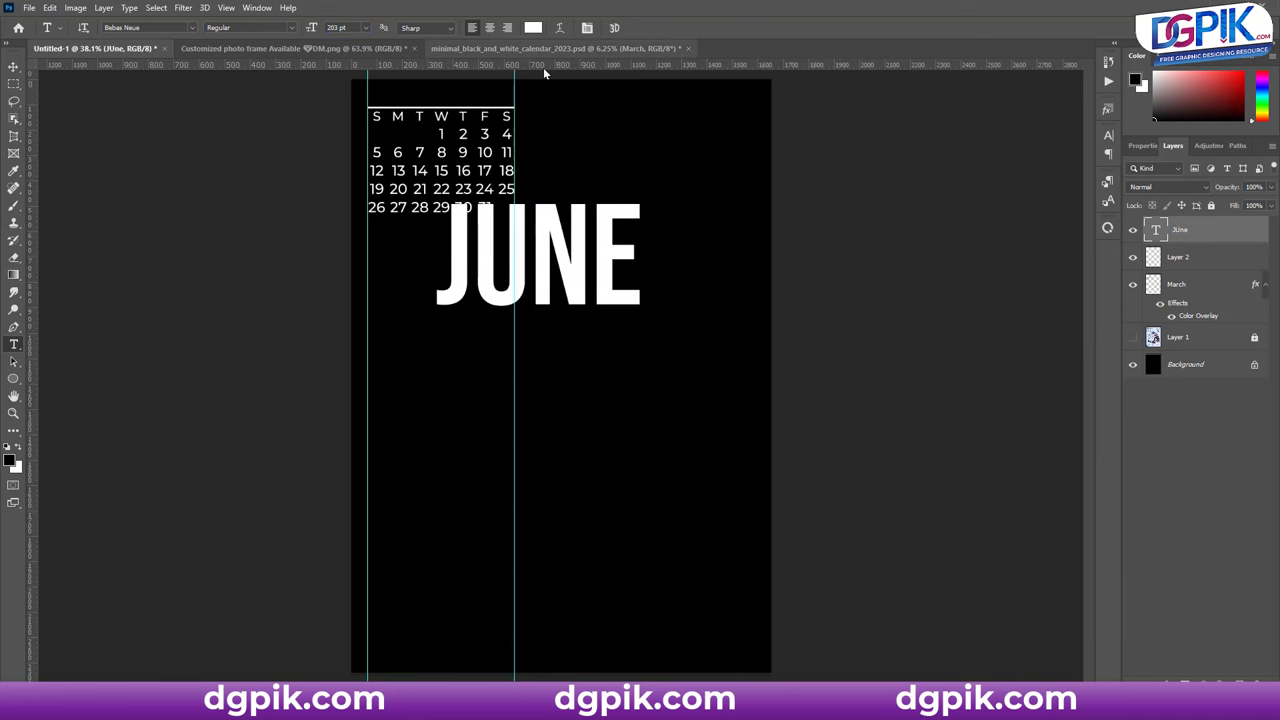
- Move the JUNE heading above the calendar's white line at the page's top-left
{"action": "left_click", "coordinate": [14, 66]}
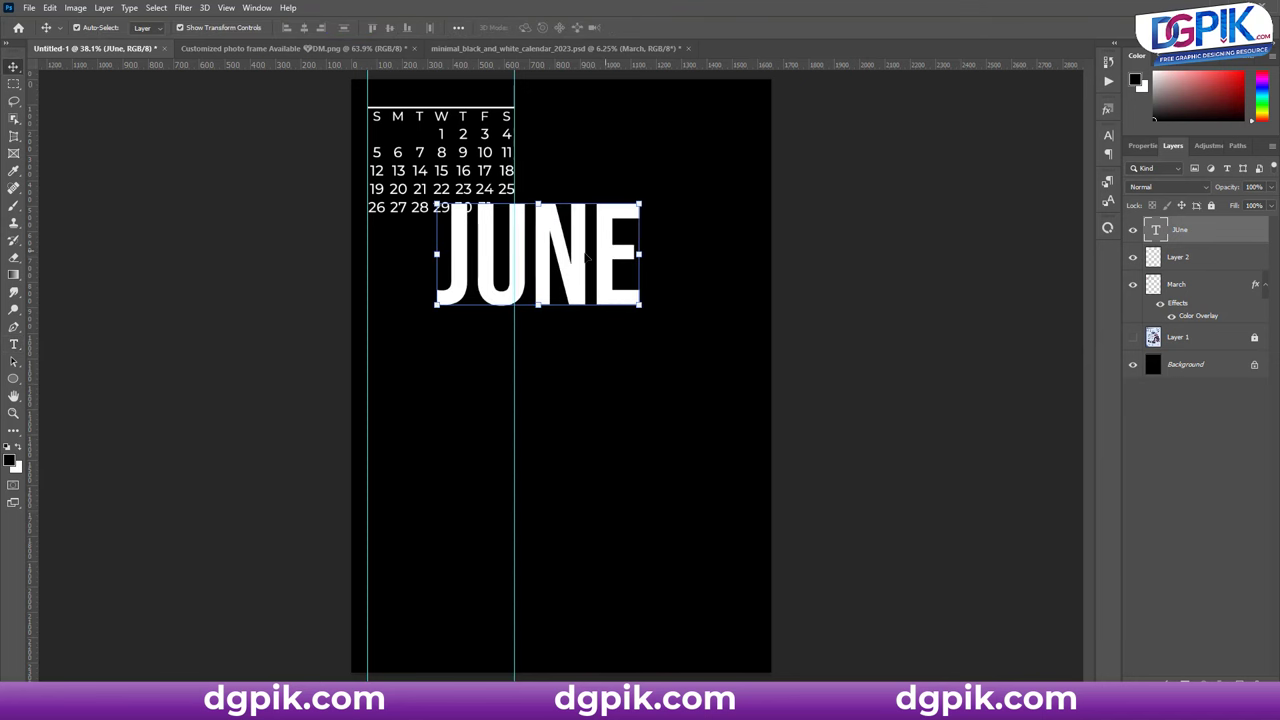
{"action": "left_click_drag", "start_coordinate": [588, 257], "coordinate": [523, 125]}
{"action": "key", "text": "ctrl+minus"}
{"action": "key", "text": "ctrl+minus"}
{"action": "key", "text": "ctrl+minus"}
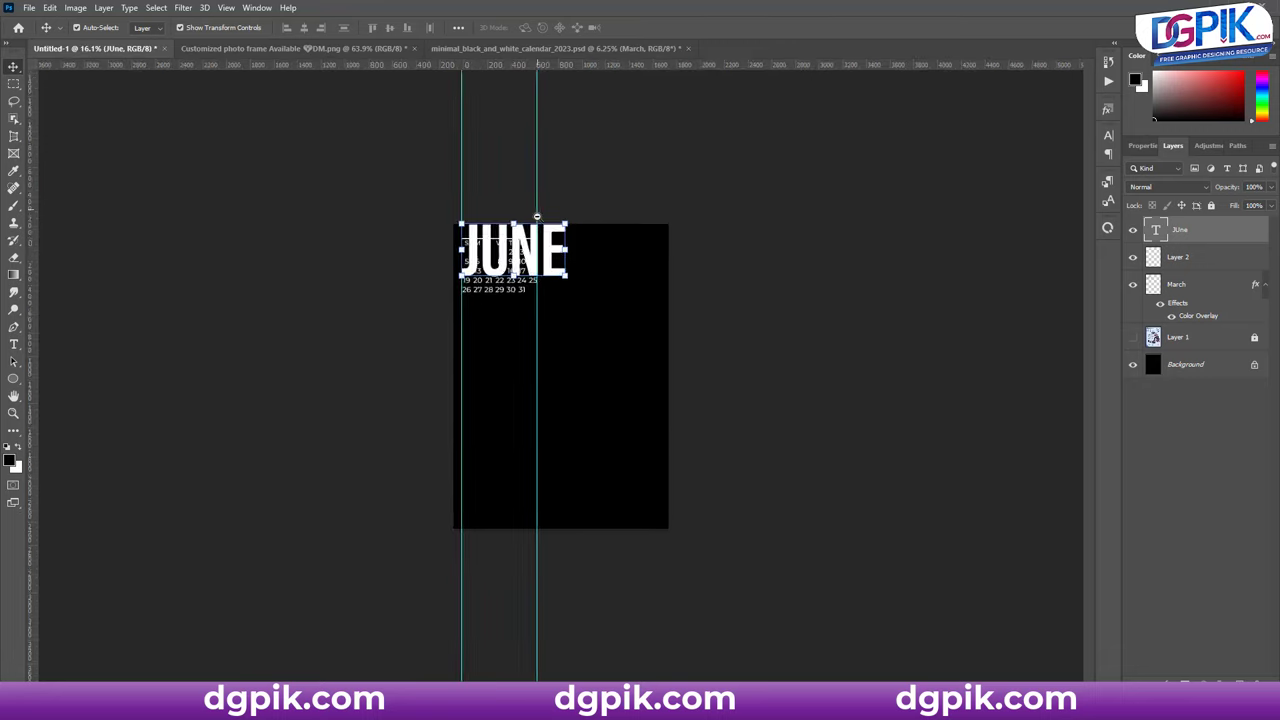
{"action": "scroll", "coordinate": [537, 216], "scroll_direction": "up", "scroll_amount": 5}
{"action": "scroll", "coordinate": [531, 220], "scroll_direction": "up", "scroll_amount": 2}
{"action": "scroll", "coordinate": [531, 149], "scroll_direction": "up", "scroll_amount": 3}
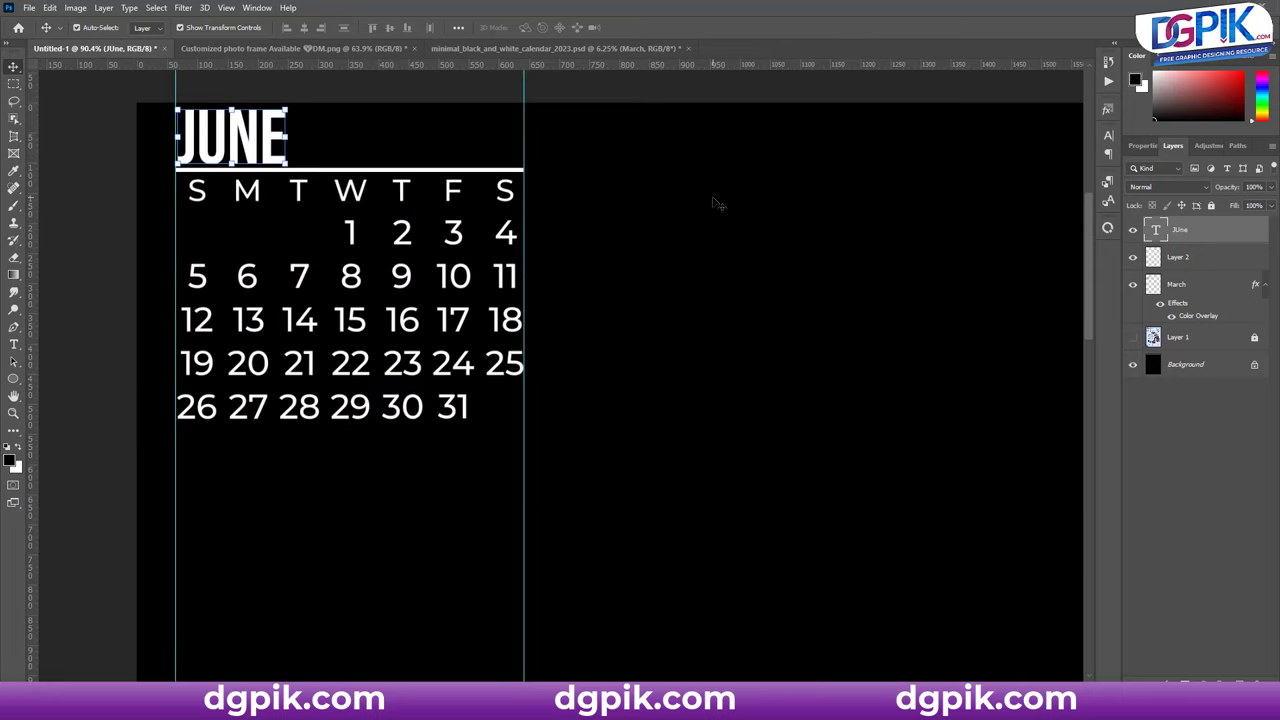
{"action": "left_click", "coordinate": [755, 105]}
{"action": "key", "text": "ctrl+0"}
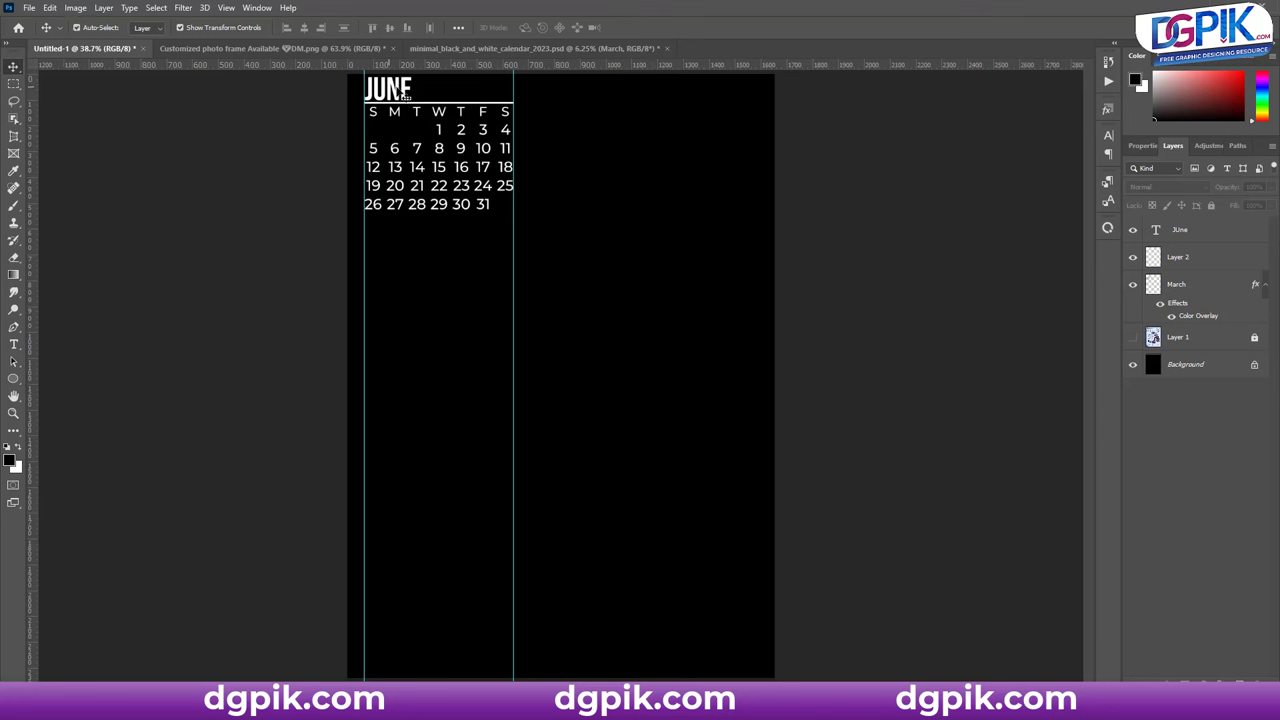
- Replace the JUNE heading text with DGPIK.COM
{"action": "left_click", "coordinate": [403, 92]}
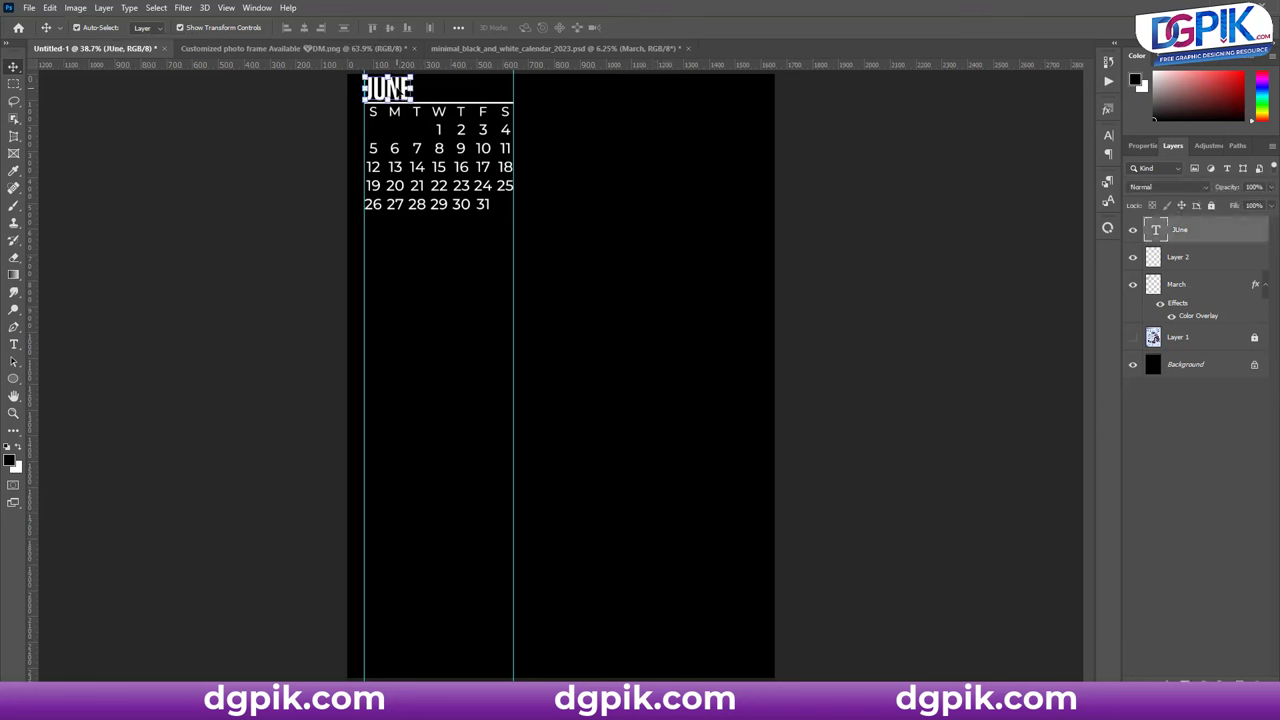
{"action": "double_click", "coordinate": [401, 91]}
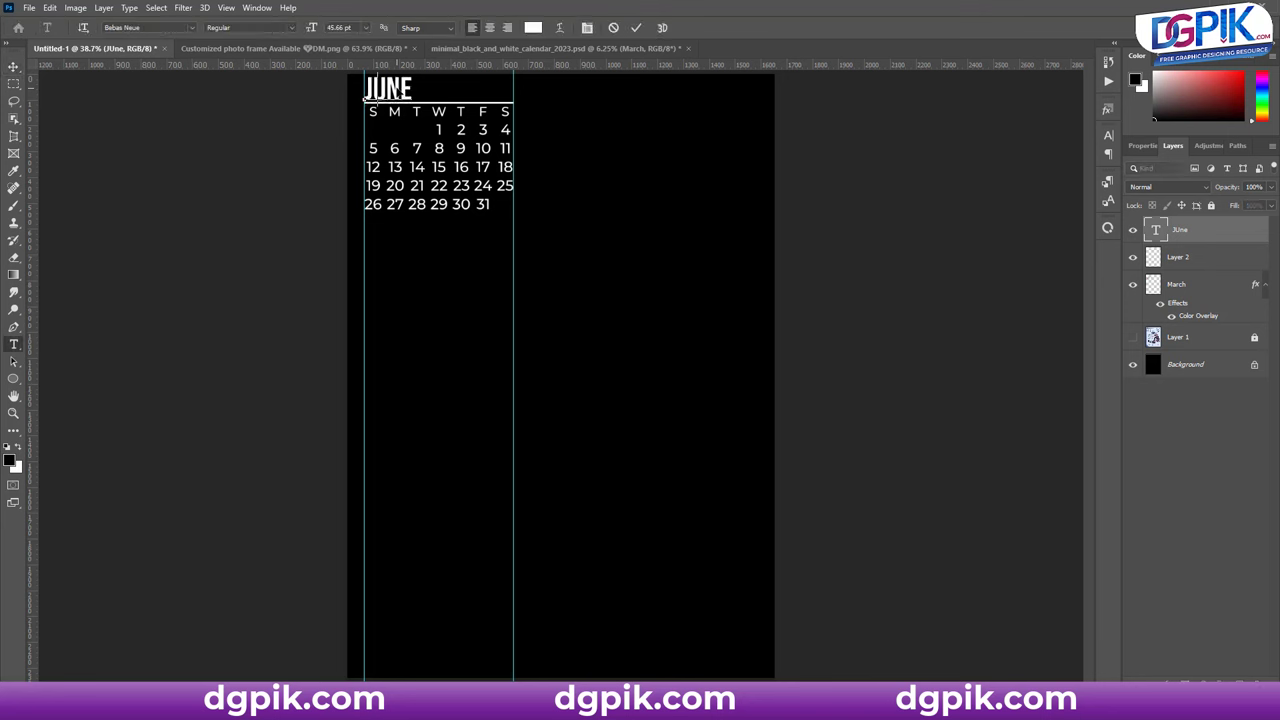
{"action": "type", "text": "DILAWAR"}
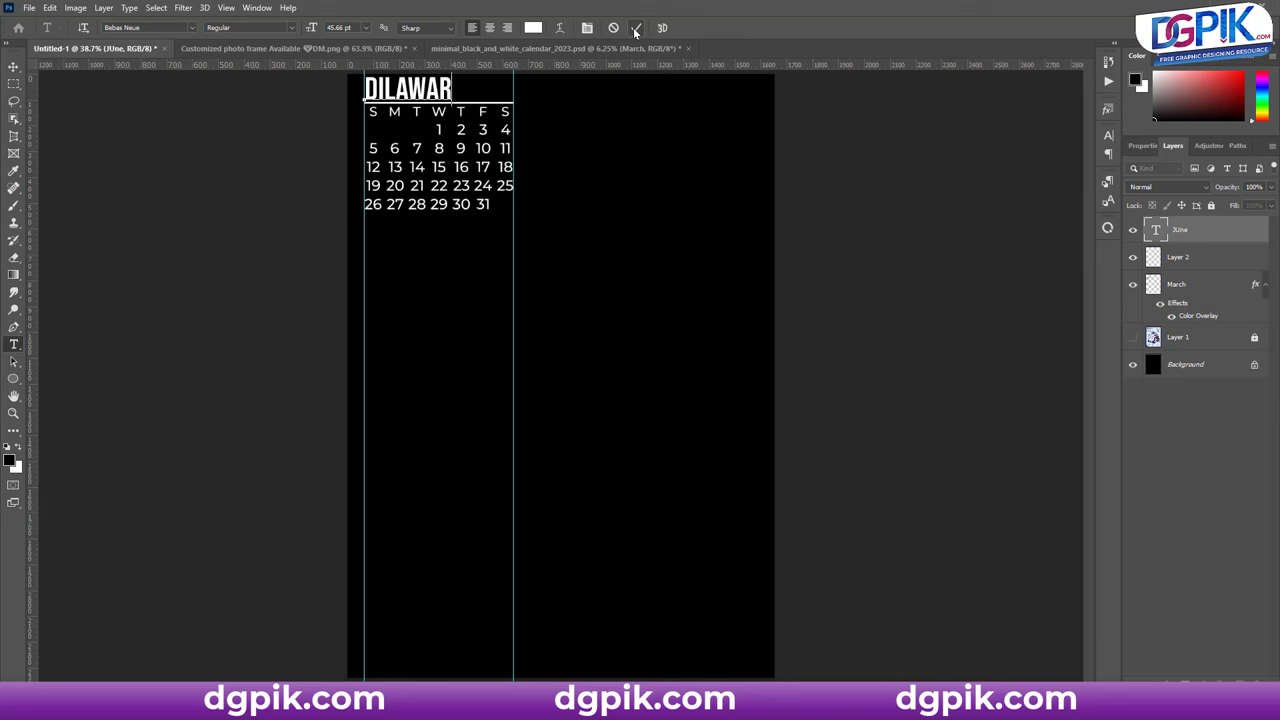
{"action": "key", "text": "ctrl+a"}
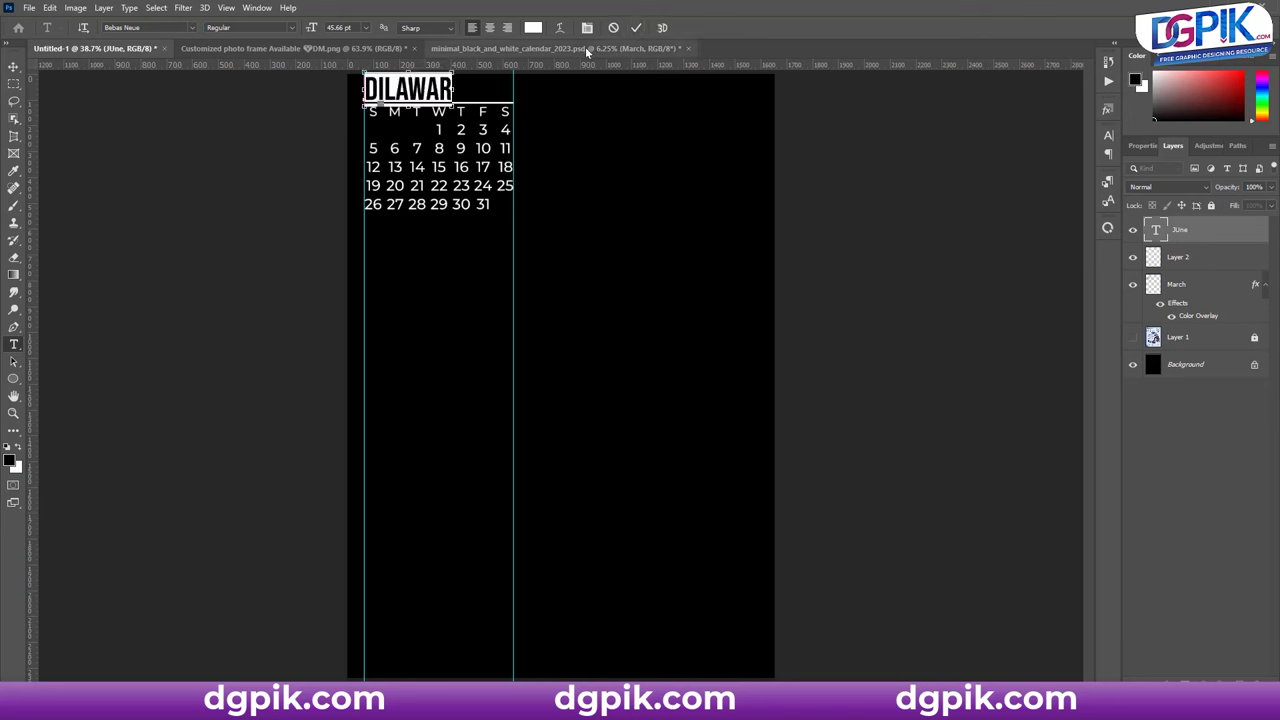
{"action": "type", "text": "DGPIK"}
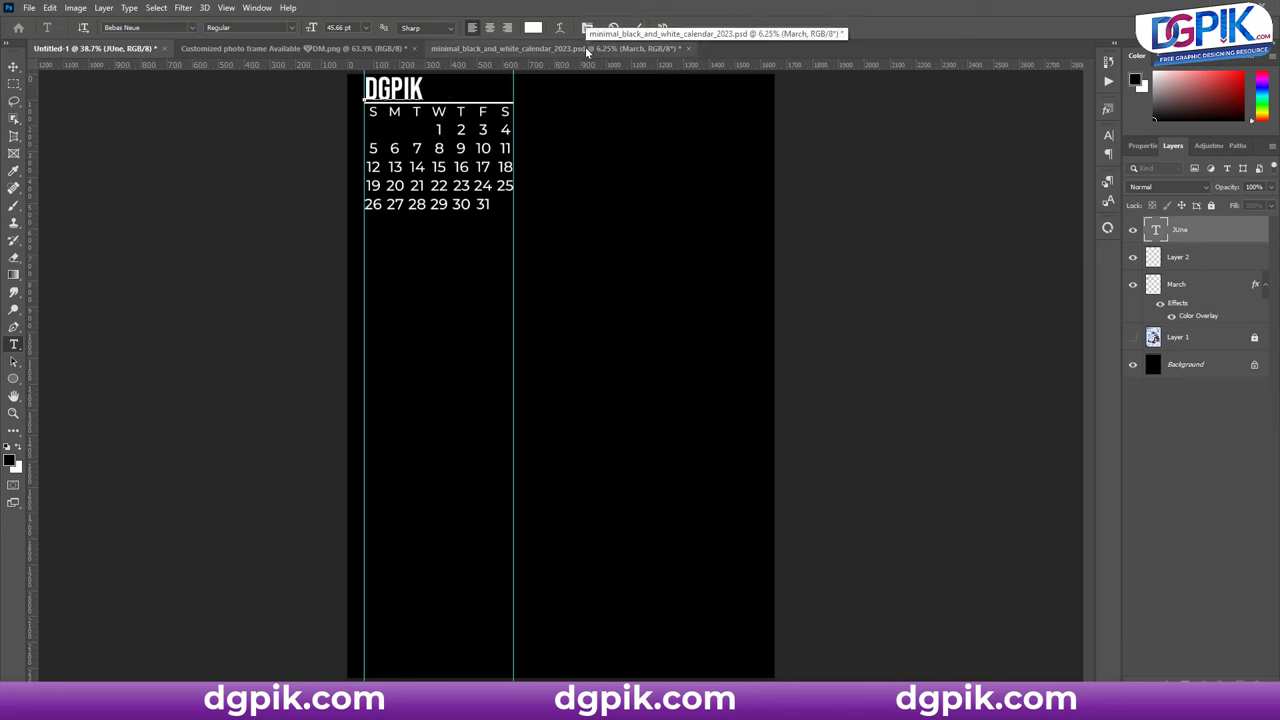
{"action": "type", "text": ".COM"}
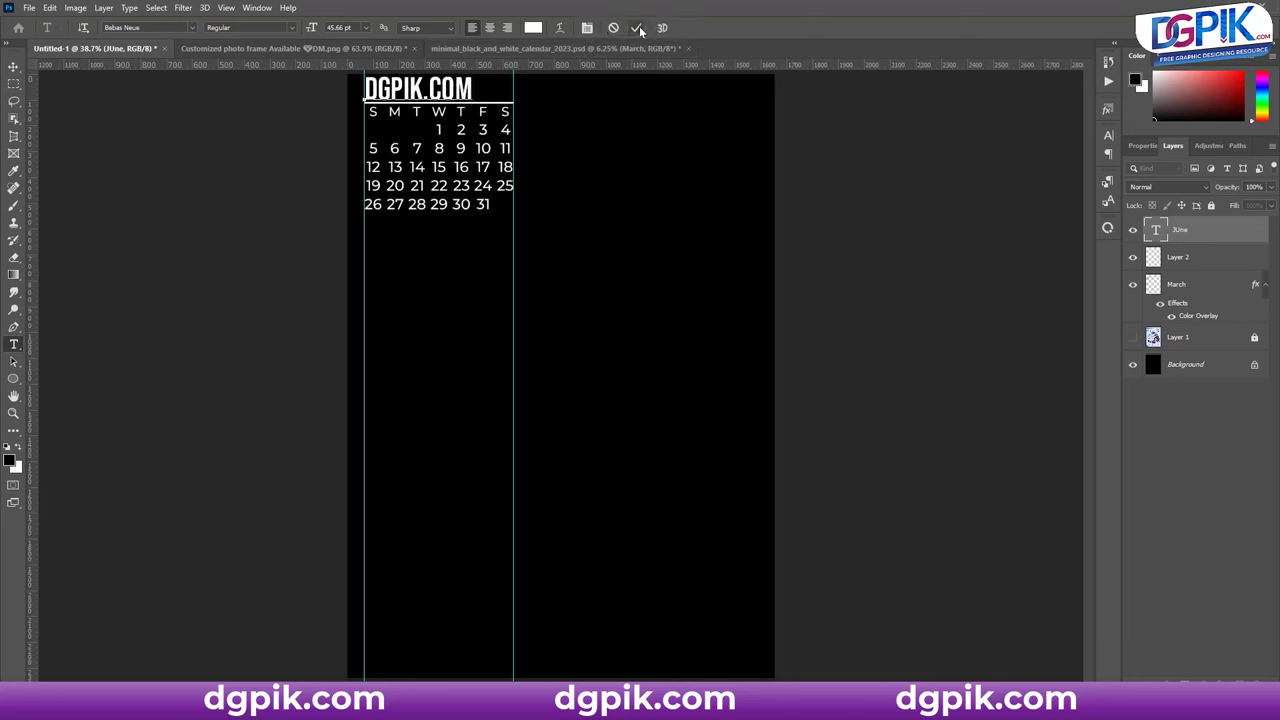
{"action": "left_click", "coordinate": [639, 28]}
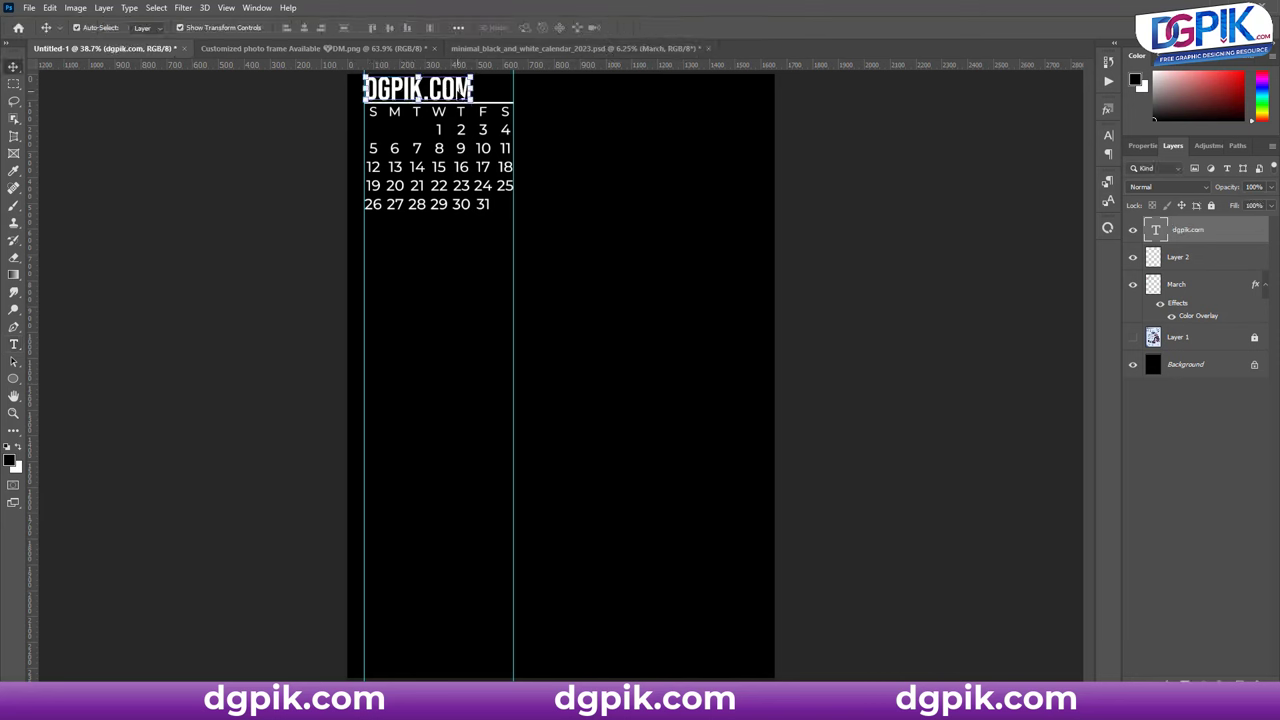
- Keep the DGPIK.COM heading in Bebas Neue and commit the text layer
{"action": "key", "text": "Return"}
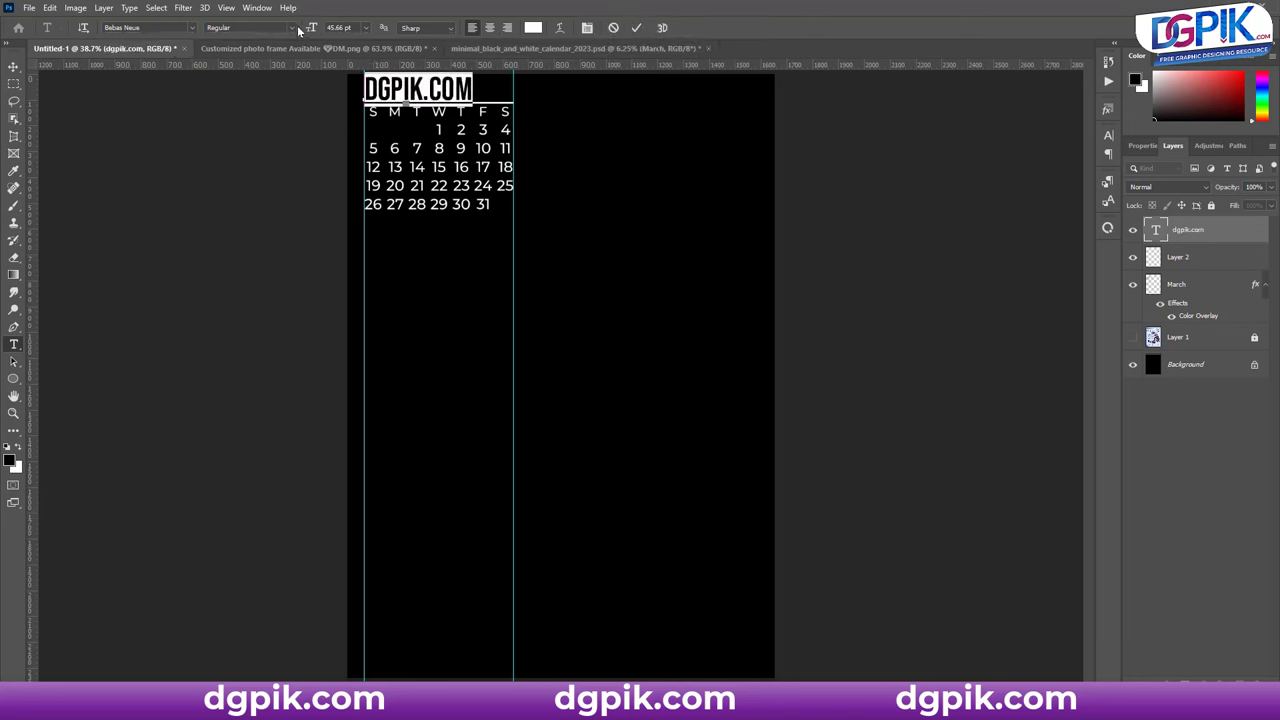
{"action": "left_click", "coordinate": [292, 28]}
{"action": "left_click", "coordinate": [237, 27]}
{"action": "left_click", "coordinate": [191, 28]}
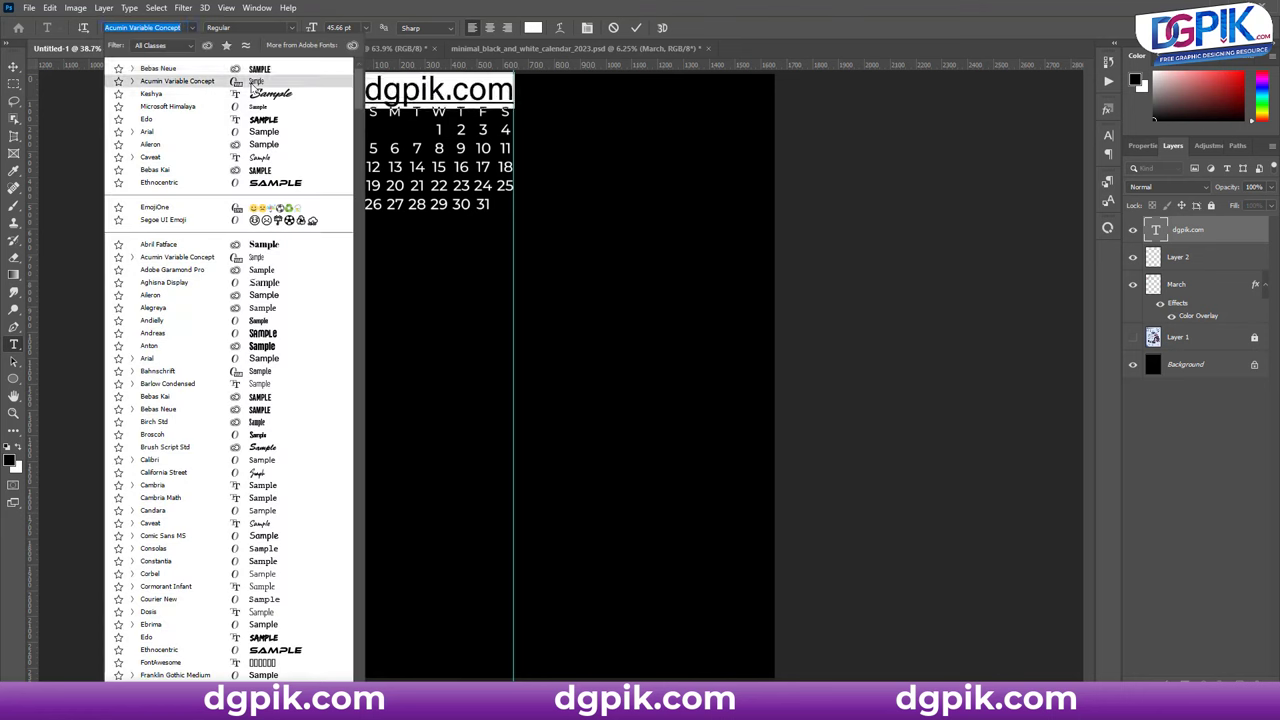
{"action": "key", "text": "Escape"}
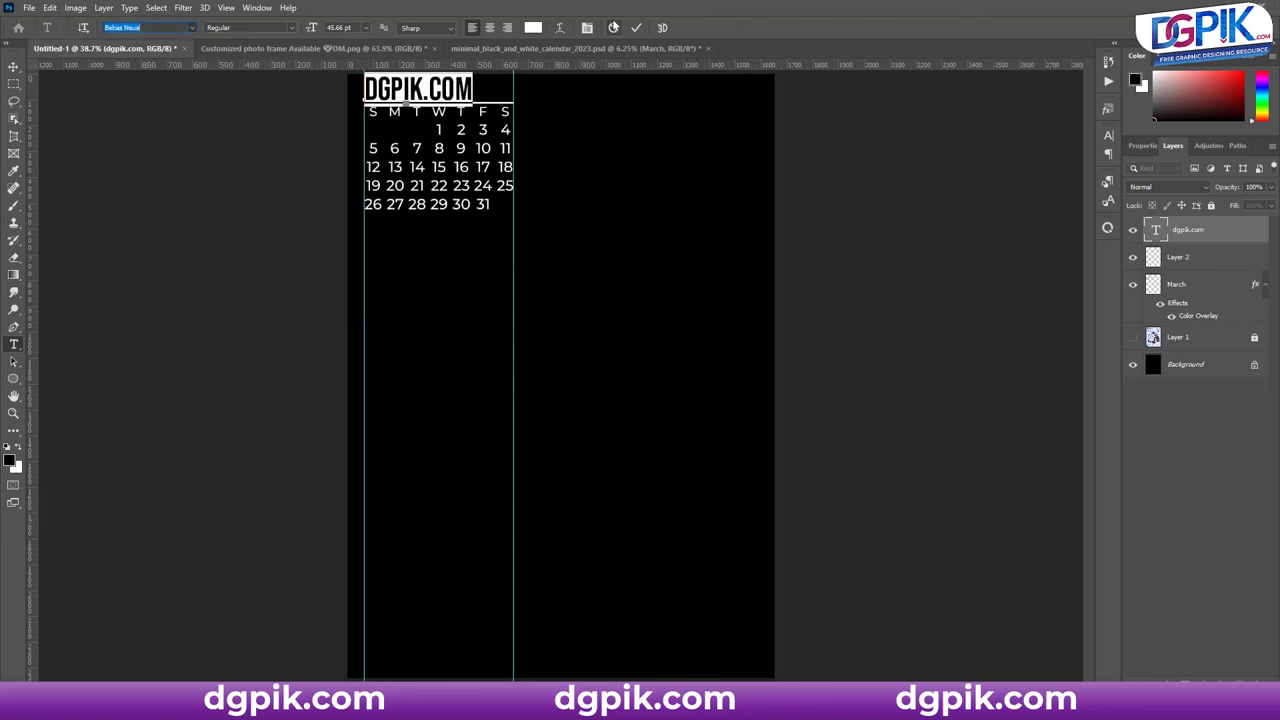
{"action": "left_click", "coordinate": [617, 28]}
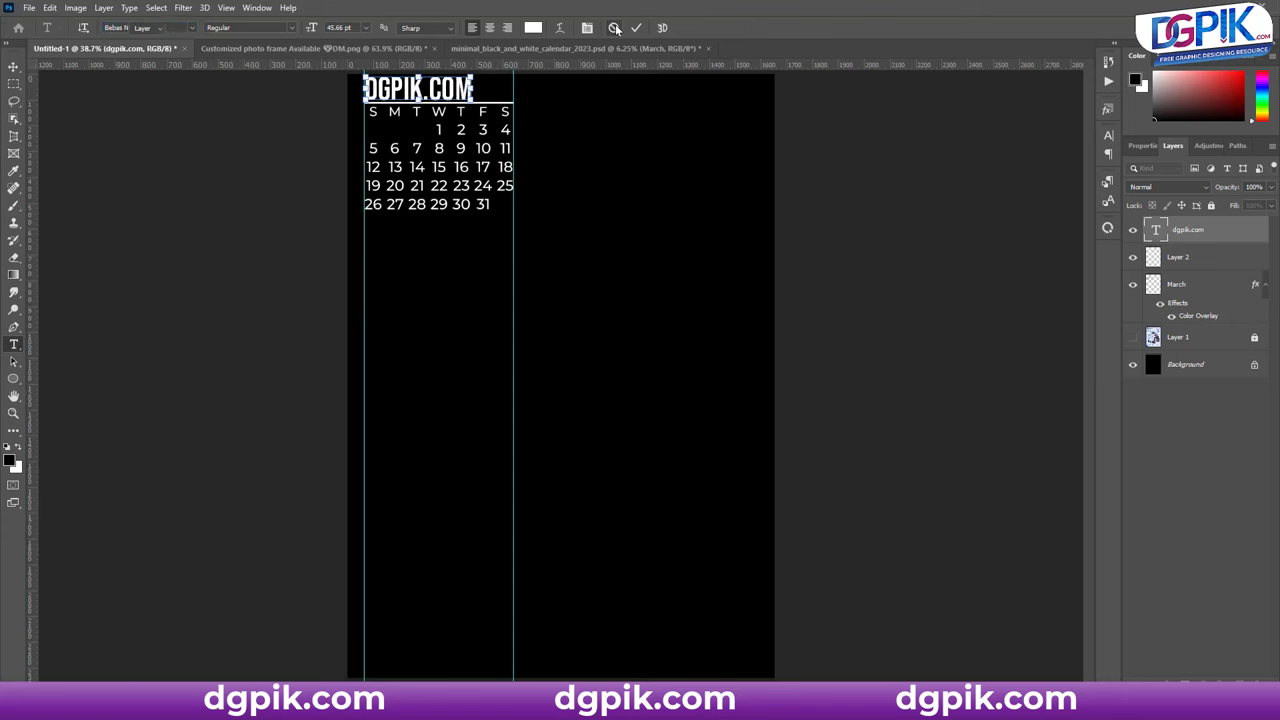
{"action": "key", "text": "v"}
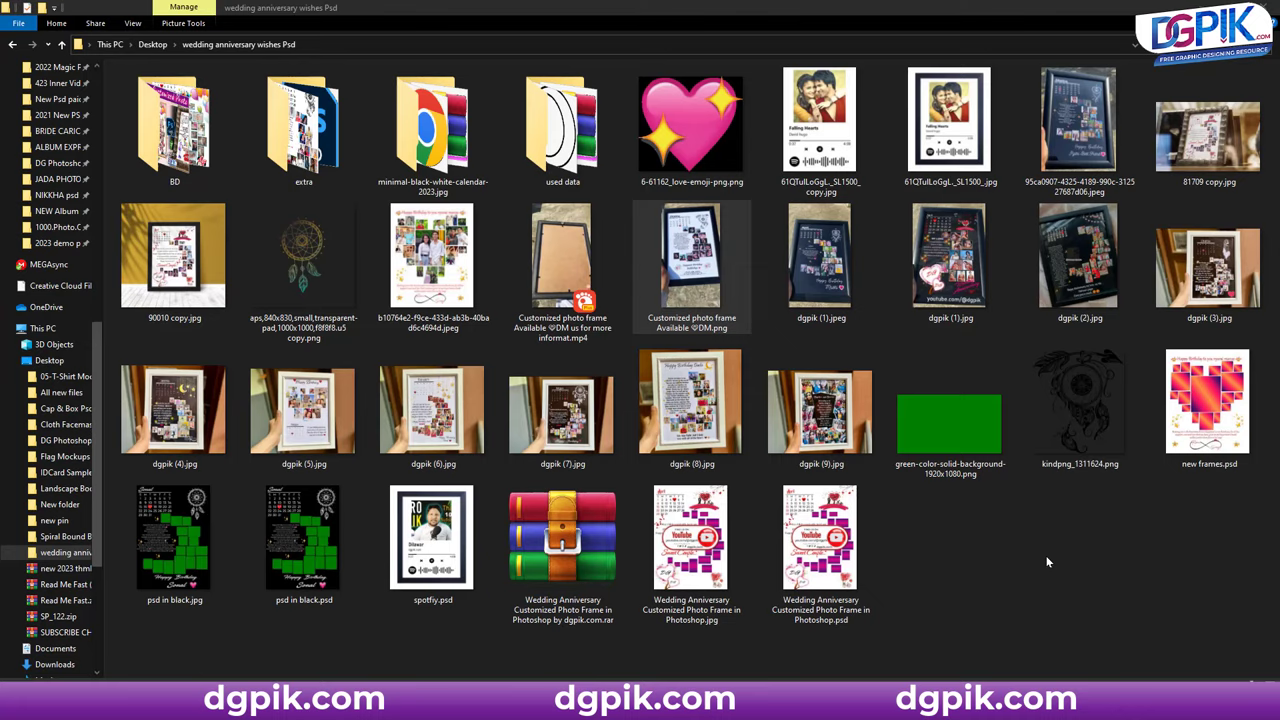
- Bring the 'wedding anniversary wishes Psd' folder window into focus
{"action": "left_click", "coordinate": [984, 548]}
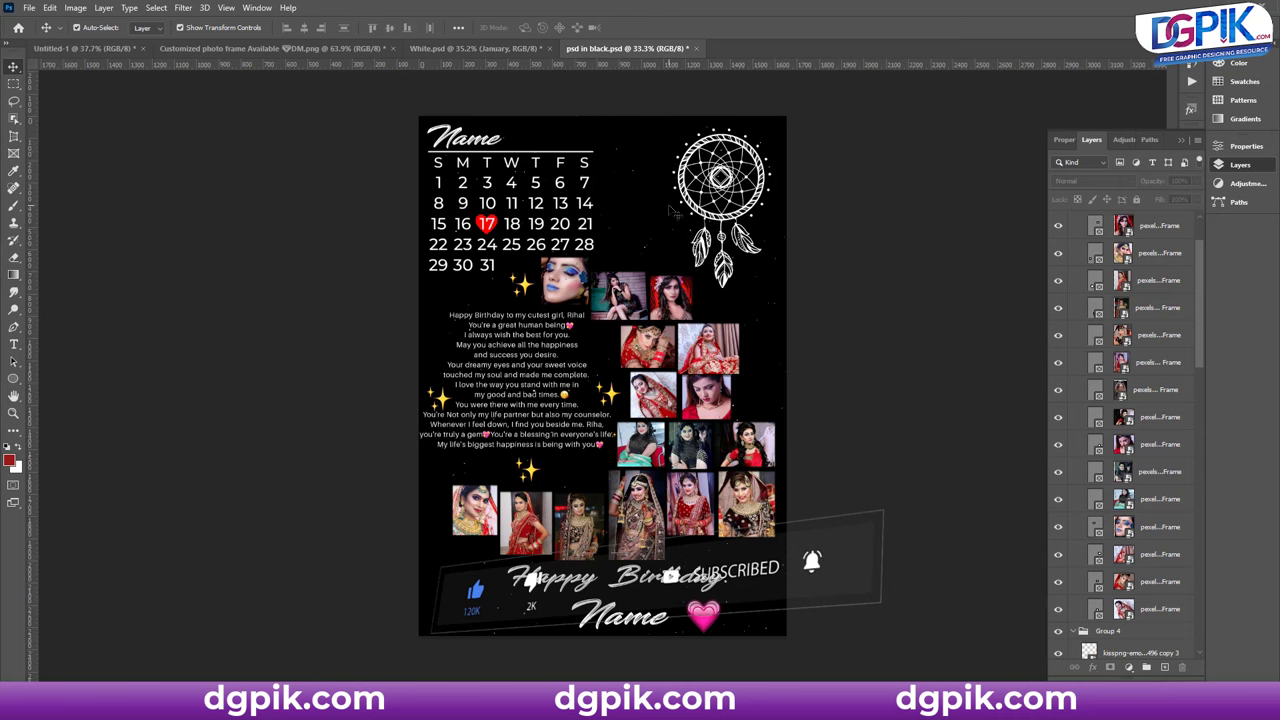
- Compare the White.psd and psd in black designs, then bring up the DG Pik YouTube page
{"action": "left_click", "coordinate": [1181, 140]}
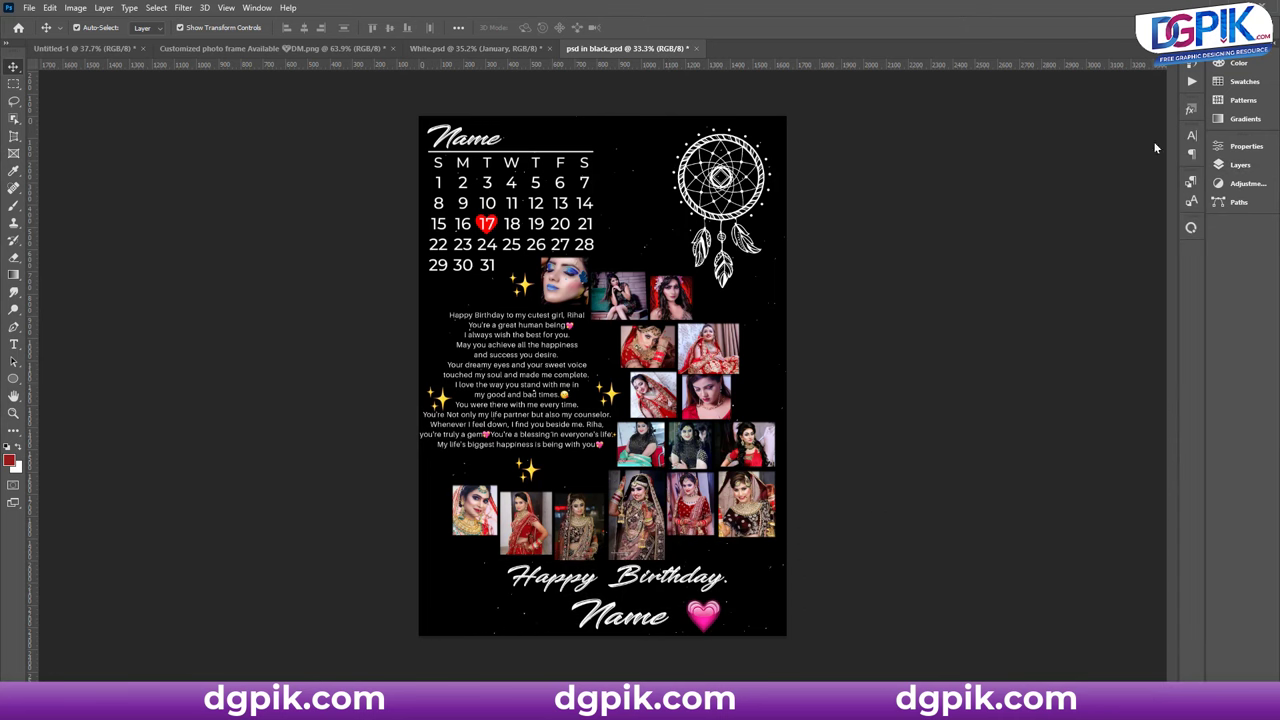
{"action": "left_click", "coordinate": [527, 47]}
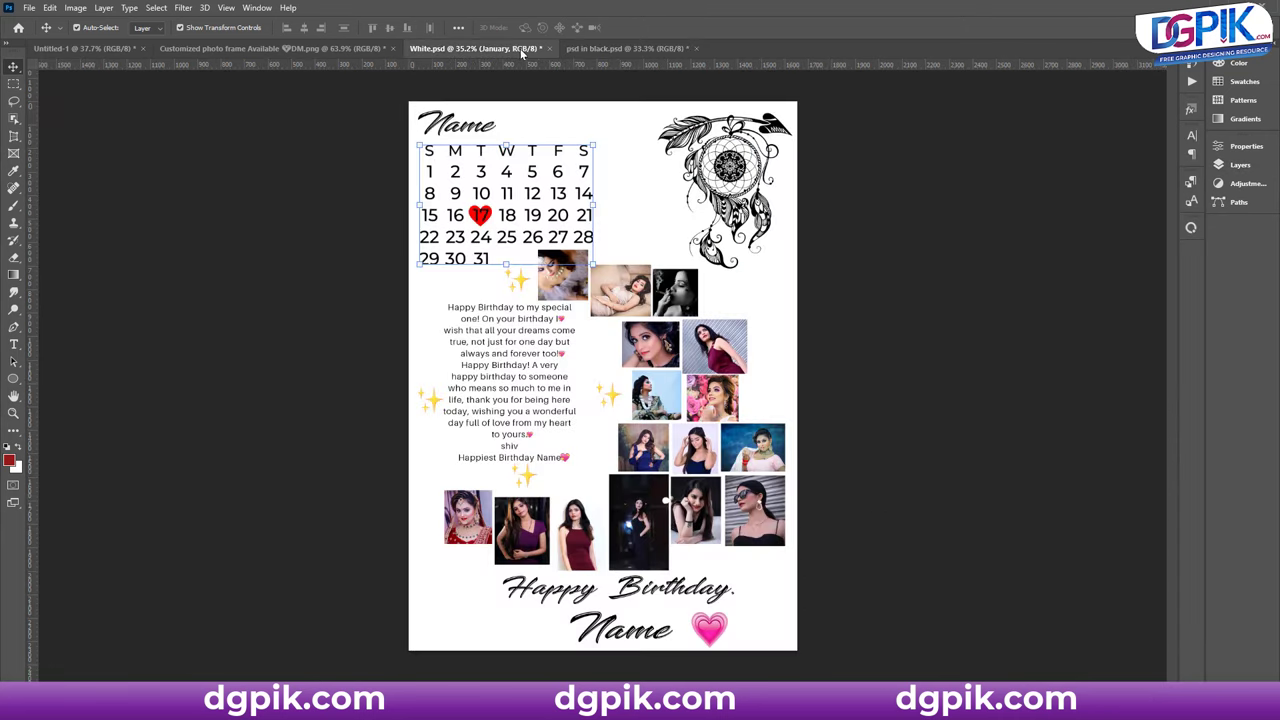
{"action": "left_click", "coordinate": [583, 50]}
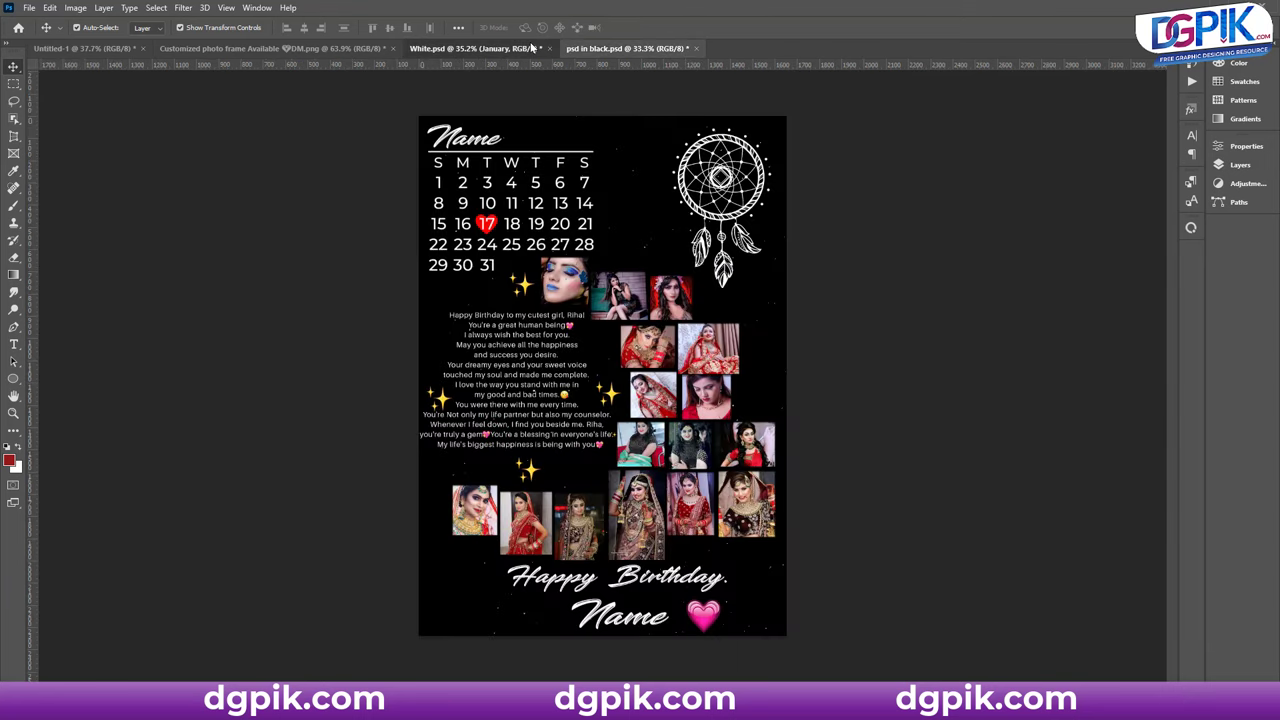
{"action": "left_click", "coordinate": [531, 47]}
{"action": "left_click", "coordinate": [594, 48]}
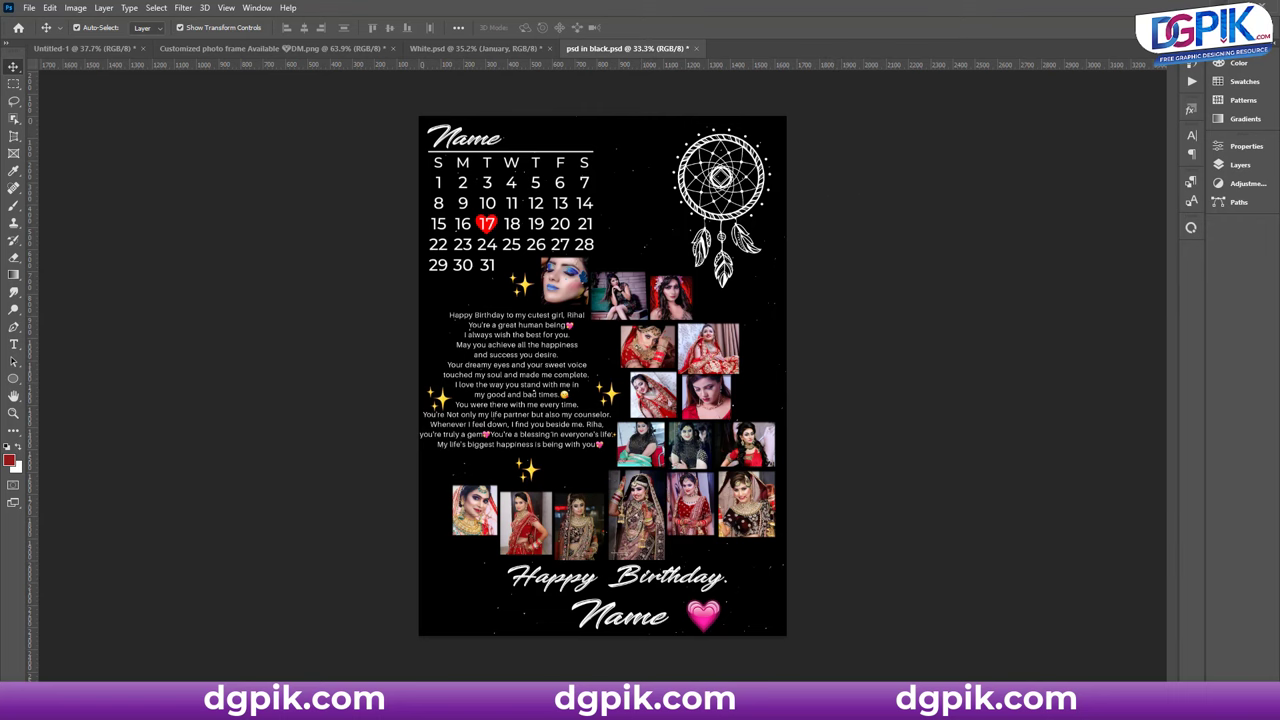
{"action": "key", "text": "alt+Tab"}
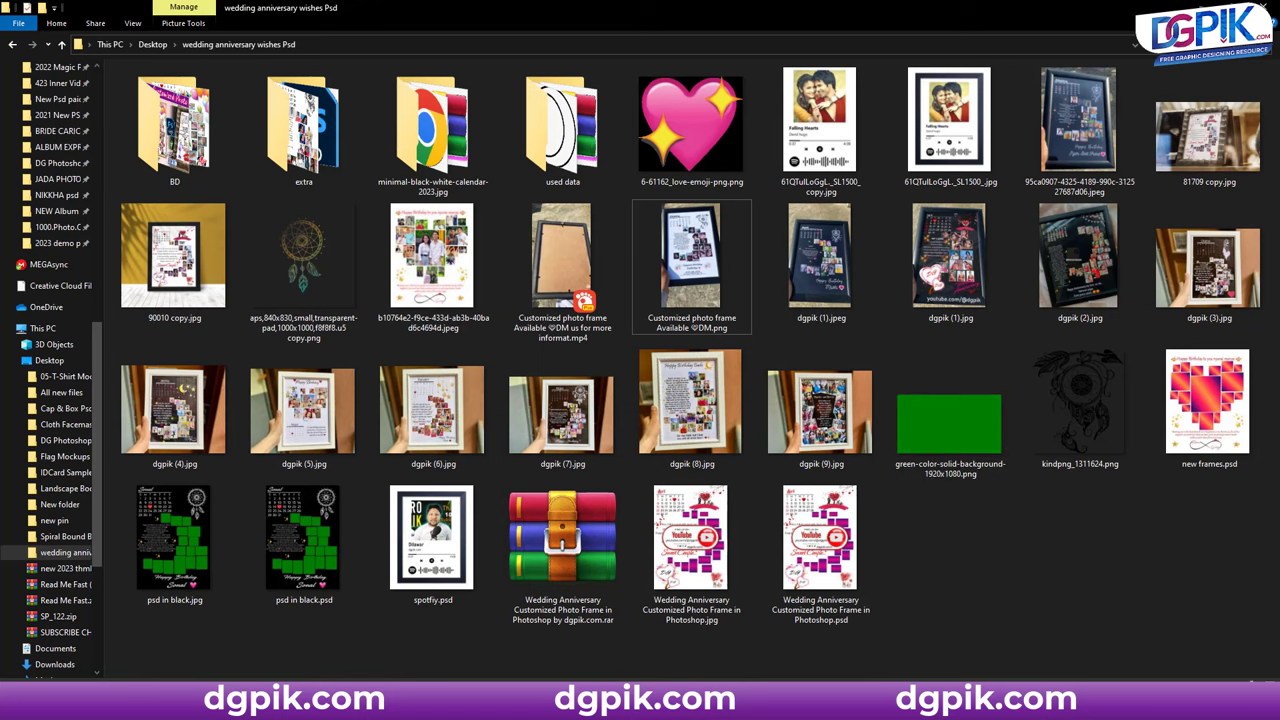
{"action": "left_click", "coordinate": [1004, 640]}
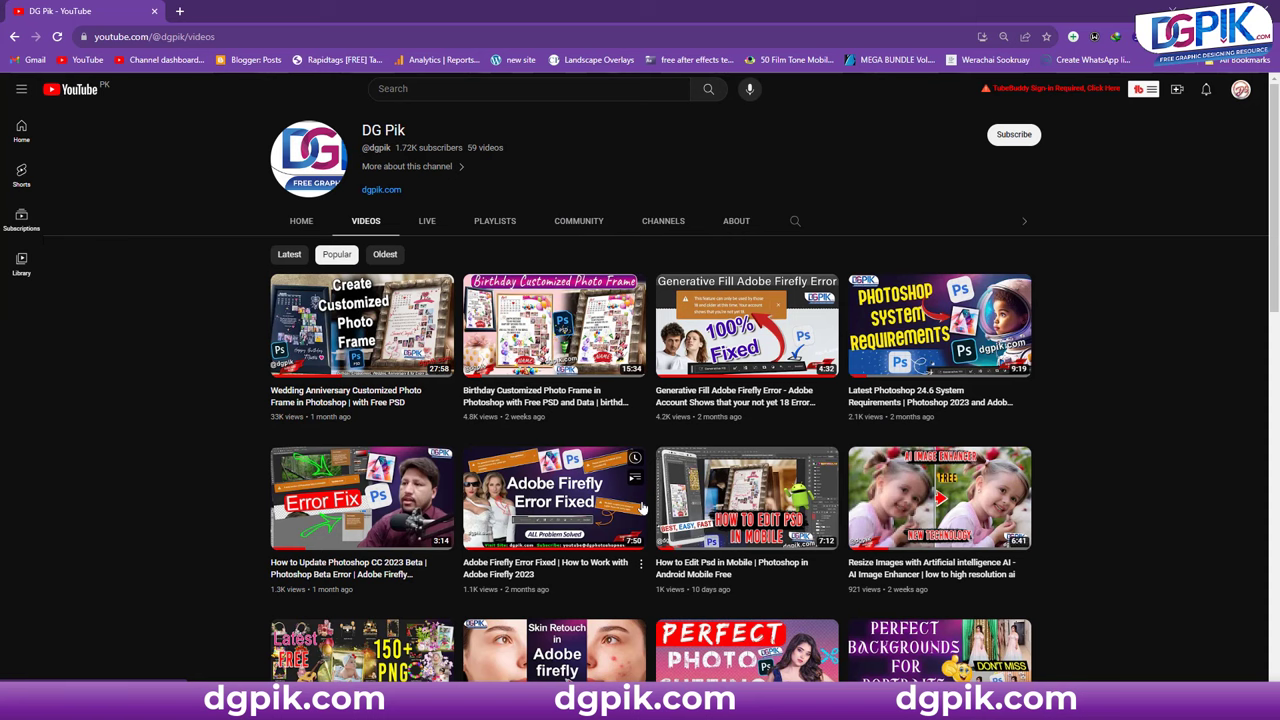
{"action": "mouse_move", "coordinate": [396, 327]}
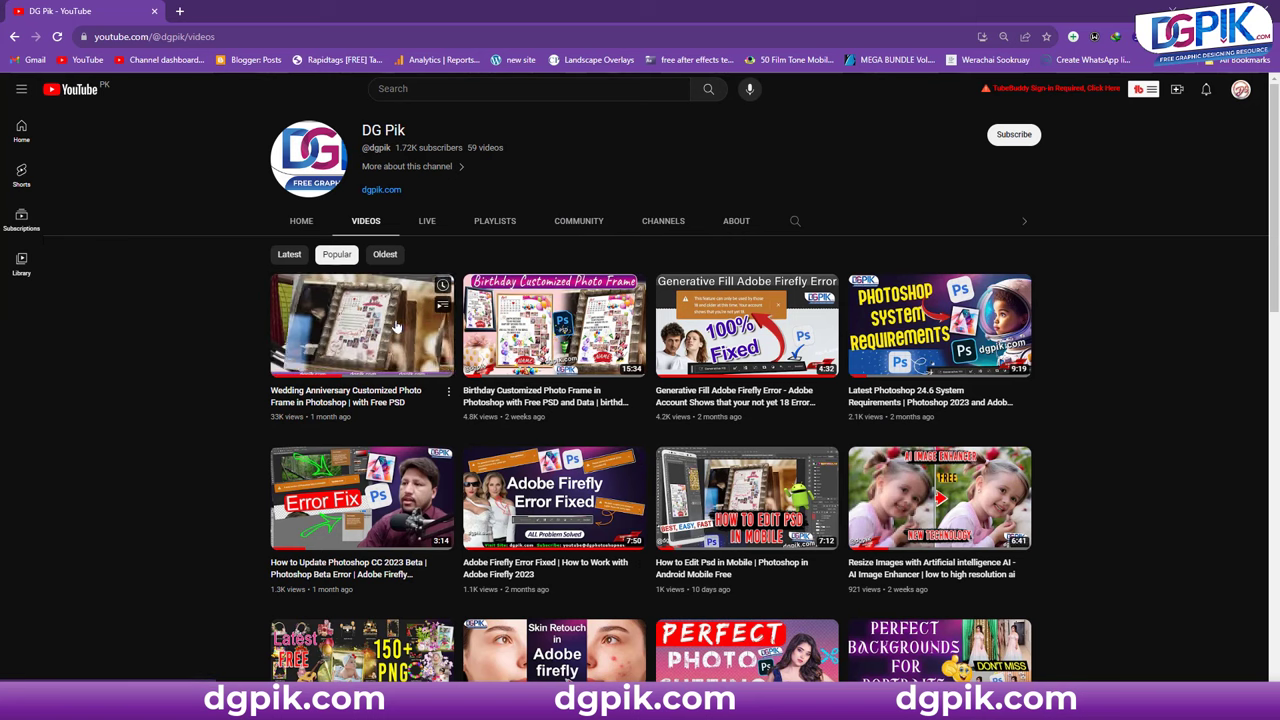
- Open the AI image resize video, subscribe with all notifications, and like it
{"action": "left_click", "coordinate": [939, 497]}
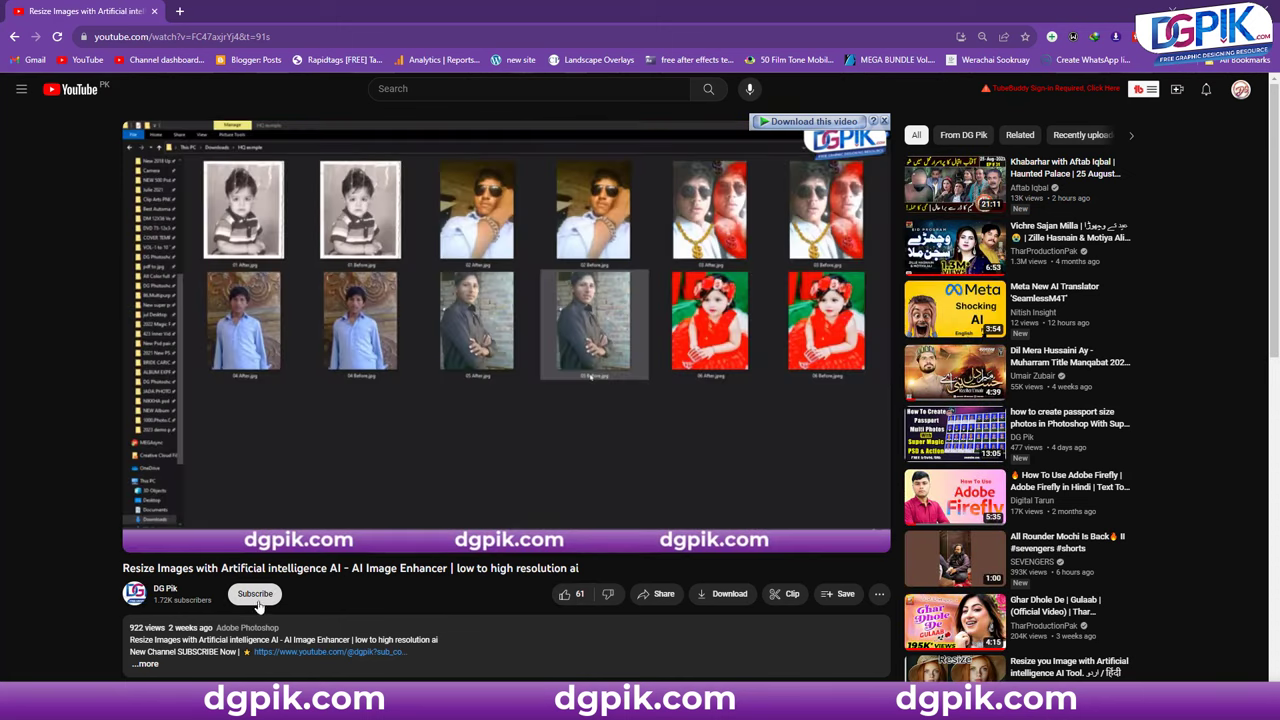
{"action": "left_click", "coordinate": [257, 597]}
{"action": "left_click", "coordinate": [268, 597]}
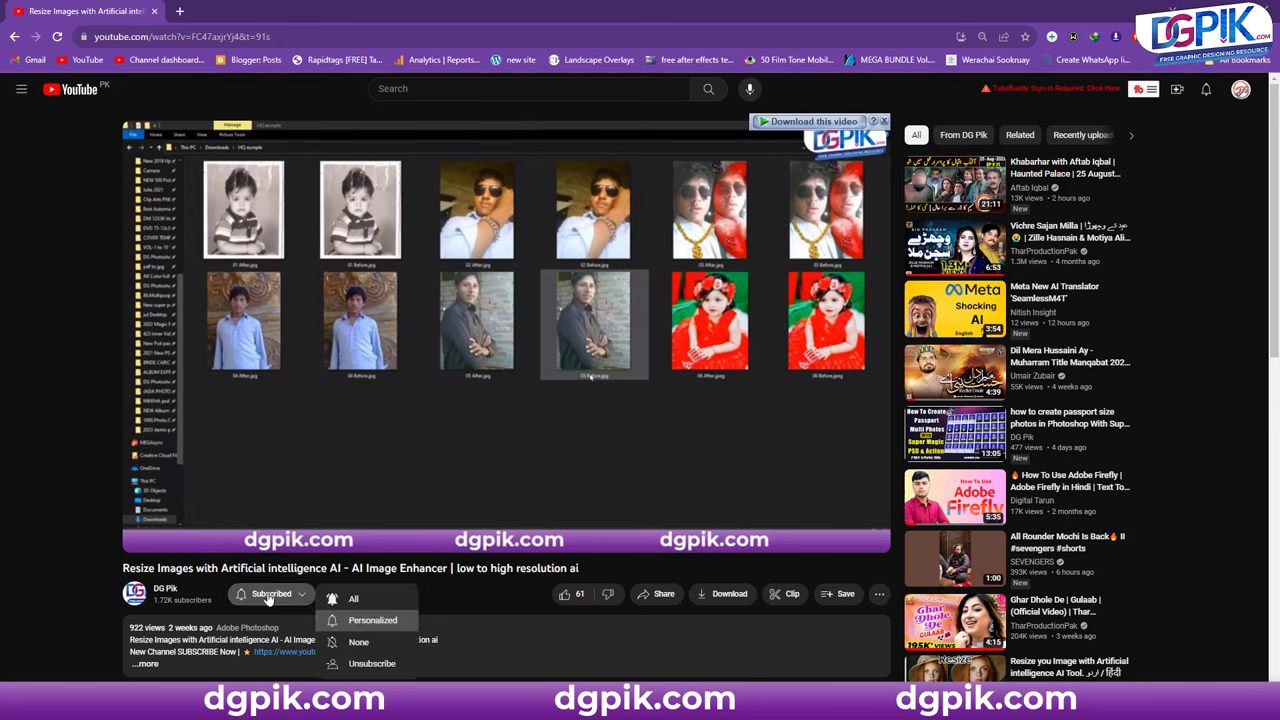
{"action": "left_click", "coordinate": [345, 598]}
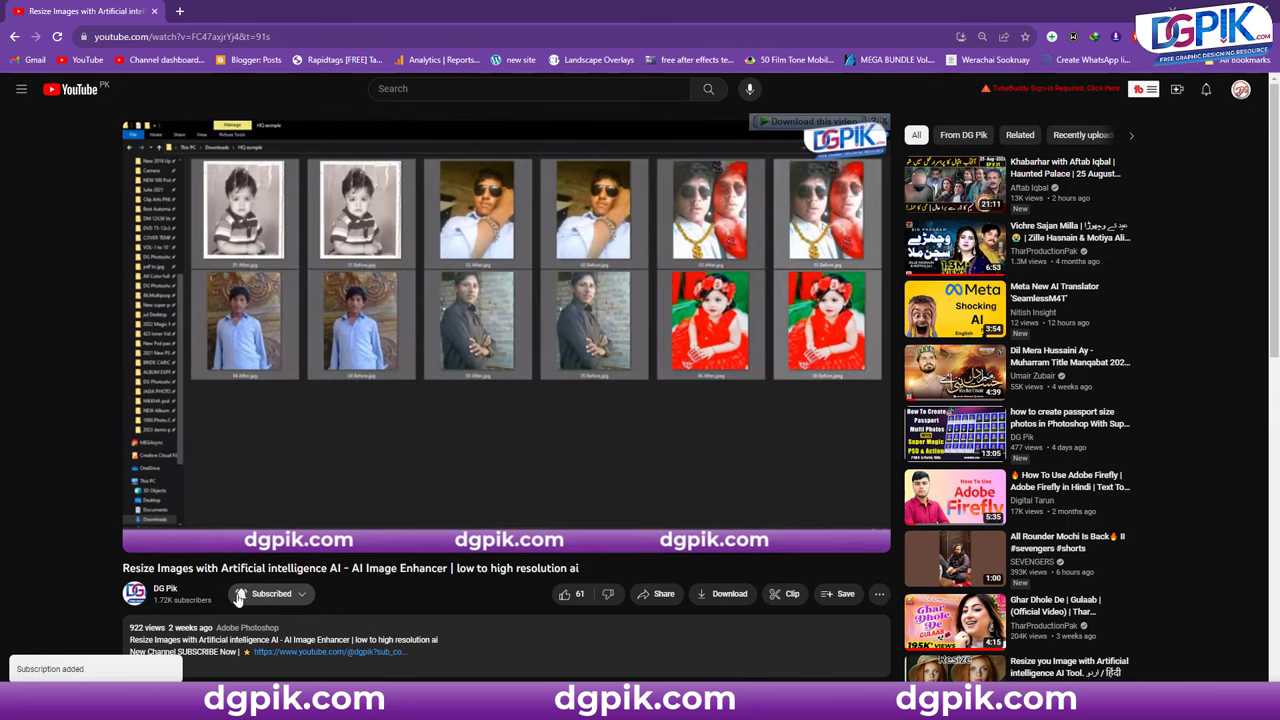
{"action": "left_click", "coordinate": [570, 597]}
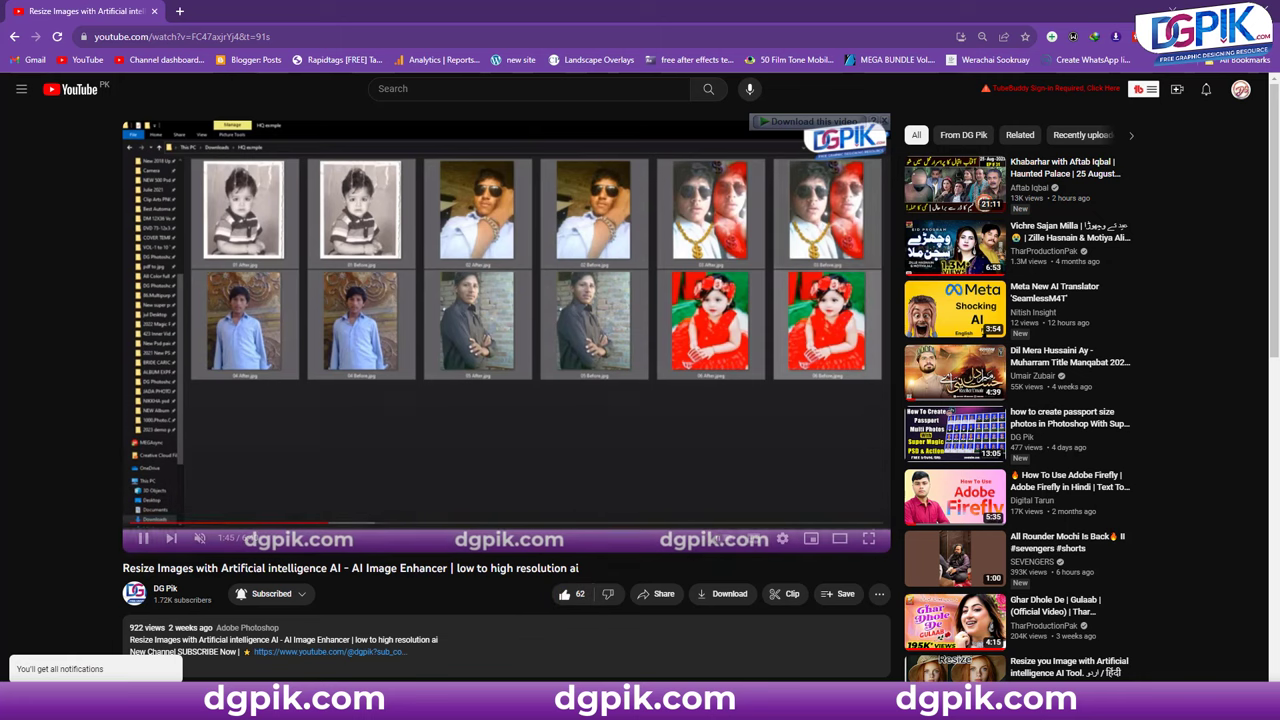
- Scroll down the video page and start writing a comment
{"action": "scroll", "coordinate": [501, 520], "scroll_direction": "down", "scroll_amount": 2}
{"action": "scroll", "coordinate": [501, 520], "scroll_direction": "up", "scroll_amount": 2}
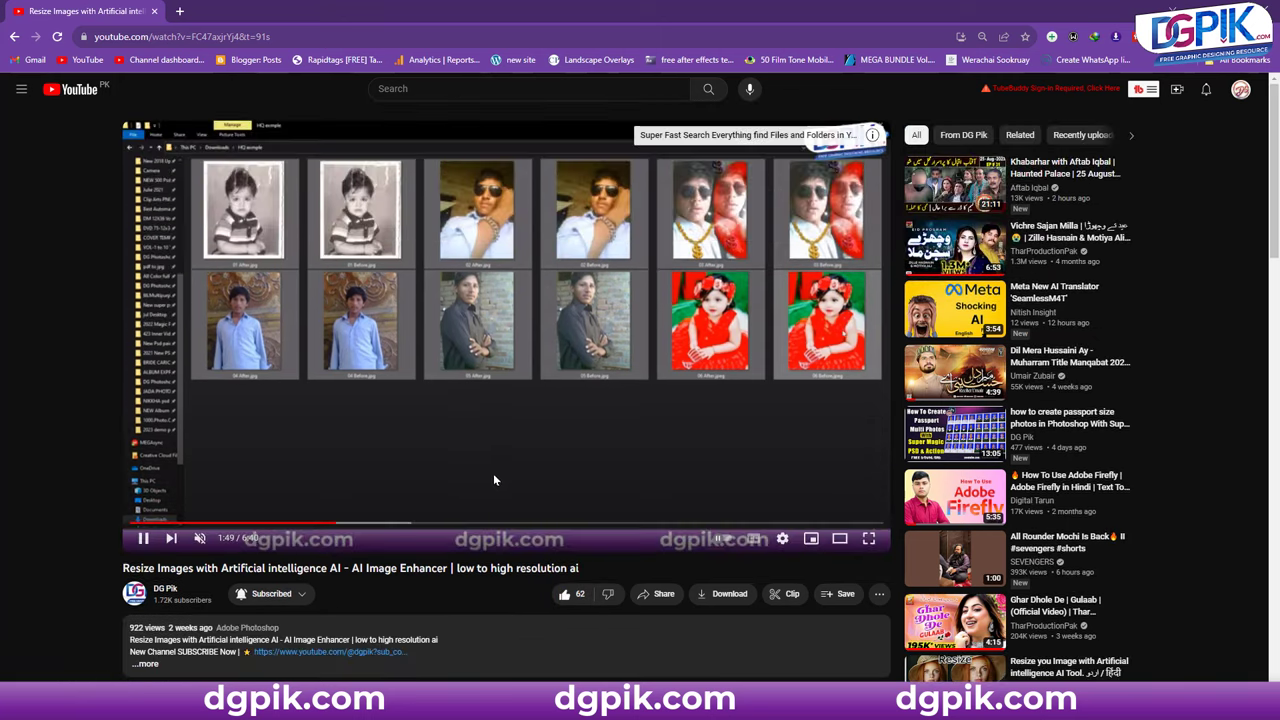
{"action": "scroll", "coordinate": [500, 500], "scroll_direction": "down", "scroll_amount": 1}
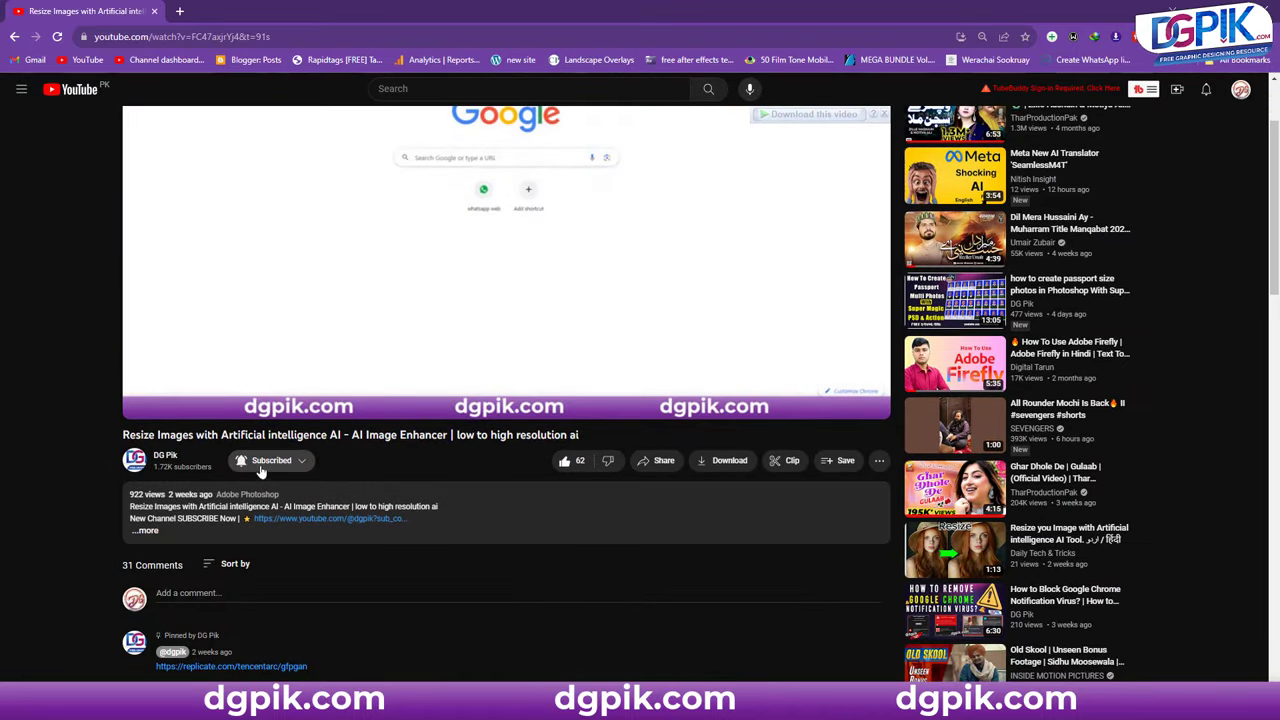
{"action": "scroll", "coordinate": [260, 470], "scroll_direction": "down", "scroll_amount": 2}
{"action": "left_click", "coordinate": [198, 396]}
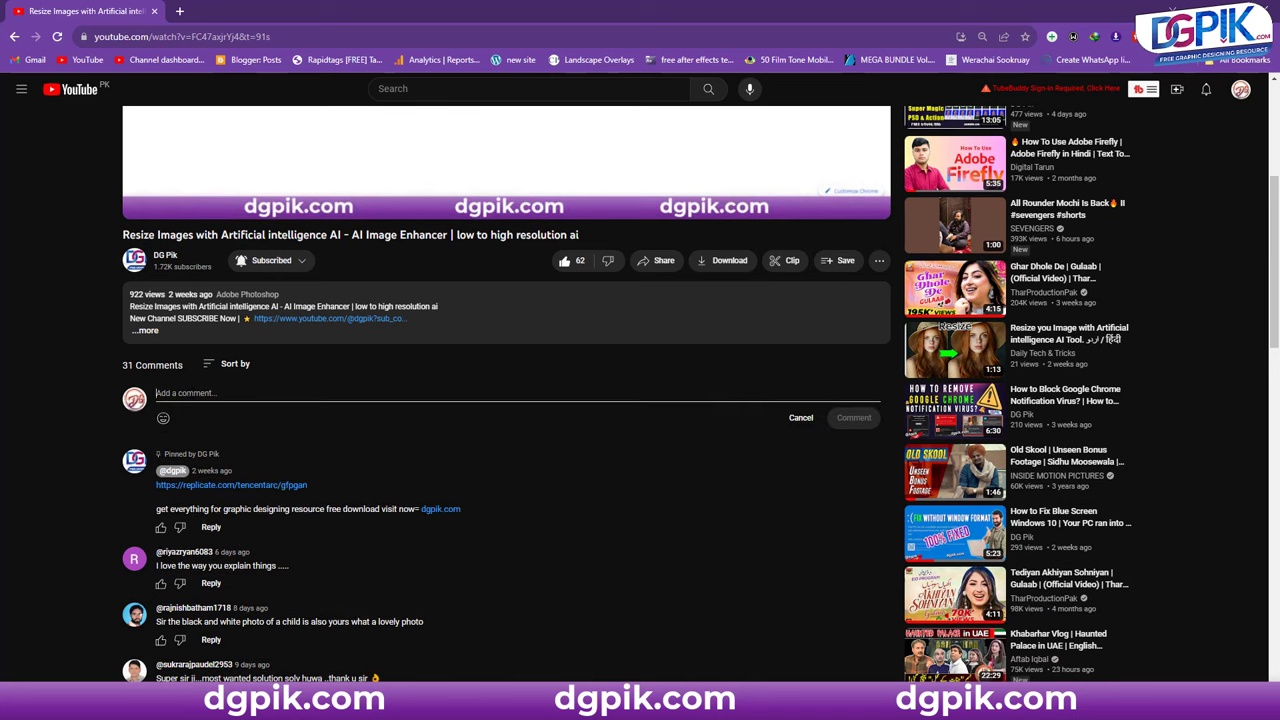
{"action": "scroll", "coordinate": [210, 432], "scroll_direction": "up", "scroll_amount": 2}
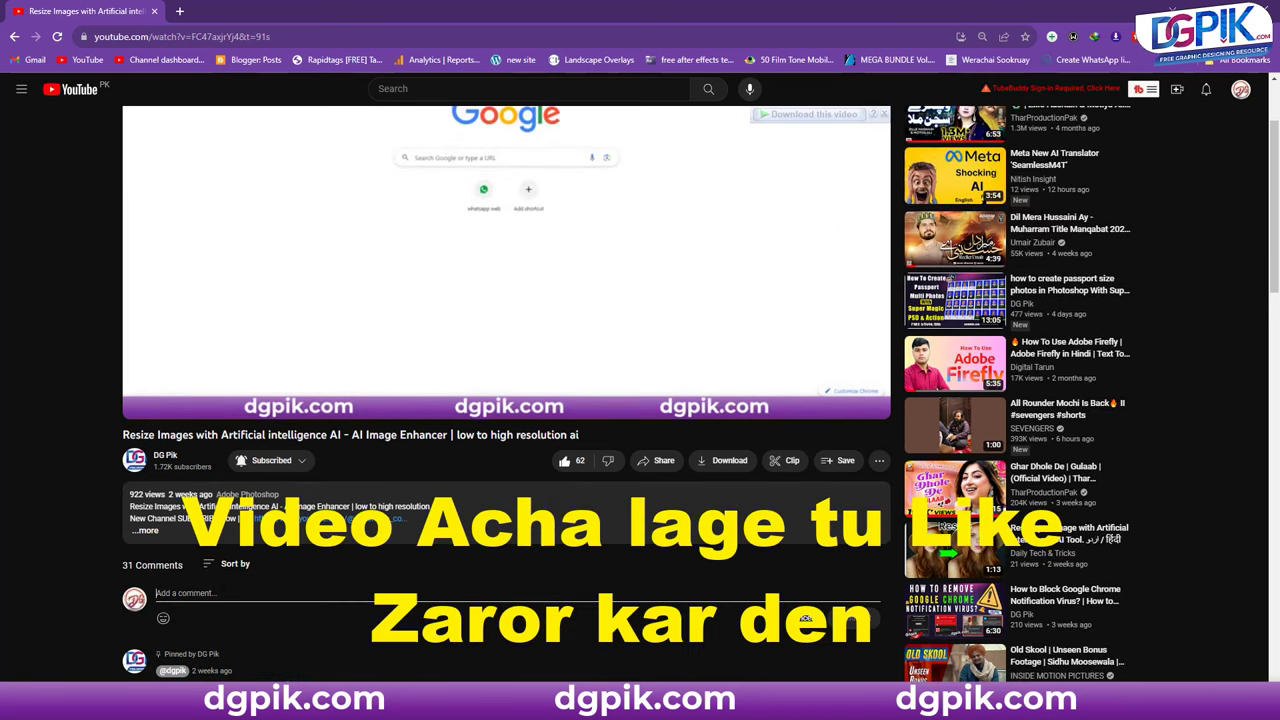
{"action": "left_click", "coordinate": [185, 593]}
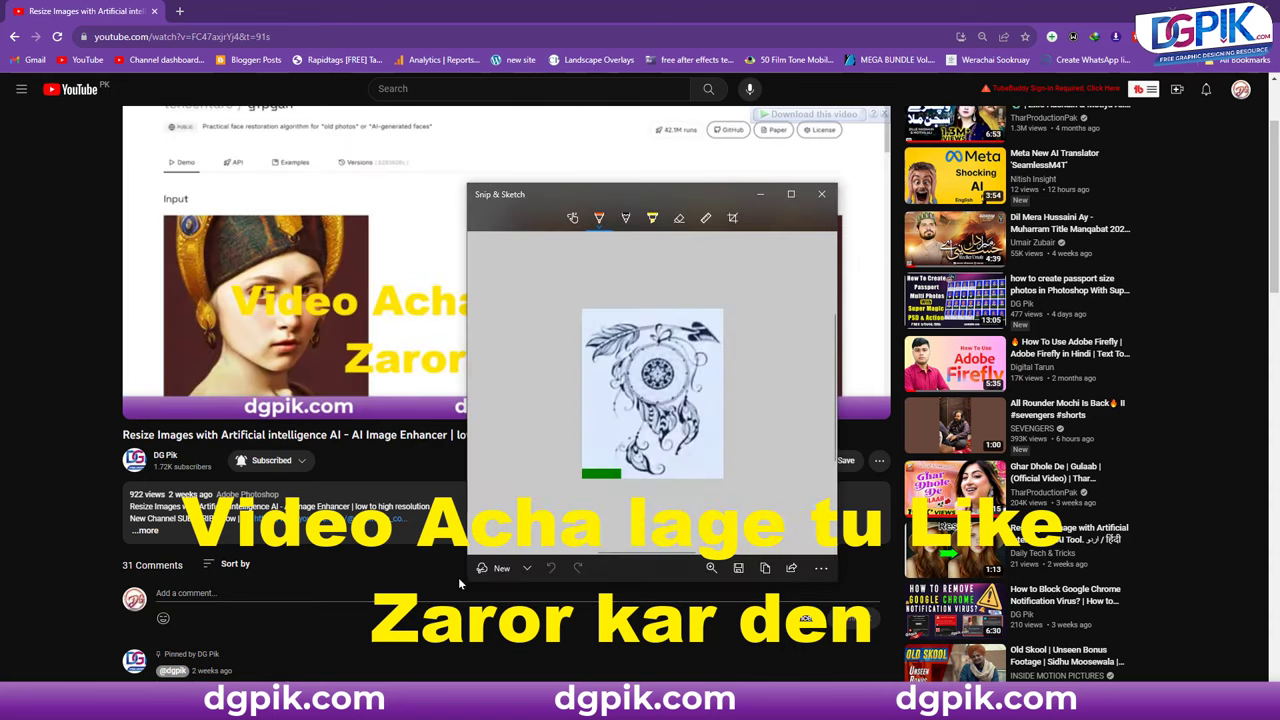
- Snip the browser page, mark the comment area and like count in orange, and copy it
{"action": "left_click", "coordinate": [492, 568]}
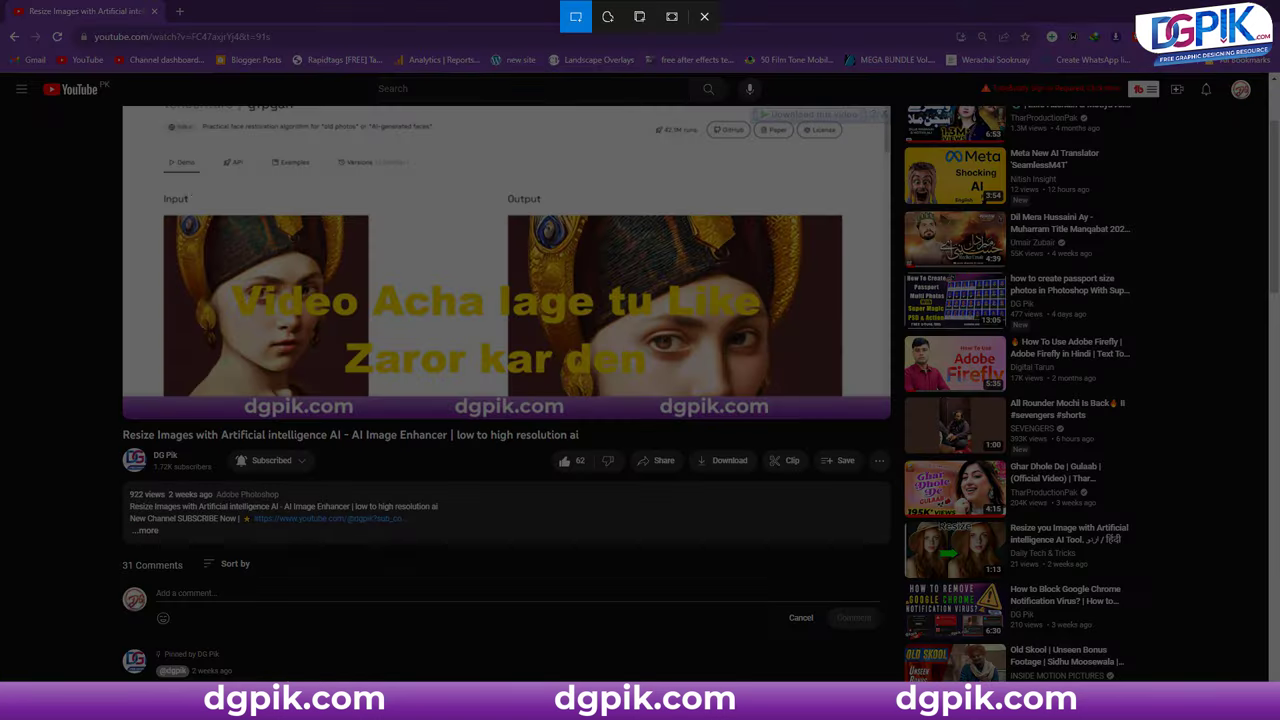
{"action": "left_click_drag", "start_coordinate": [106, 106], "coordinate": [897, 676]}
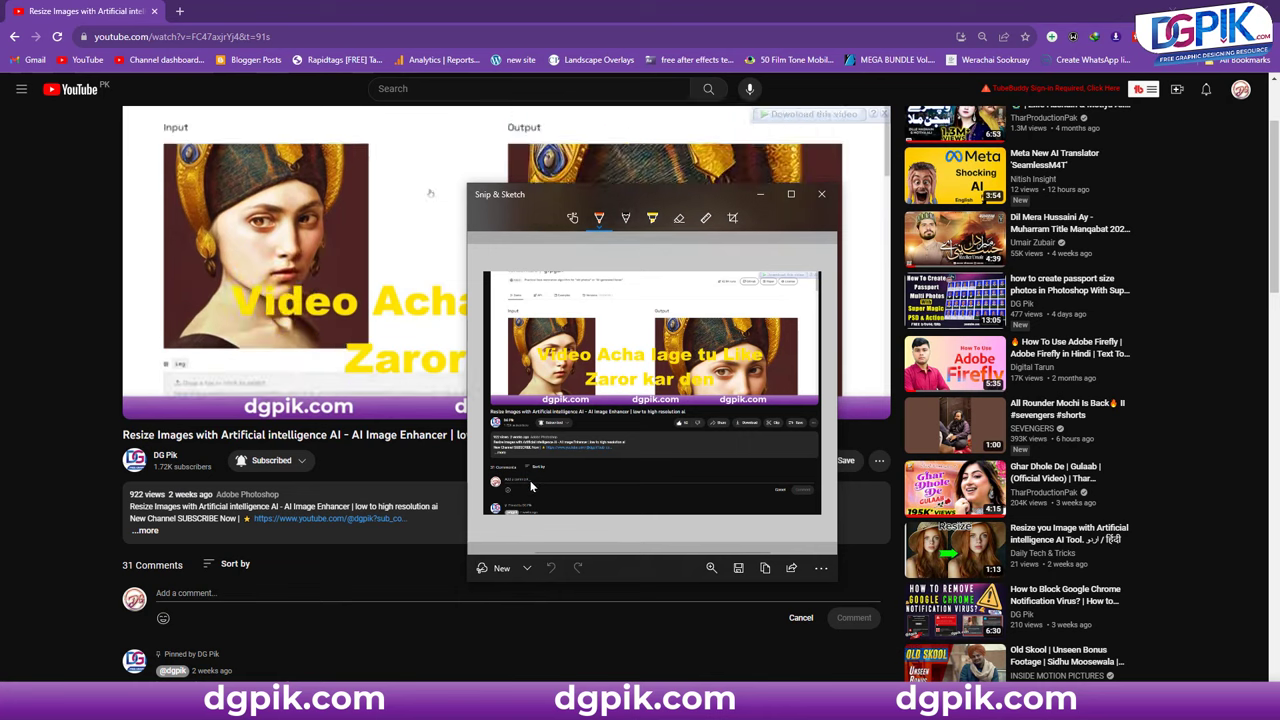
{"action": "left_click_drag", "start_coordinate": [527, 482], "coordinate": [601, 461]}
{"action": "left_click_drag", "start_coordinate": [700, 424], "coordinate": [714, 411]}
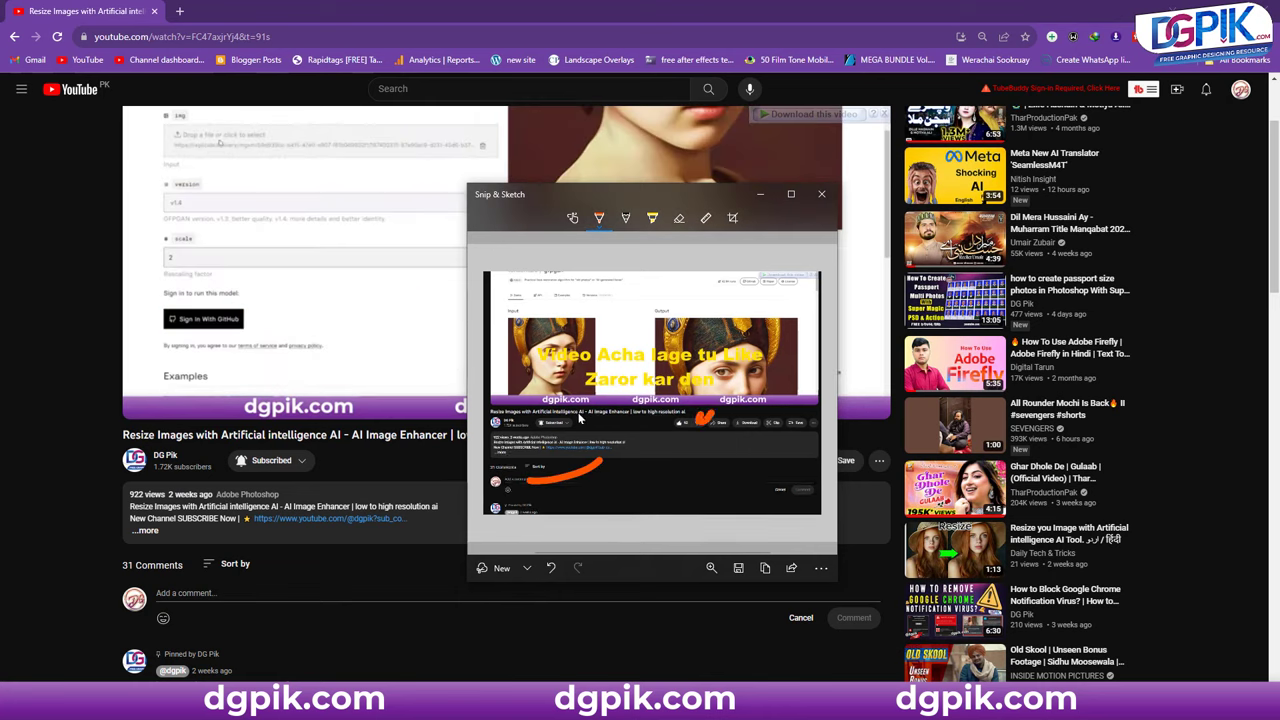
{"action": "left_click_drag", "start_coordinate": [577, 418], "coordinate": [601, 418]}
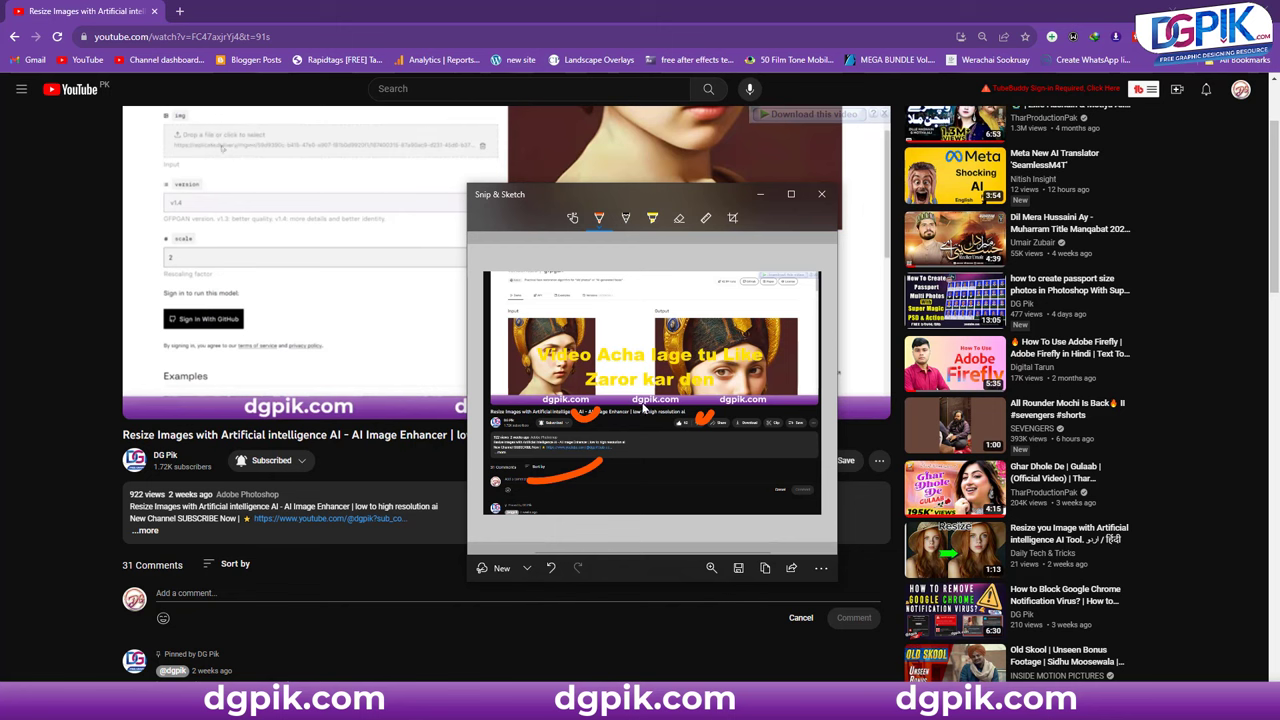
{"action": "left_click", "coordinate": [764, 567]}
- Dismiss the screenshot editor and expand the YouTube video's description to read it
{"action": "left_click", "coordinate": [761, 195]}
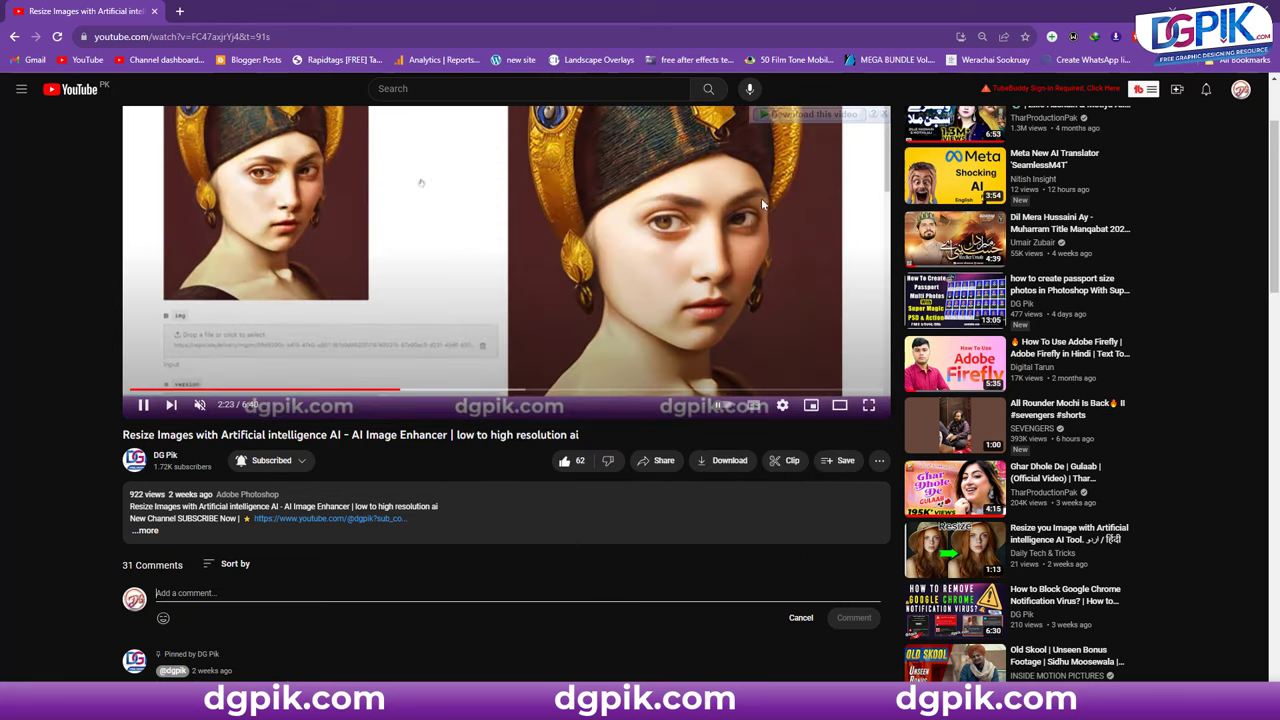
{"action": "left_click", "coordinate": [482, 522]}
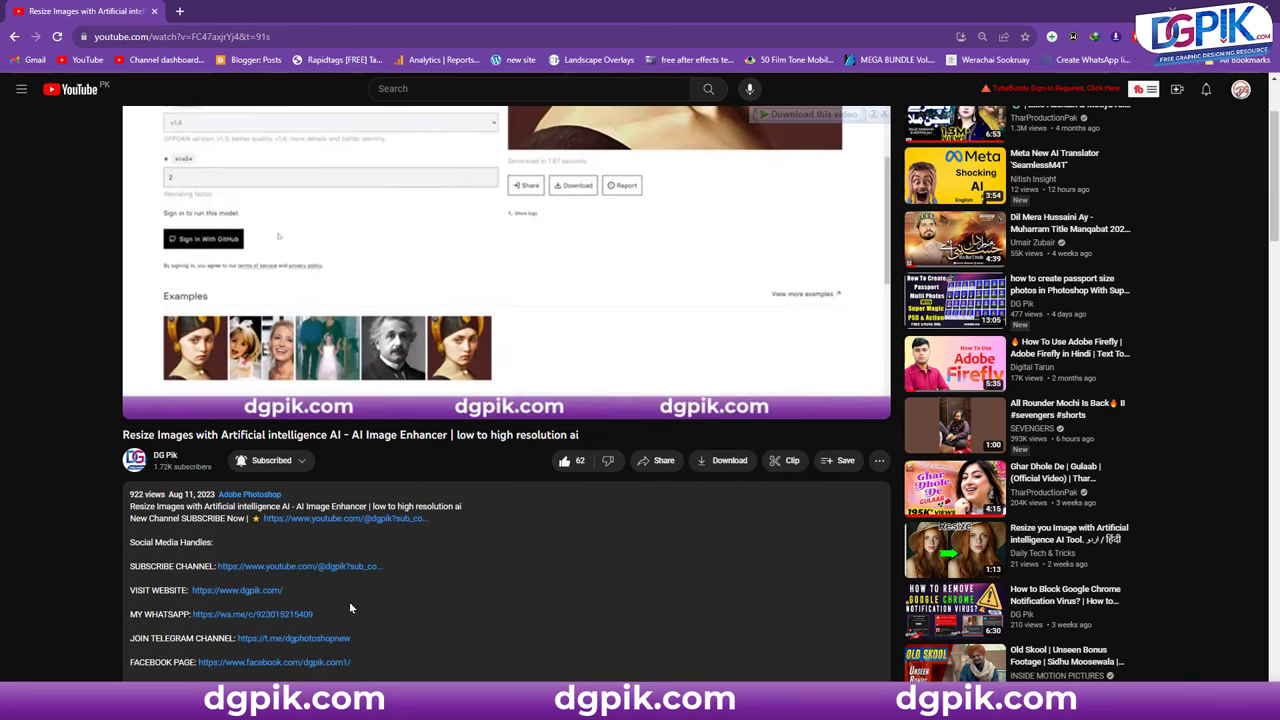
{"action": "scroll", "coordinate": [300, 520], "scroll_direction": "down", "scroll_amount": 1}
{"action": "scroll", "coordinate": [571, 497], "scroll_direction": "down", "scroll_amount": 4}
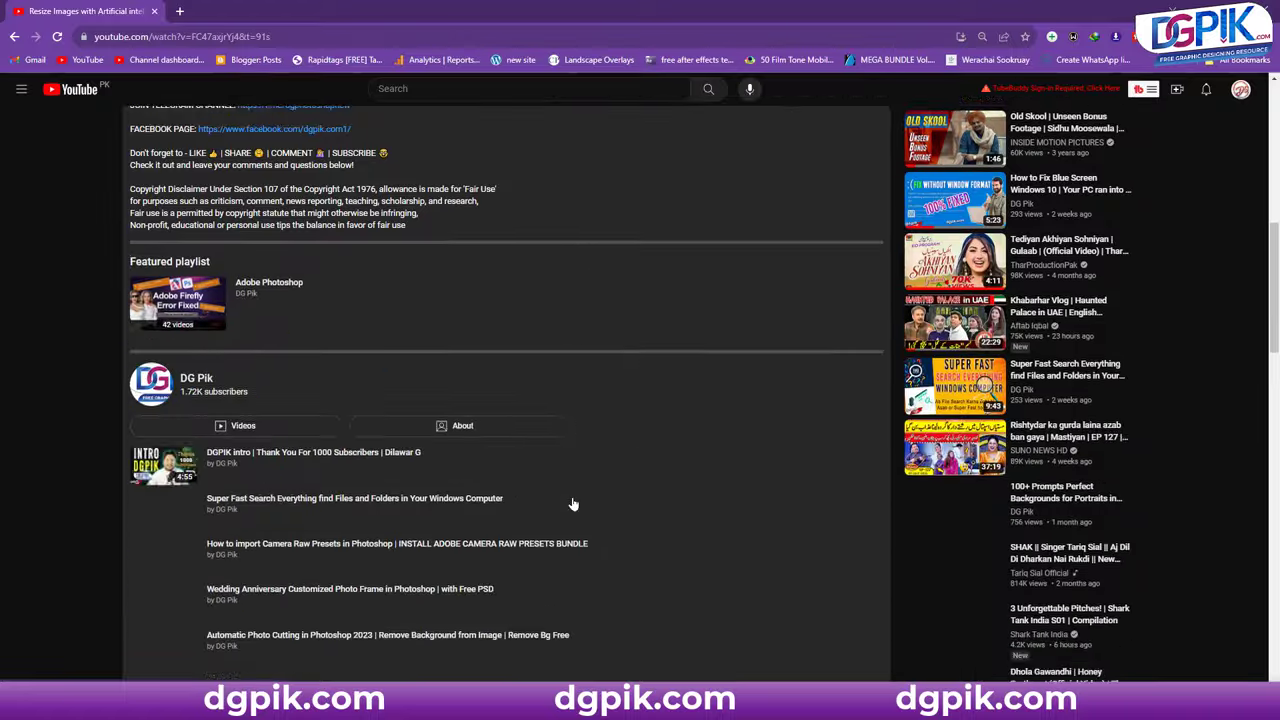
{"action": "scroll", "coordinate": [573, 504], "scroll_direction": "up", "scroll_amount": 4}
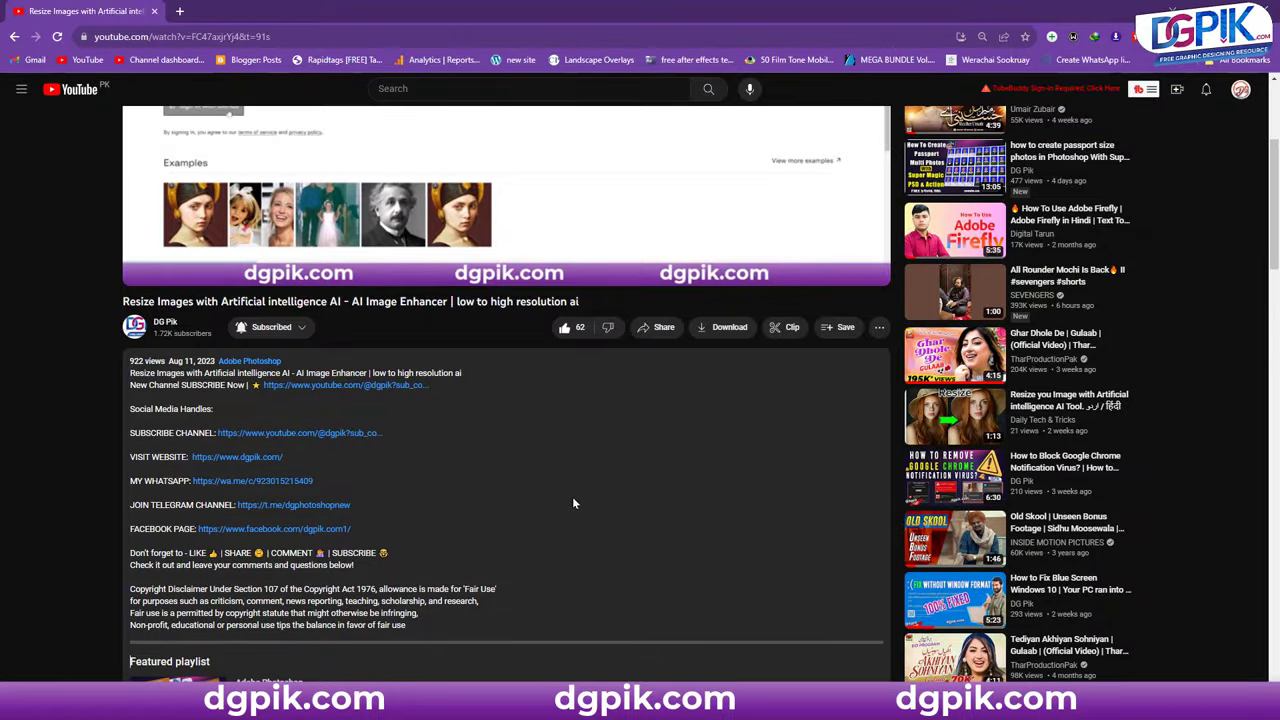
- Copy the video's share link and close the Share dialog
{"action": "left_click", "coordinate": [655, 329]}
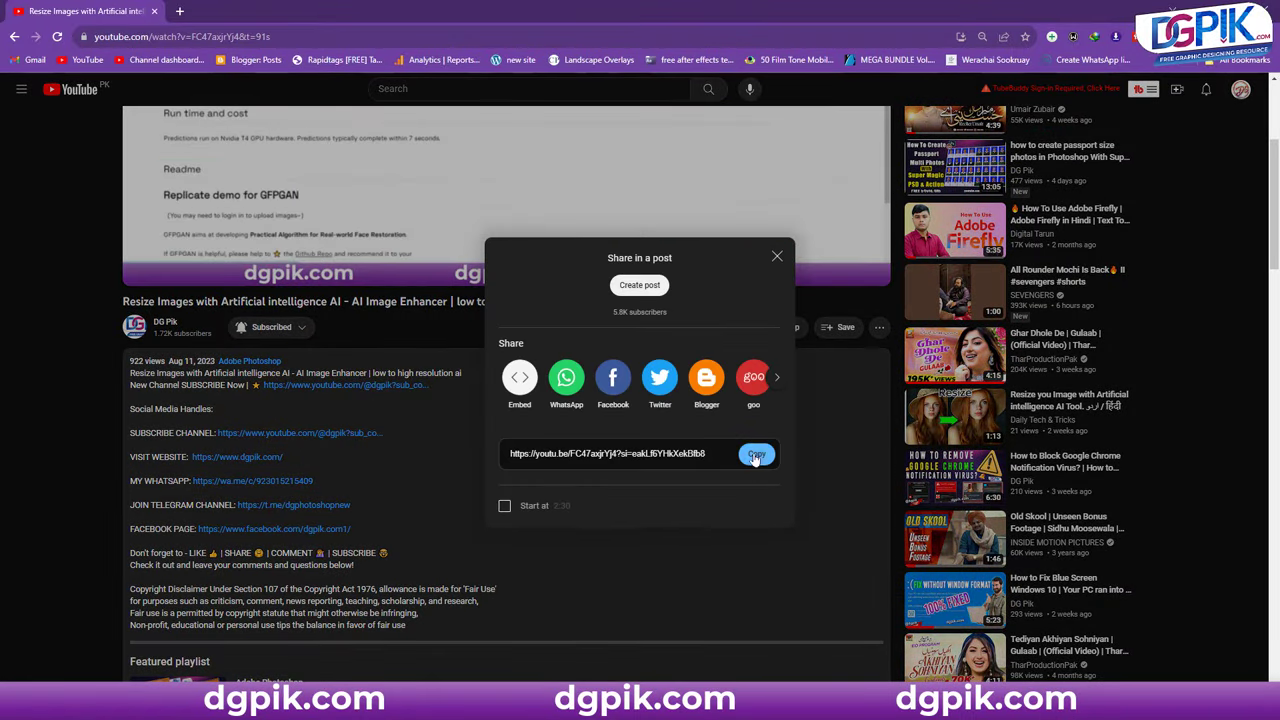
{"action": "left_click", "coordinate": [756, 456]}
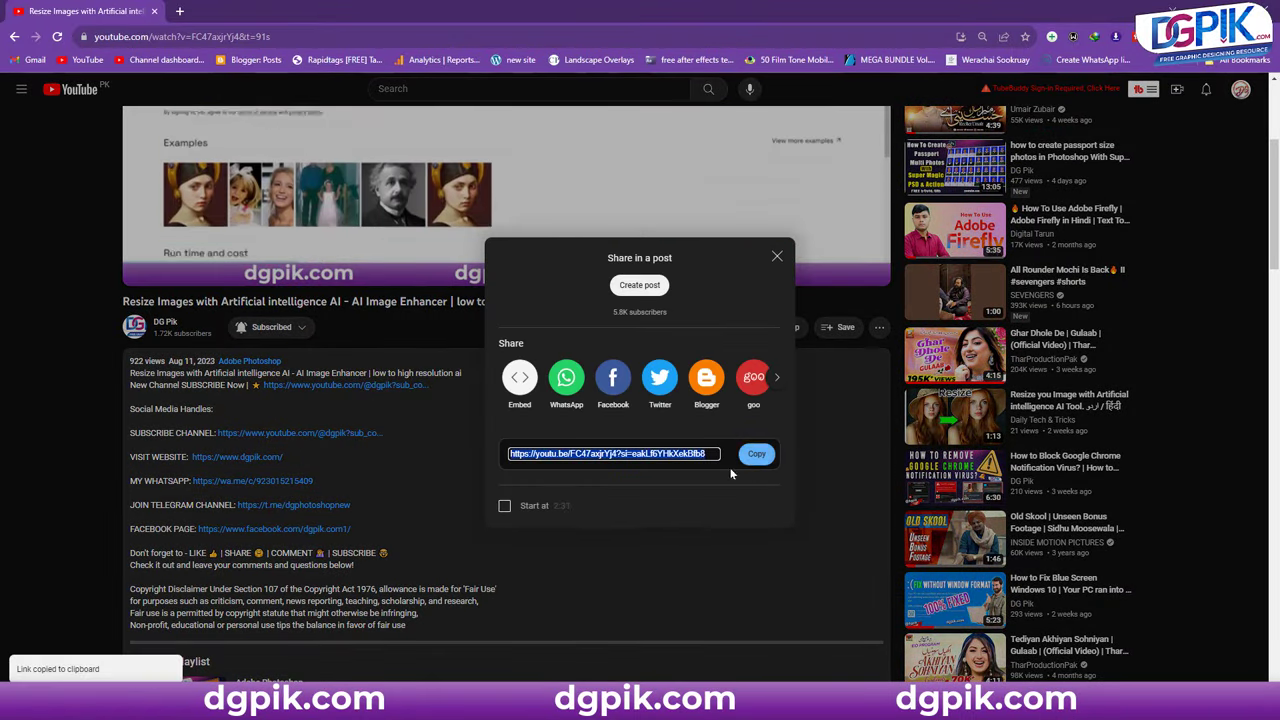
{"action": "left_click", "coordinate": [777, 258]}
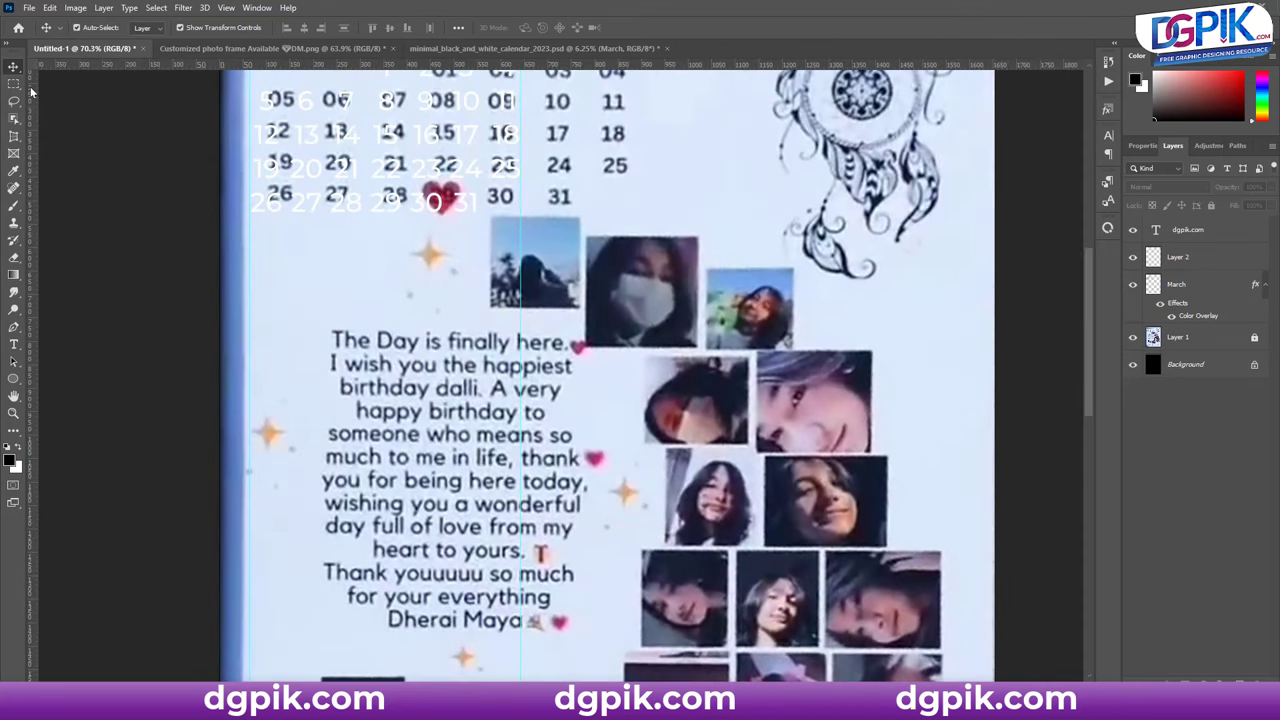
- With the Frame tool, draw frames over the three top collage photos
{"action": "left_click", "coordinate": [14, 120]}
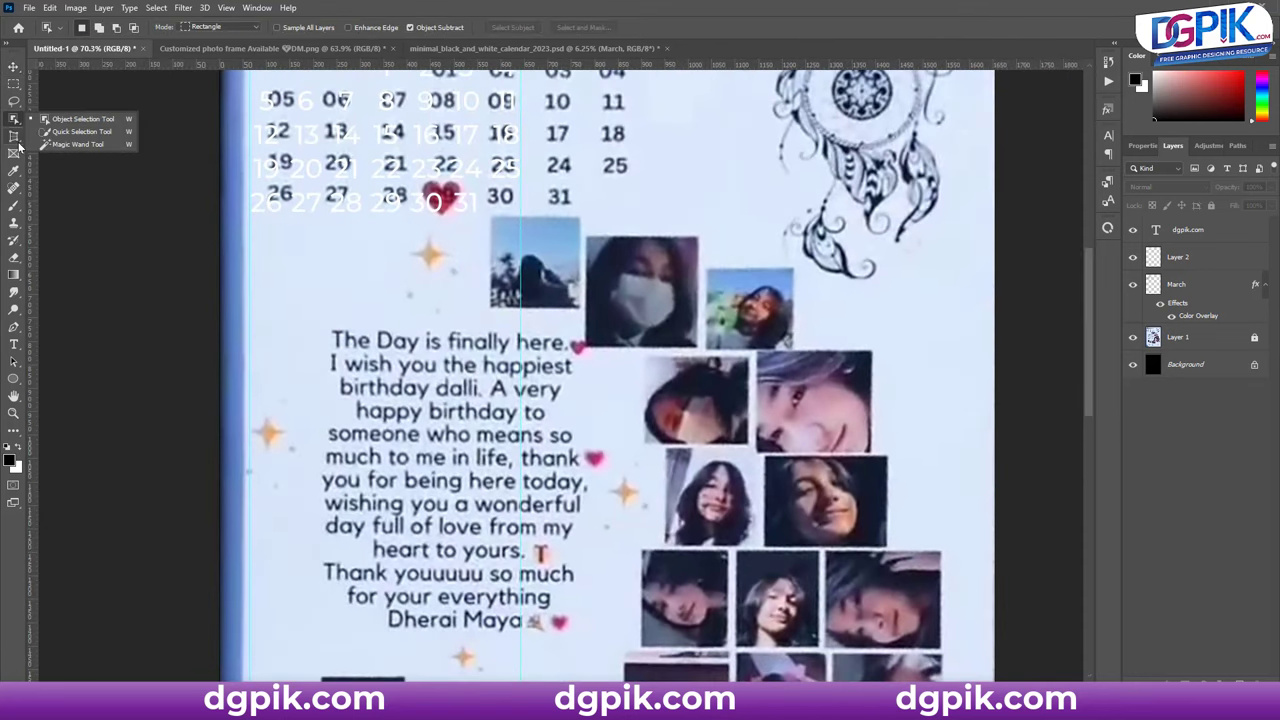
{"action": "left_click", "coordinate": [15, 155]}
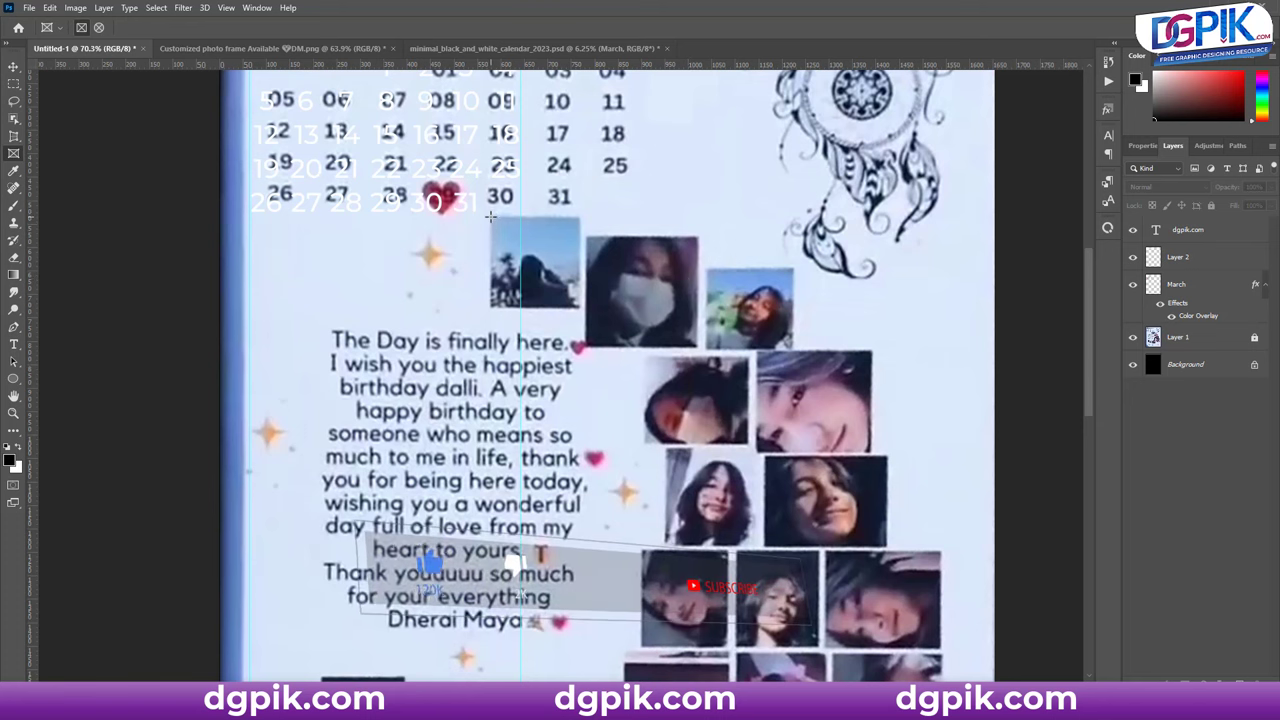
{"action": "left_click_drag", "start_coordinate": [491, 216], "coordinate": [579, 305]}
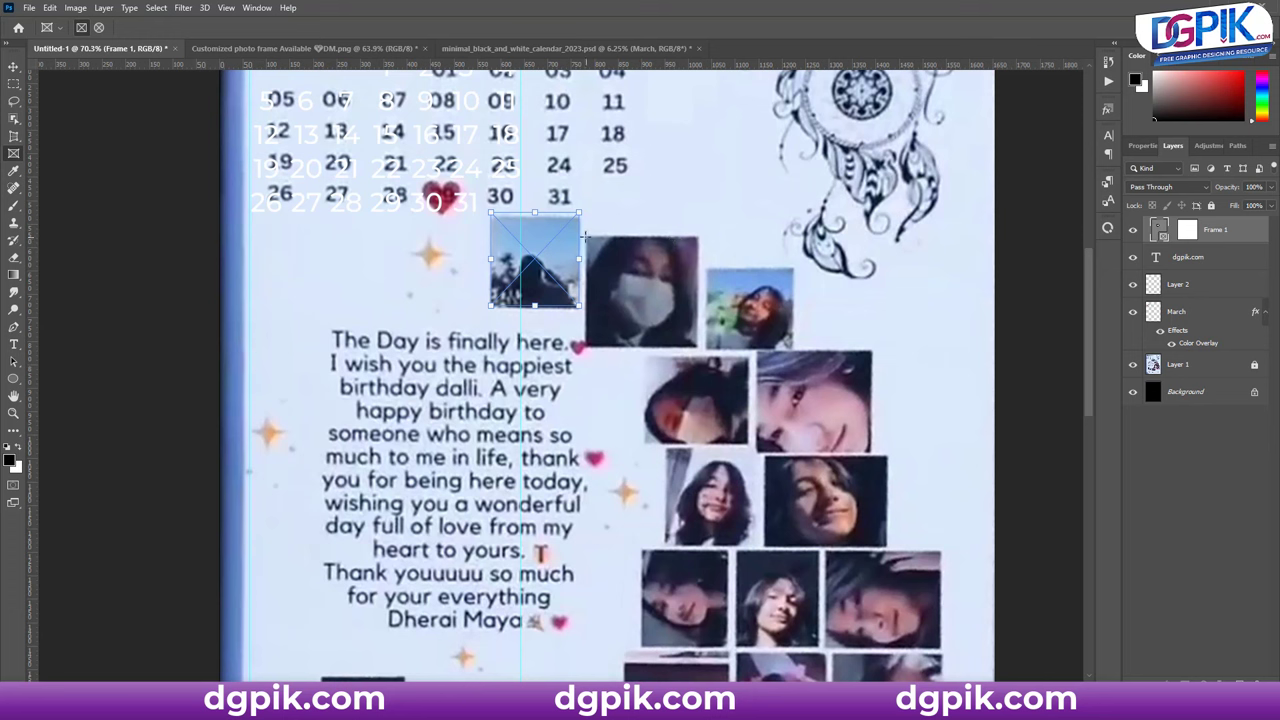
{"action": "left_click_drag", "start_coordinate": [585, 235], "coordinate": [702, 348]}
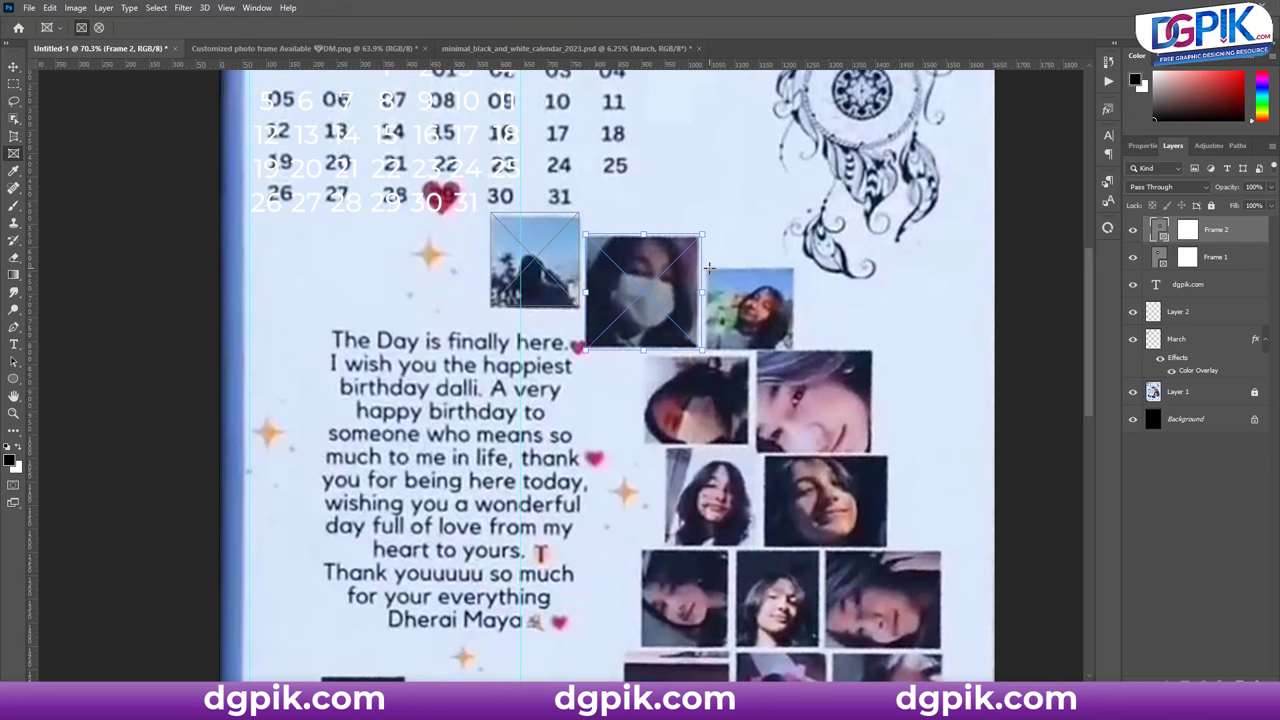
{"action": "left_click_drag", "start_coordinate": [702, 268], "coordinate": [761, 333]}
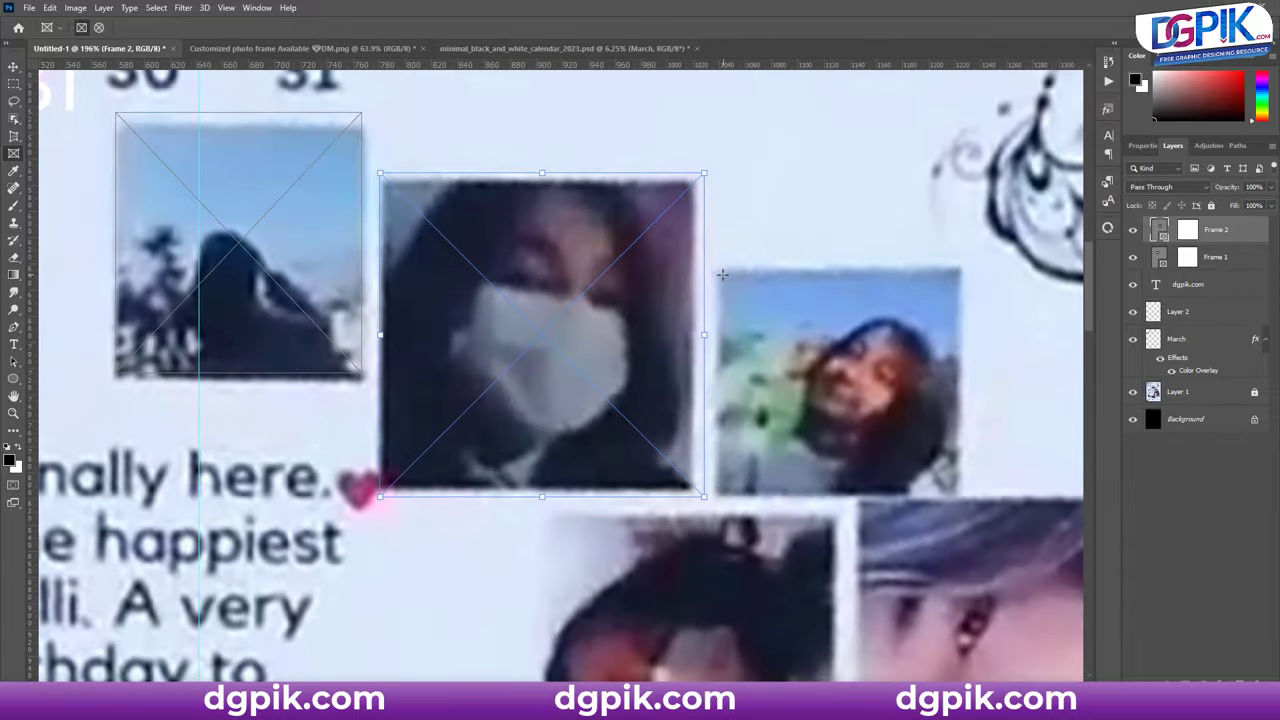
{"action": "left_click_drag", "start_coordinate": [711, 265], "coordinate": [964, 497]}
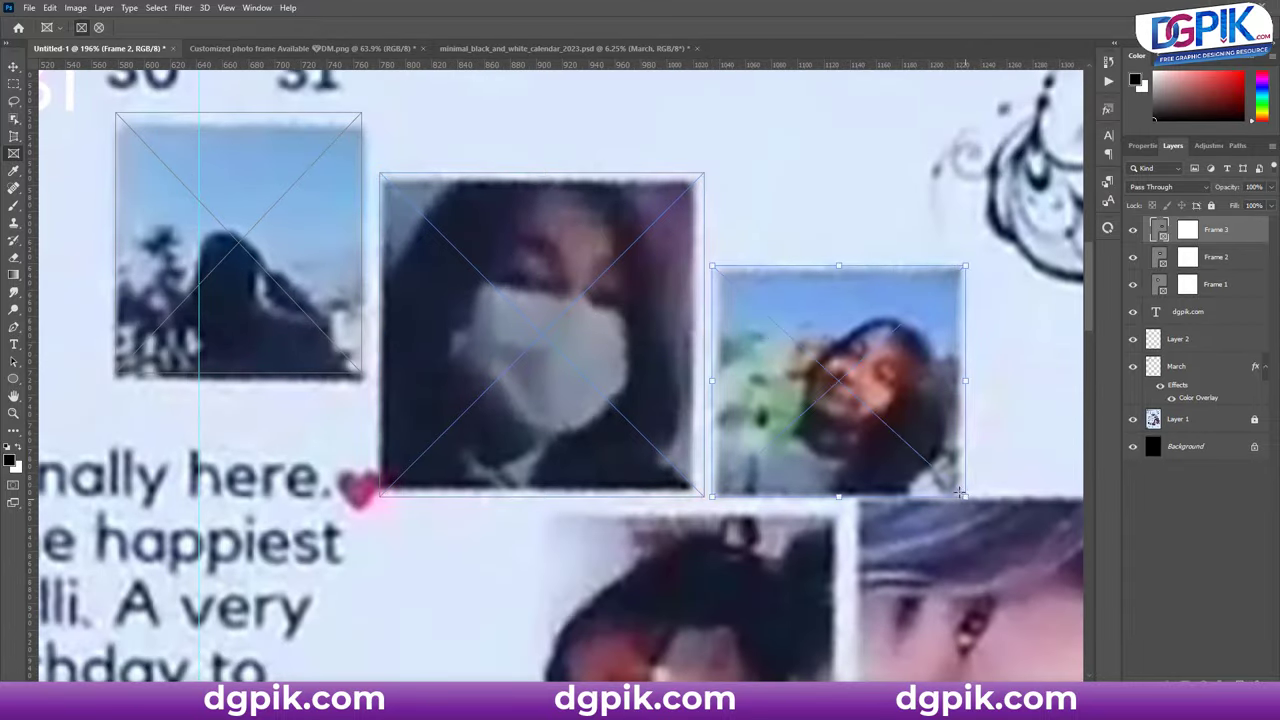
- Frame the large smiling-face photo, the photo to its left, and the long-haired girl photo
{"action": "left_click_drag", "start_coordinate": [956, 403], "coordinate": [630, 208]}
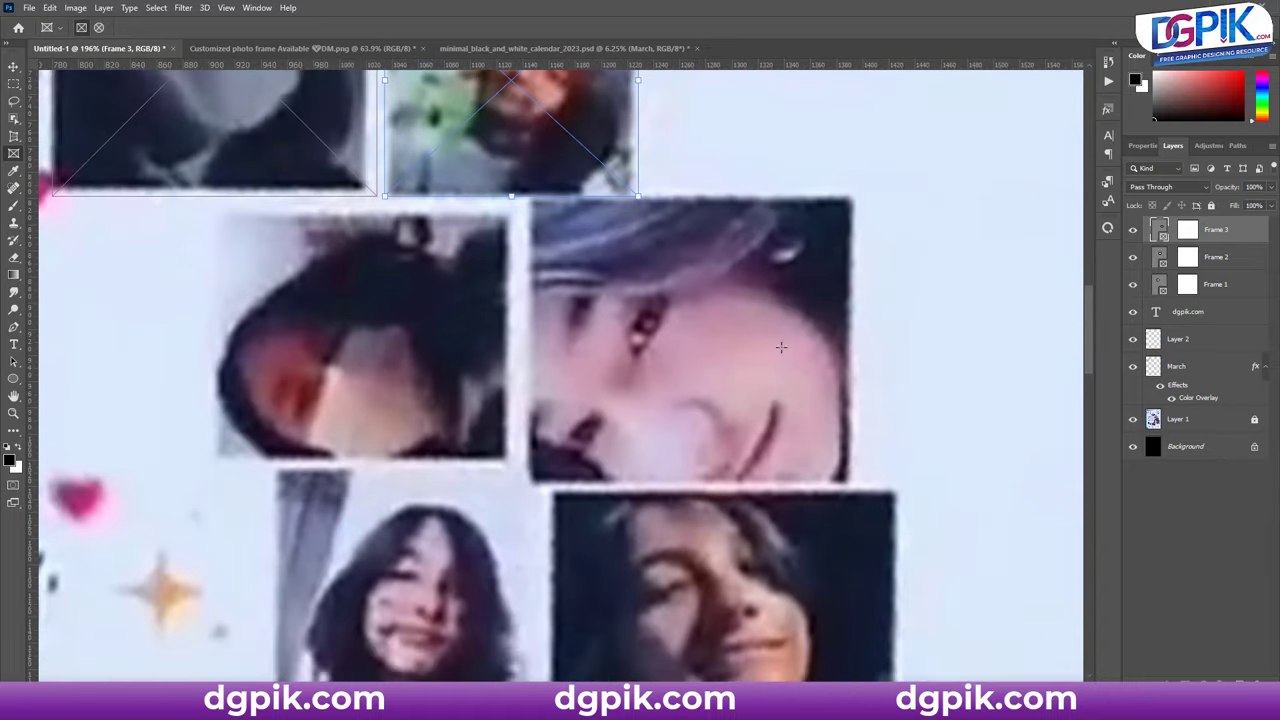
{"action": "left_click_drag", "start_coordinate": [850, 480], "coordinate": [530, 198]}
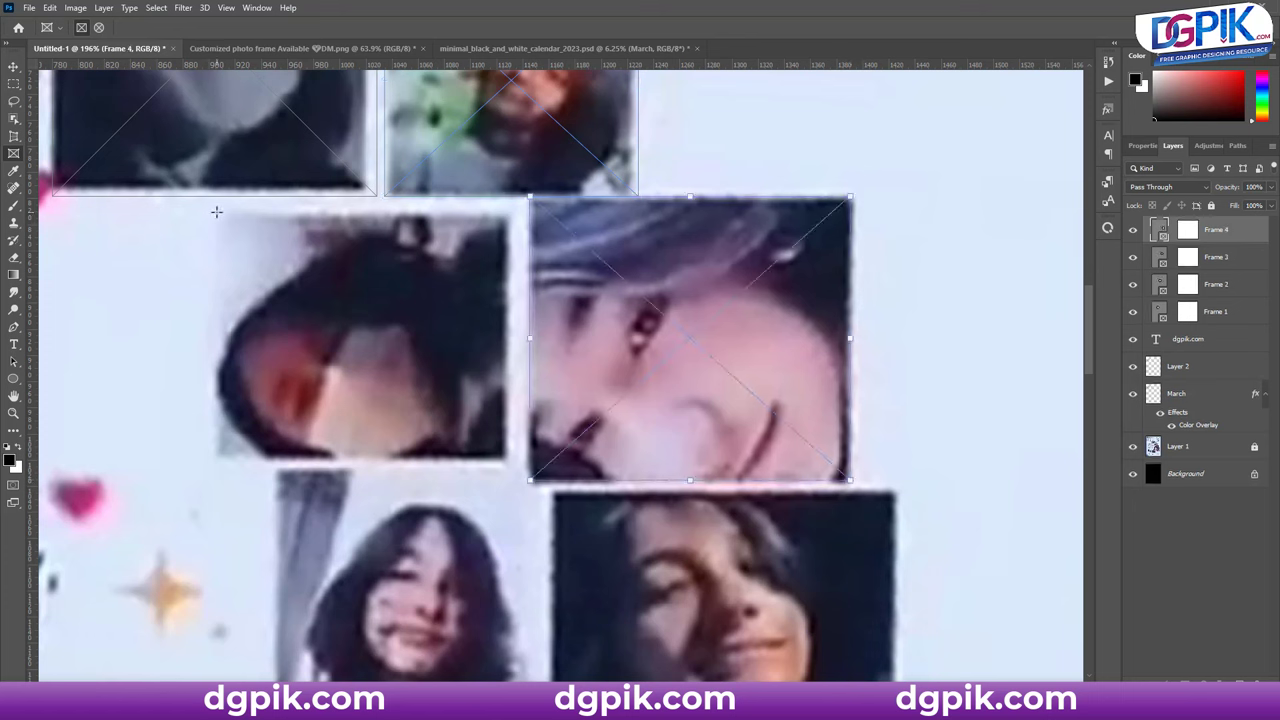
{"action": "left_click_drag", "start_coordinate": [216, 211], "coordinate": [507, 462]}
{"action": "scroll", "coordinate": [528, 565], "scroll_direction": "down", "scroll_amount": 5}
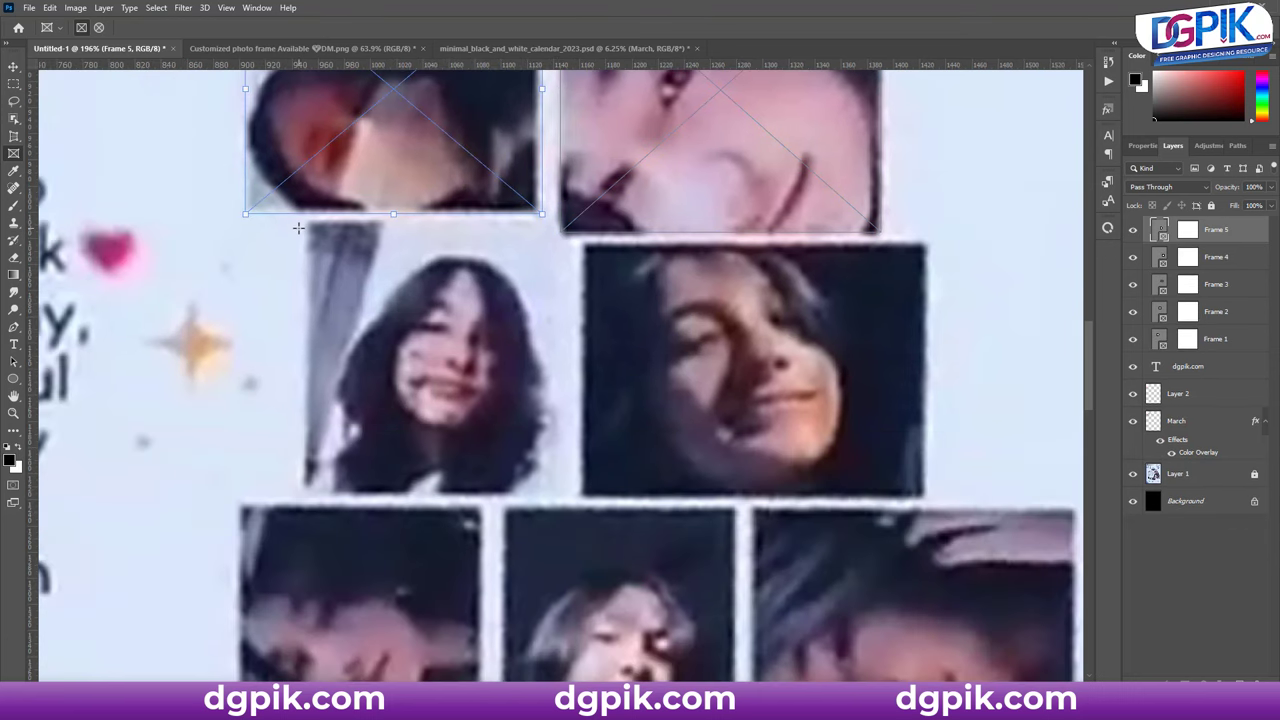
{"action": "left_click_drag", "start_coordinate": [305, 219], "coordinate": [560, 495]}
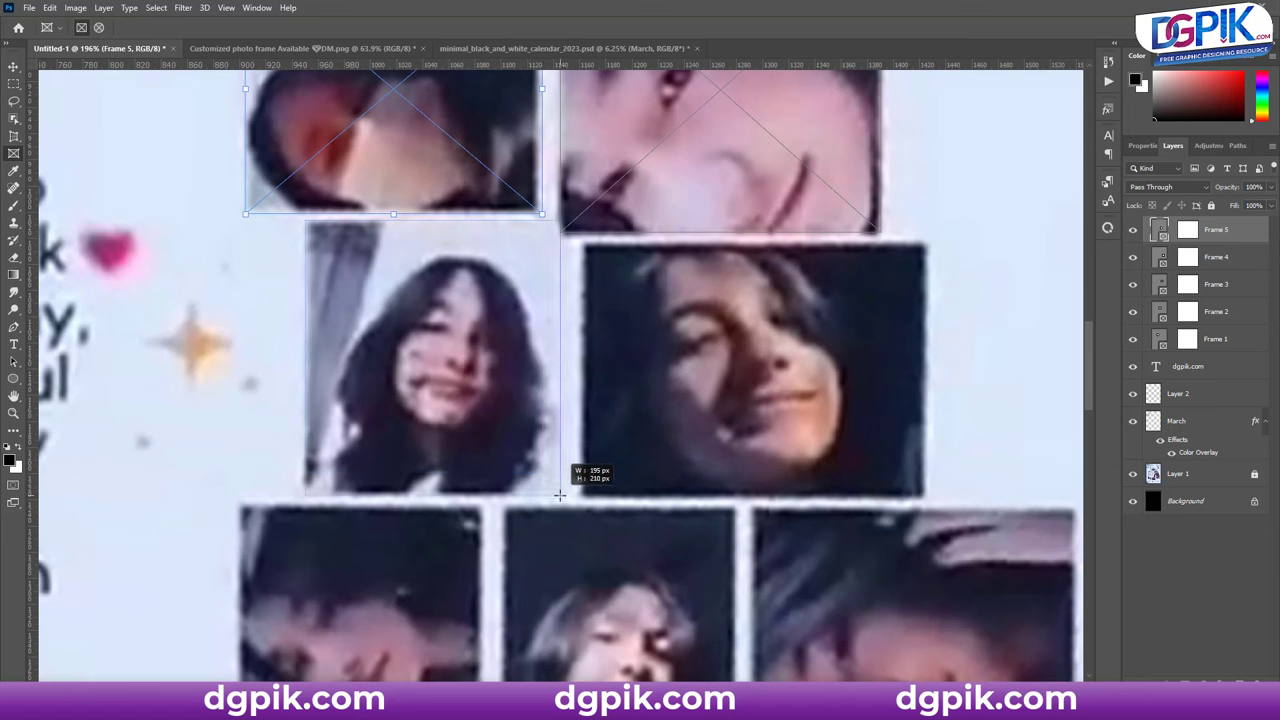
{"action": "left_click_drag", "start_coordinate": [560, 495], "coordinate": [560, 495]}
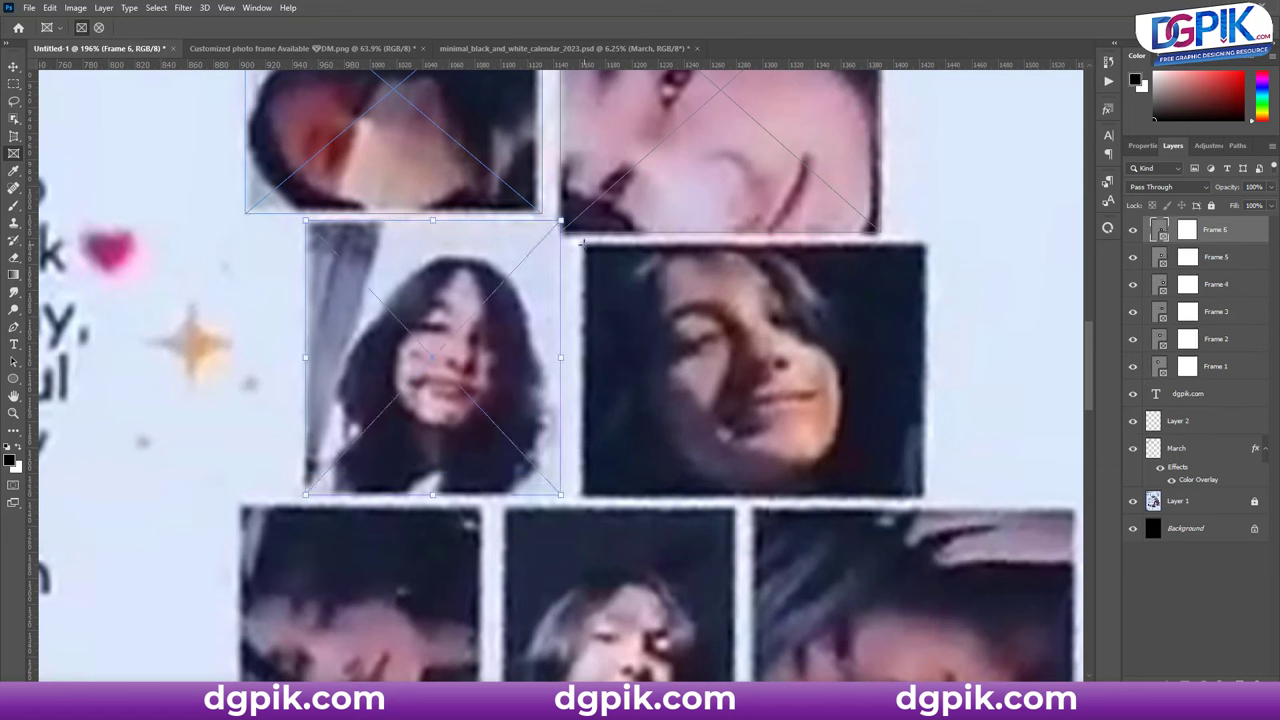
- Frame the photo beside the long-haired girl and the left, middle and right photos of the next row
{"action": "left_click_drag", "start_coordinate": [581, 241], "coordinate": [924, 494]}
{"action": "scroll", "coordinate": [164, 178], "scroll_direction": "down", "scroll_amount": 5}
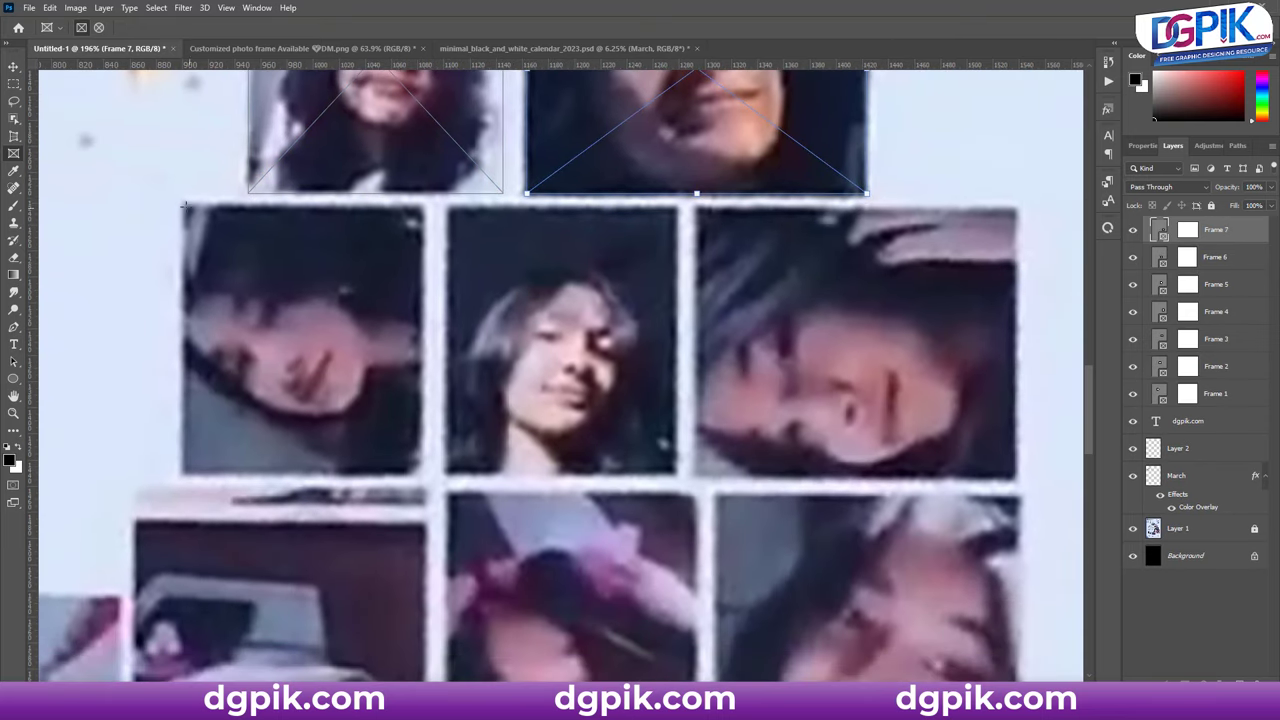
{"action": "left_click_drag", "start_coordinate": [179, 203], "coordinate": [431, 480]}
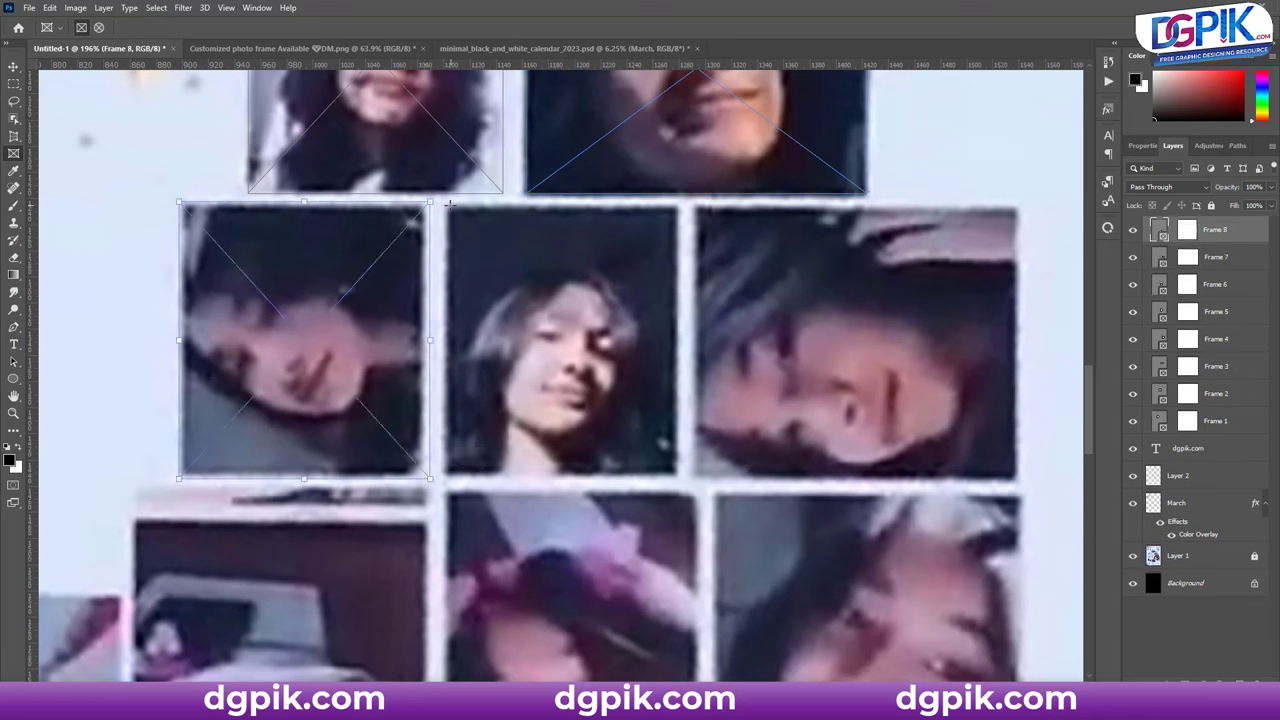
{"action": "left_click_drag", "start_coordinate": [449, 203], "coordinate": [677, 478]}
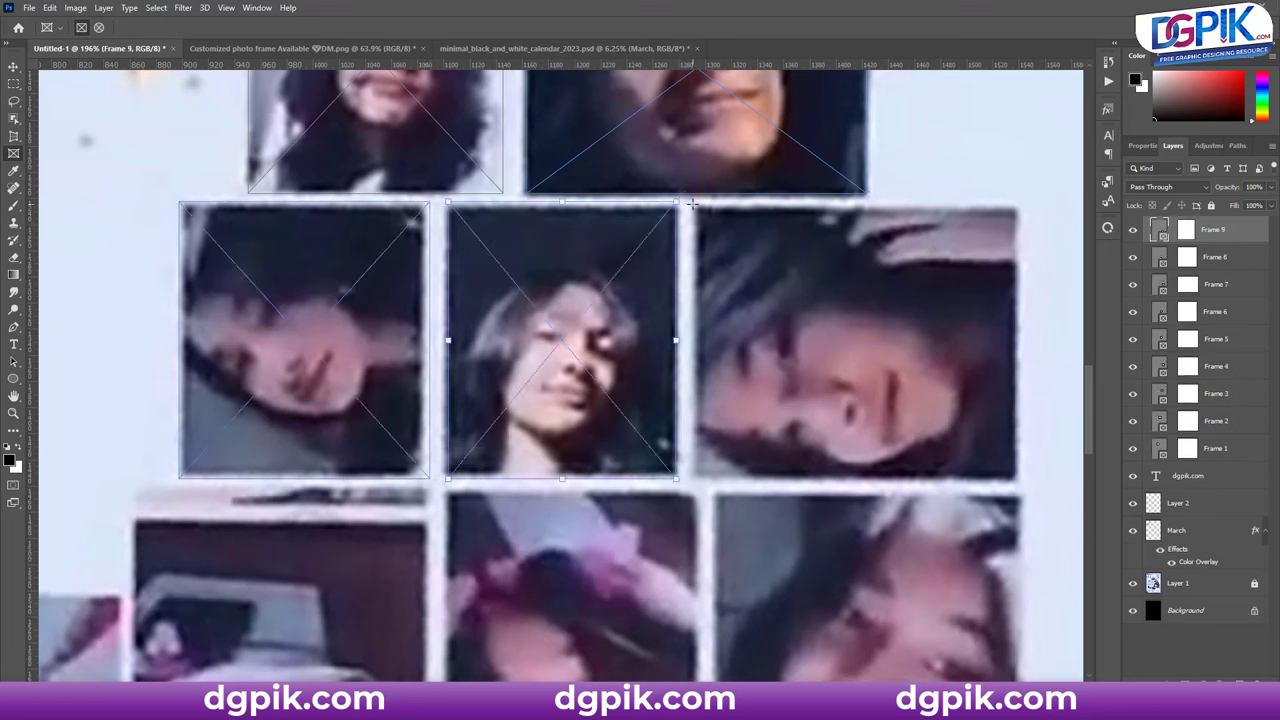
{"action": "left_click_drag", "start_coordinate": [697, 207], "coordinate": [1015, 480]}
- Draw frames over the lower-right, middle lower, lower-left and dark group photos
{"action": "scroll", "coordinate": [789, 289], "scroll_direction": "down", "scroll_amount": 2}
{"action": "scroll", "coordinate": [789, 289], "scroll_direction": "down", "scroll_amount": 2}
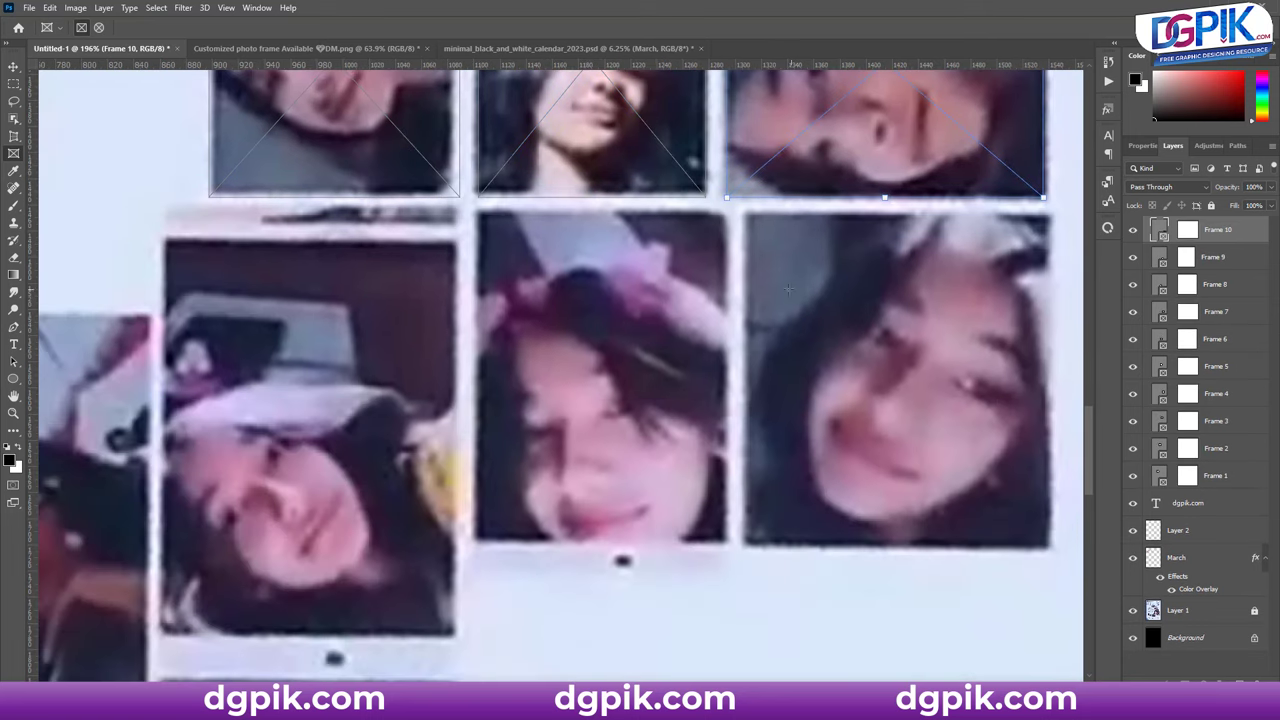
{"action": "left_click_drag", "start_coordinate": [742, 208], "coordinate": [1057, 555]}
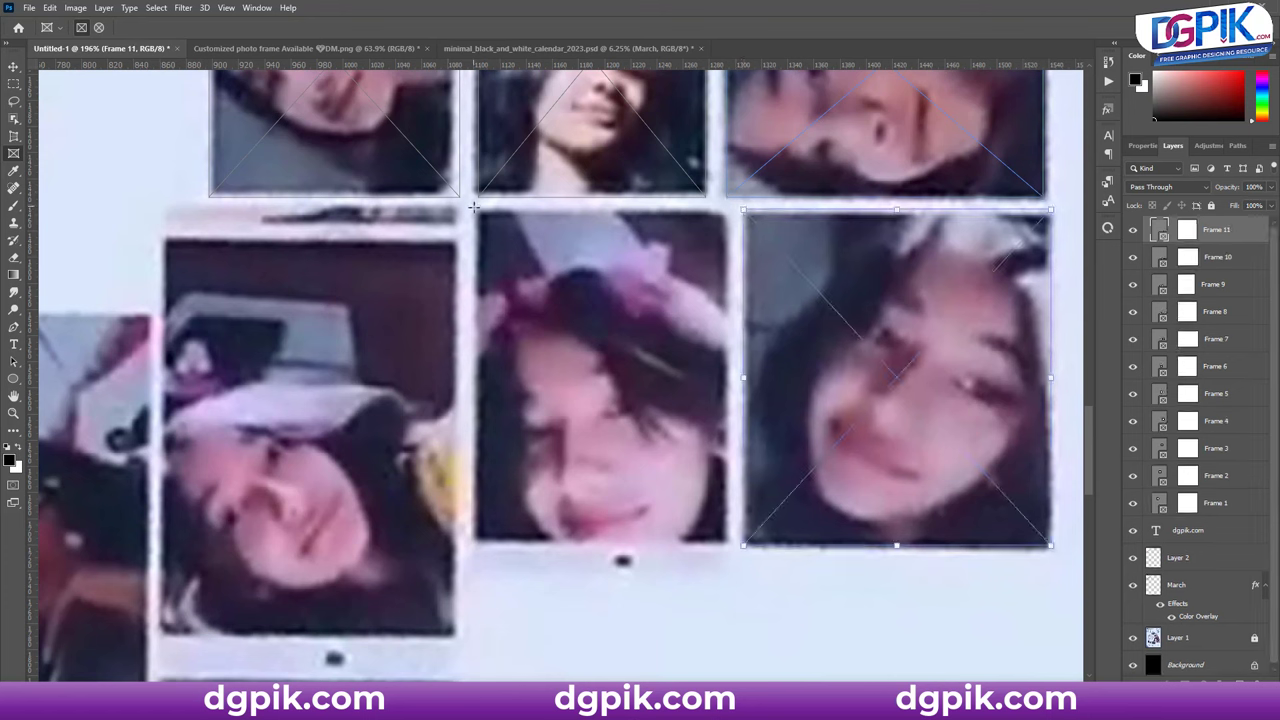
{"action": "left_click_drag", "start_coordinate": [474, 205], "coordinate": [728, 545]}
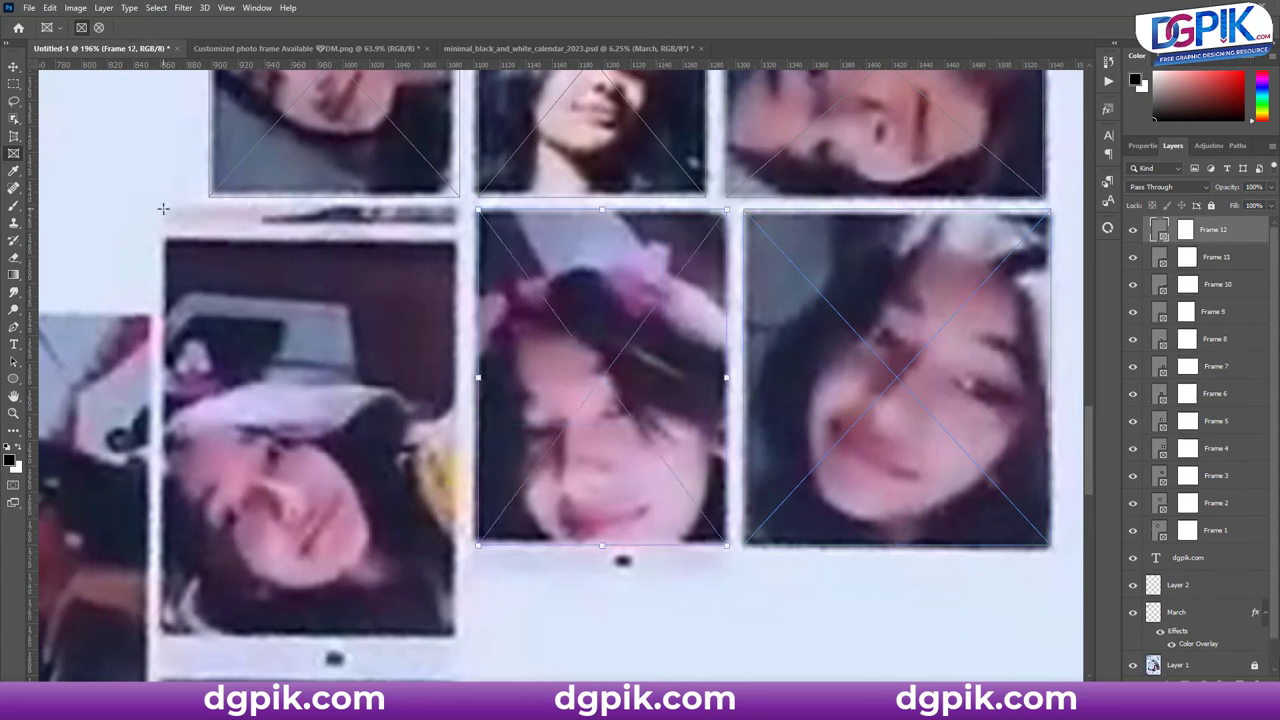
{"action": "left_click_drag", "start_coordinate": [164, 209], "coordinate": [450, 632]}
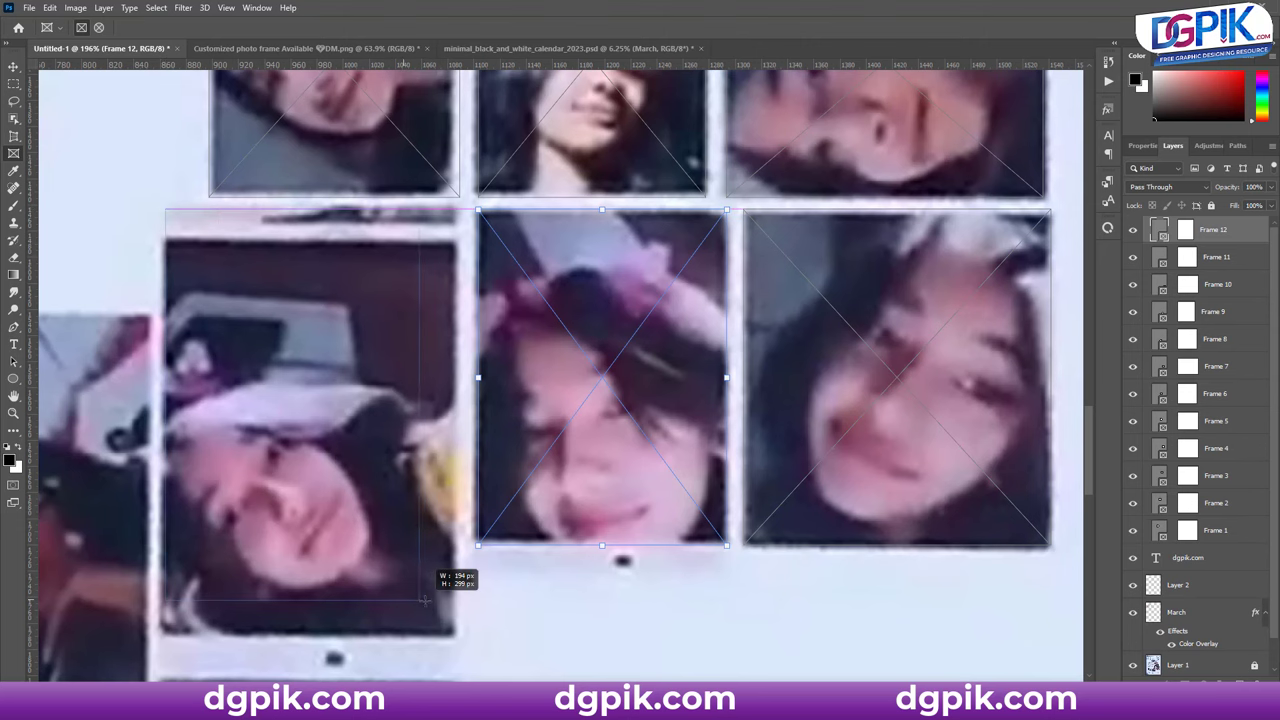
{"action": "left_click_drag", "start_coordinate": [450, 632], "coordinate": [455, 635]}
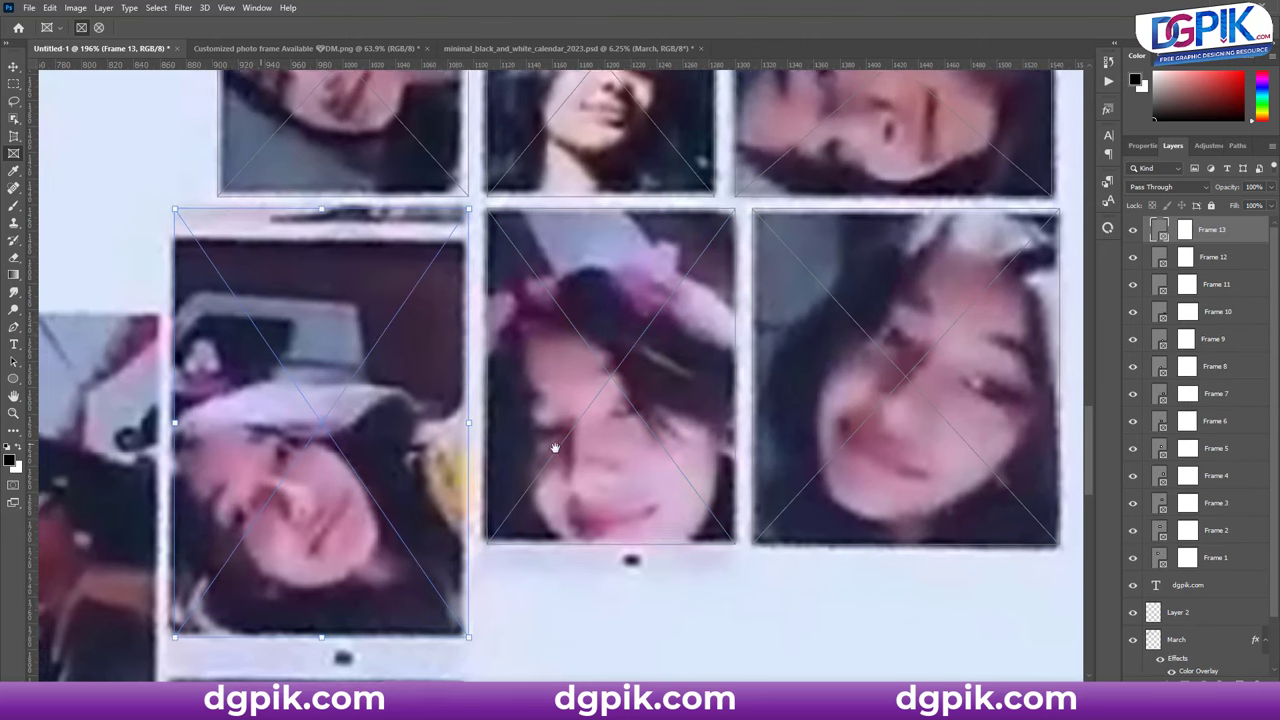
{"action": "mouse_move", "coordinate": [233, 422]}
{"action": "left_mouse_down"}
{"action": "mouse_move", "coordinate": [664, 404]}
{"action": "mouse_move", "coordinate": [428, 313]}
{"action": "mouse_move", "coordinate": [425, 241]}
{"action": "left_mouse_up"}
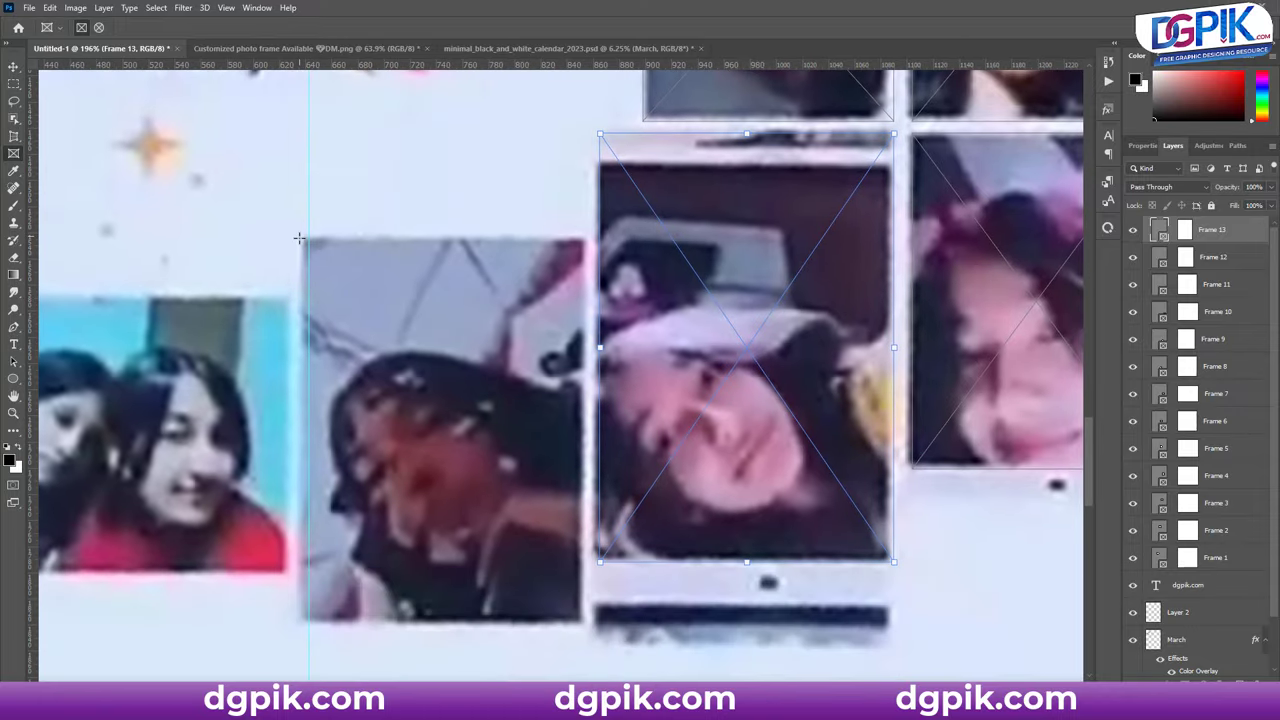
{"action": "mouse_move", "coordinate": [298, 238]}
{"action": "left_mouse_down"}
{"action": "mouse_move", "coordinate": [582, 618]}
{"action": "mouse_move", "coordinate": [719, 452]}
{"action": "left_mouse_up"}
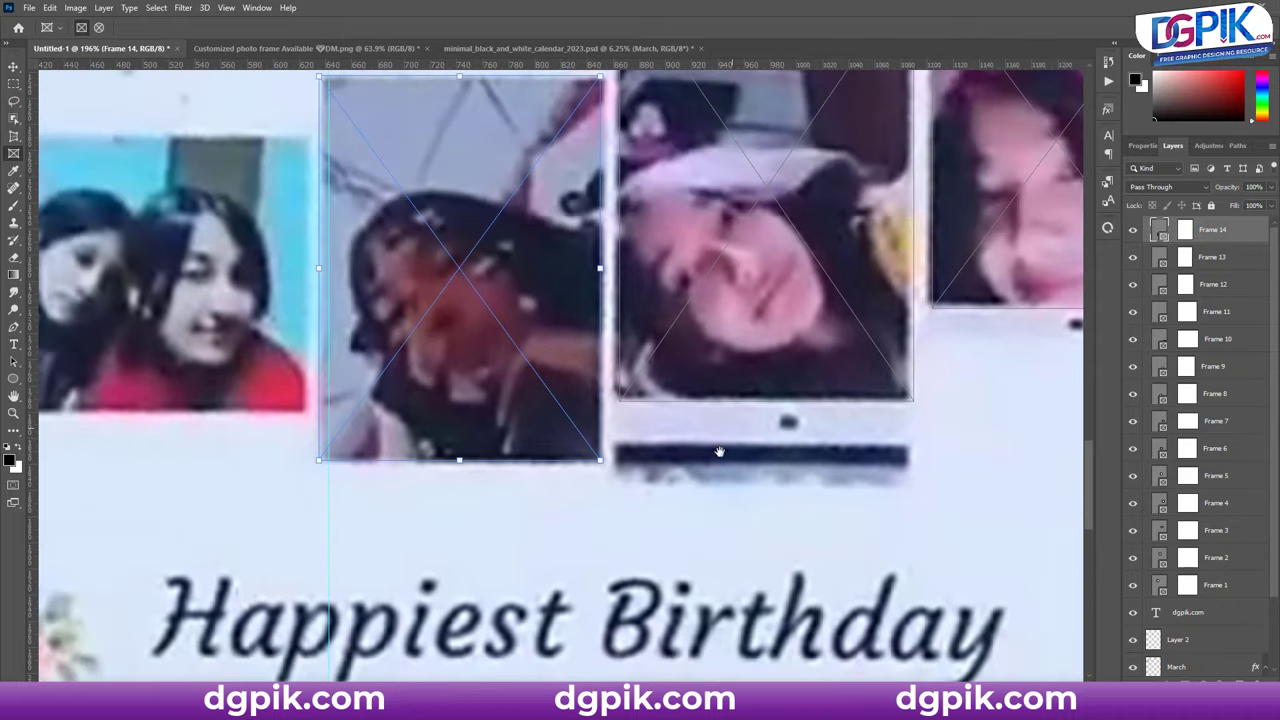
- Frame the two-girls photo and the leftmost bottom photo to finish the collage frames
{"action": "scroll", "coordinate": [719, 452], "scroll_direction": "down", "scroll_amount": 2}
{"action": "scroll", "coordinate": [700, 460], "scroll_direction": "down", "scroll_amount": 1}
{"action": "scroll", "coordinate": [680, 470], "scroll_direction": "down", "scroll_amount": 2}
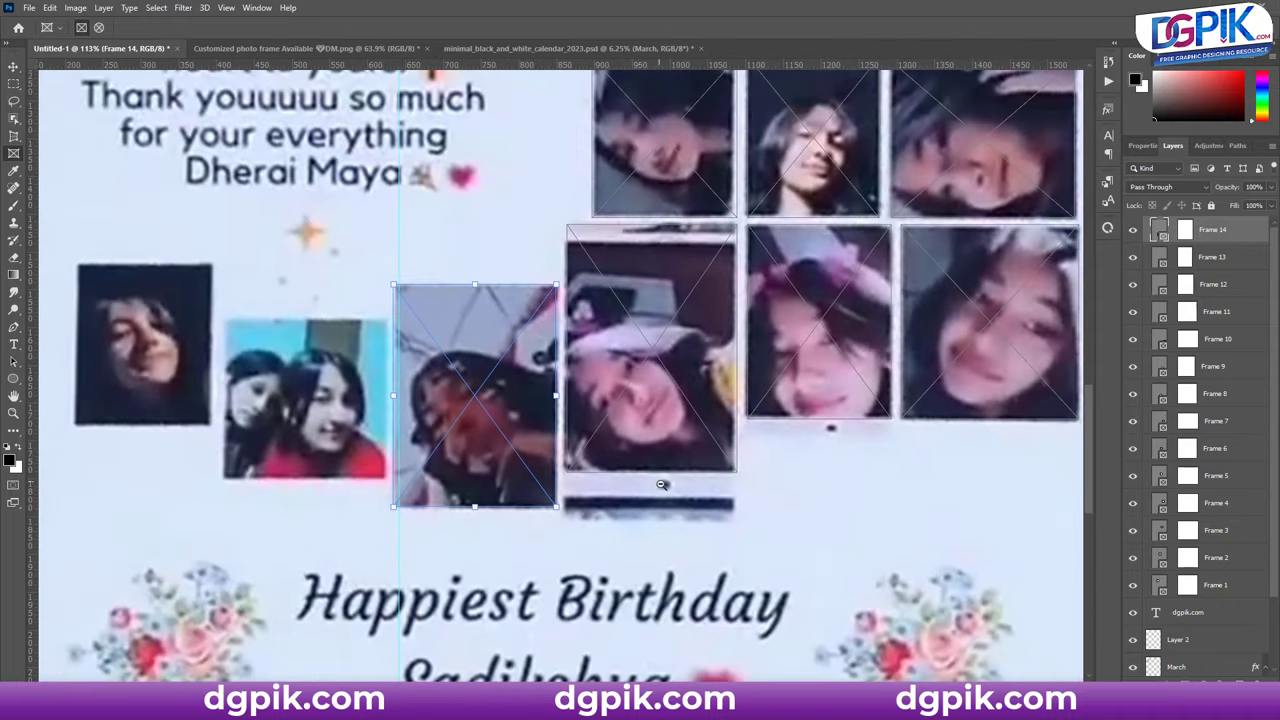
{"action": "scroll", "coordinate": [661, 484], "scroll_direction": "down", "scroll_amount": 1}
{"action": "scroll", "coordinate": [663, 488], "scroll_direction": "down", "scroll_amount": 1}
{"action": "scroll", "coordinate": [666, 494], "scroll_direction": "down", "scroll_amount": 2}
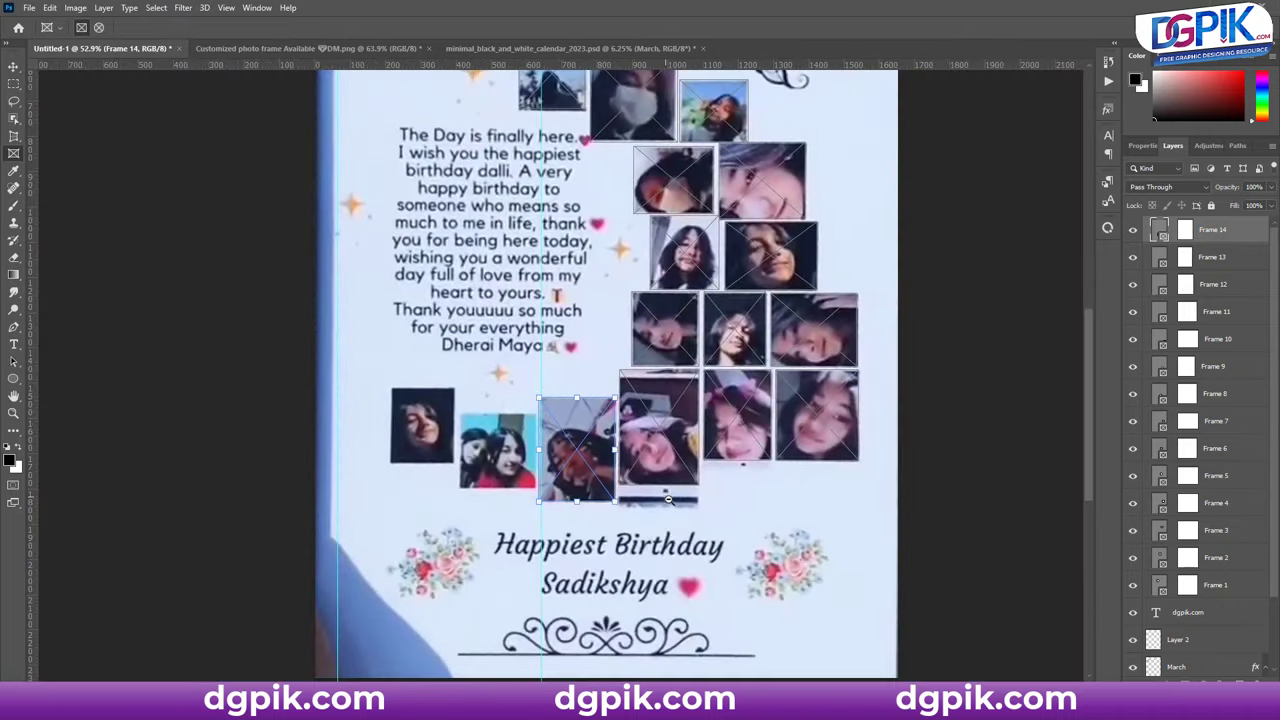
{"action": "scroll", "coordinate": [668, 498], "scroll_direction": "up", "scroll_amount": 1}
{"action": "scroll", "coordinate": [664, 495], "scroll_direction": "up", "scroll_amount": 1}
{"action": "scroll", "coordinate": [660, 492], "scroll_direction": "up", "scroll_amount": 1}
{"action": "scroll", "coordinate": [655, 489], "scroll_direction": "up", "scroll_amount": 2}
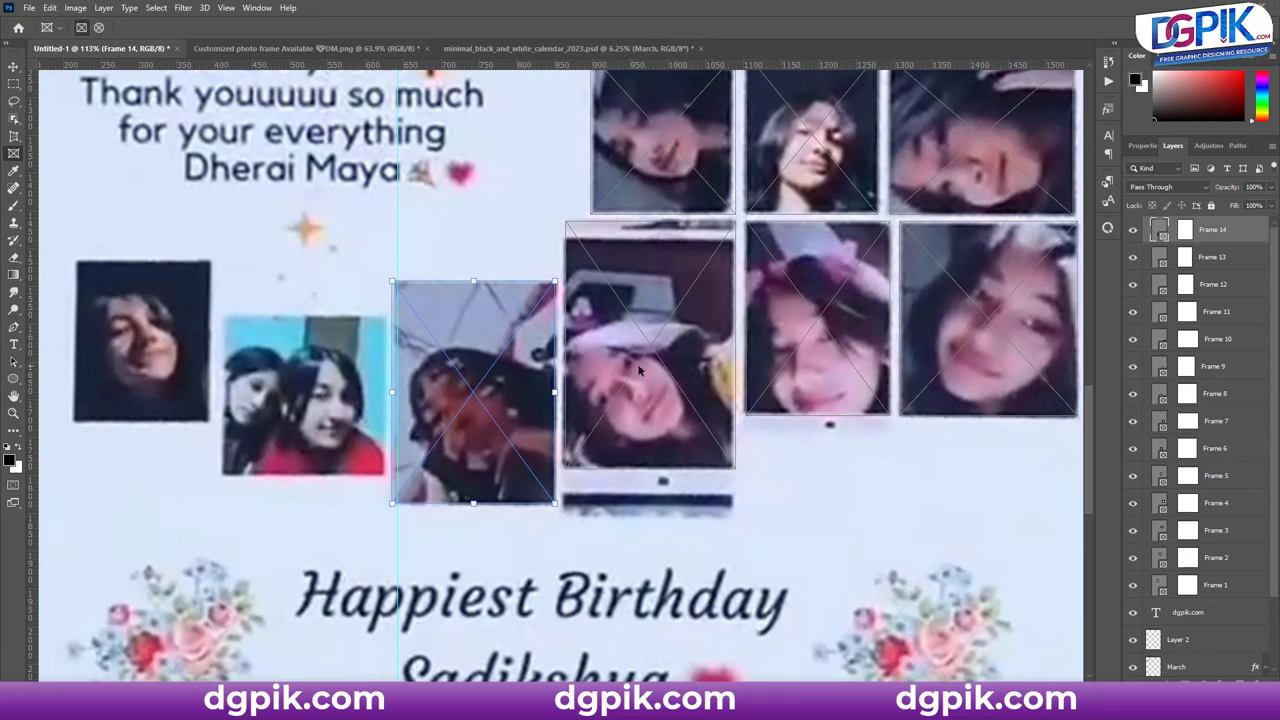
{"action": "left_click_drag", "start_coordinate": [221, 318], "coordinate": [387, 476]}
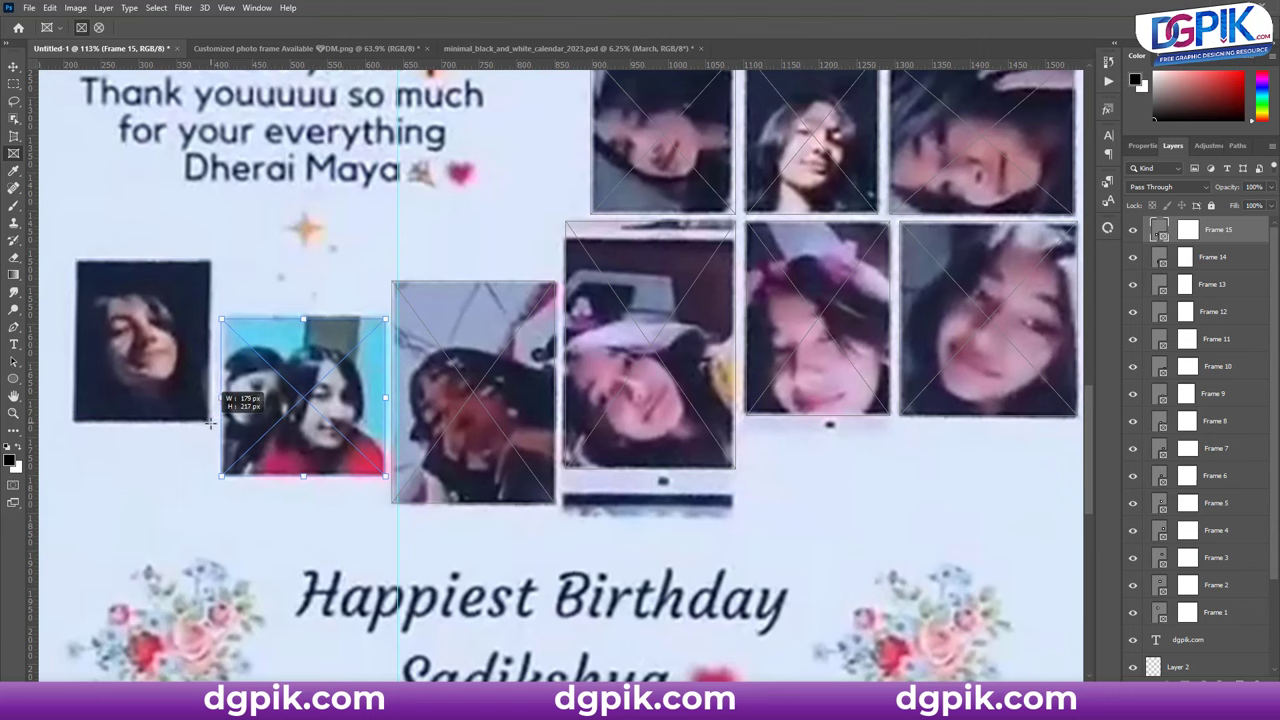
{"action": "left_click_drag", "start_coordinate": [76, 259], "coordinate": [209, 423]}
{"action": "scroll", "coordinate": [425, 355], "scroll_direction": "down", "scroll_amount": 3}
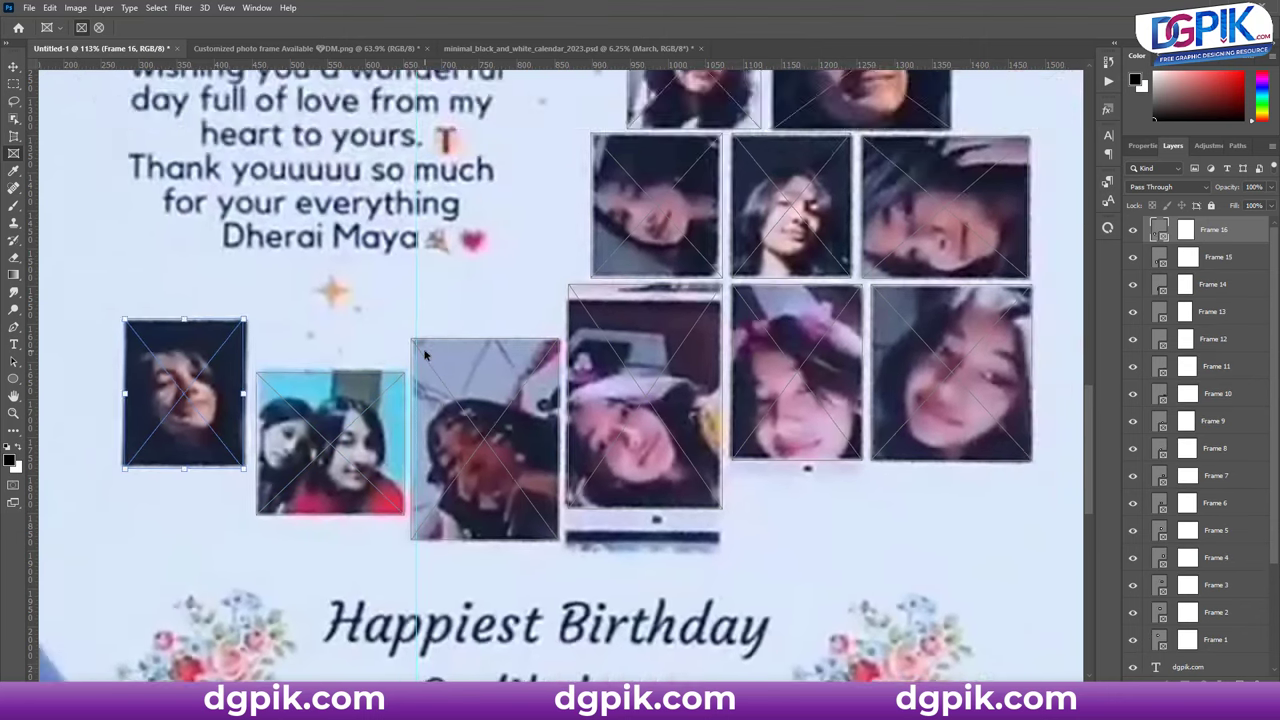
{"action": "scroll", "coordinate": [425, 355], "scroll_direction": "down", "scroll_amount": 3}
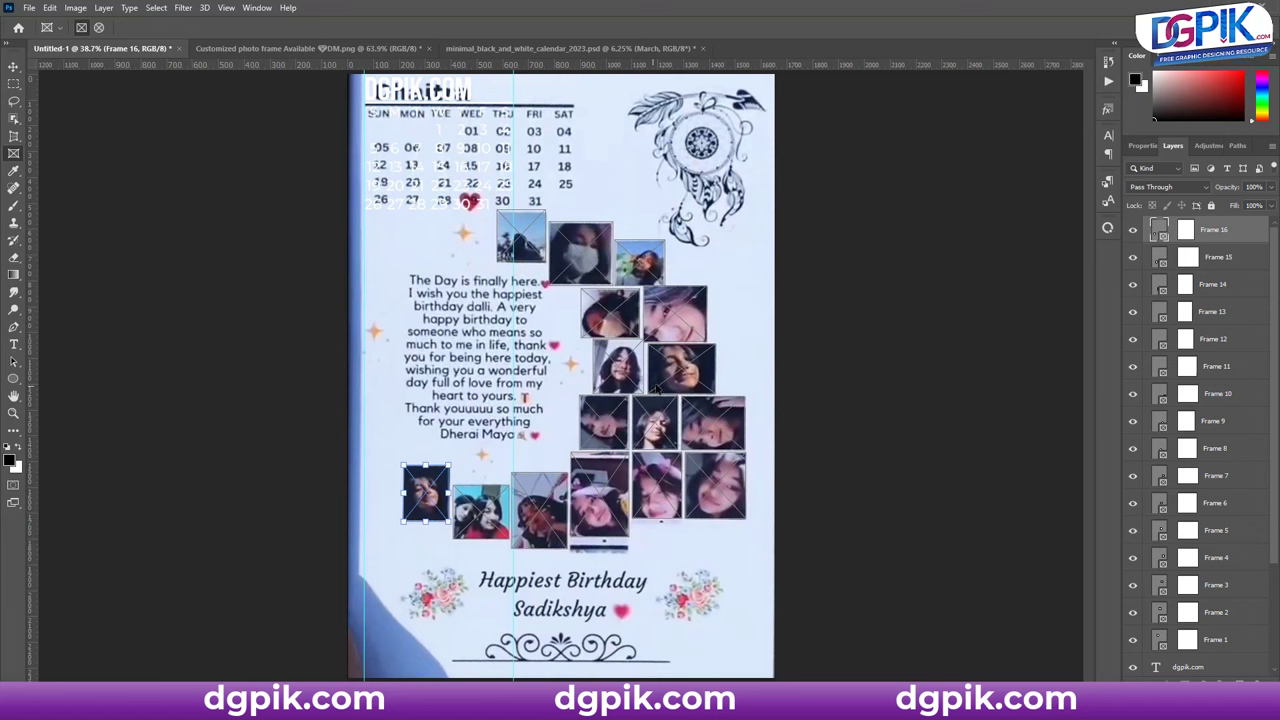
- With the Move tool active, drag IMG0002.jpg from the 2023 demo pics window into Frame 2
{"action": "left_click", "coordinate": [14, 67]}
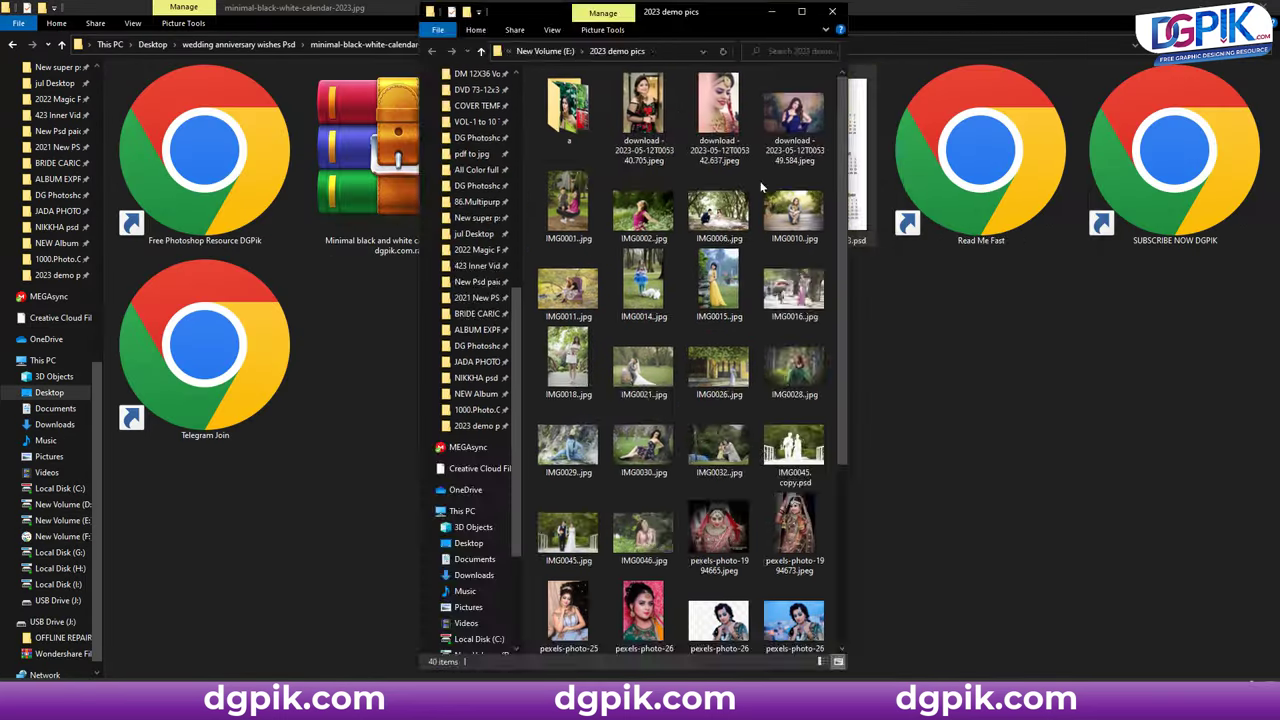
{"action": "left_click_drag", "start_coordinate": [618, 24], "coordinate": [888, 168]}
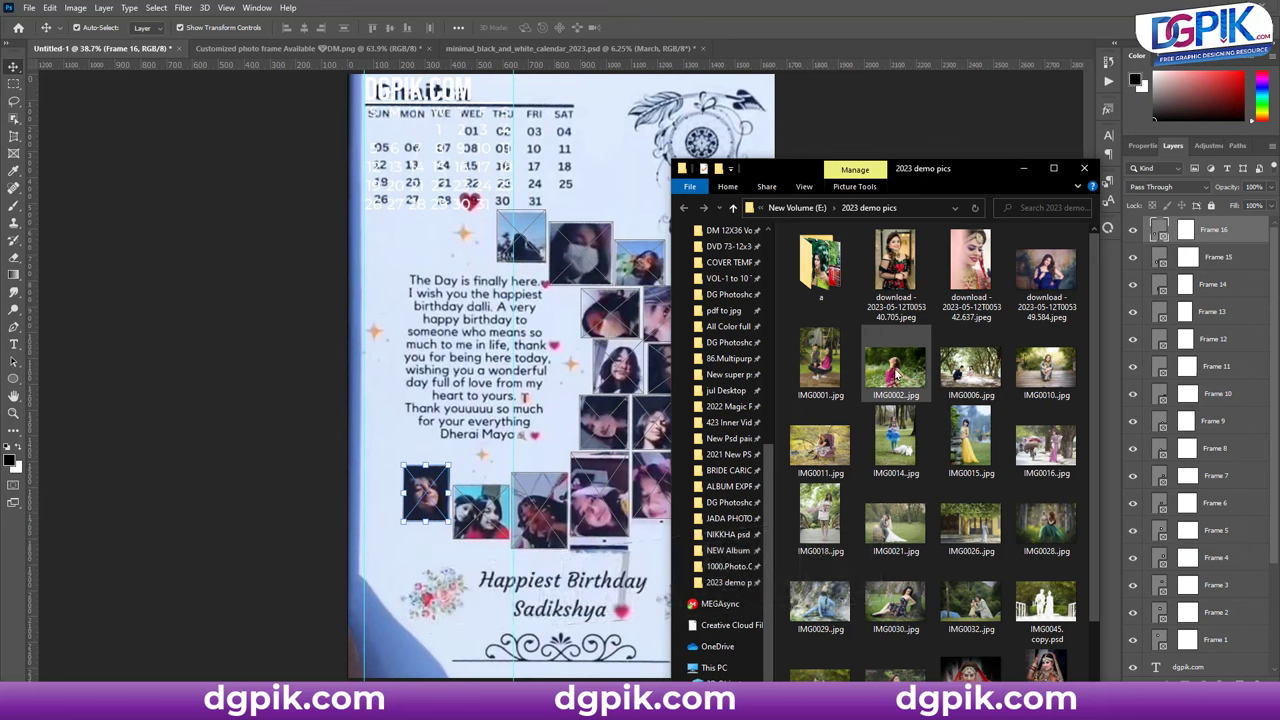
{"action": "left_click_drag", "start_coordinate": [897, 372], "coordinate": [577, 258]}
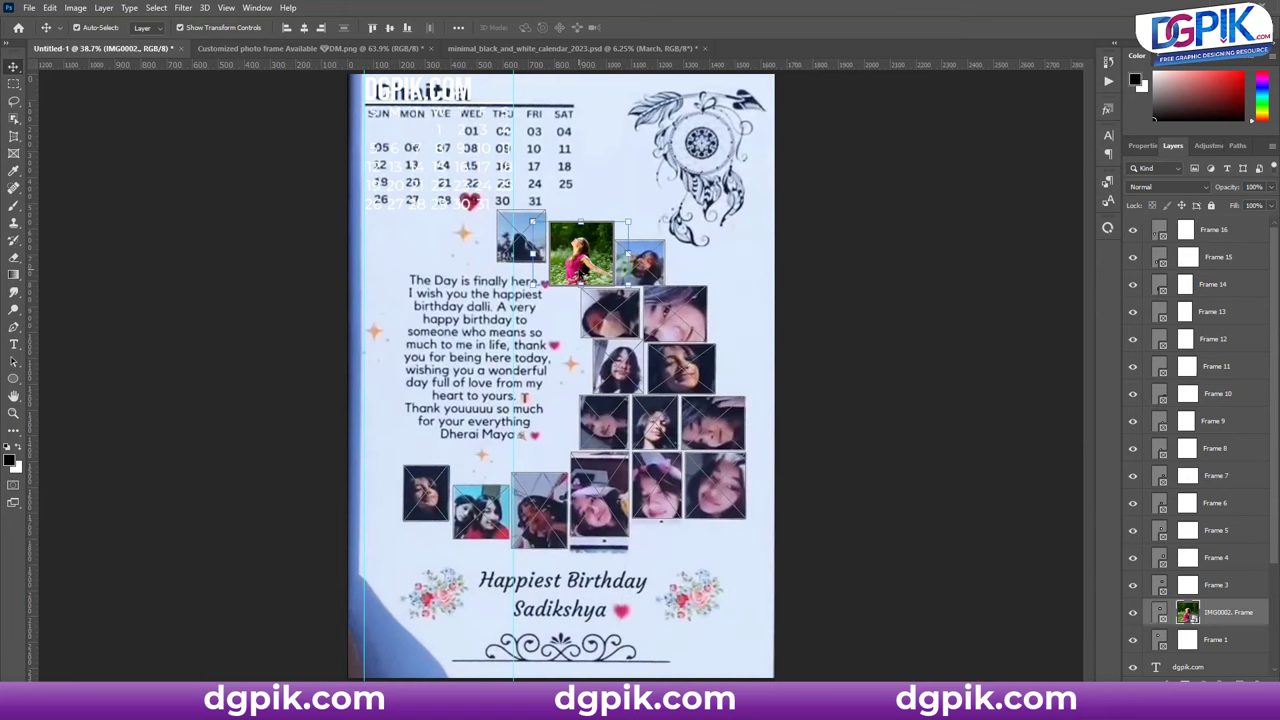
- Undo the IMG0002 placement and group Frame 1 through Frame 16 into a group named 'frames'
{"action": "key", "text": "ctrl+z"}
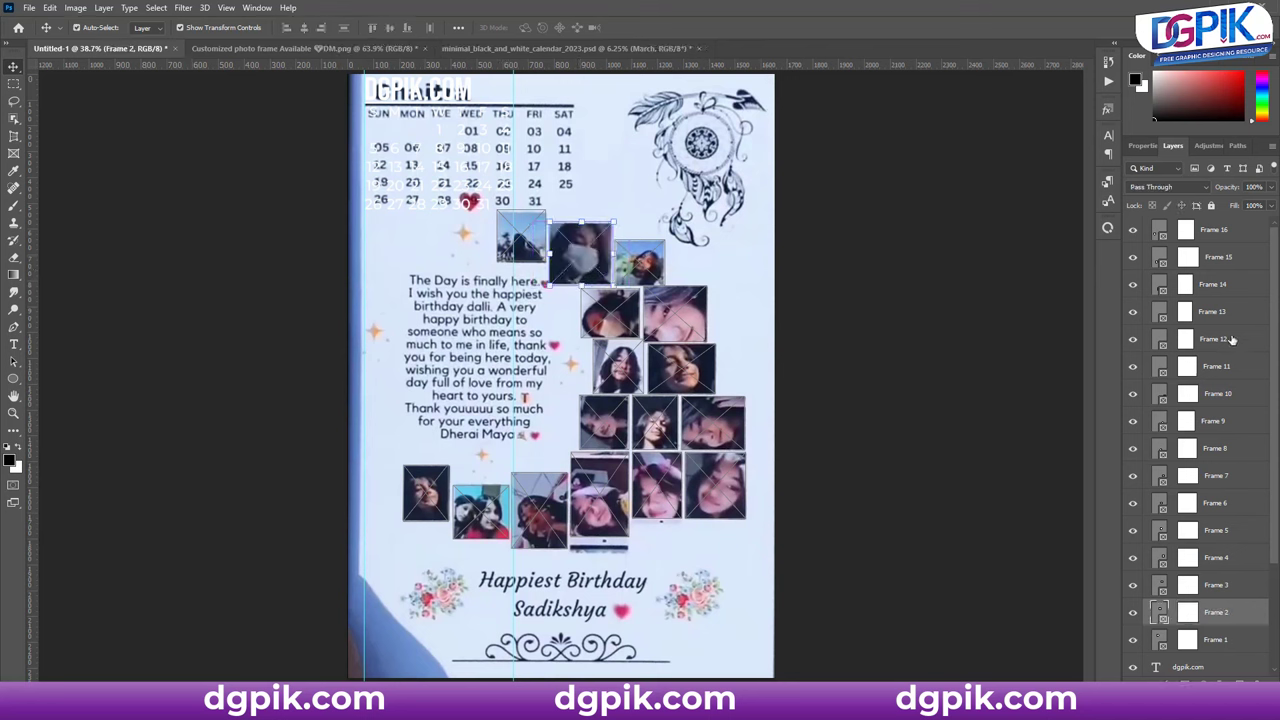
{"action": "left_click", "coordinate": [1240, 241]}
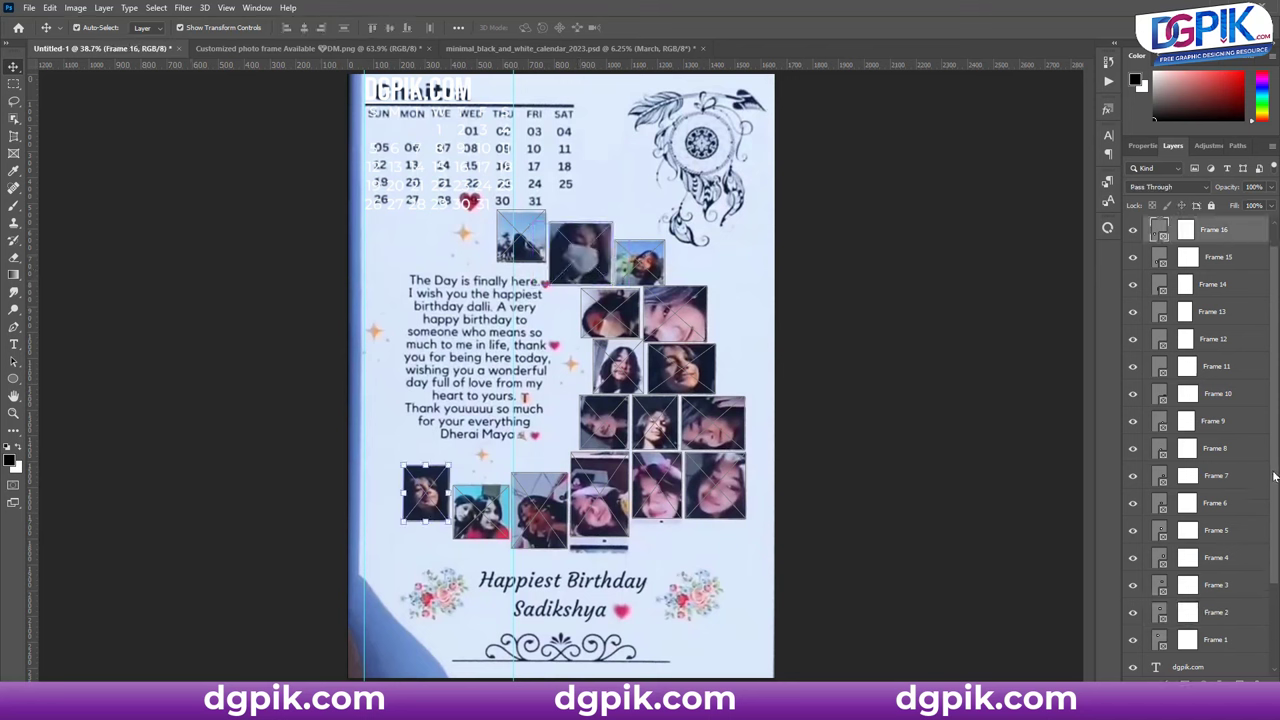
{"action": "scroll", "coordinate": [1225, 480], "scroll_direction": "down", "scroll_amount": 5}
{"action": "left_click", "coordinate": [1241, 501], "text": "shift"}
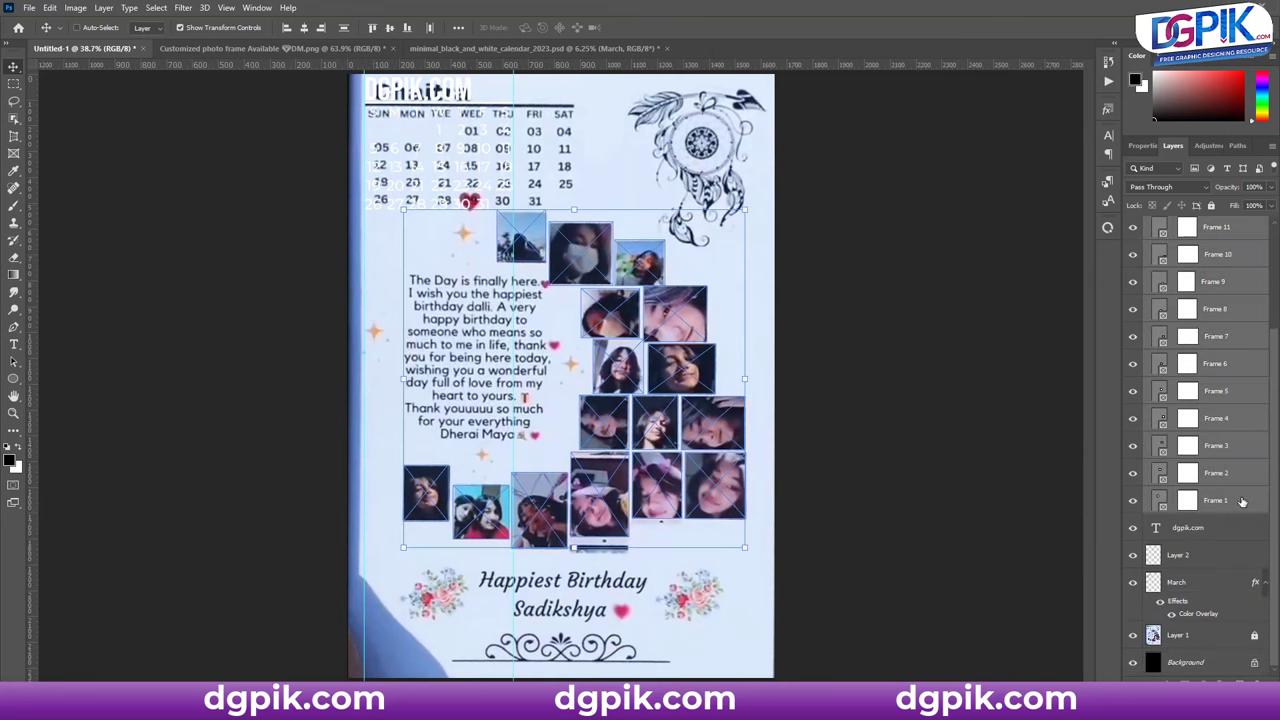
{"action": "key", "text": "ctrl+g"}
{"action": "type", "text": "frames"}
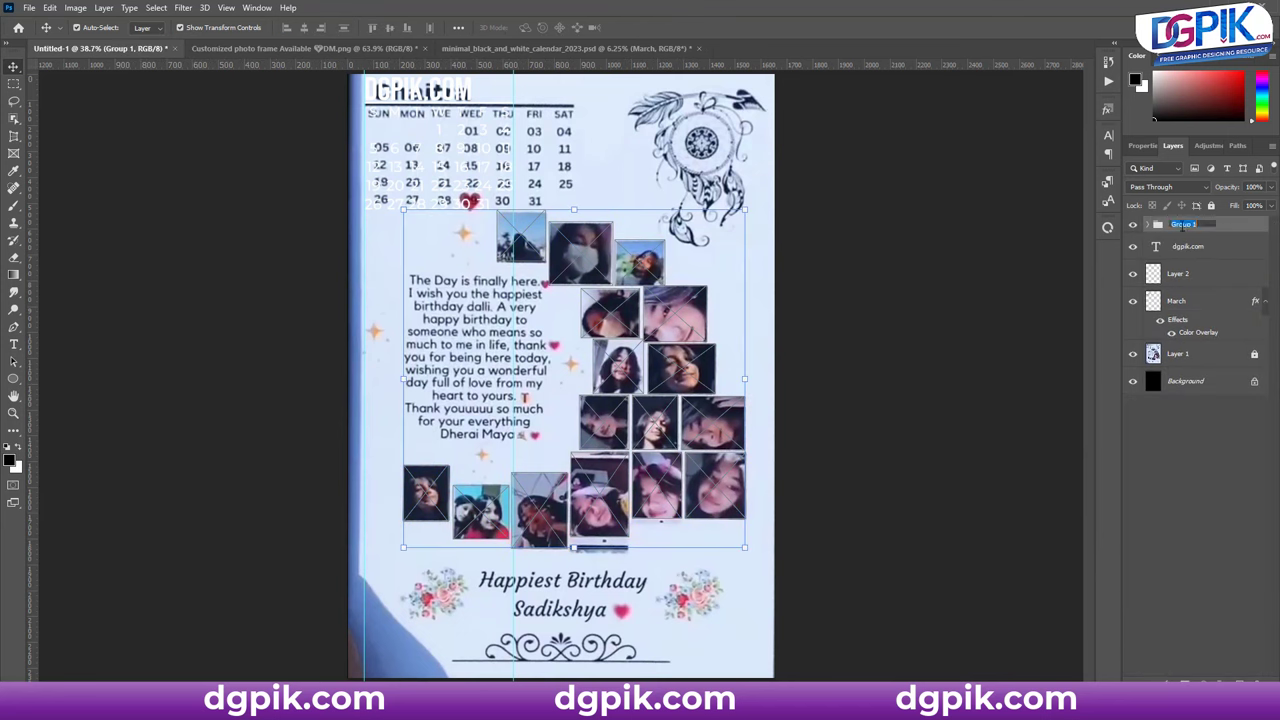
{"action": "key", "text": "Return"}
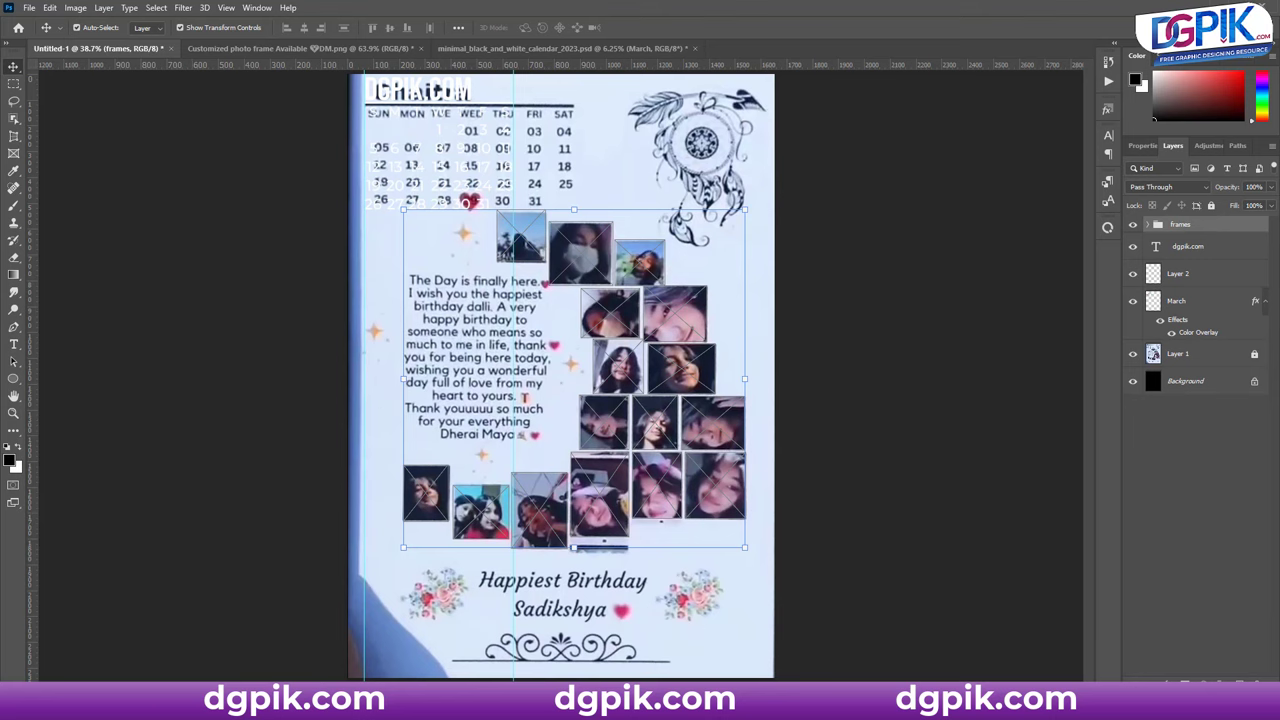
- Open the wedding anniversary wishes Psd folder in a floating window, select the green background PNG, and place Photoshop beside it
{"action": "left_click", "coordinate": [70, 640]}
{"action": "left_click", "coordinate": [276, 44]}
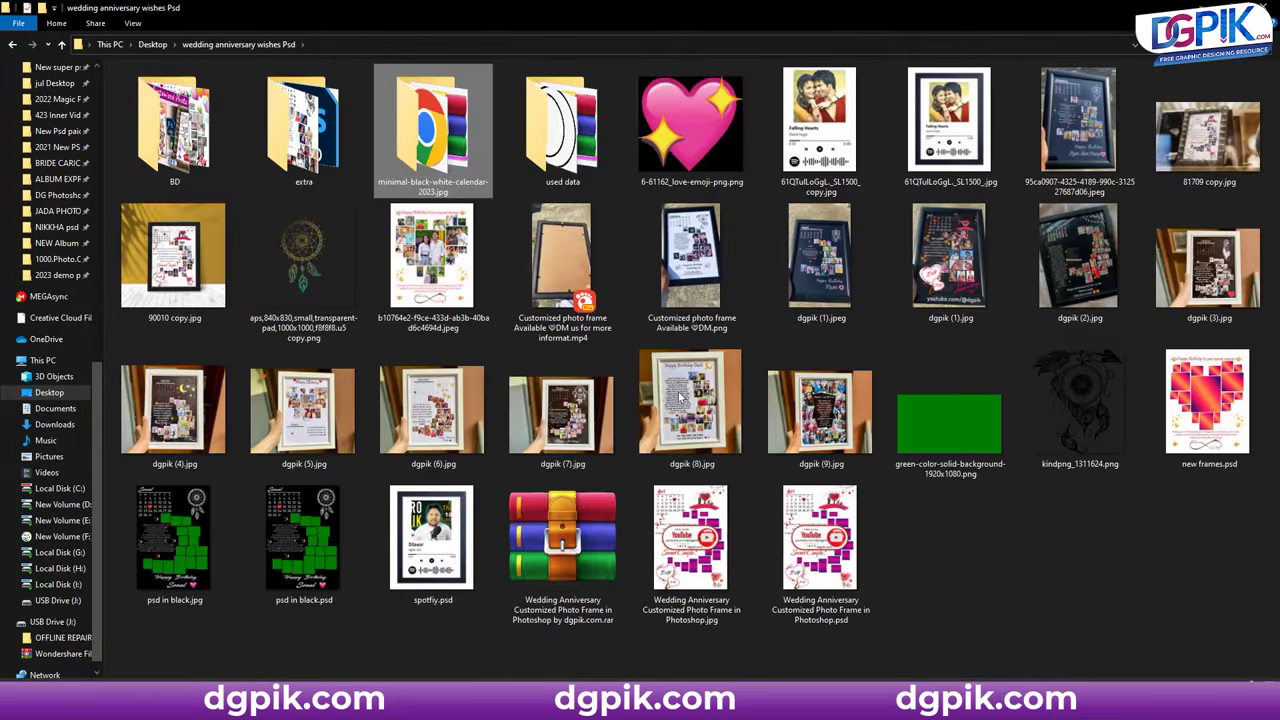
{"action": "left_click_drag", "start_coordinate": [1008, 6], "coordinate": [1027, 50]}
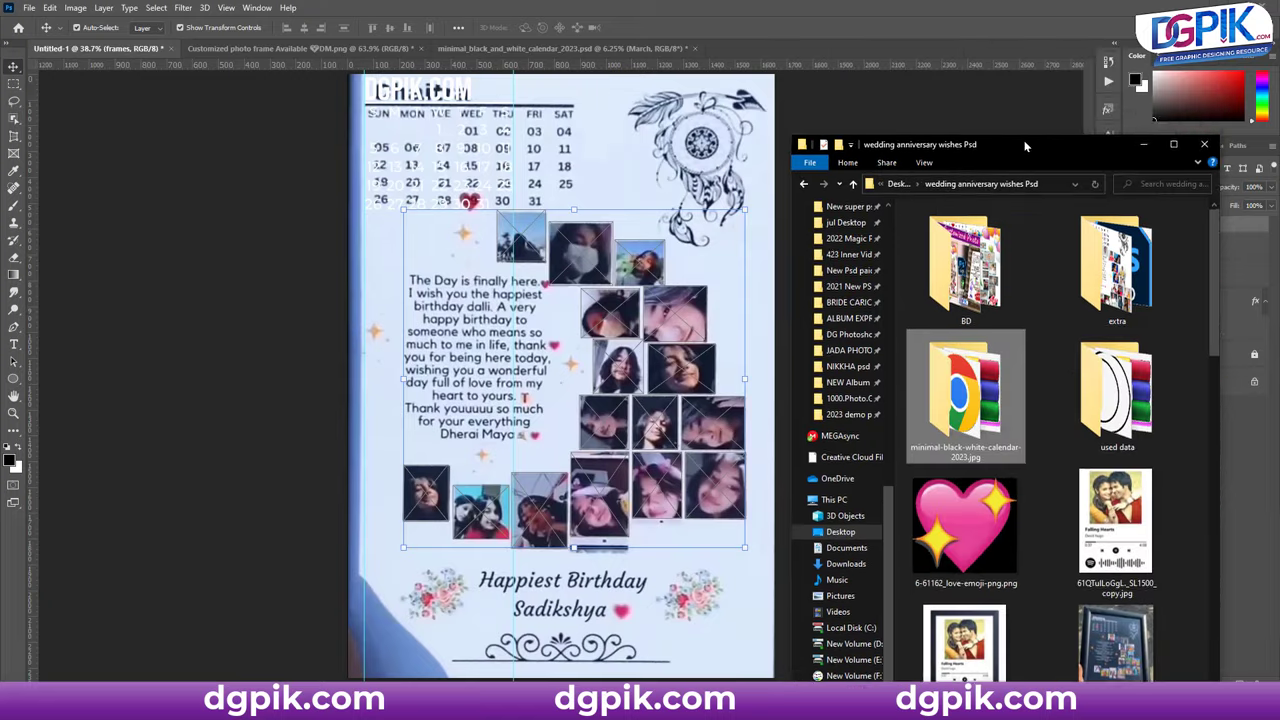
{"action": "scroll", "coordinate": [1086, 266], "scroll_direction": "down", "scroll_amount": 10}
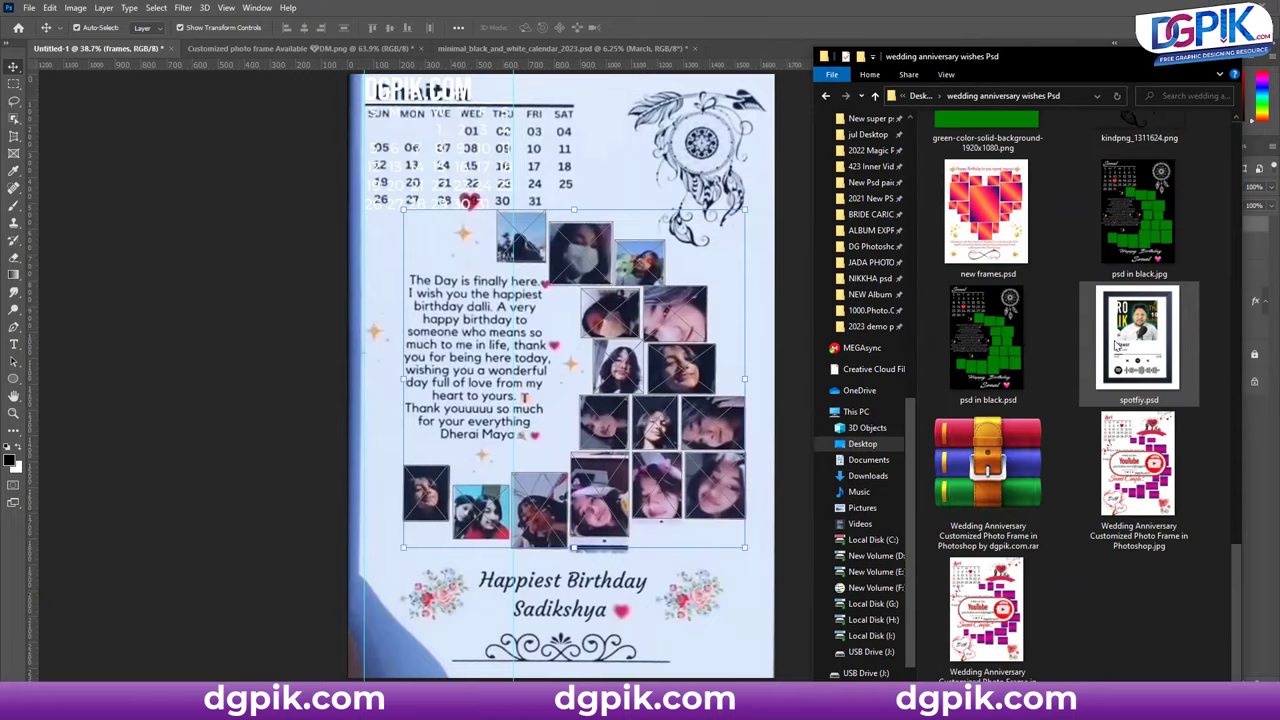
{"action": "scroll", "coordinate": [1031, 367], "scroll_direction": "up", "scroll_amount": 3}
{"action": "left_click", "coordinate": [986, 424]}
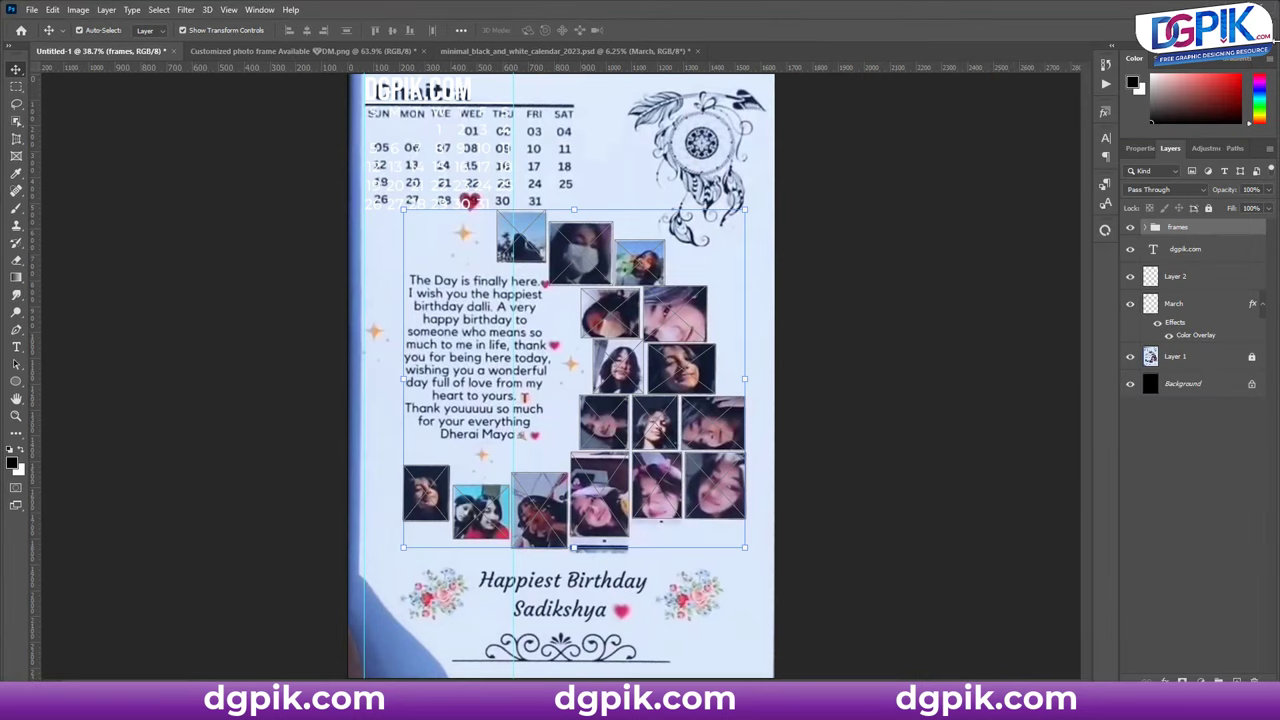
{"action": "left_click_drag", "start_coordinate": [1278, 49], "coordinate": [873, 49]}
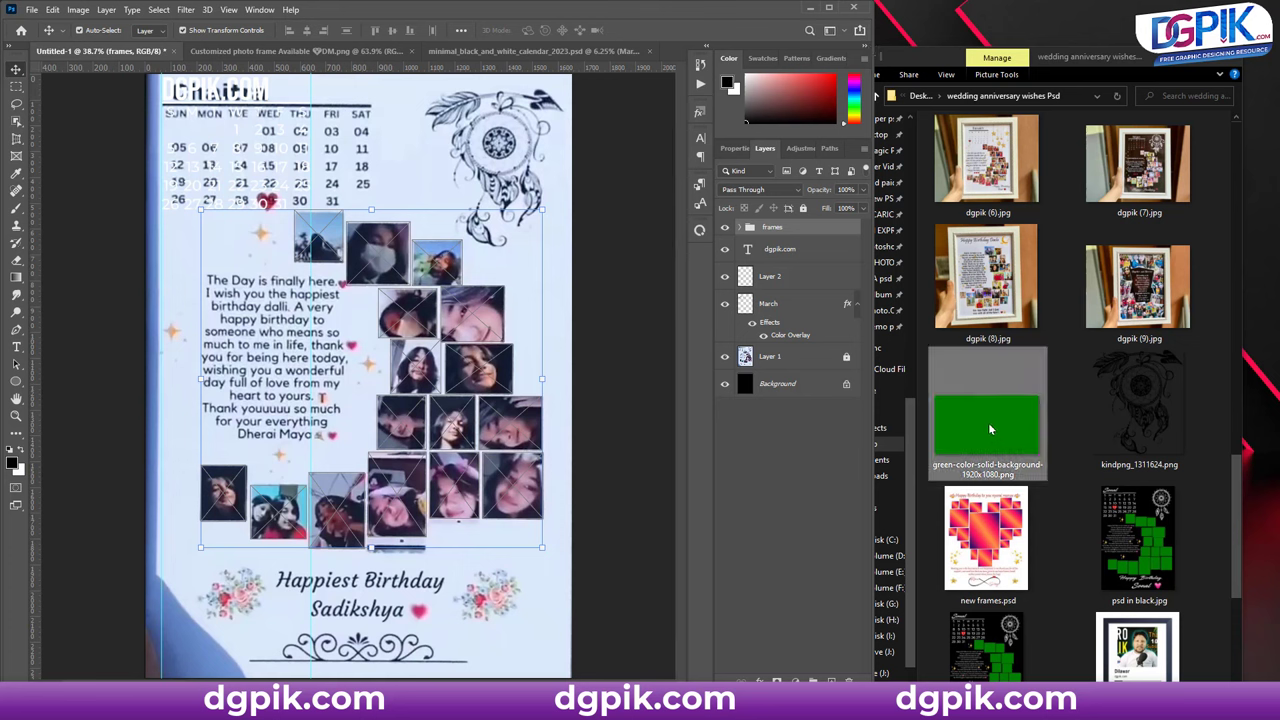
- Fill the three top frames and the second-row frames with the green solid background image
{"action": "left_click_drag", "start_coordinate": [988, 422], "coordinate": [318, 236]}
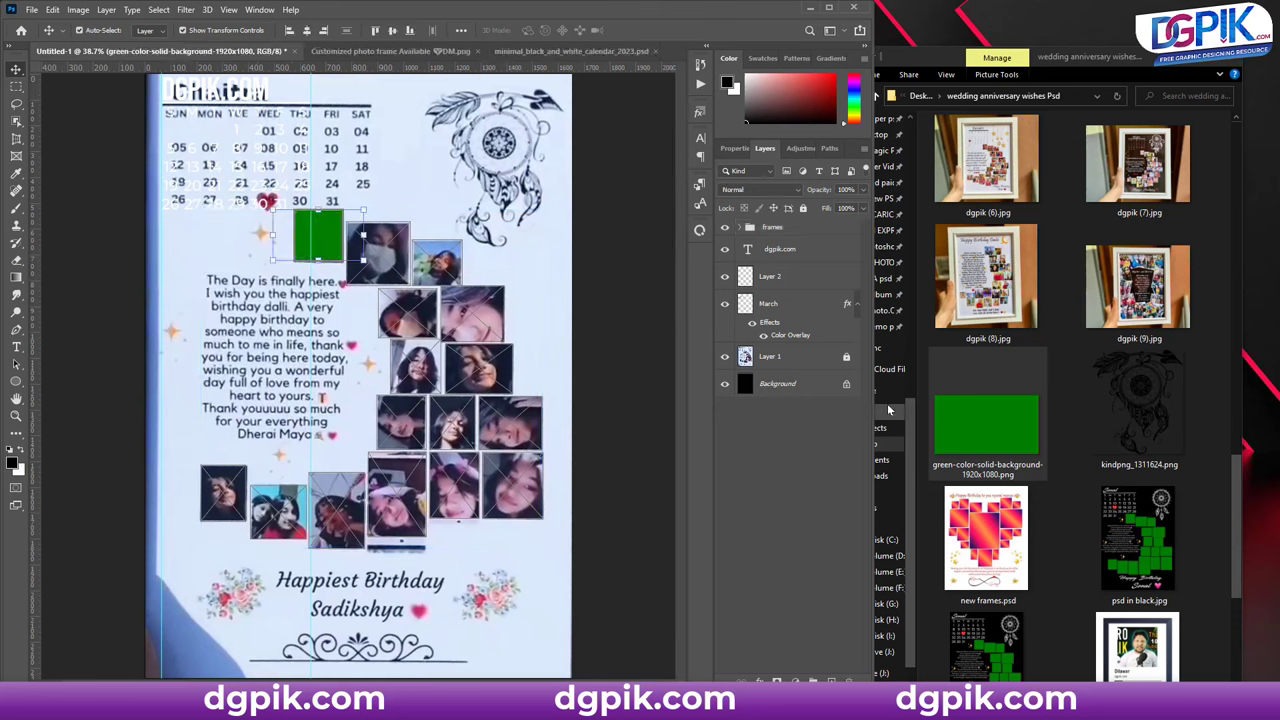
{"action": "left_click_drag", "start_coordinate": [985, 422], "coordinate": [380, 253]}
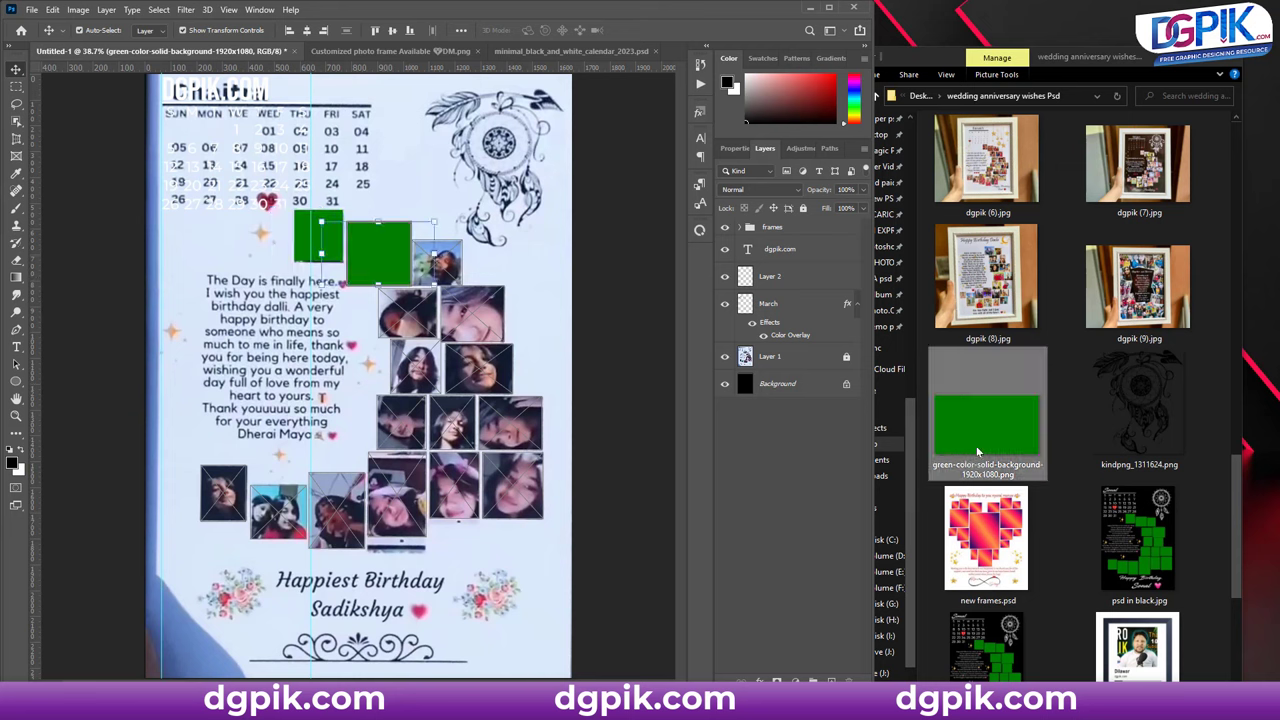
{"action": "left_click_drag", "start_coordinate": [978, 452], "coordinate": [437, 260]}
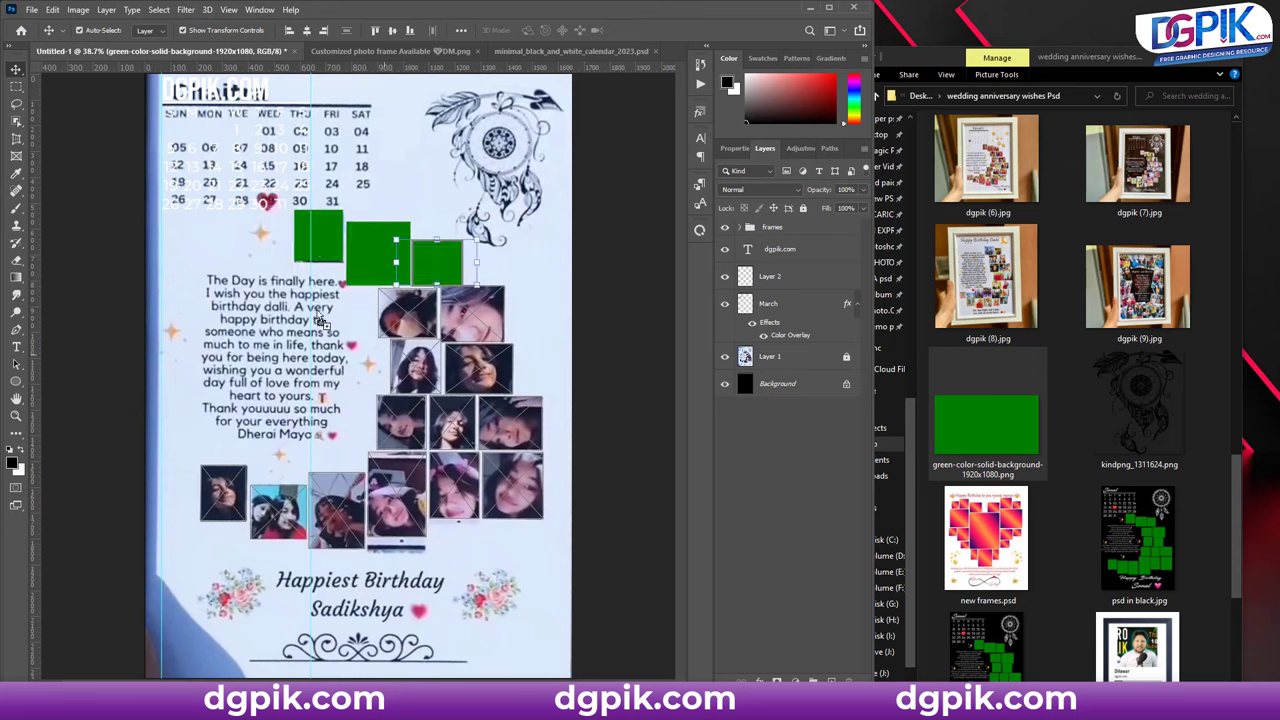
{"action": "left_click_drag", "start_coordinate": [320, 322], "coordinate": [405, 310]}
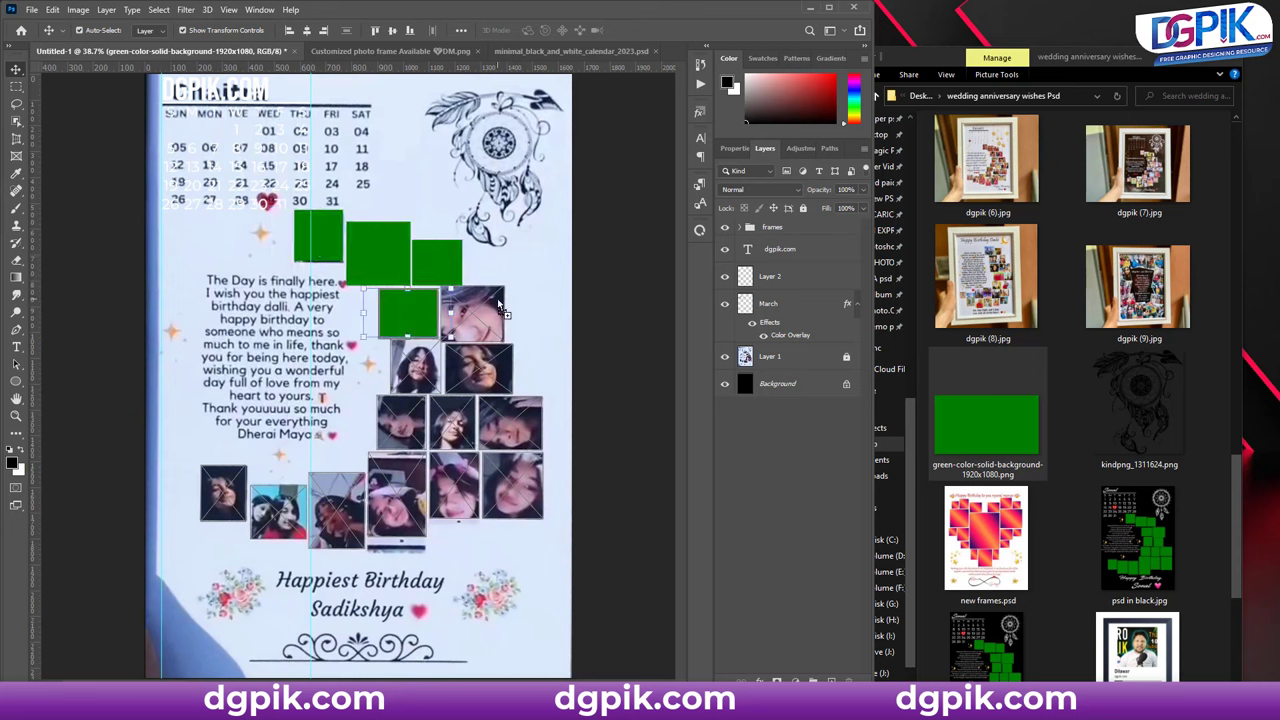
{"action": "left_click_drag", "start_coordinate": [978, 427], "coordinate": [420, 372]}
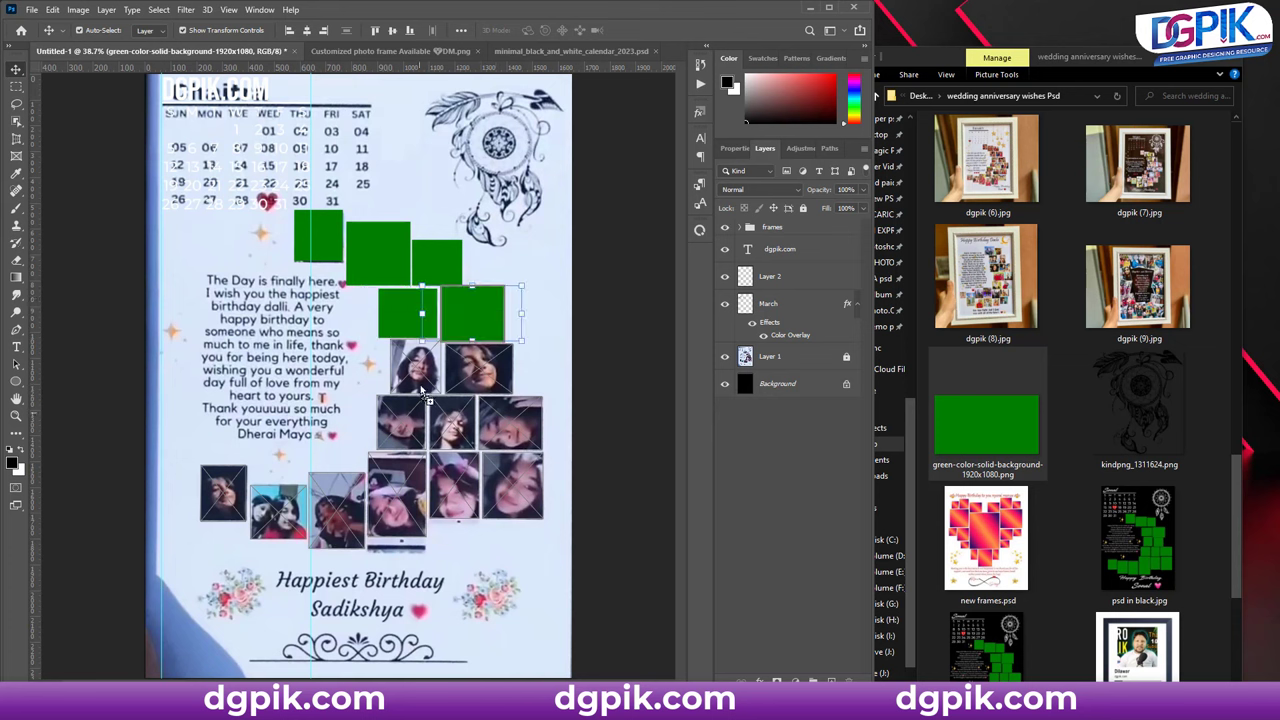
{"action": "left_click_drag", "start_coordinate": [978, 427], "coordinate": [480, 368]}
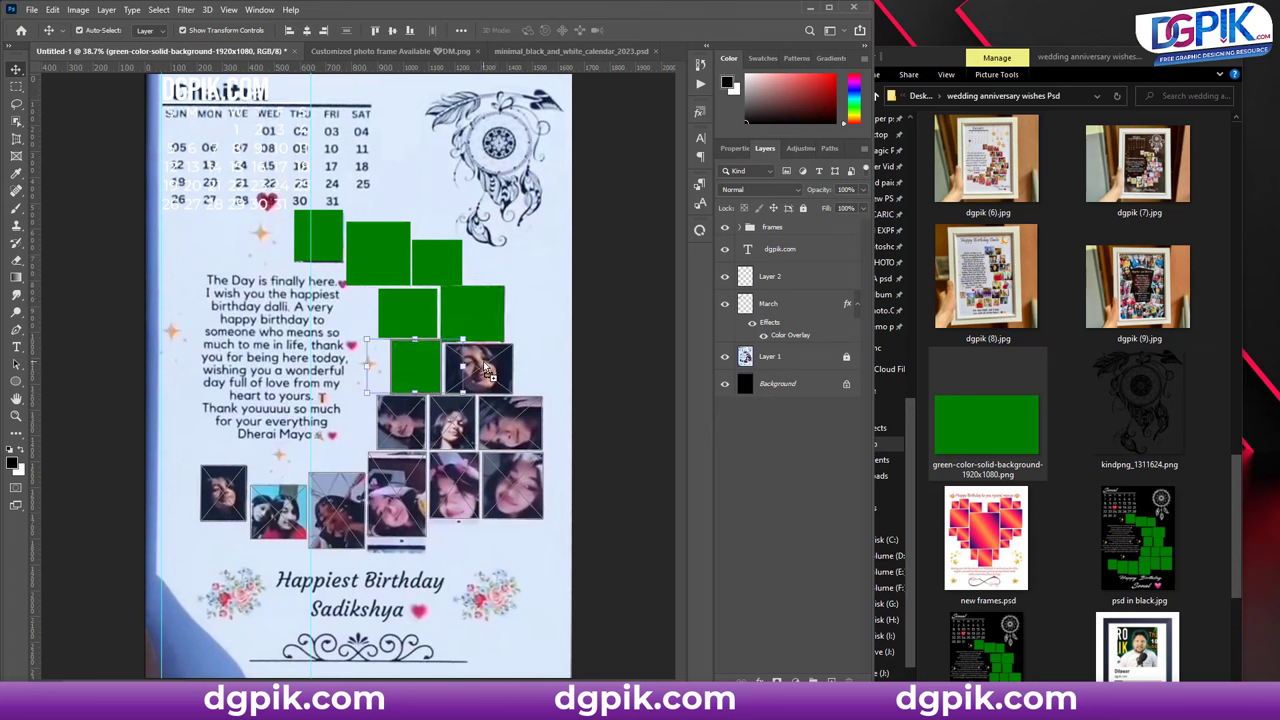
{"action": "left_click_drag", "start_coordinate": [975, 425], "coordinate": [508, 422]}
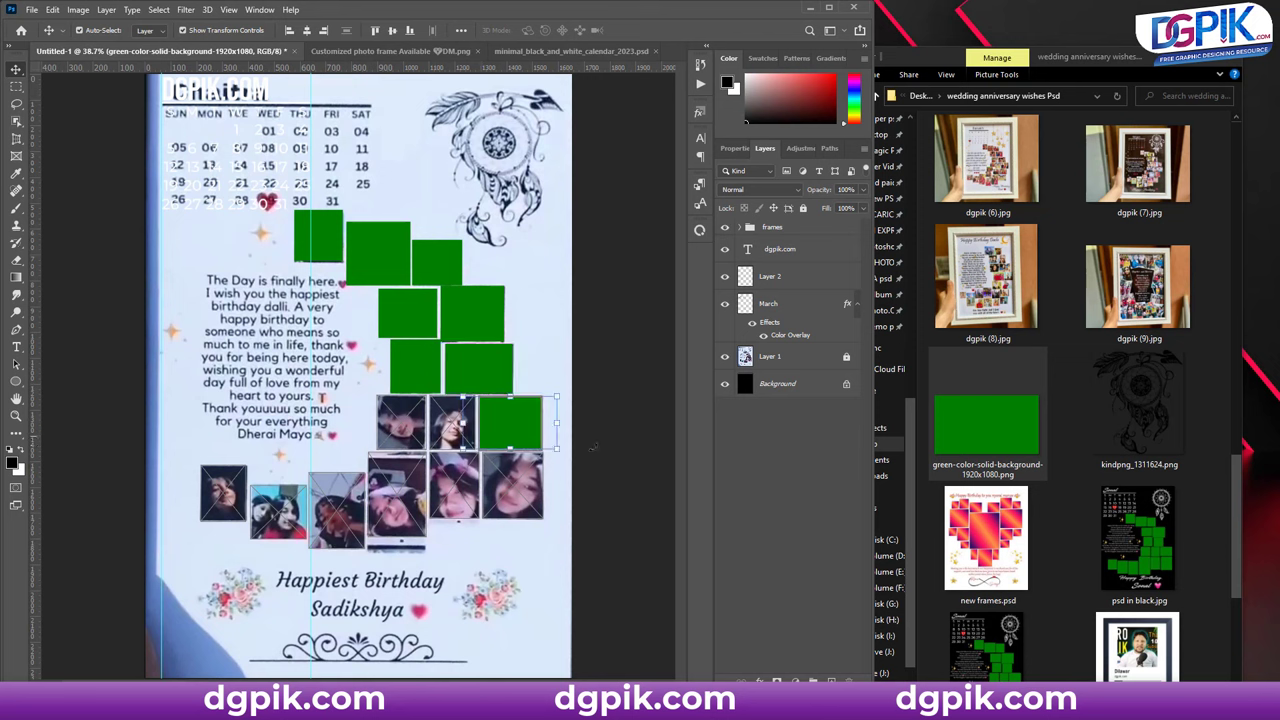
{"action": "left_click_drag", "start_coordinate": [944, 440], "coordinate": [400, 422]}
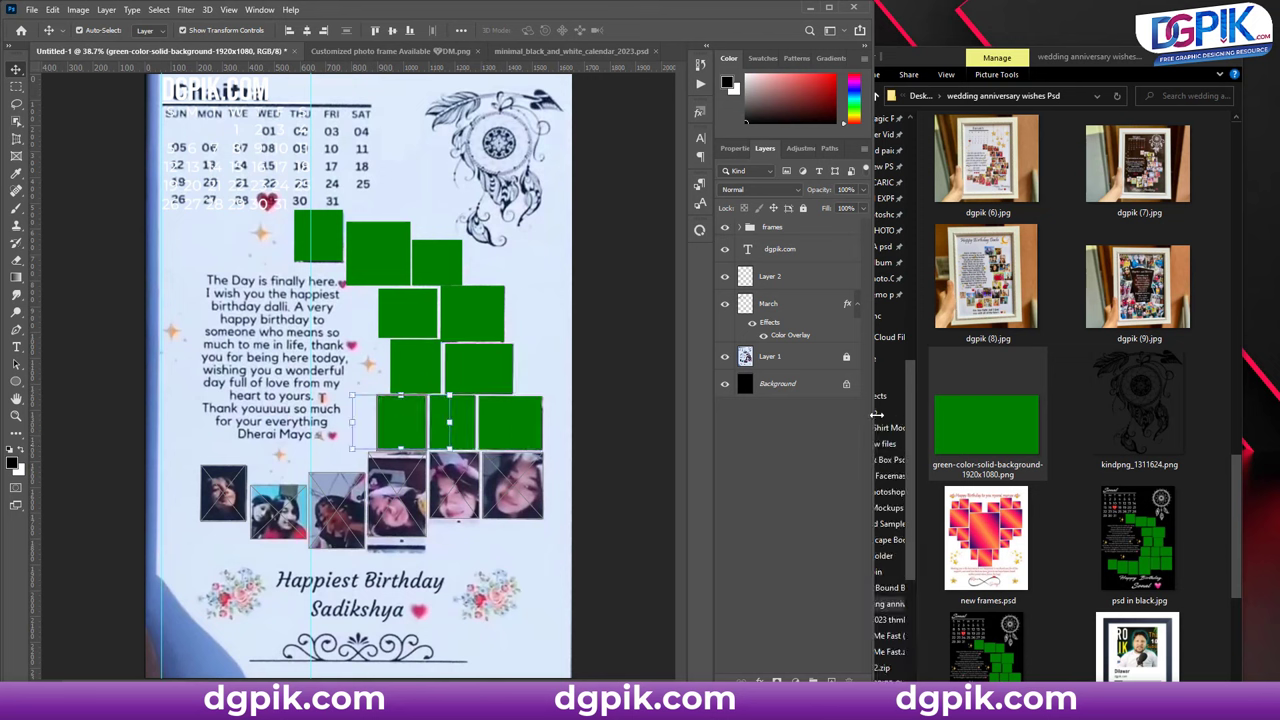
- Fill the remaining middle-row and bottom-row frames with green, ending at the leftmost bottom photo
{"action": "left_click_drag", "start_coordinate": [985, 425], "coordinate": [583, 490]}
{"action": "left_click_drag", "start_coordinate": [504, 485], "coordinate": [505, 485]}
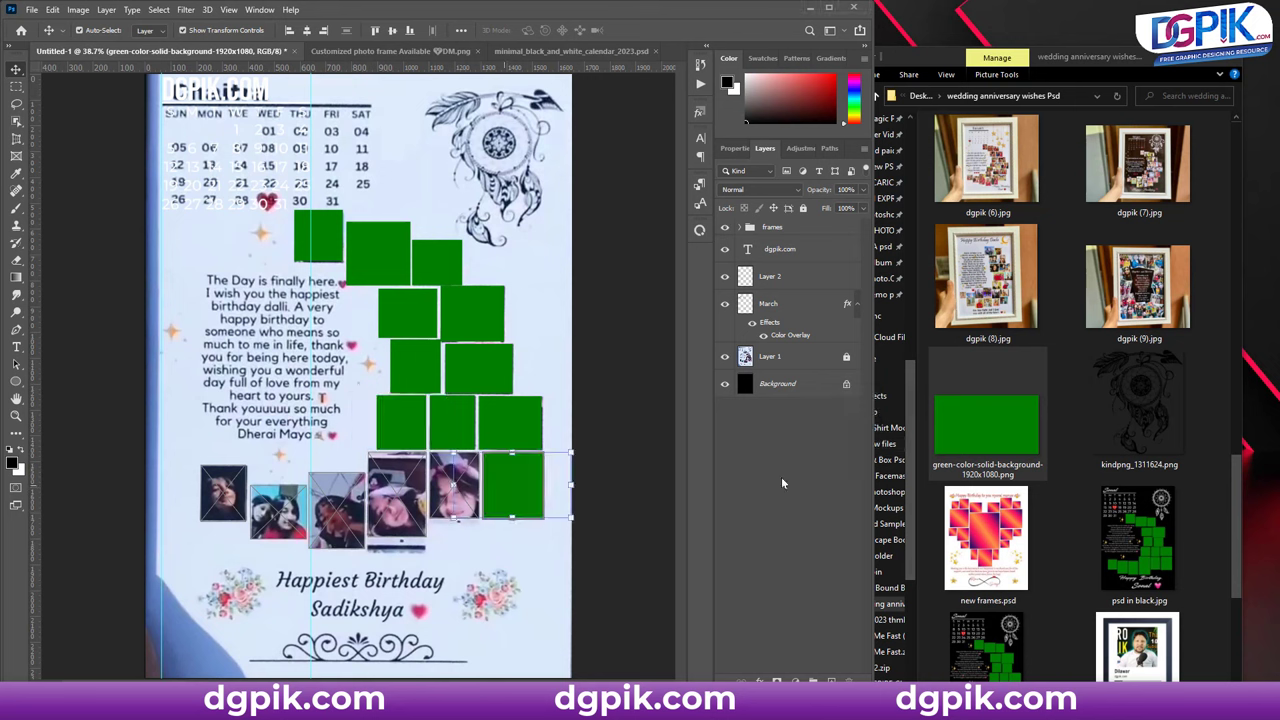
{"action": "left_click_drag", "start_coordinate": [965, 432], "coordinate": [929, 447]}
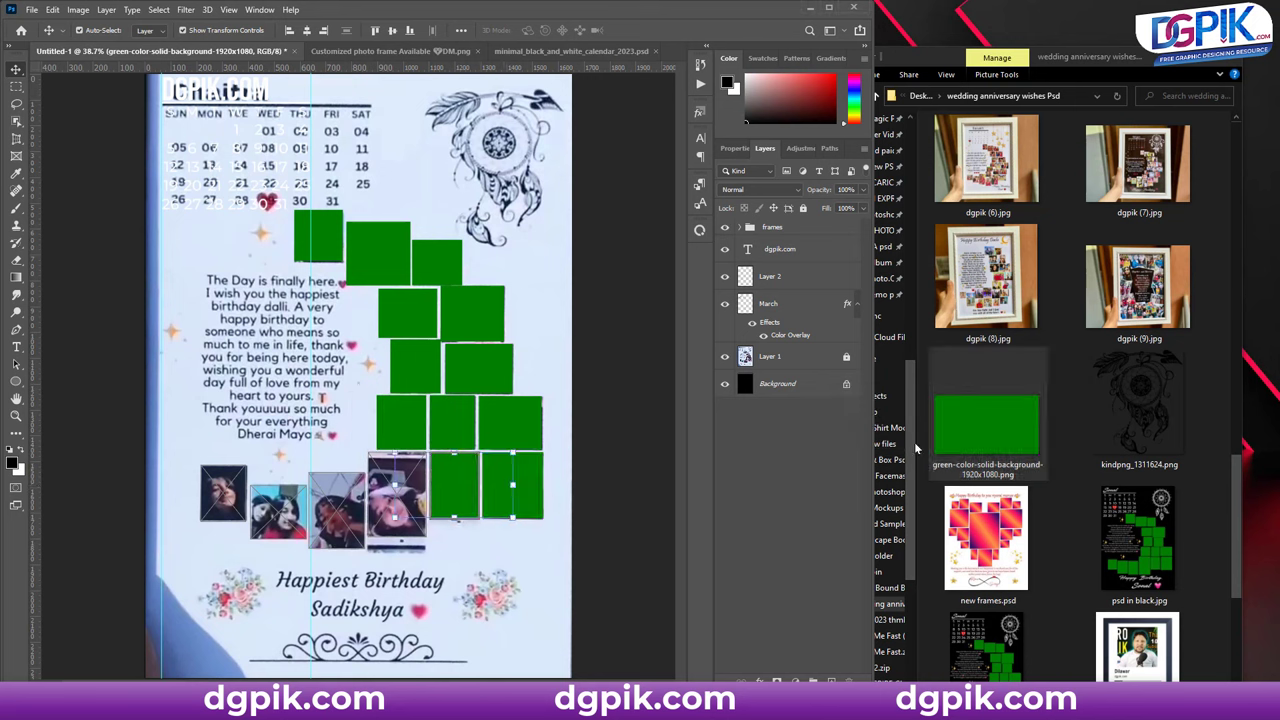
{"action": "left_click_drag", "start_coordinate": [929, 447], "coordinate": [396, 502]}
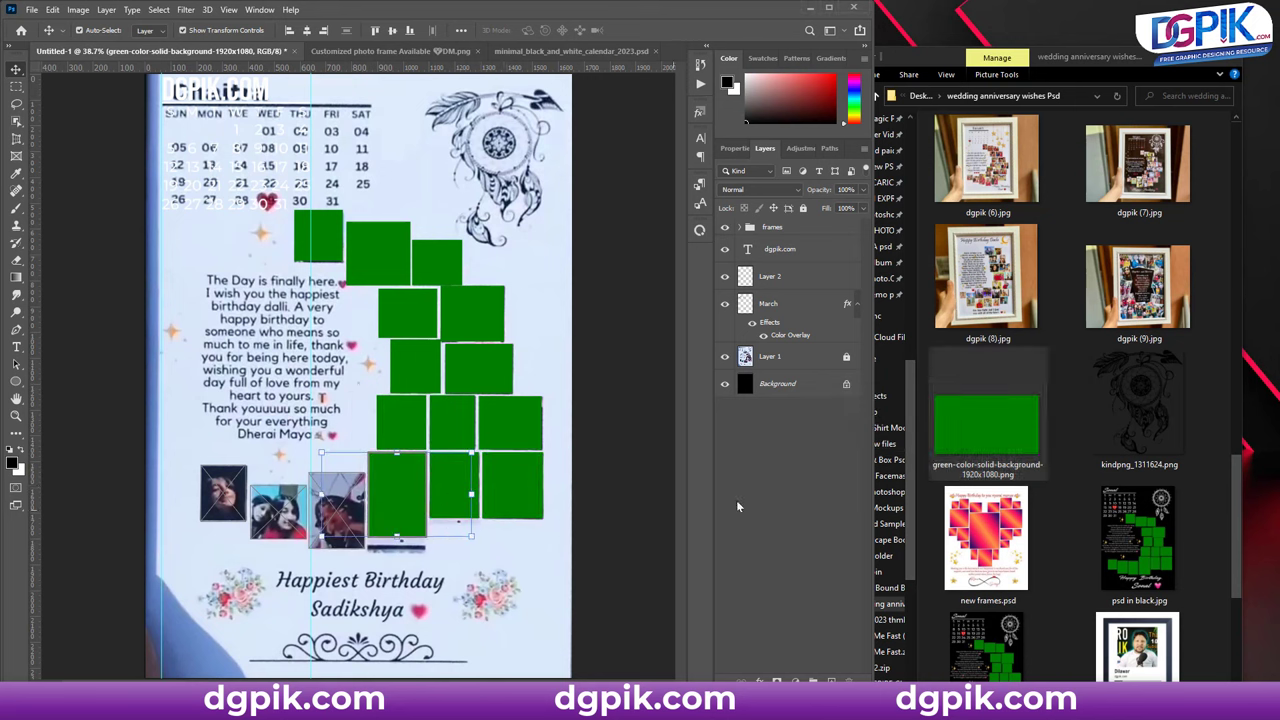
{"action": "left_click_drag", "start_coordinate": [997, 418], "coordinate": [336, 510]}
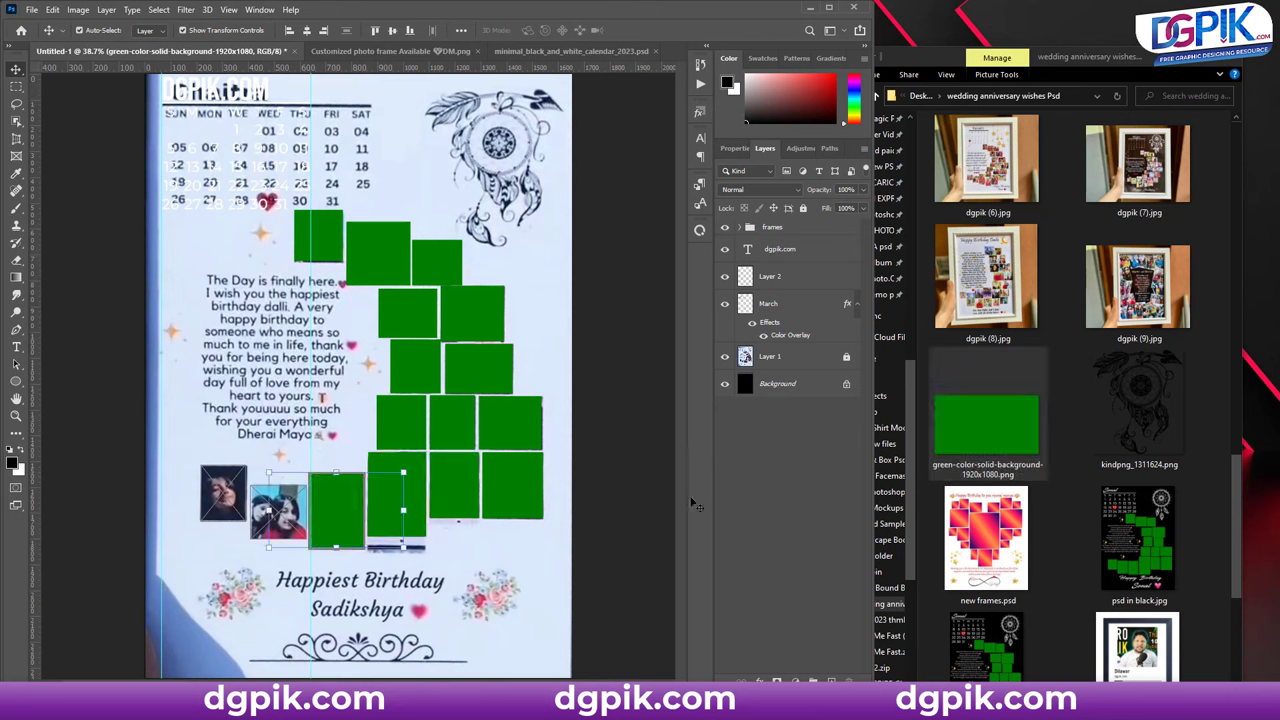
{"action": "left_click_drag", "start_coordinate": [1029, 433], "coordinate": [280, 512]}
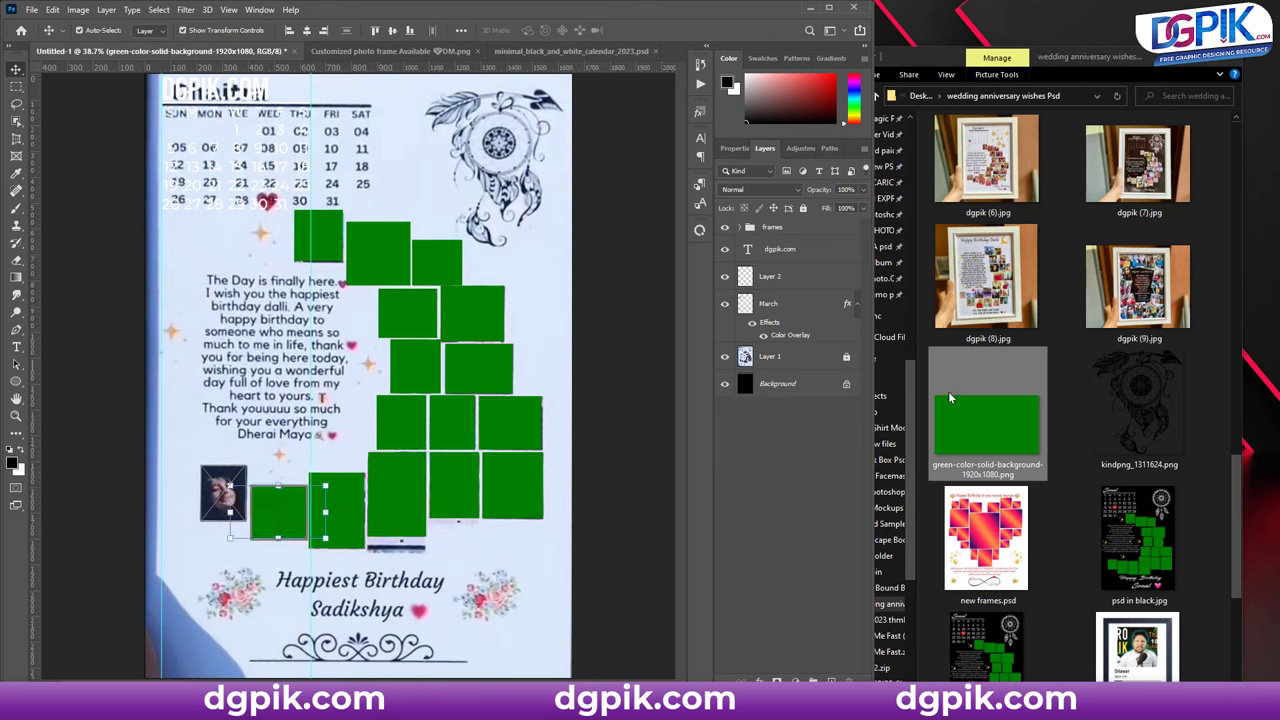
{"action": "left_click_drag", "start_coordinate": [986, 425], "coordinate": [222, 495]}
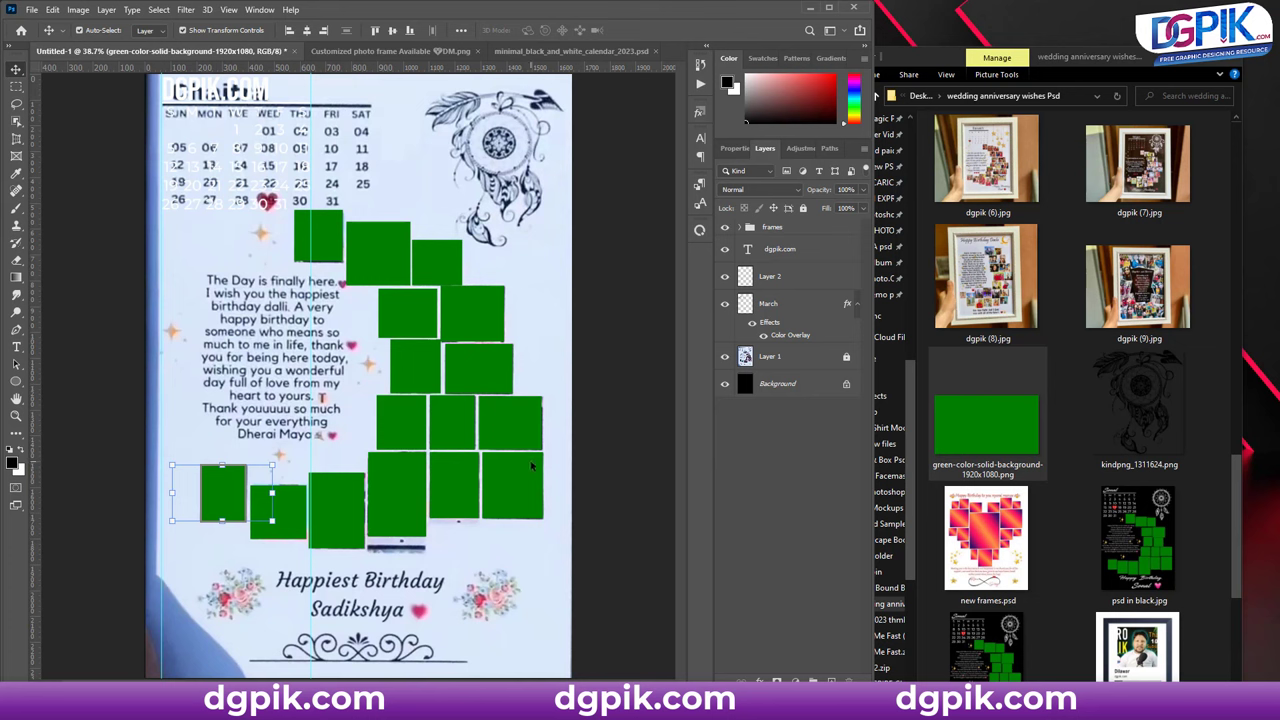
- Hide the reference collage layer, then select the frames group and open its Layer Style dialog
{"action": "scroll", "coordinate": [530, 460], "scroll_direction": "down", "scroll_amount": 2}
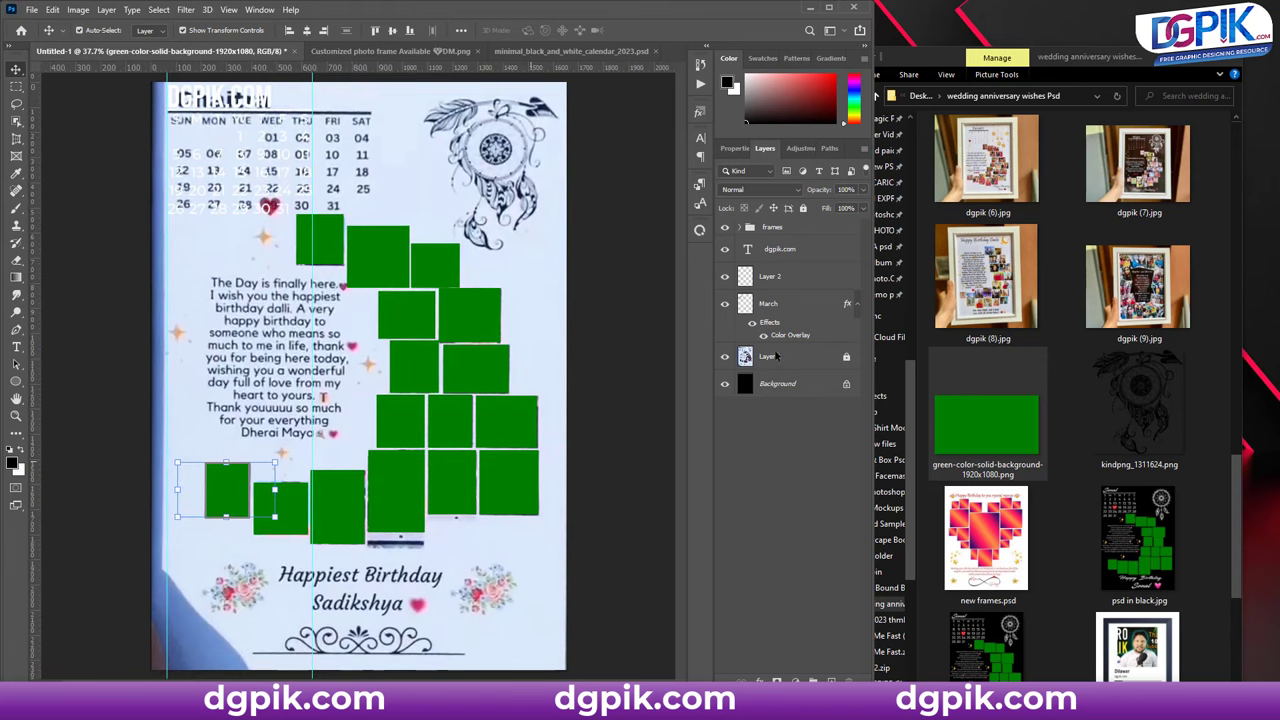
{"action": "left_click", "coordinate": [726, 357]}
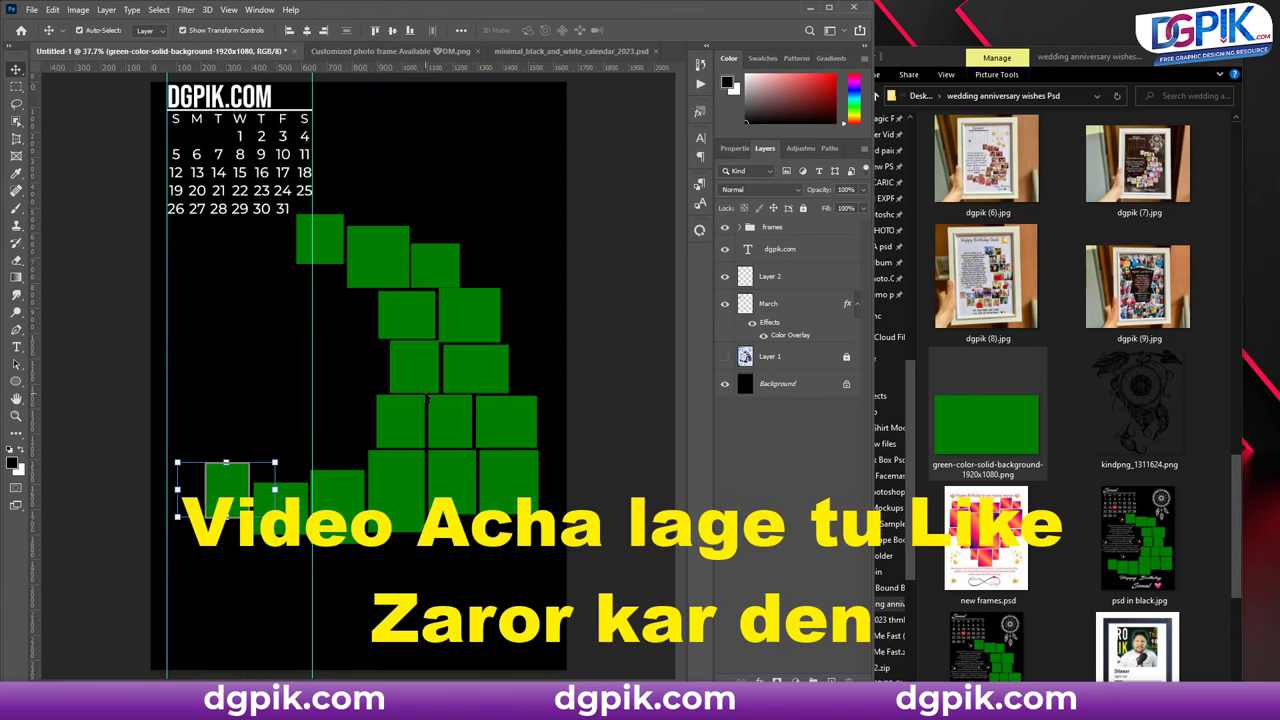
{"action": "left_click", "coordinate": [603, 347]}
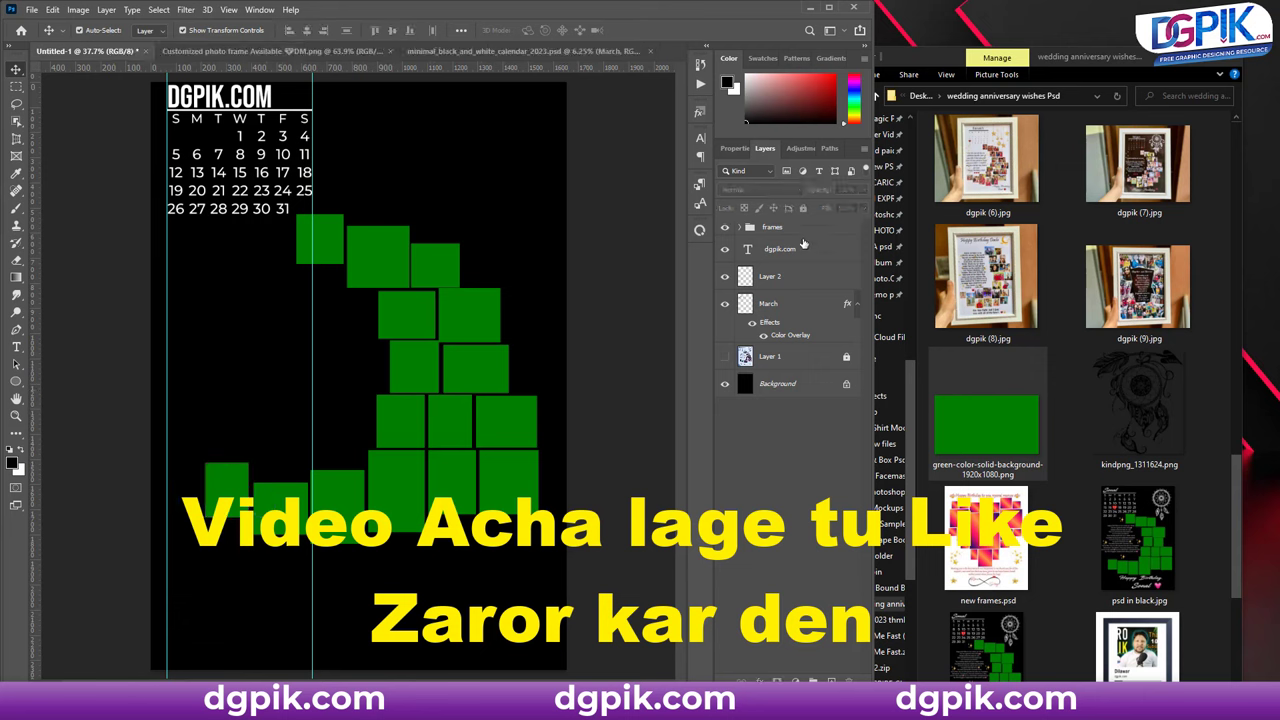
{"action": "left_click", "coordinate": [815, 230]}
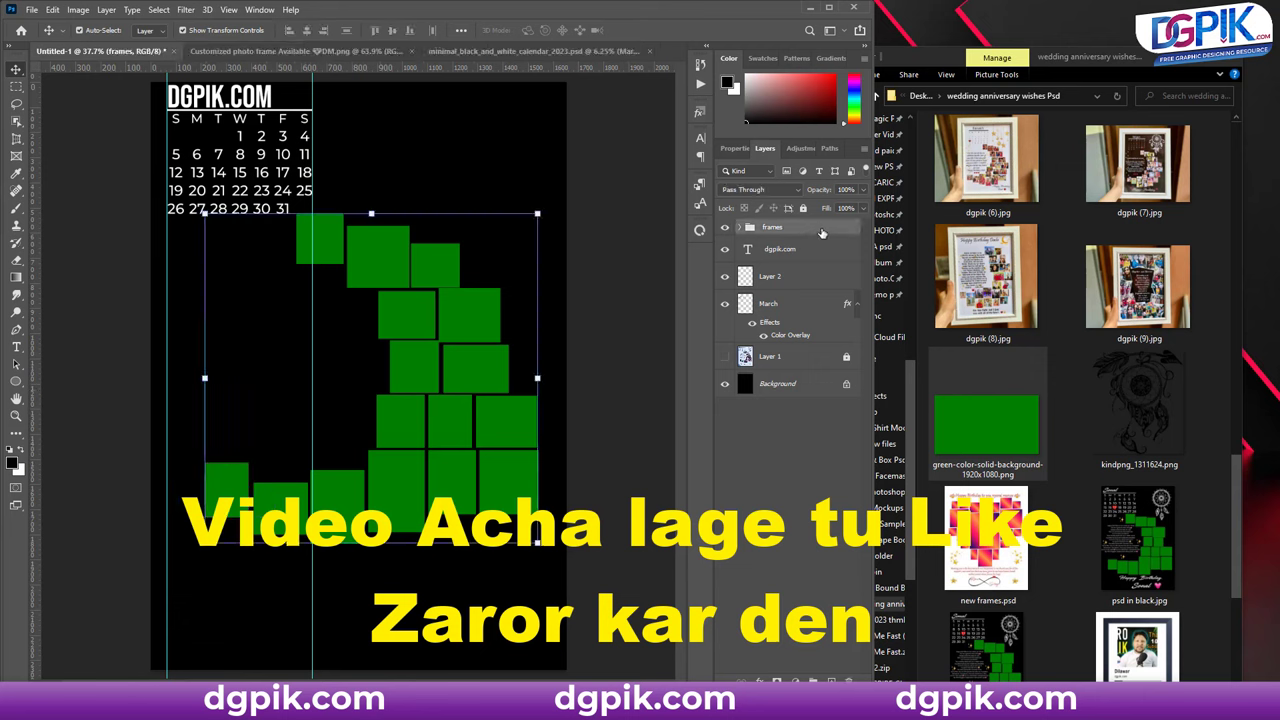
{"action": "double_click", "coordinate": [821, 232]}
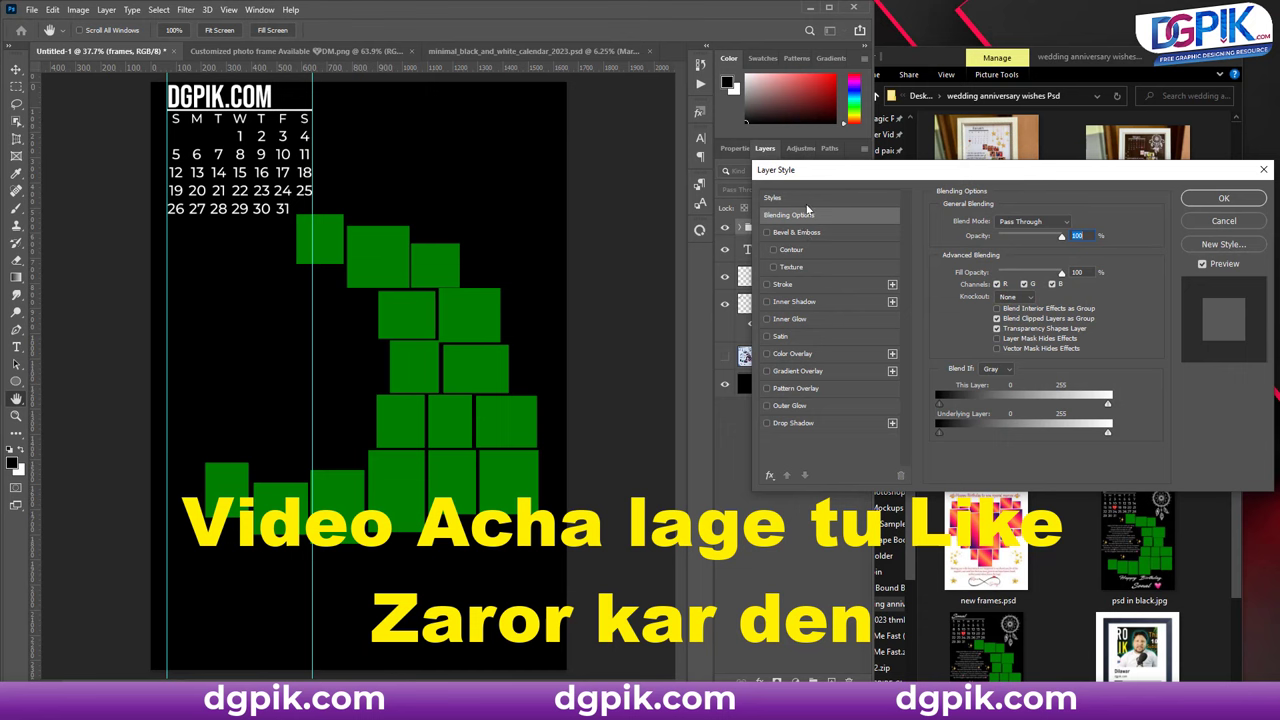
- Add a 2 px white Stroke positioned Inside to the frames group, leaving Inner Shadow off
{"action": "left_click", "coordinate": [782, 285]}
{"action": "left_click", "coordinate": [968, 317]}
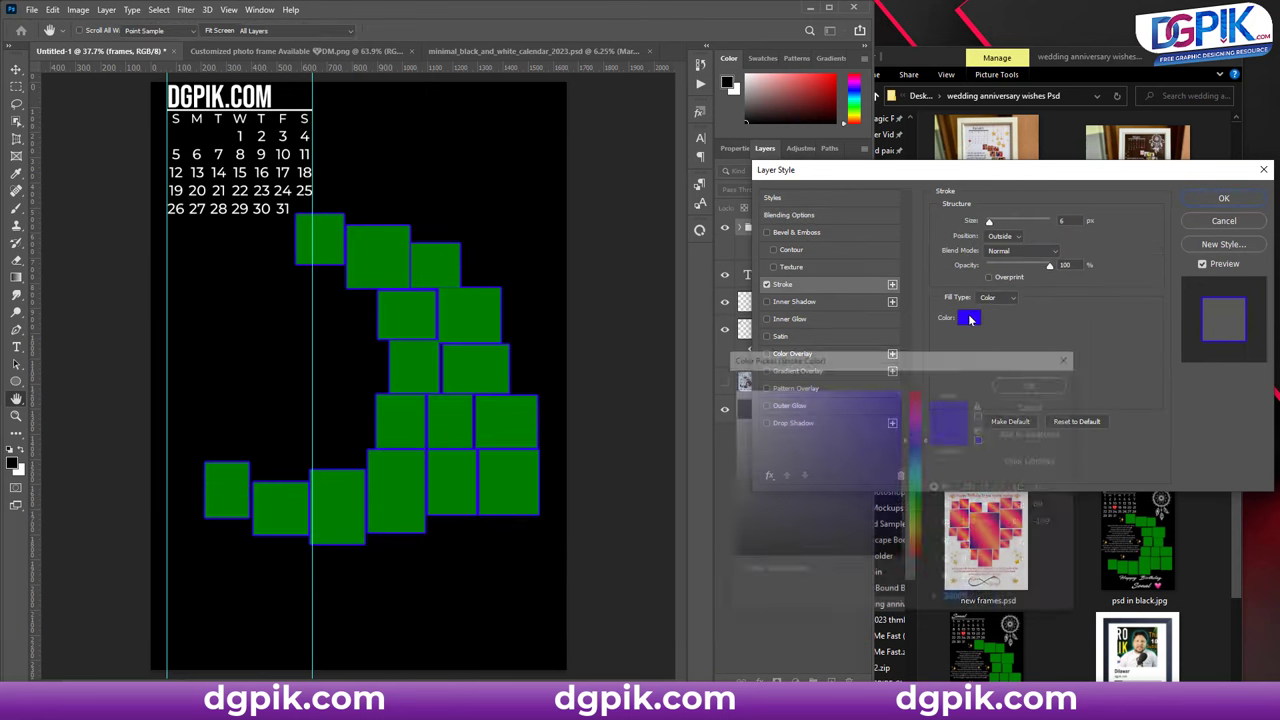
{"action": "left_click_drag", "start_coordinate": [770, 420], "coordinate": [690, 343]}
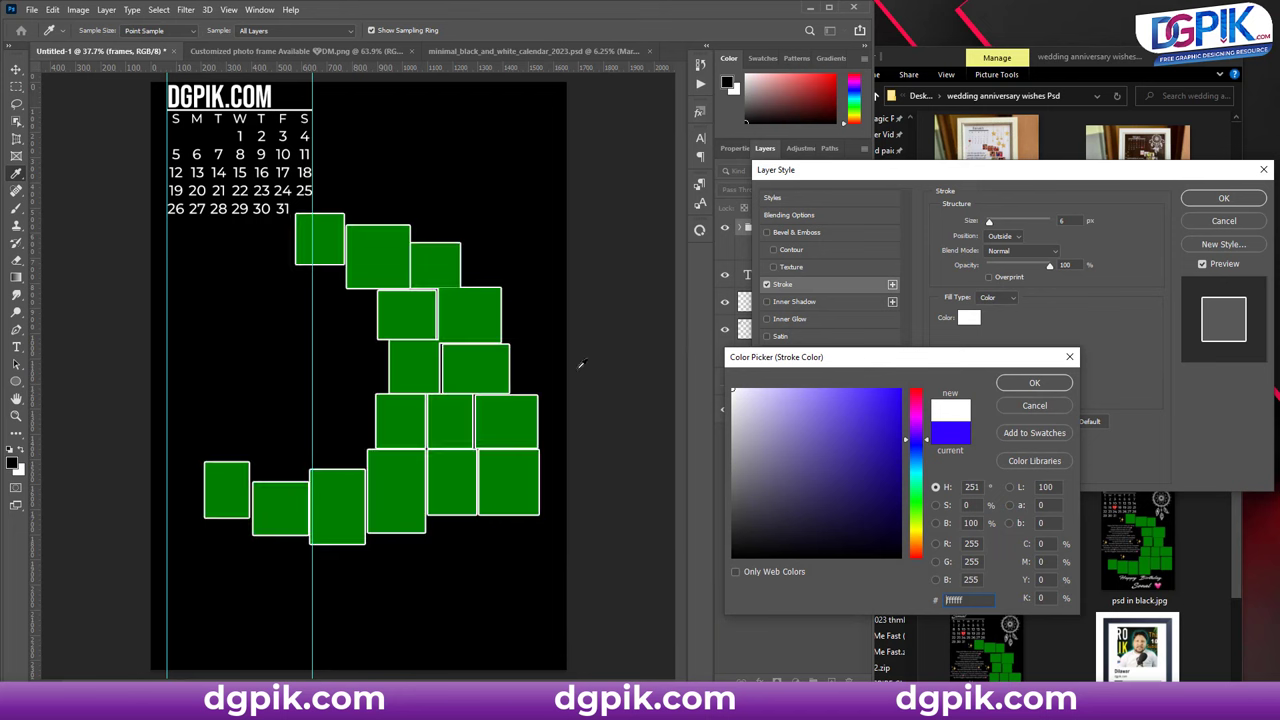
{"action": "left_click", "coordinate": [1025, 382]}
{"action": "left_click", "coordinate": [1009, 240]}
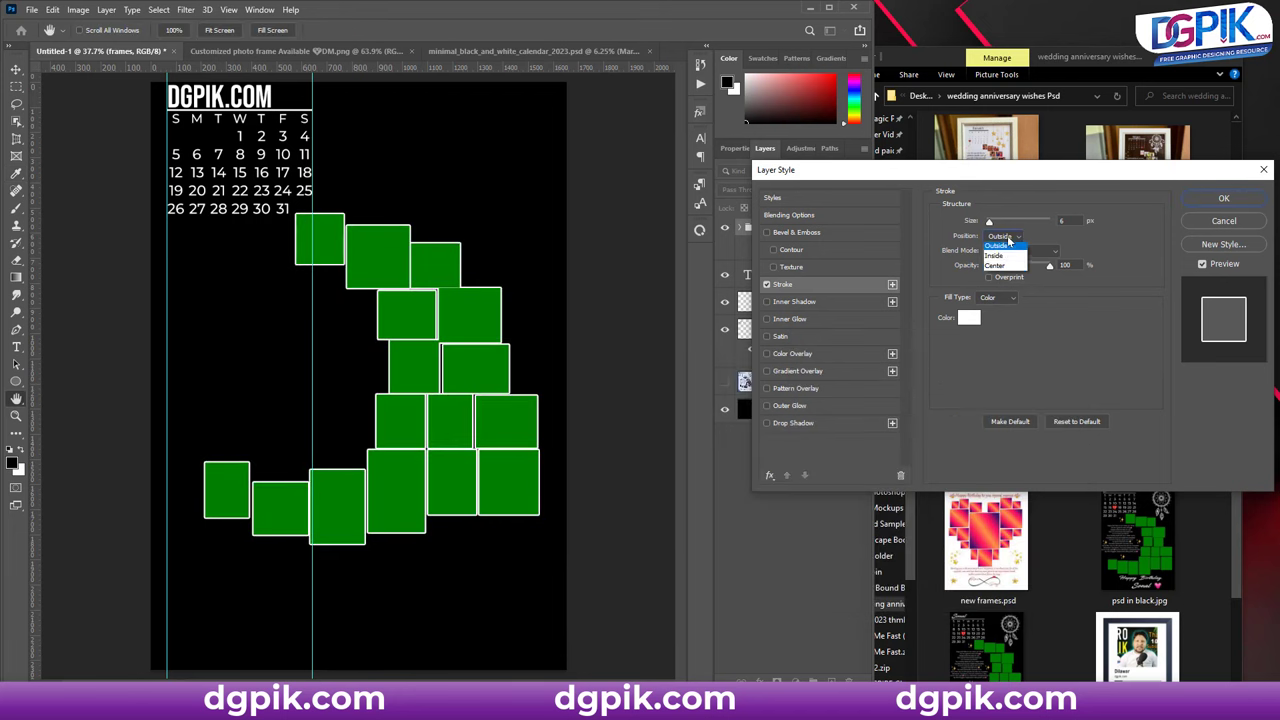
{"action": "left_click", "coordinate": [1000, 258]}
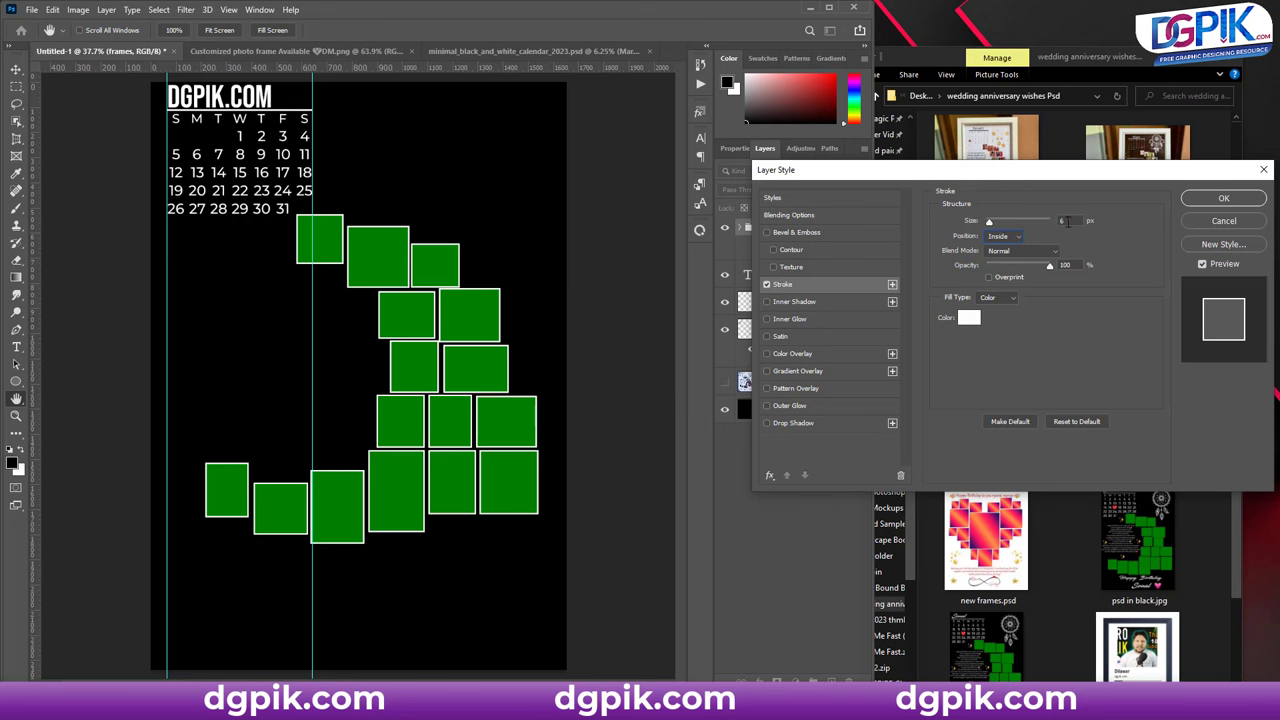
{"action": "type", "text": "2"}
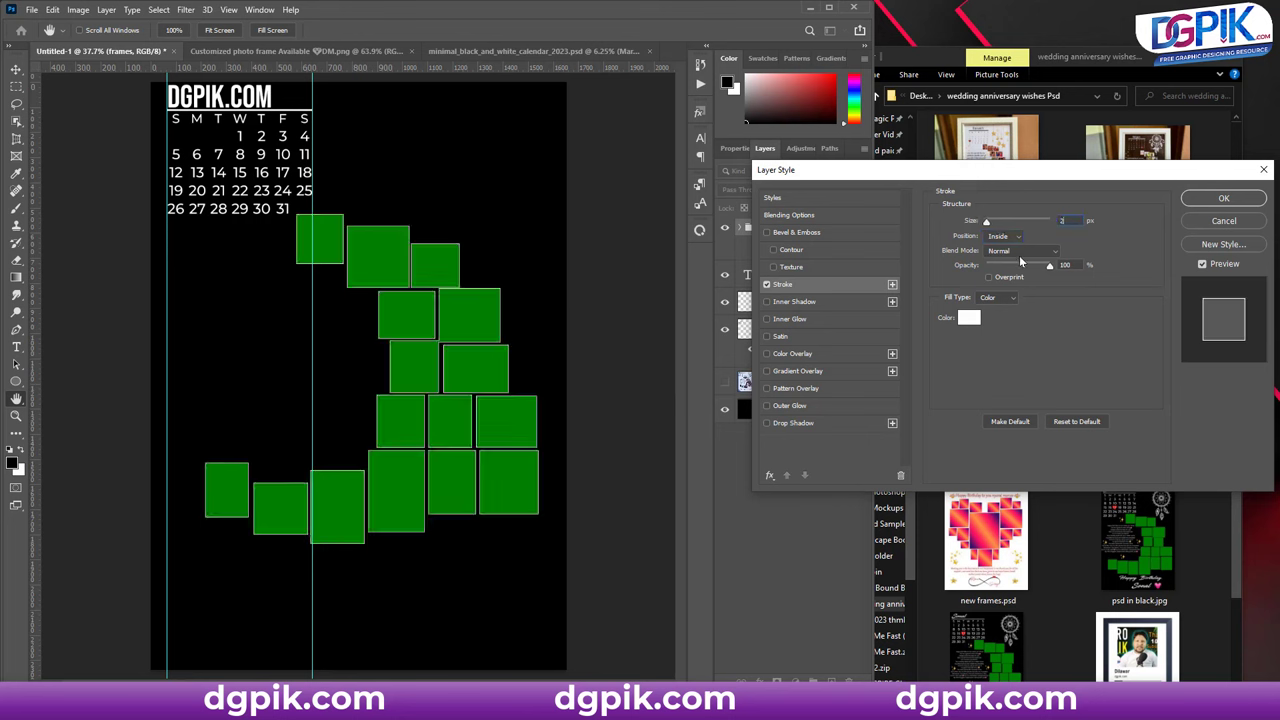
{"action": "left_click", "coordinate": [785, 301]}
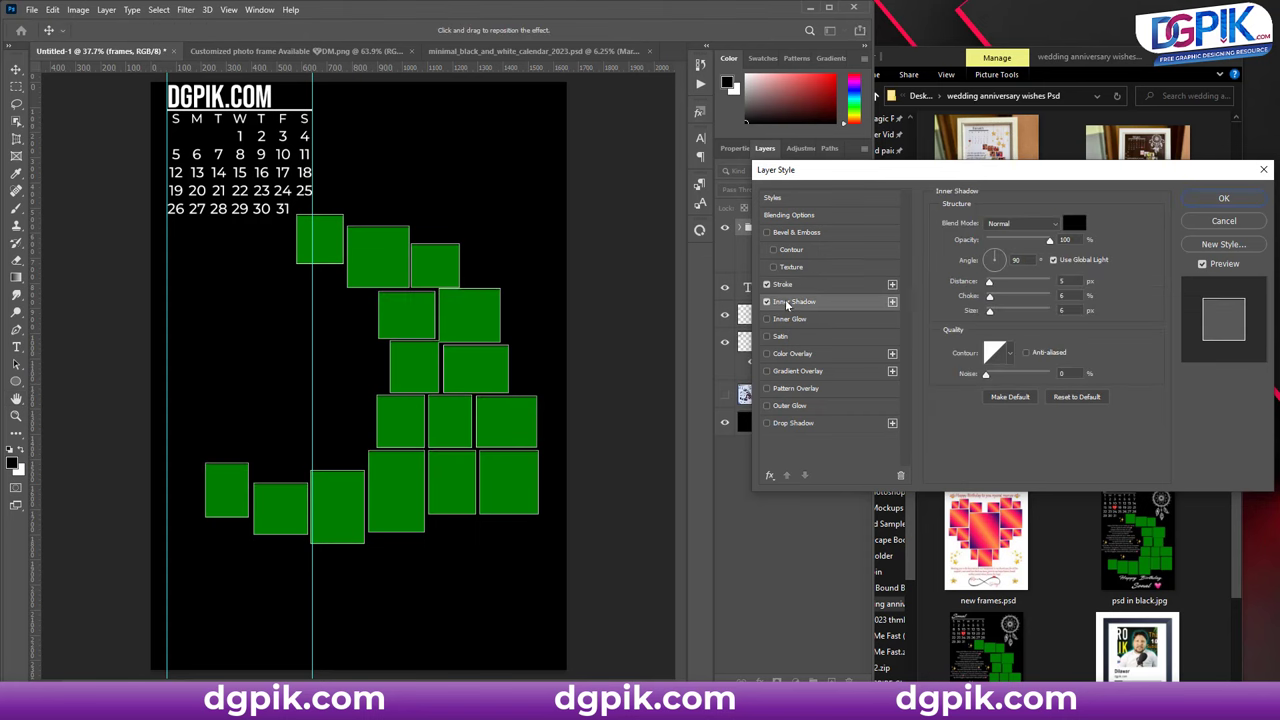
{"action": "left_click", "coordinate": [766, 301]}
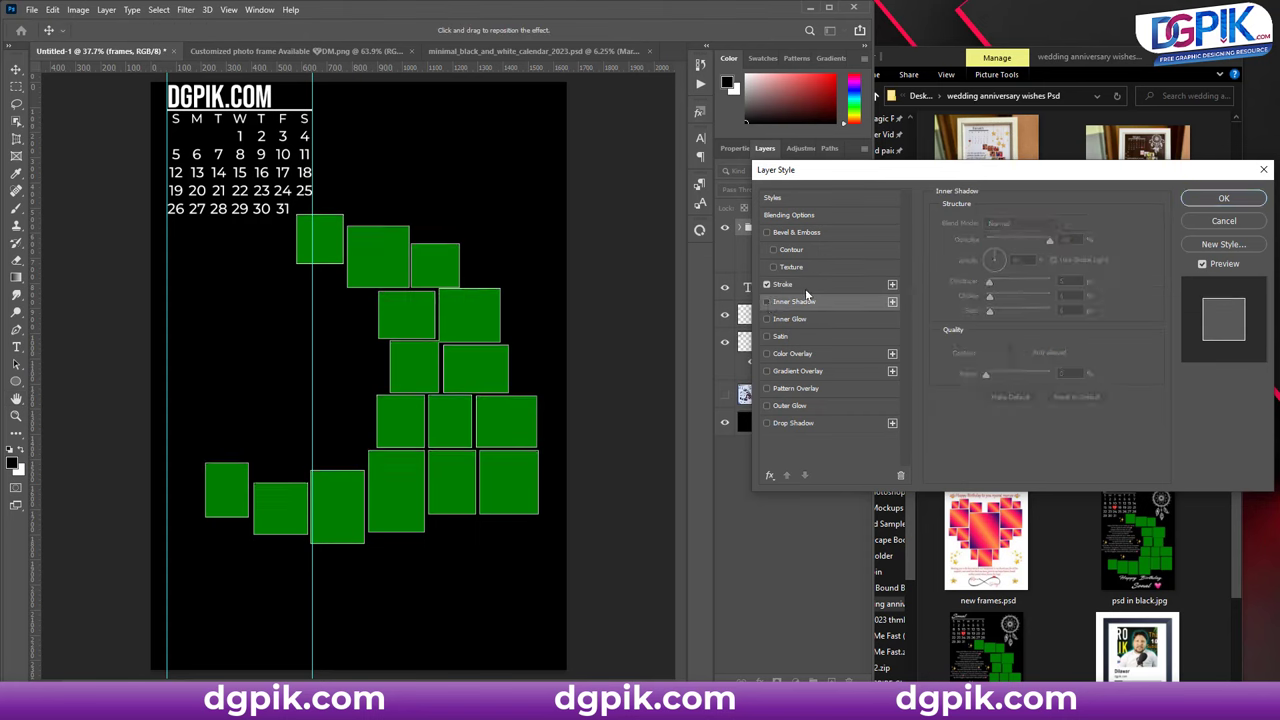
{"action": "left_click", "coordinate": [1222, 198]}
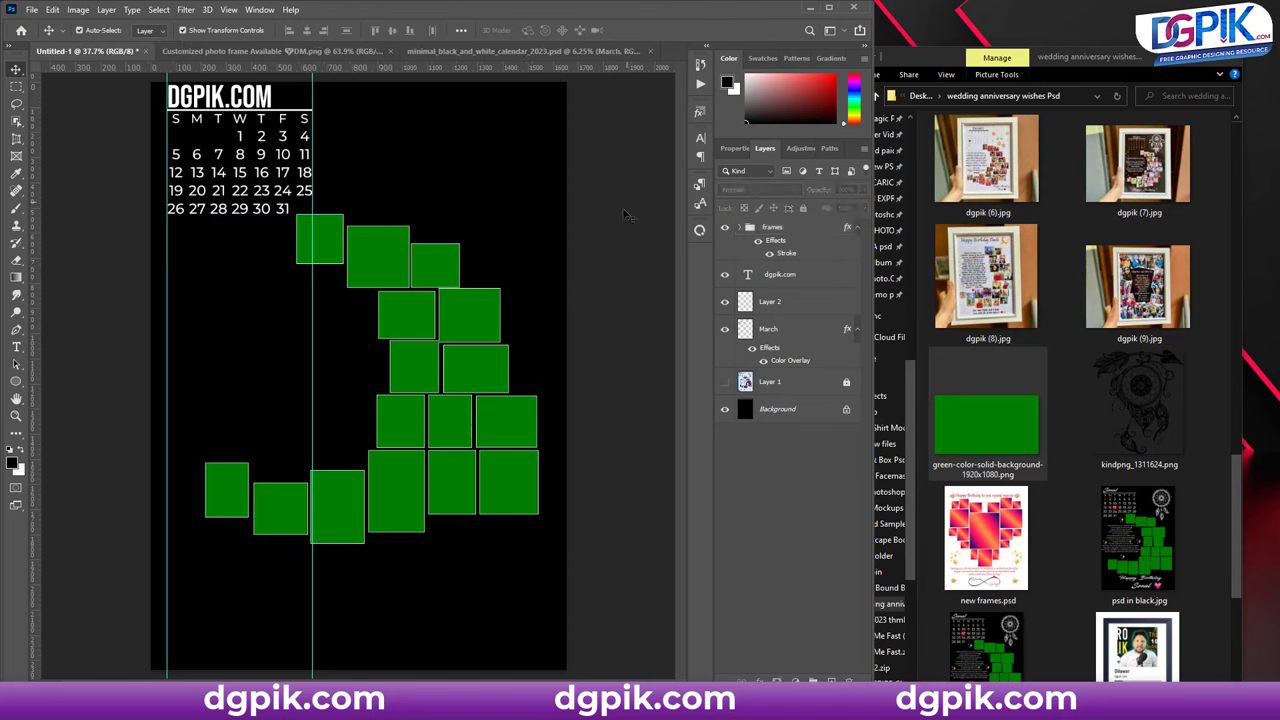
- Show the birthday reference layer, save a Snip & Sketch capture of its dreamcatcher, and launch Chrome
{"action": "left_click", "coordinate": [725, 388]}
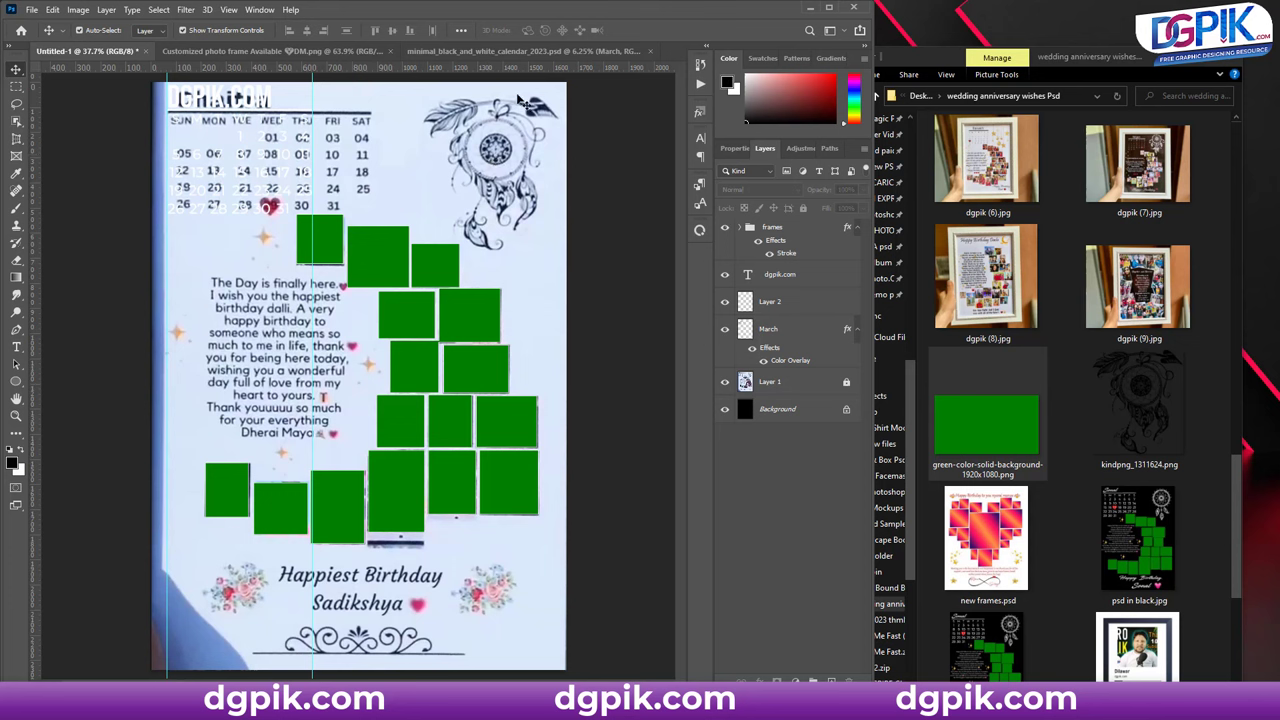
{"action": "left_click", "coordinate": [18, 91]}
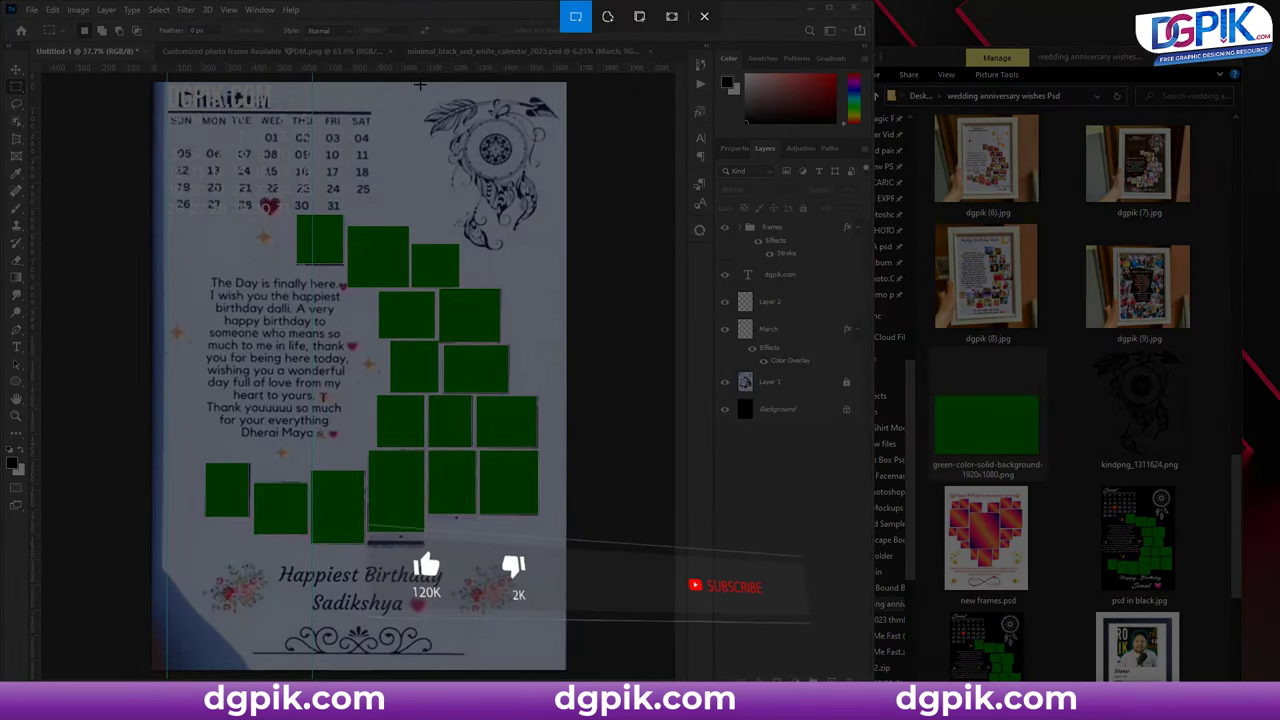
{"action": "left_click_drag", "start_coordinate": [420, 84], "coordinate": [544, 240]}
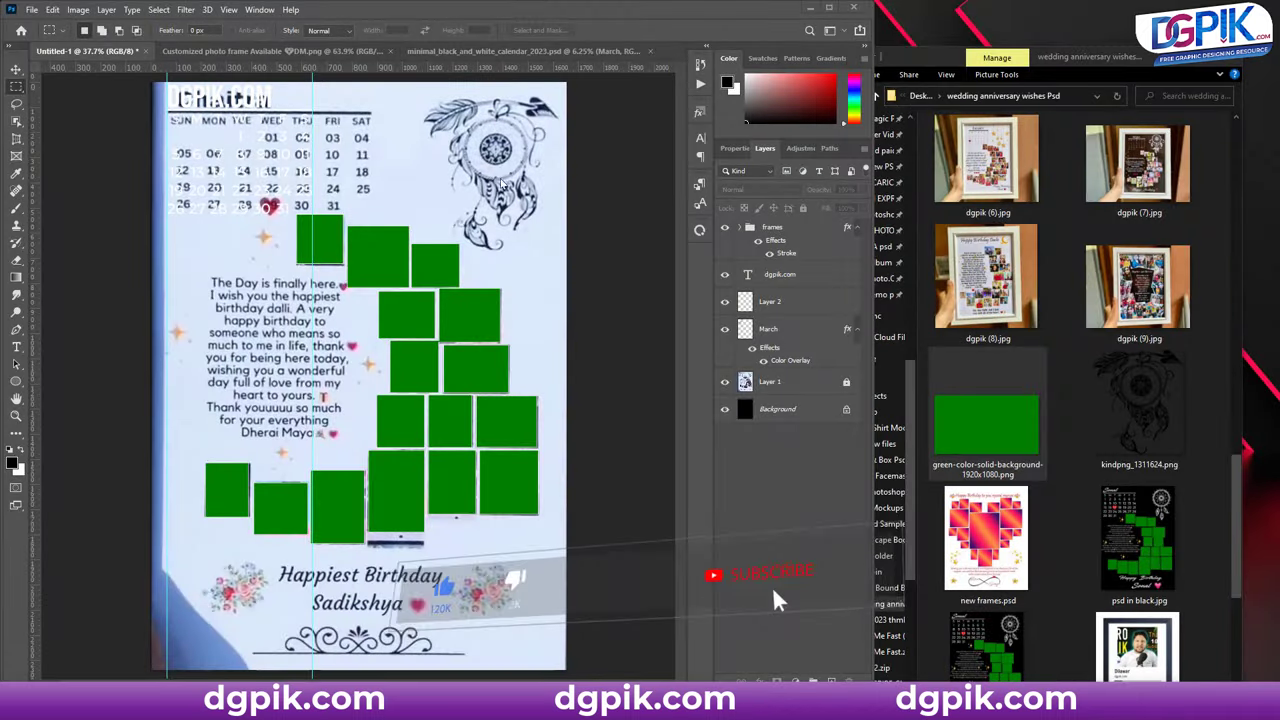
{"action": "left_click", "coordinate": [1180, 440]}
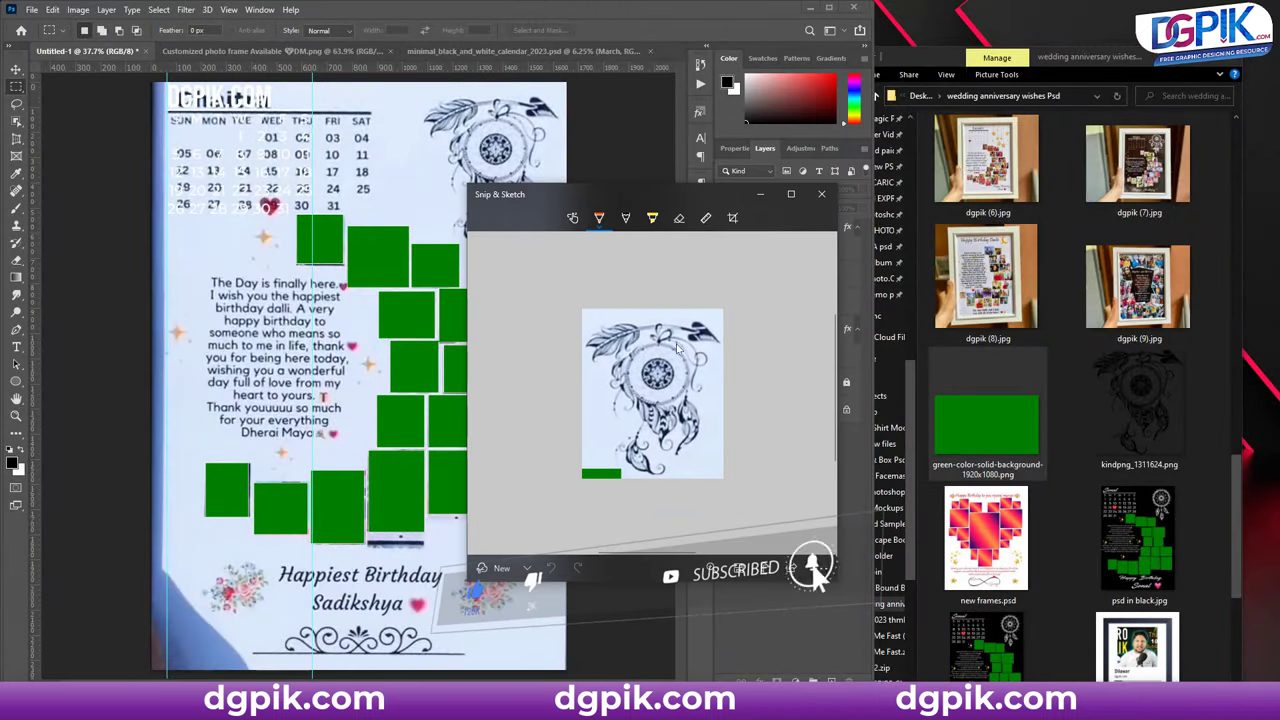
{"action": "key", "text": "ctrl+s"}
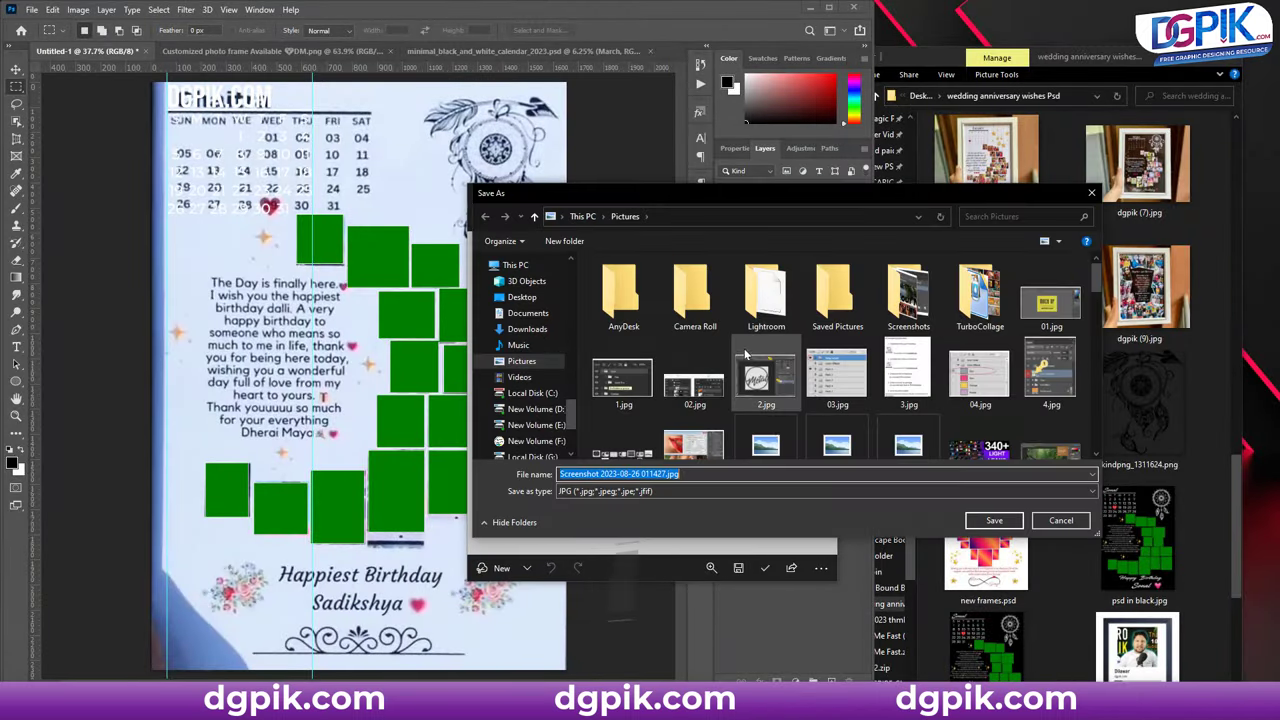
{"action": "left_click", "coordinate": [994, 520]}
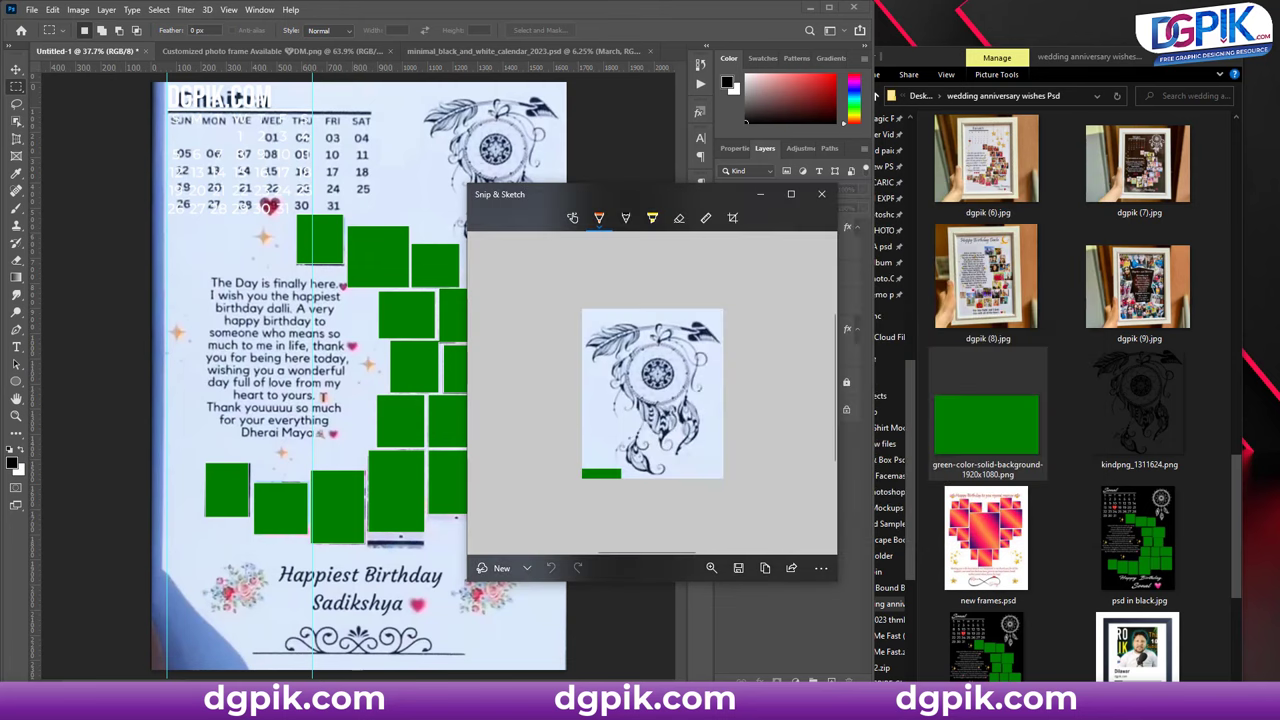
{"action": "left_click", "coordinate": [640, 710]}
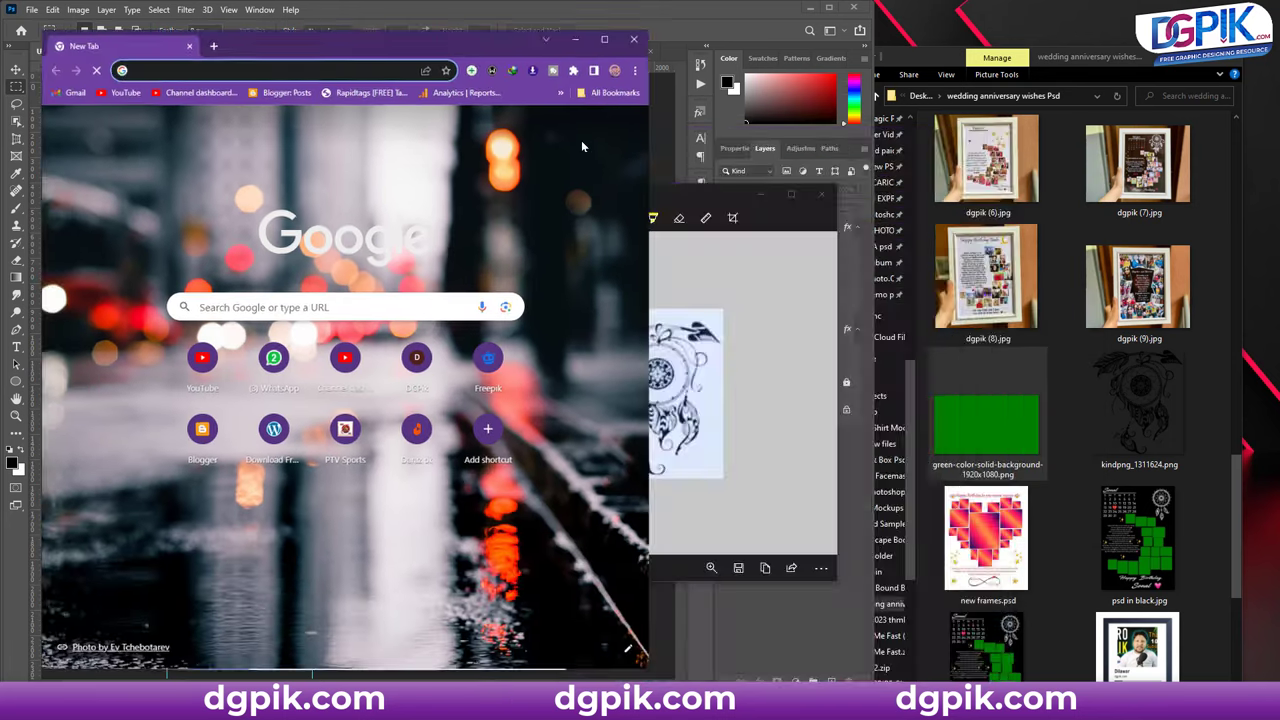
- Maximize Chrome and start a Google Lens search by uploading a file
{"action": "left_click_drag", "start_coordinate": [555, 146], "coordinate": [219, 3]}
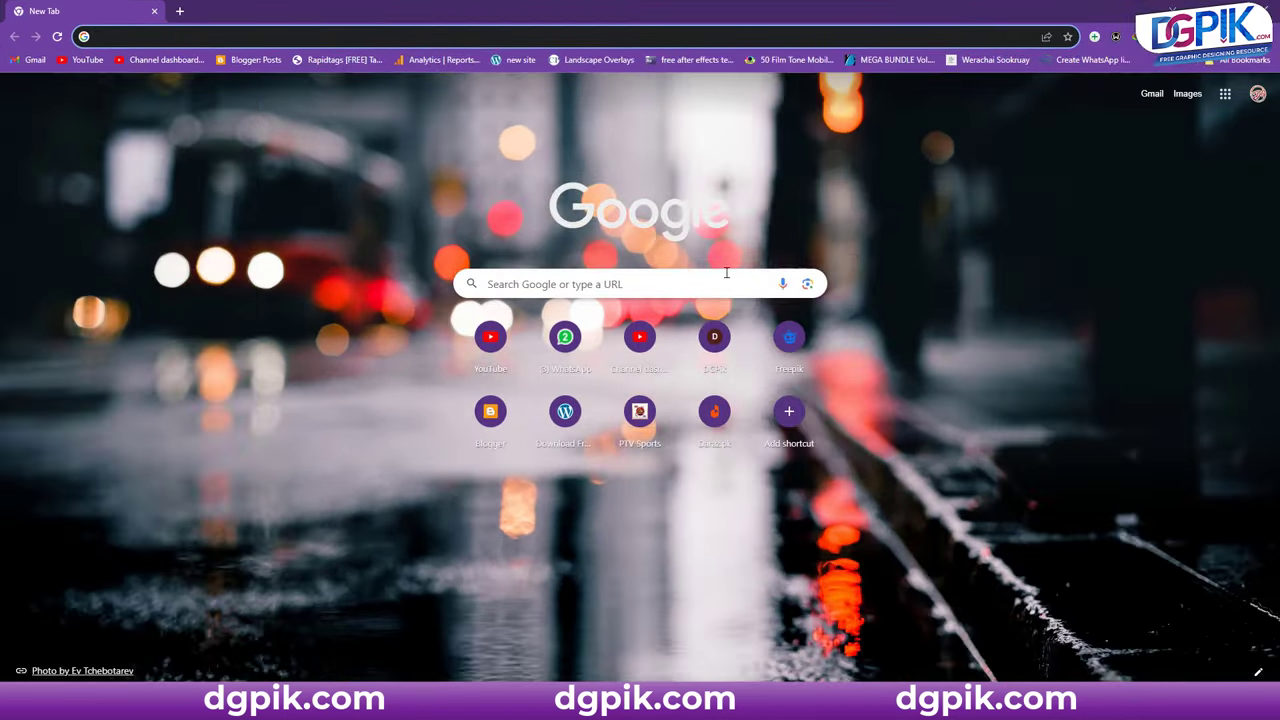
{"action": "left_click", "coordinate": [807, 289]}
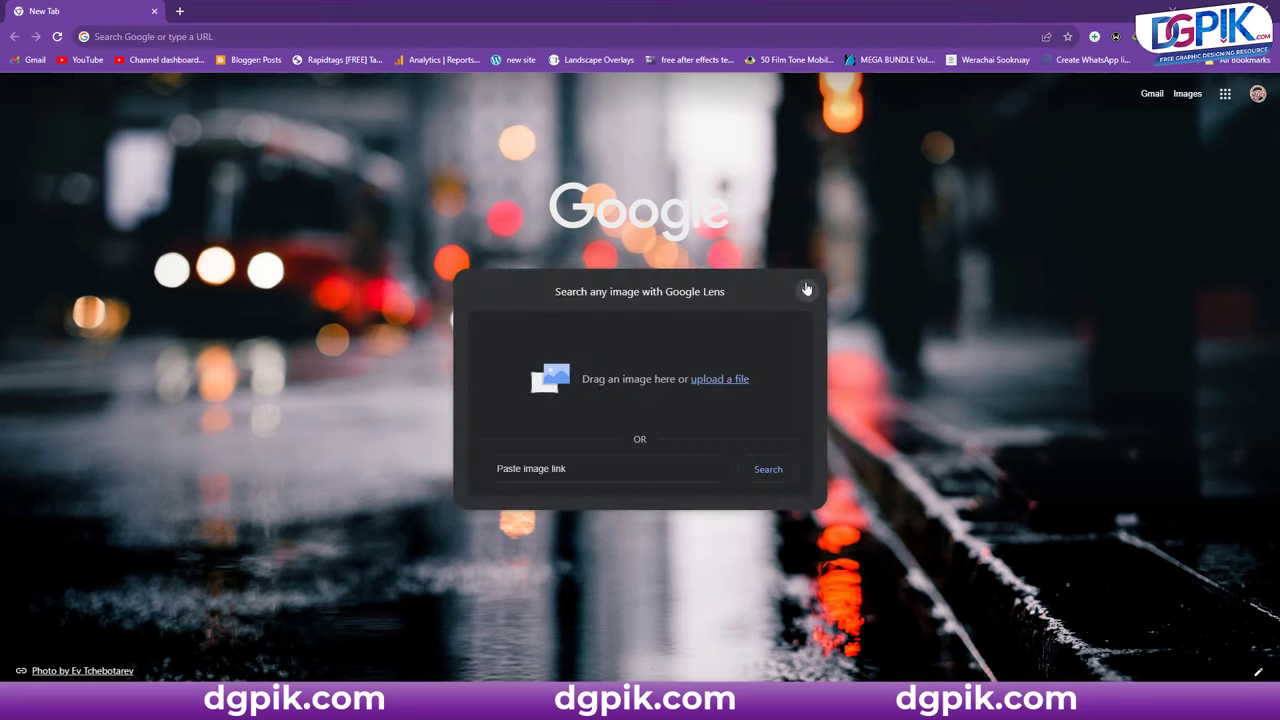
{"action": "left_click", "coordinate": [730, 380]}
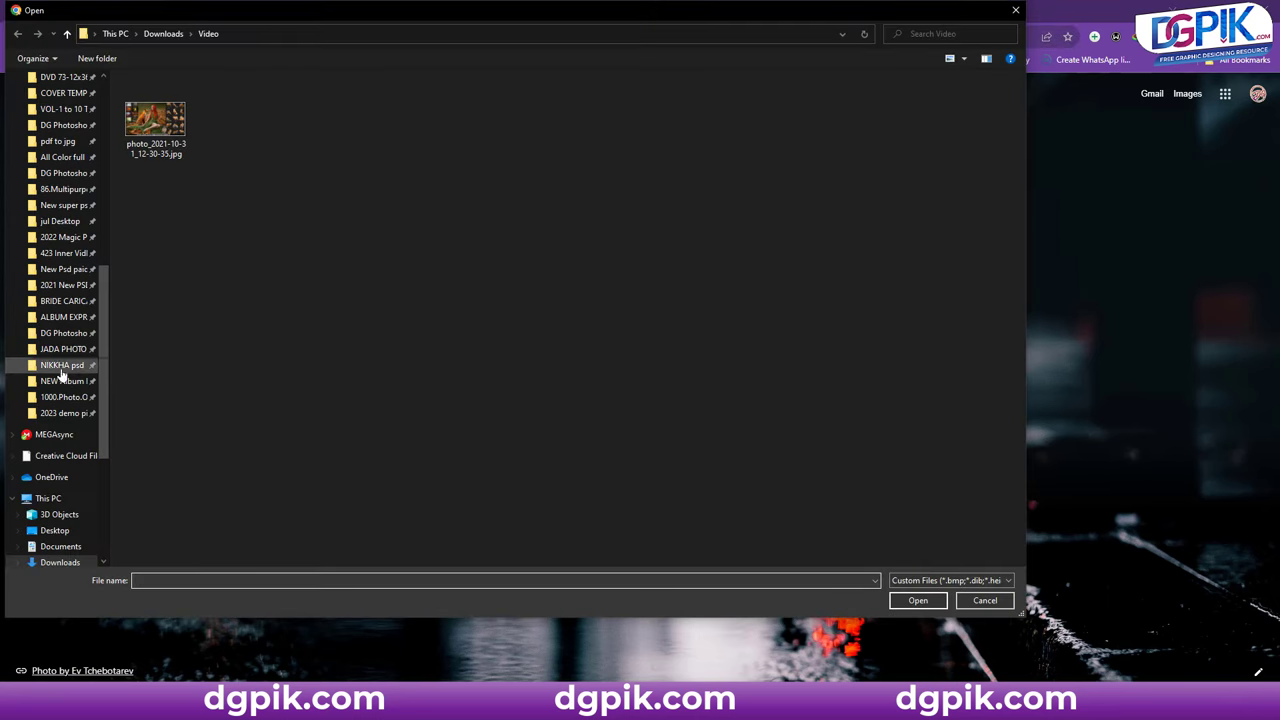
{"action": "scroll", "coordinate": [65, 480], "scroll_direction": "down", "scroll_amount": 2}
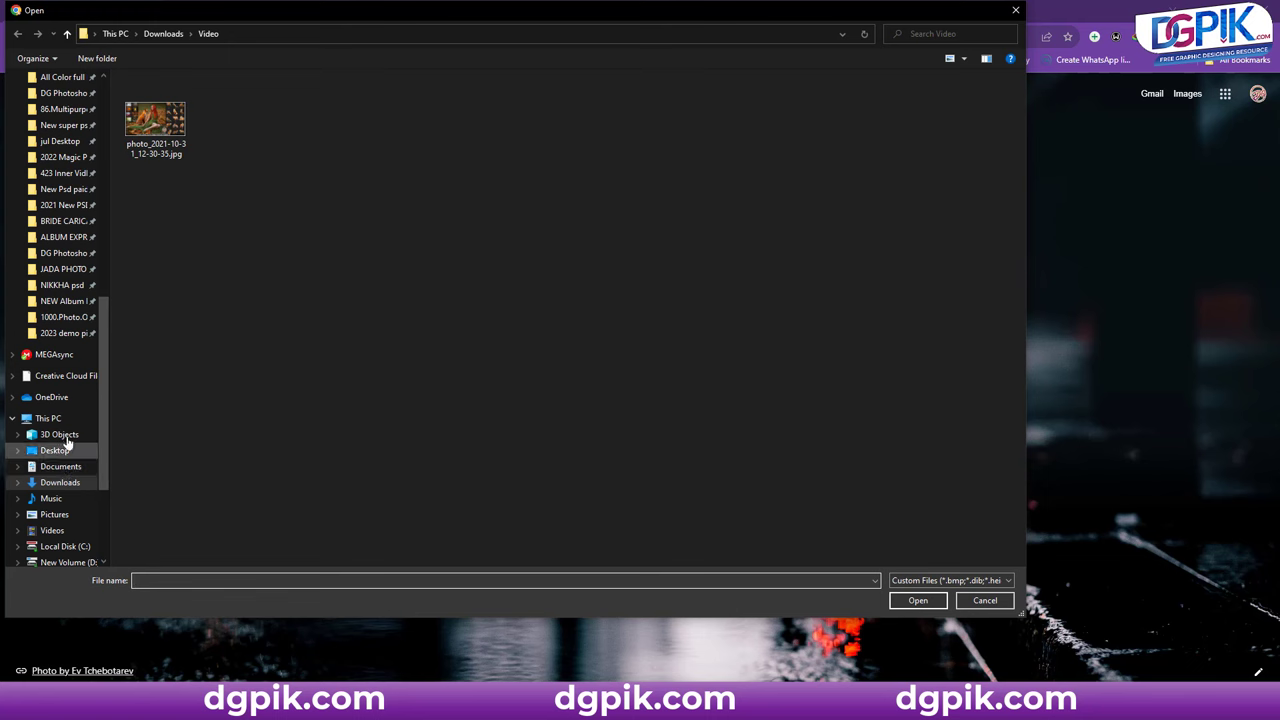
{"action": "scroll", "coordinate": [60, 487], "scroll_direction": "down", "scroll_amount": 1}
- Upload the newest dreamcatcher screenshot from Pictures, sorted newest first
{"action": "left_click", "coordinate": [55, 466]}
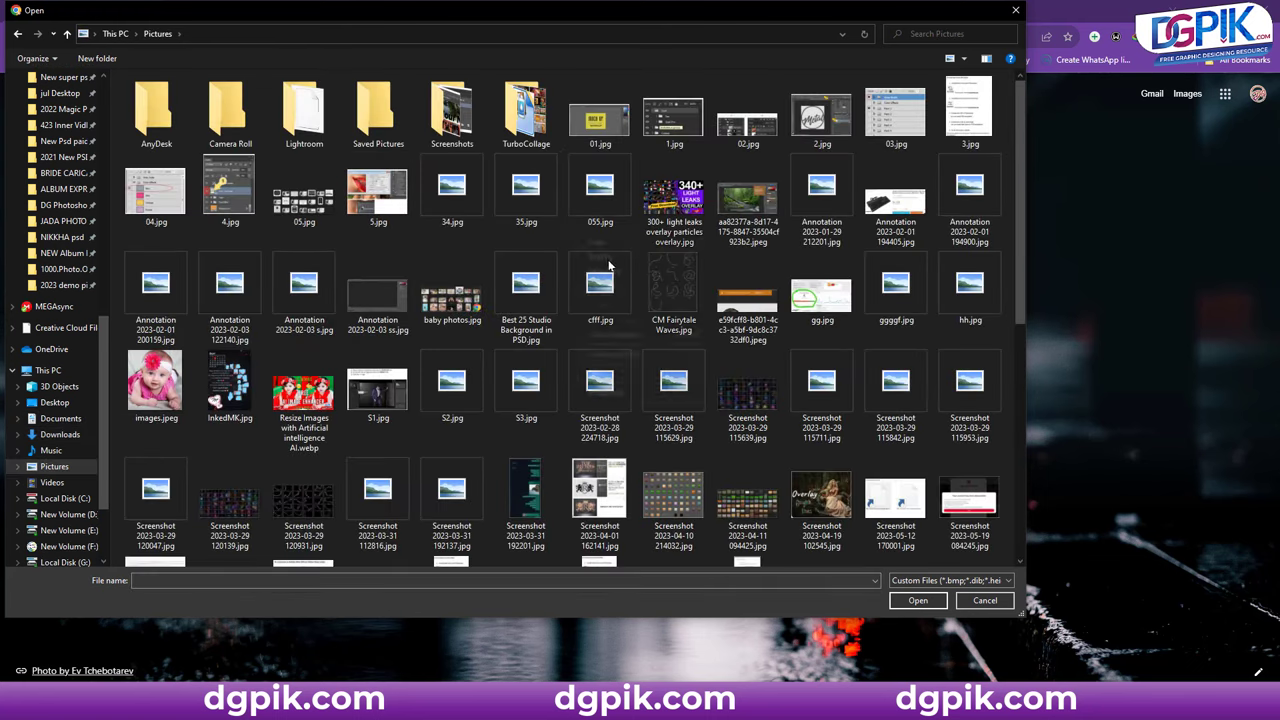
{"action": "right_click", "coordinate": [566, 234]}
{"action": "left_click", "coordinate": [745, 272]}
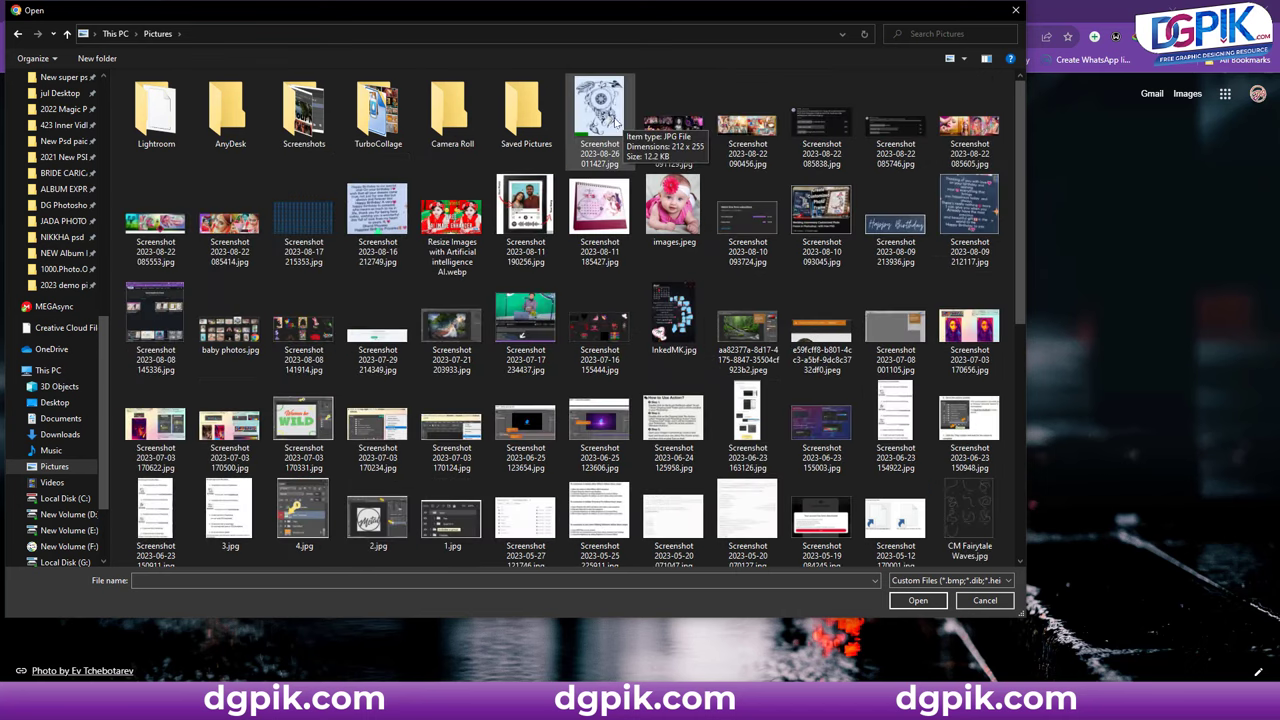
{"action": "left_click", "coordinate": [605, 117]}
{"action": "double_click", "coordinate": [607, 118]}
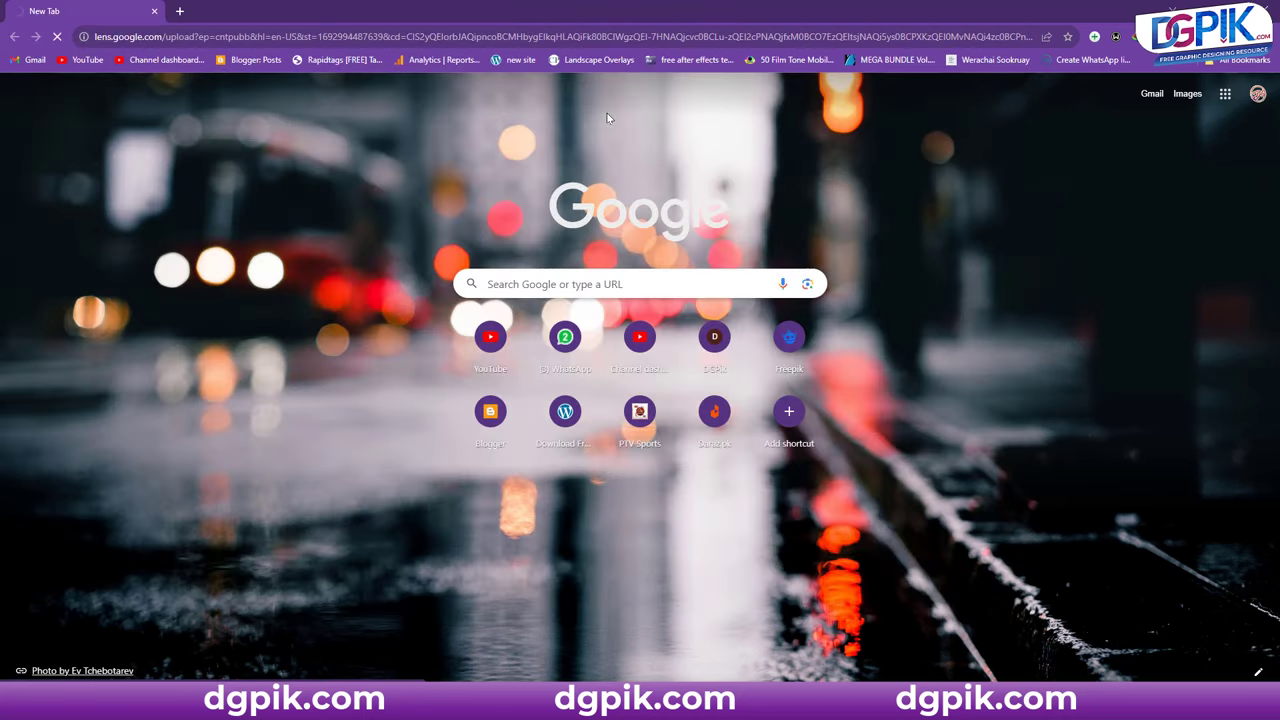
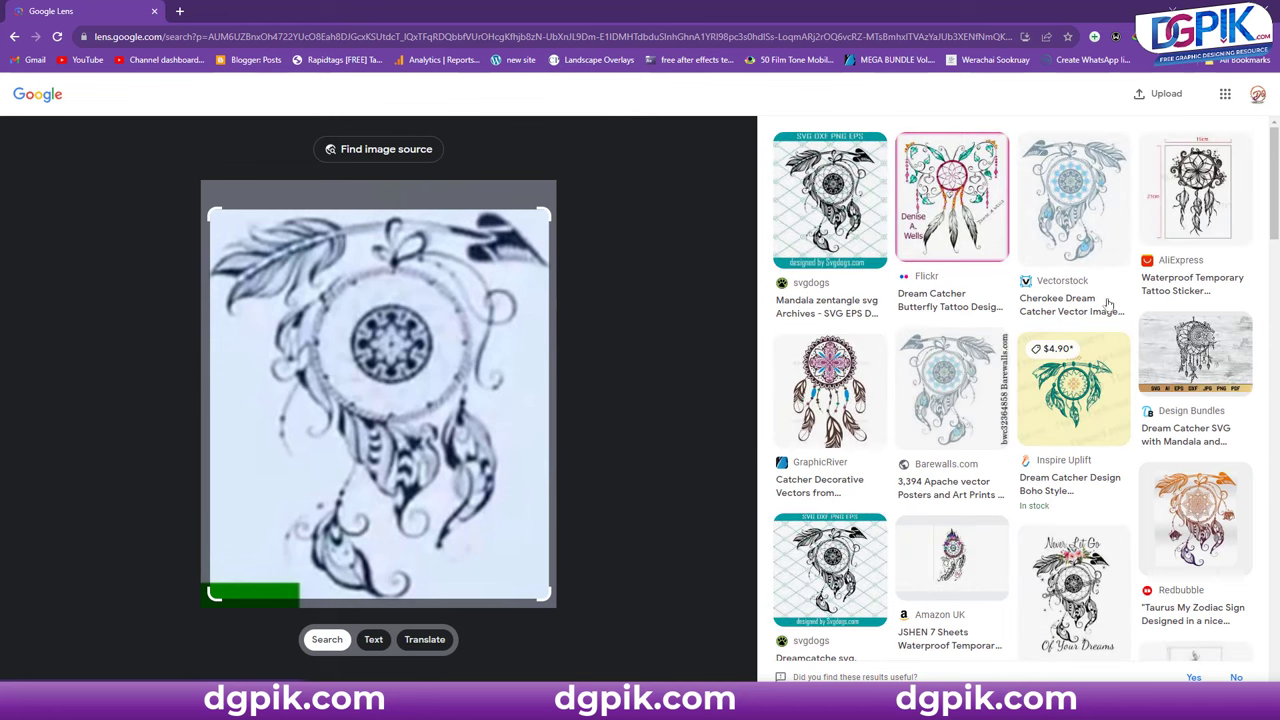
- Open the svgdogs dream catcher result in a new tab, then the Facebook Dream Catcher Designs post
{"action": "right_click", "coordinate": [824, 300]}
{"action": "left_click", "coordinate": [850, 308]}
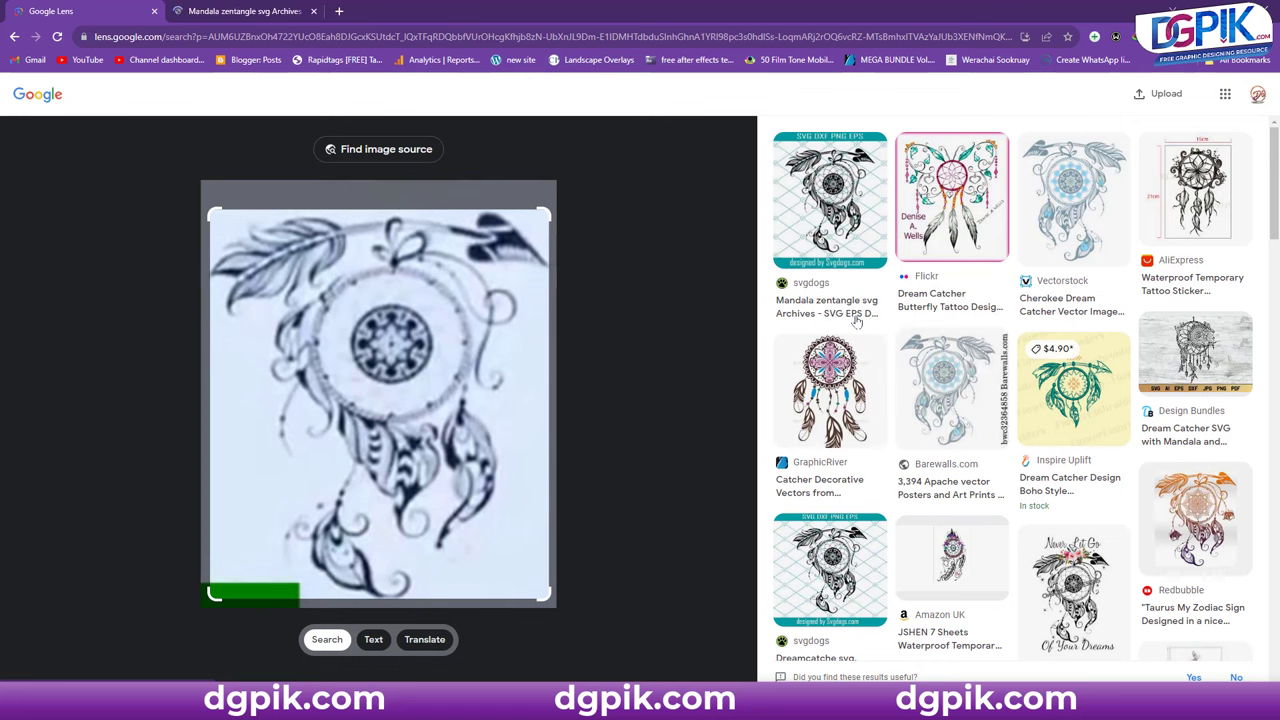
{"action": "scroll", "coordinate": [900, 340], "scroll_direction": "down", "scroll_amount": 1}
{"action": "scroll", "coordinate": [955, 368], "scroll_direction": "down", "scroll_amount": 3}
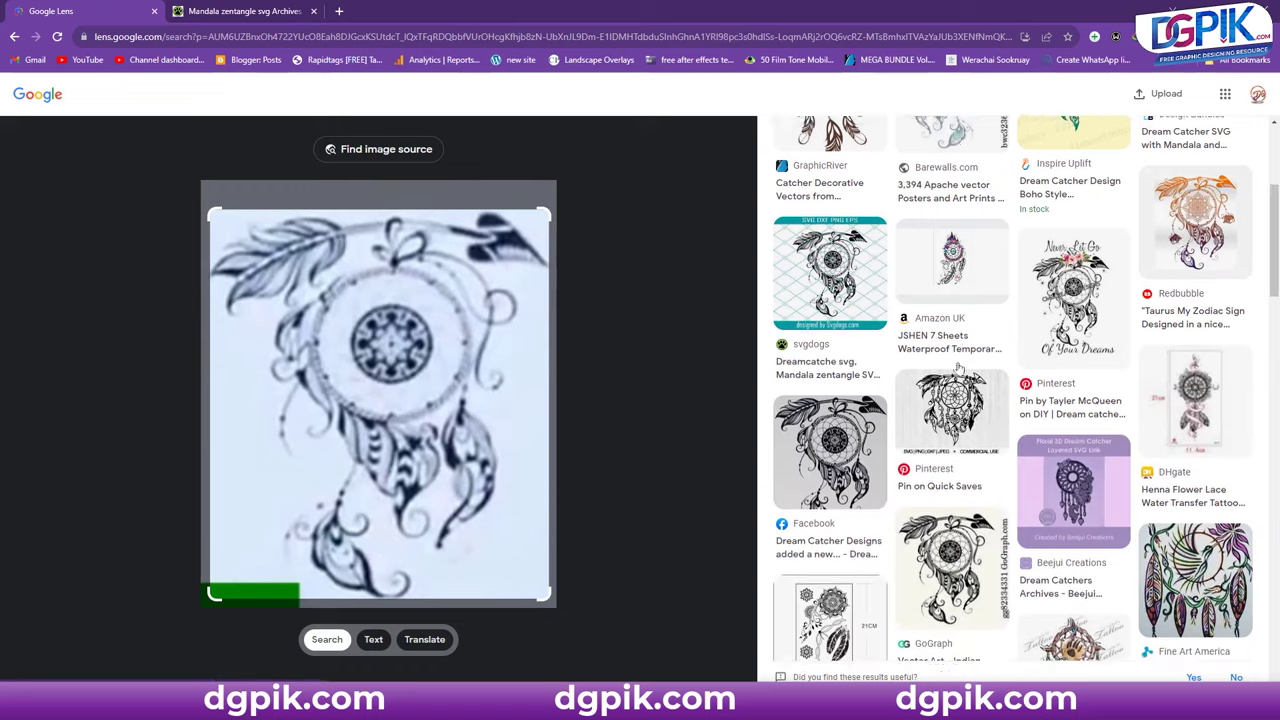
{"action": "scroll", "coordinate": [965, 375], "scroll_direction": "down", "scroll_amount": 2}
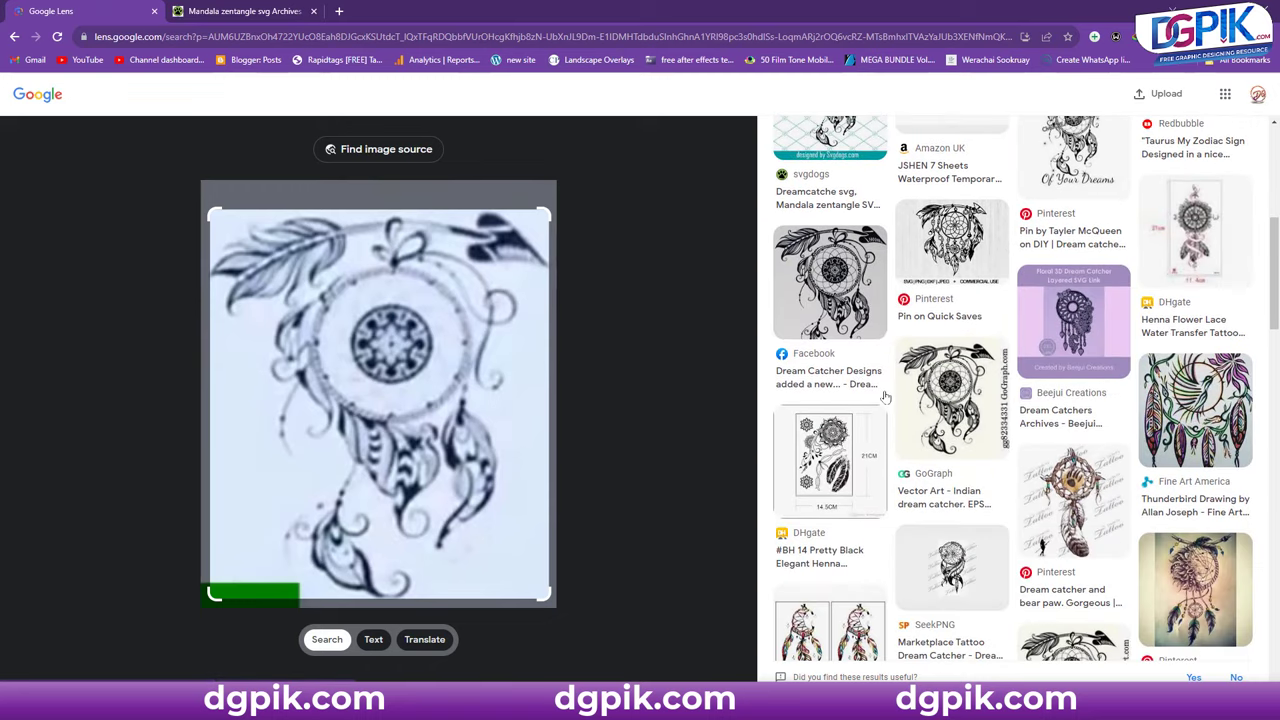
{"action": "left_click", "coordinate": [838, 282]}
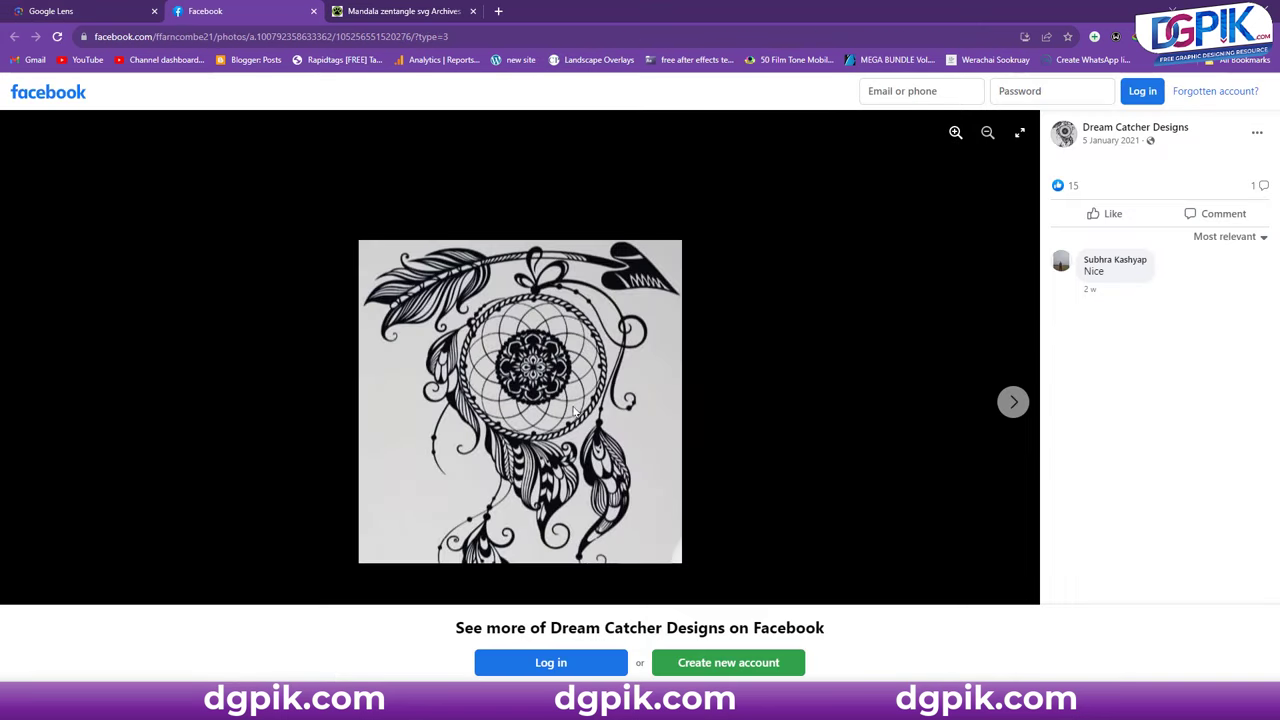
- Run a Google Lens search on the Facebook dream catcher photo
{"action": "right_click", "coordinate": [553, 359]}
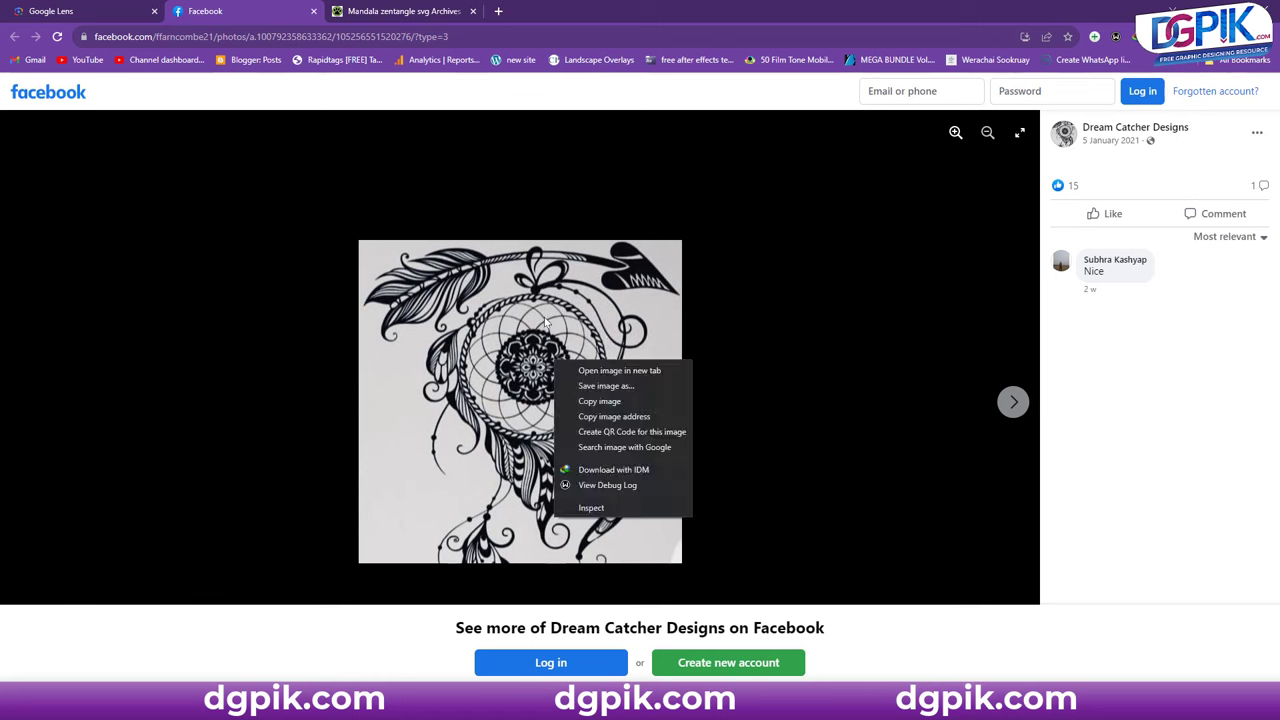
{"action": "left_click", "coordinate": [545, 318]}
{"action": "right_click", "coordinate": [547, 299]}
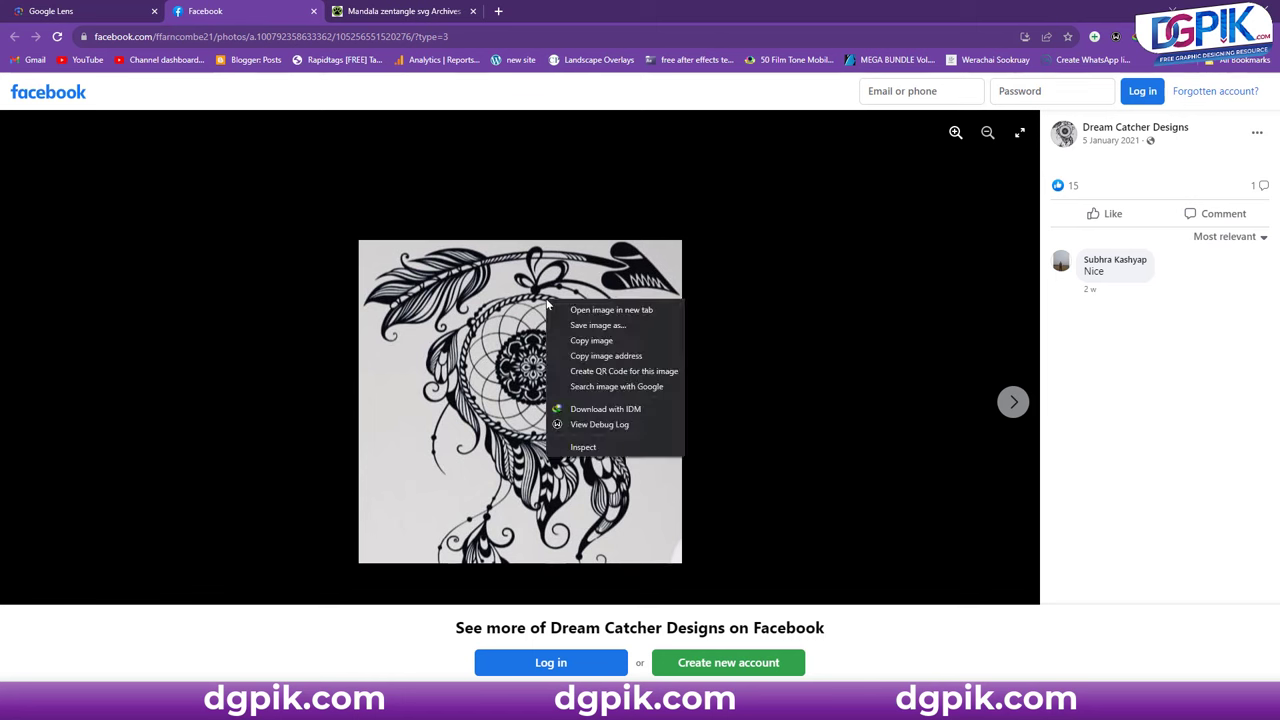
{"action": "left_click", "coordinate": [602, 386]}
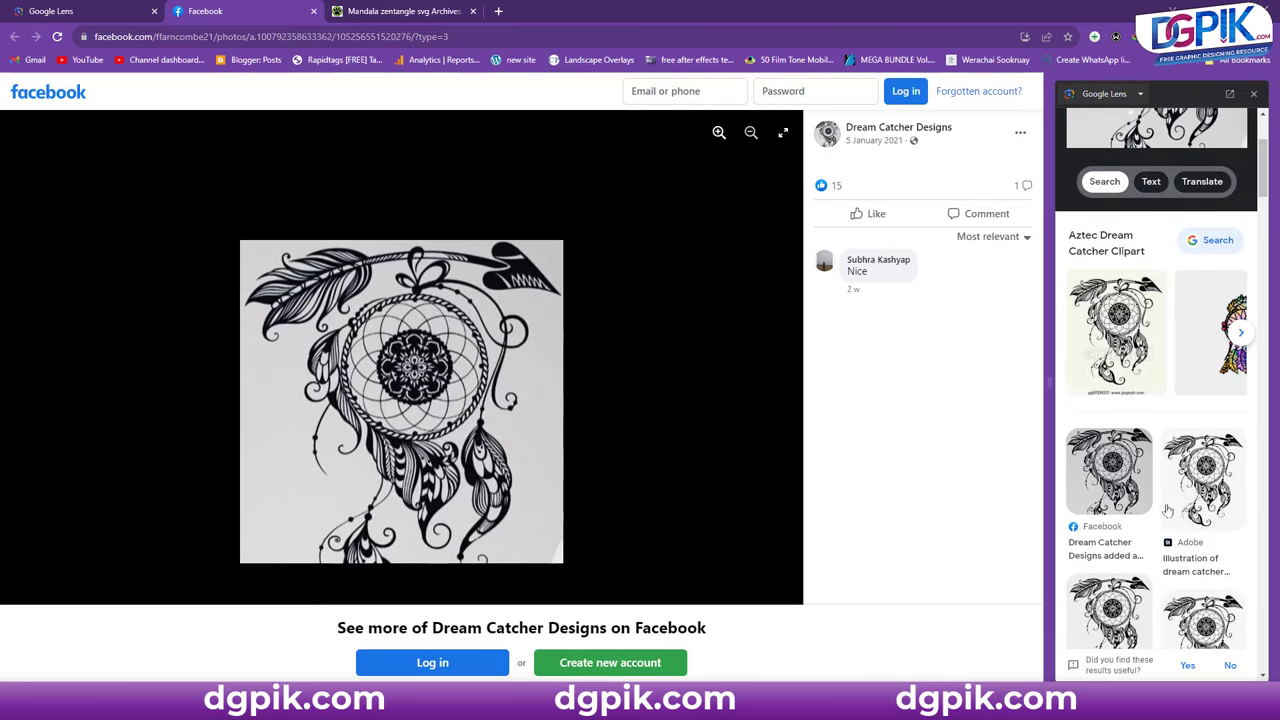
- Open the kindpng Transparent Dream Catcher Clipart result from the Lens panel
{"action": "scroll", "coordinate": [1155, 510], "scroll_direction": "down", "scroll_amount": 2}
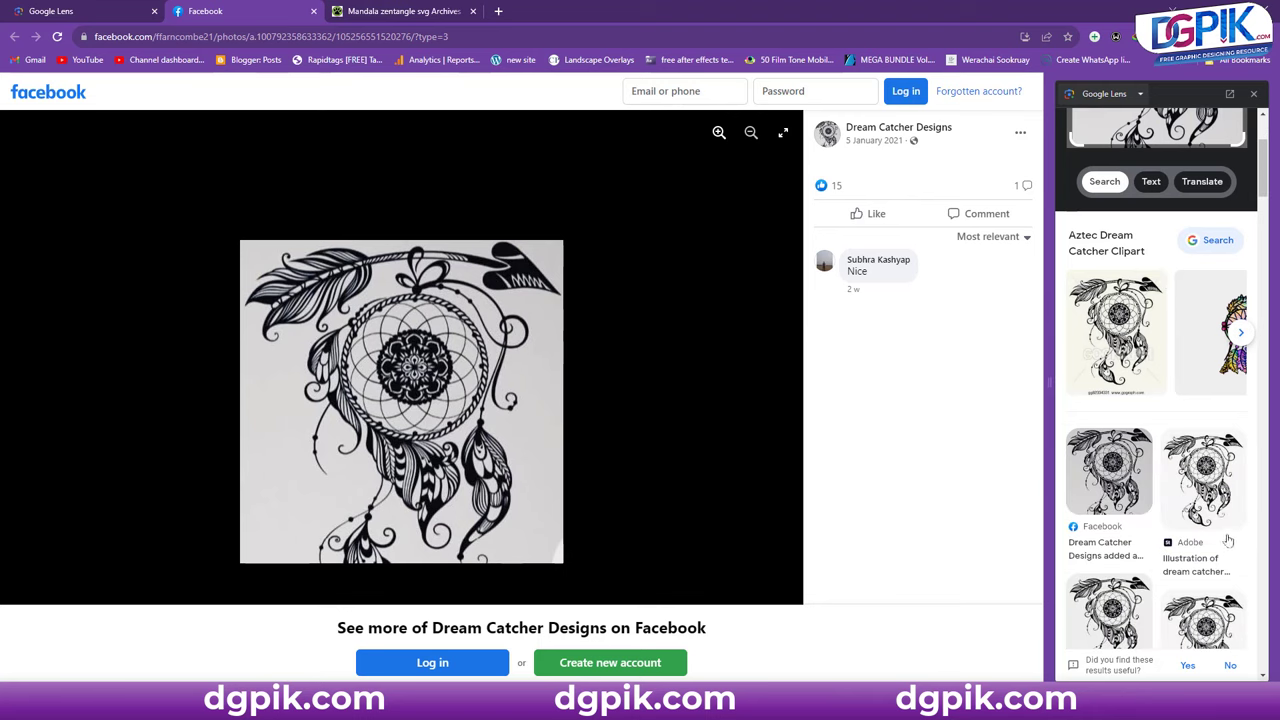
{"action": "scroll", "coordinate": [1220, 540], "scroll_direction": "down", "scroll_amount": 2}
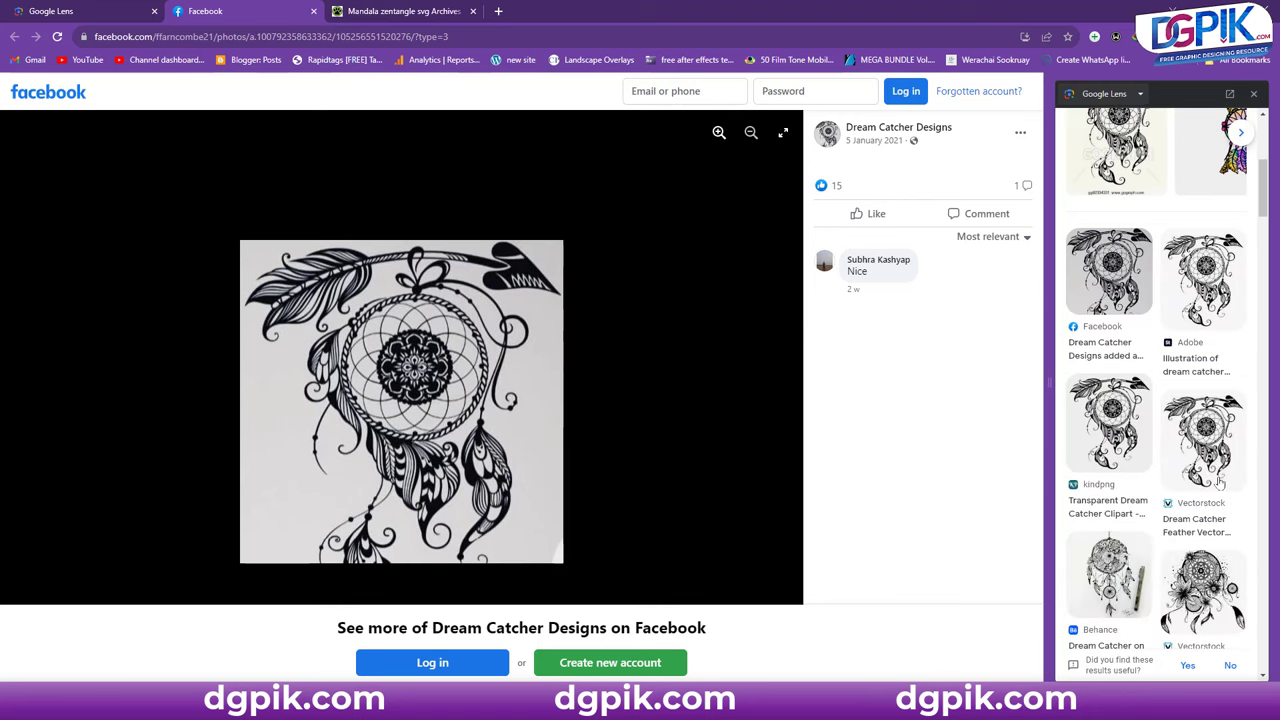
{"action": "left_click", "coordinate": [1109, 507]}
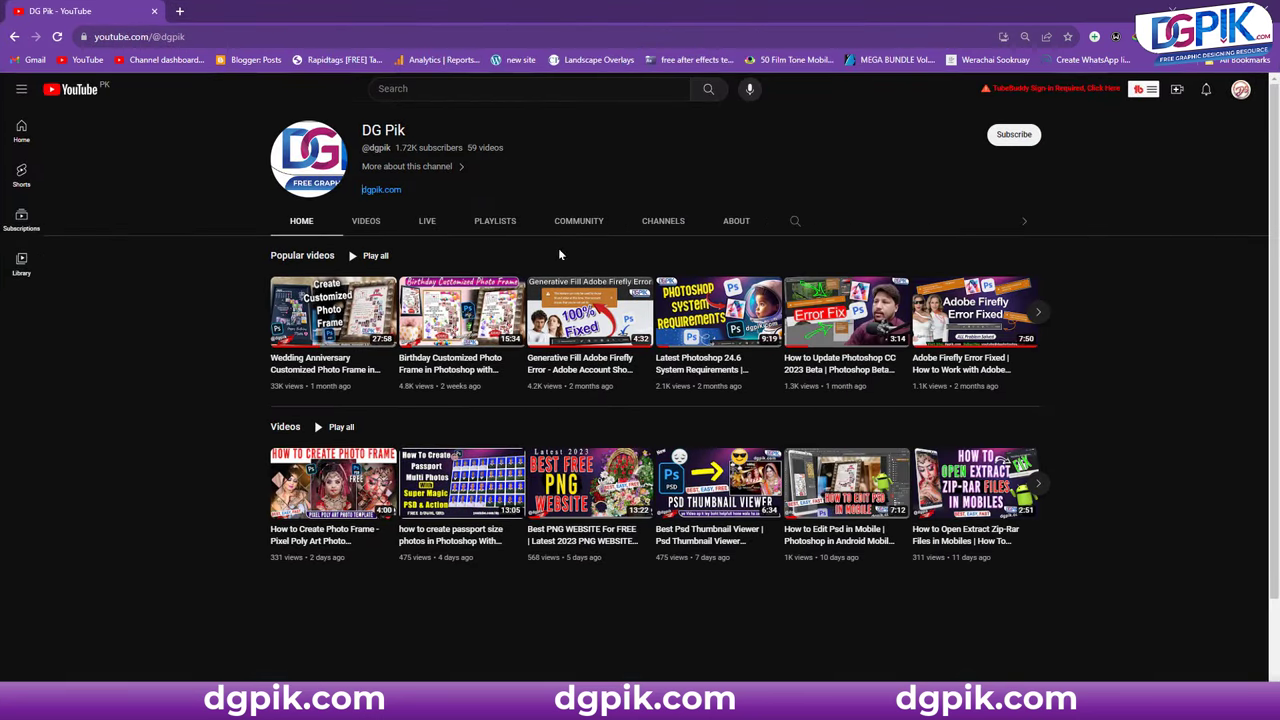
- Open the DG Pik channel's Videos tab and browse its video grid
{"action": "left_click", "coordinate": [365, 222]}
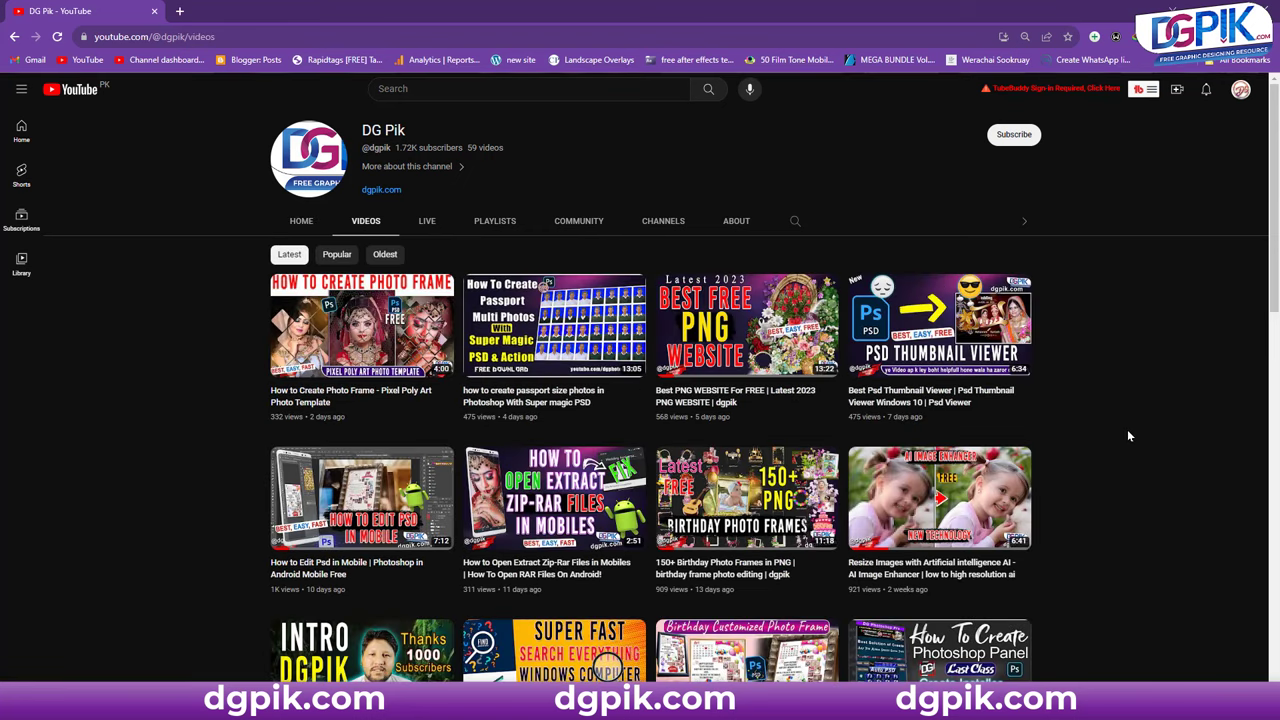
{"action": "scroll", "coordinate": [1128, 431], "scroll_direction": "down", "scroll_amount": 2}
{"action": "scroll", "coordinate": [1128, 431], "scroll_direction": "down", "scroll_amount": 3}
{"action": "scroll", "coordinate": [1084, 417], "scroll_direction": "up", "scroll_amount": 4}
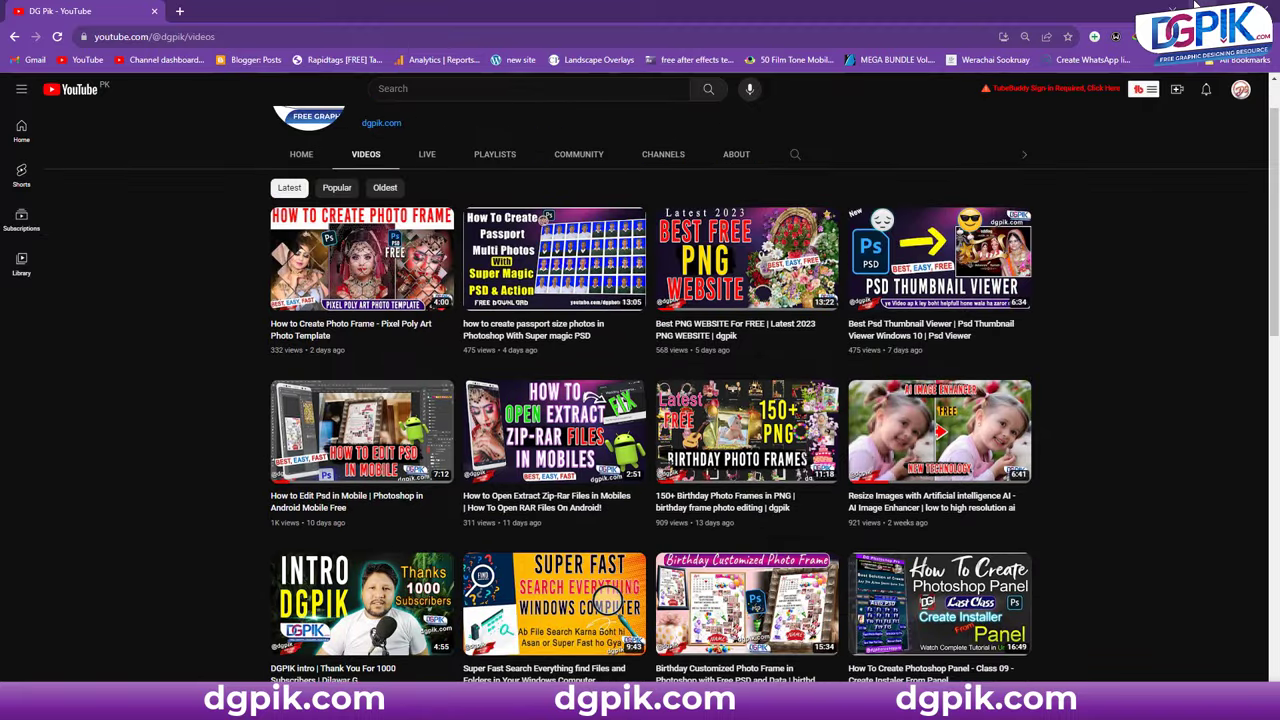
{"action": "scroll", "coordinate": [603, 371], "scroll_direction": "down", "scroll_amount": 3}
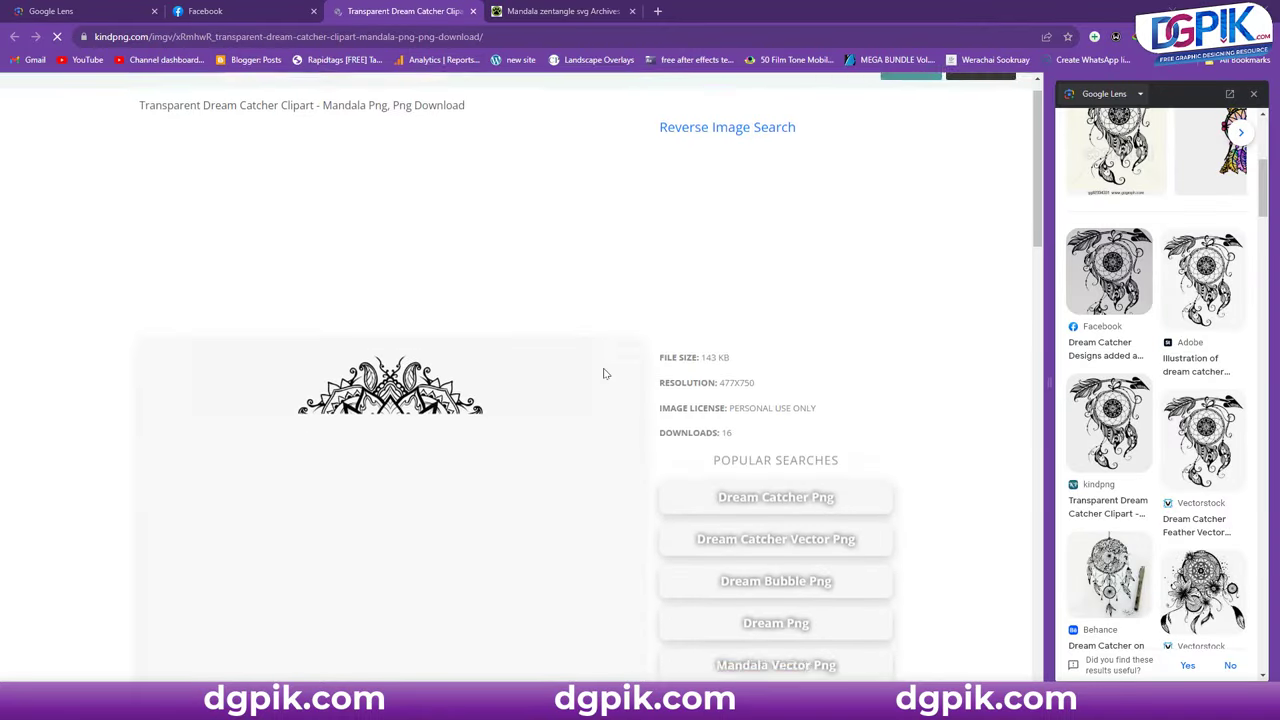
{"action": "scroll", "coordinate": [603, 371], "scroll_direction": "up", "scroll_amount": 1}
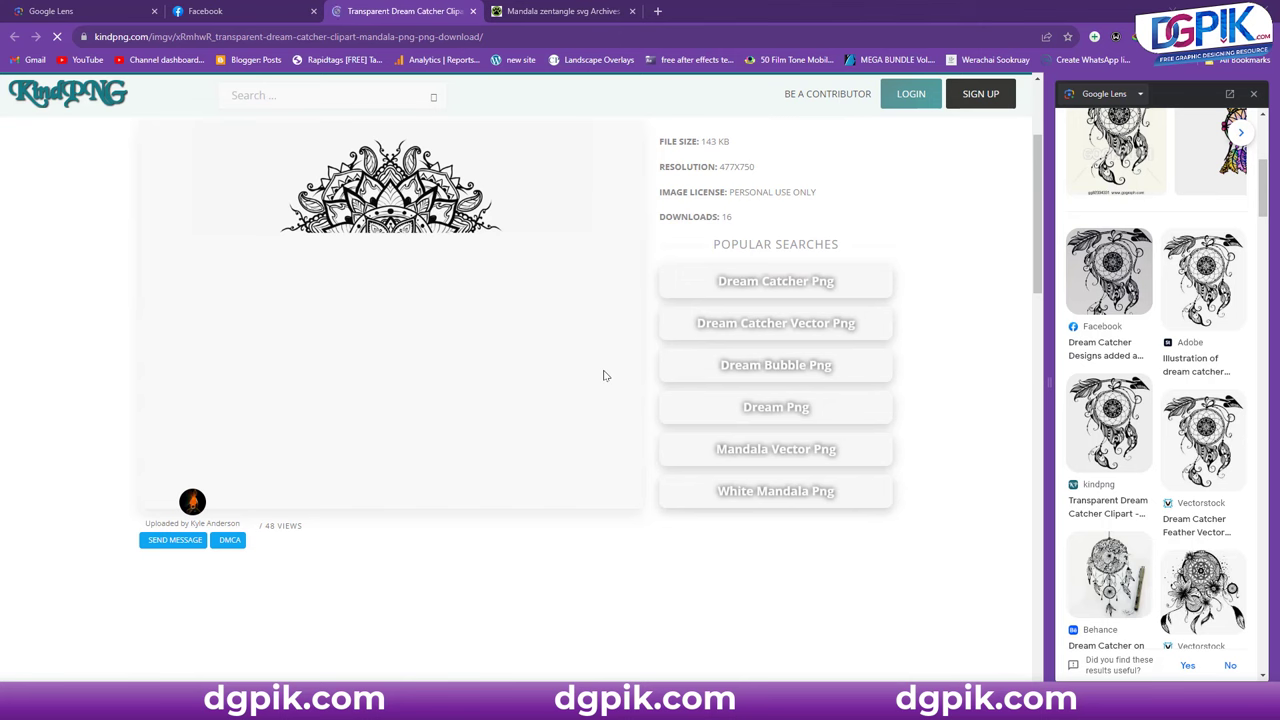
{"action": "scroll", "coordinate": [528, 244], "scroll_direction": "down", "scroll_amount": 2}
{"action": "scroll", "coordinate": [520, 323], "scroll_direction": "up", "scroll_amount": 2}
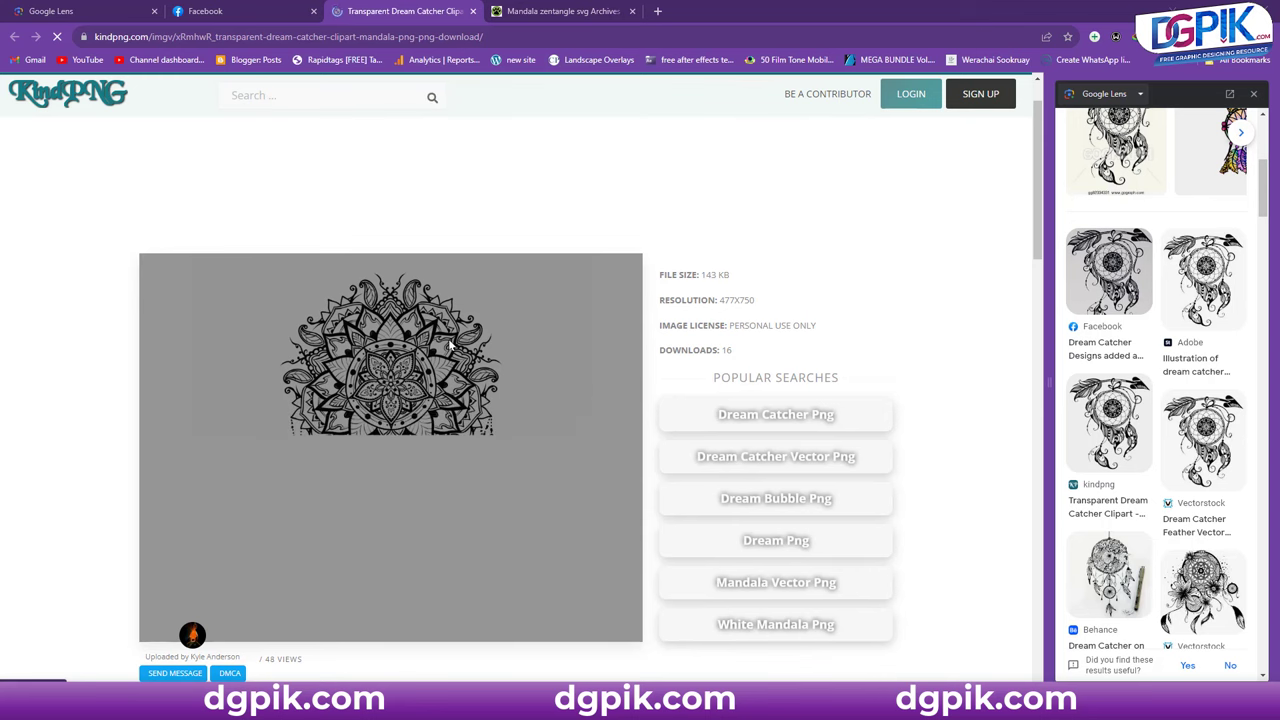
{"action": "scroll", "coordinate": [448, 340], "scroll_direction": "down", "scroll_amount": 2}
{"action": "scroll", "coordinate": [448, 340], "scroll_direction": "down", "scroll_amount": 3}
{"action": "scroll", "coordinate": [420, 350], "scroll_direction": "up", "scroll_amount": 3}
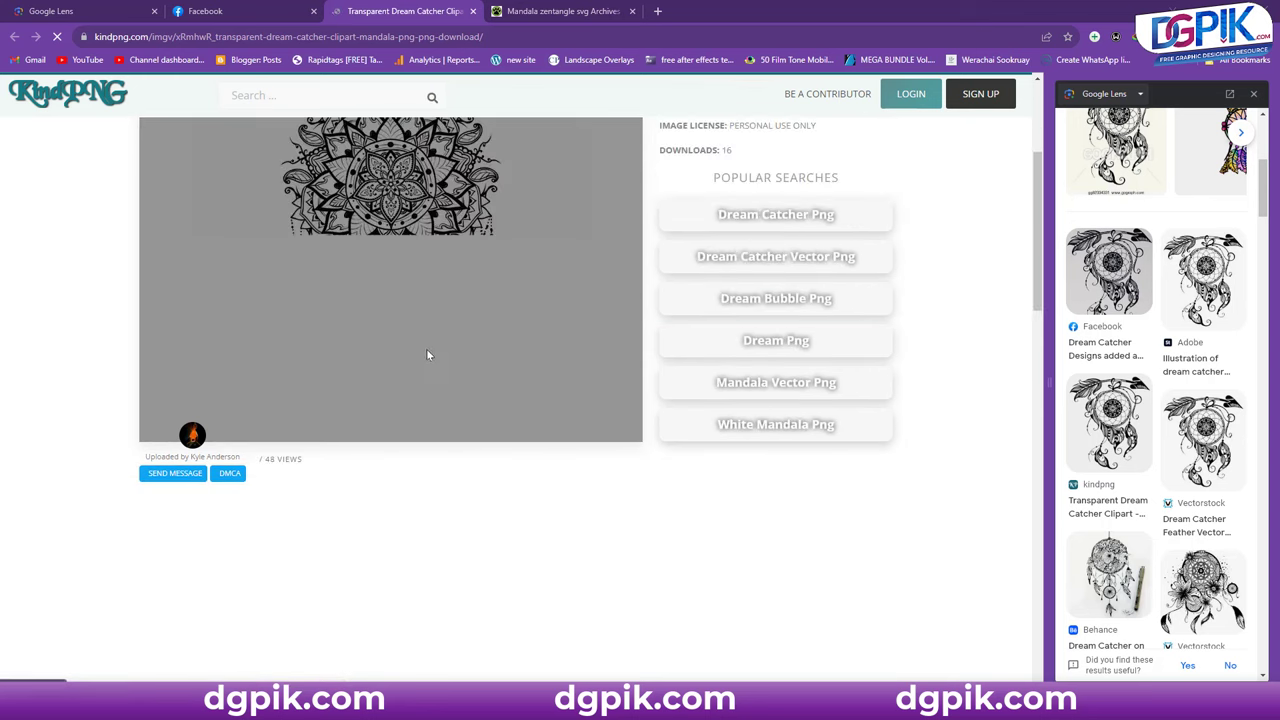
{"action": "scroll", "coordinate": [426, 352], "scroll_direction": "up", "scroll_amount": 3}
{"action": "scroll", "coordinate": [414, 391], "scroll_direction": "down", "scroll_amount": 3}
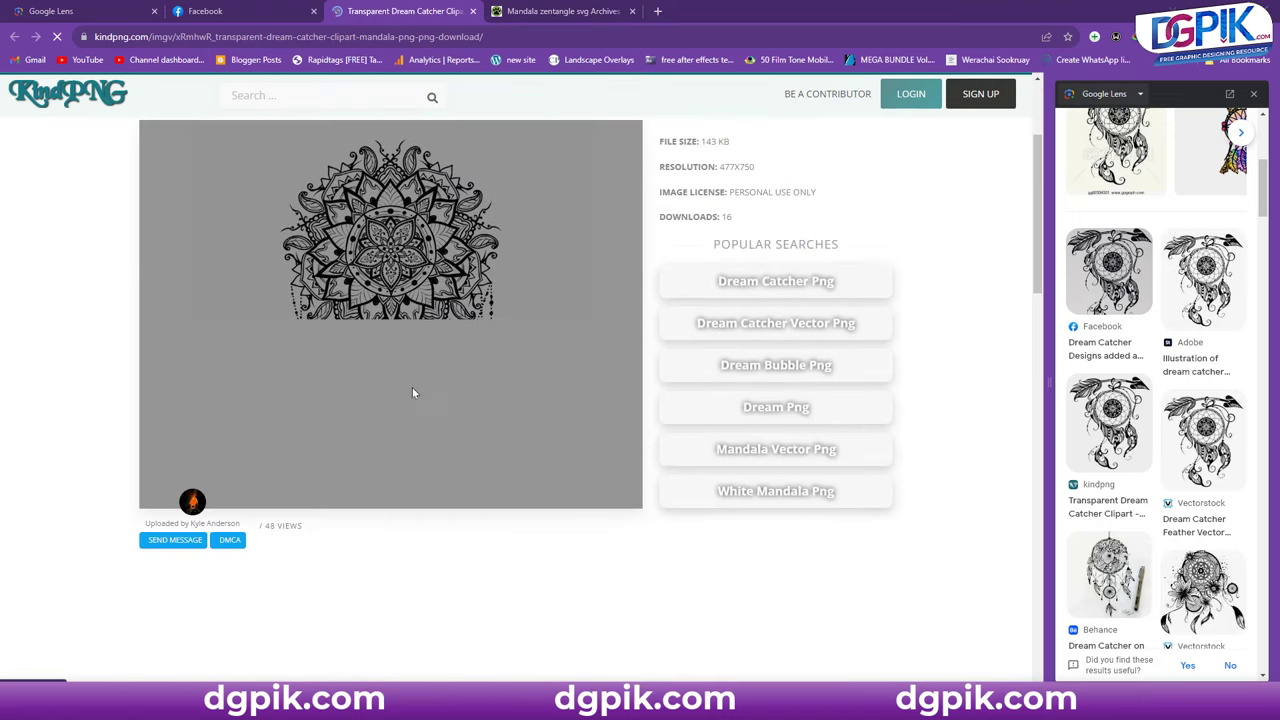
{"action": "scroll", "coordinate": [414, 391], "scroll_direction": "down", "scroll_amount": 2}
{"action": "scroll", "coordinate": [414, 391], "scroll_direction": "down", "scroll_amount": 4}
{"action": "scroll", "coordinate": [414, 391], "scroll_direction": "down", "scroll_amount": 2}
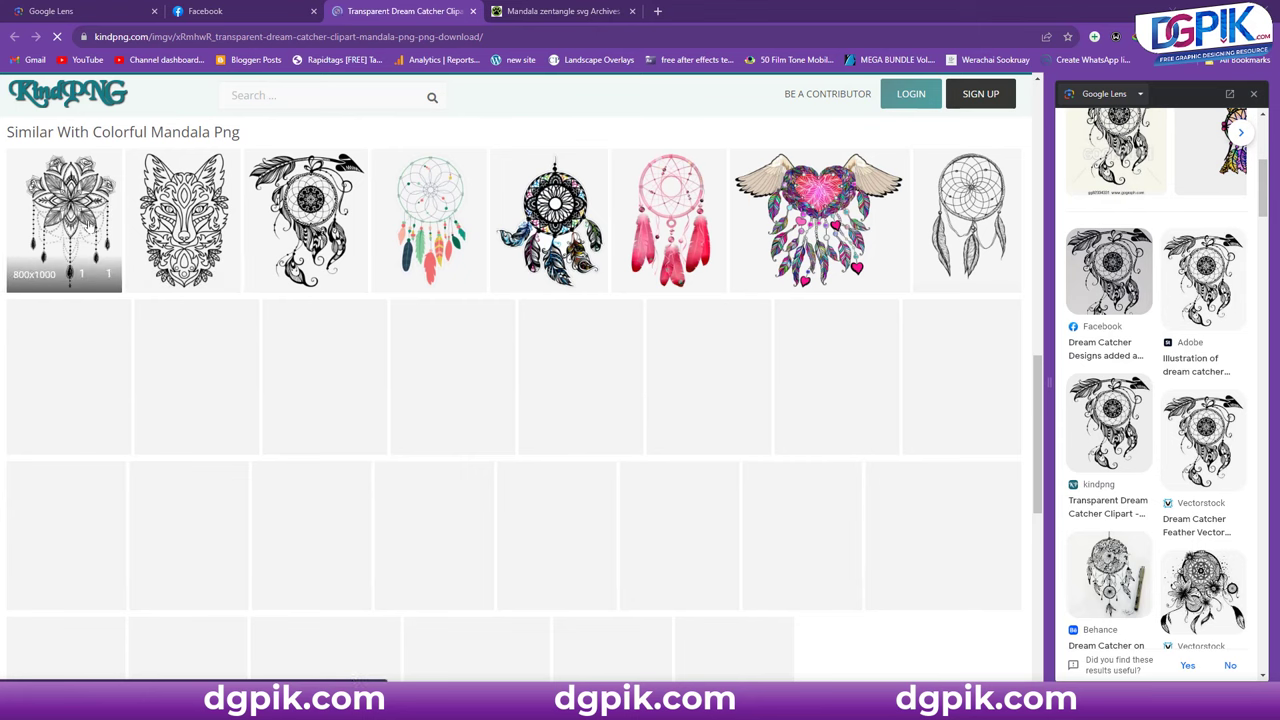
{"action": "scroll", "coordinate": [957, 357], "scroll_direction": "up", "scroll_amount": 3}
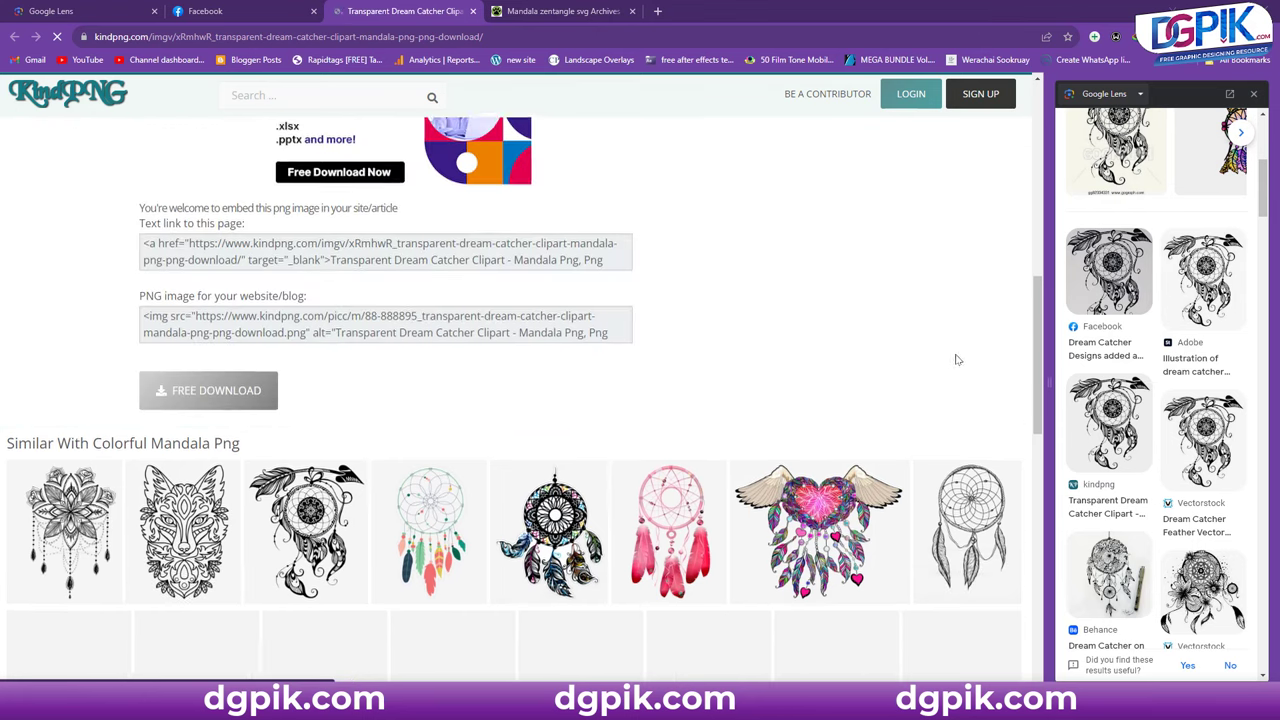
{"action": "scroll", "coordinate": [800, 389], "scroll_direction": "up", "scroll_amount": 3}
{"action": "scroll", "coordinate": [680, 369], "scroll_direction": "up", "scroll_amount": 2}
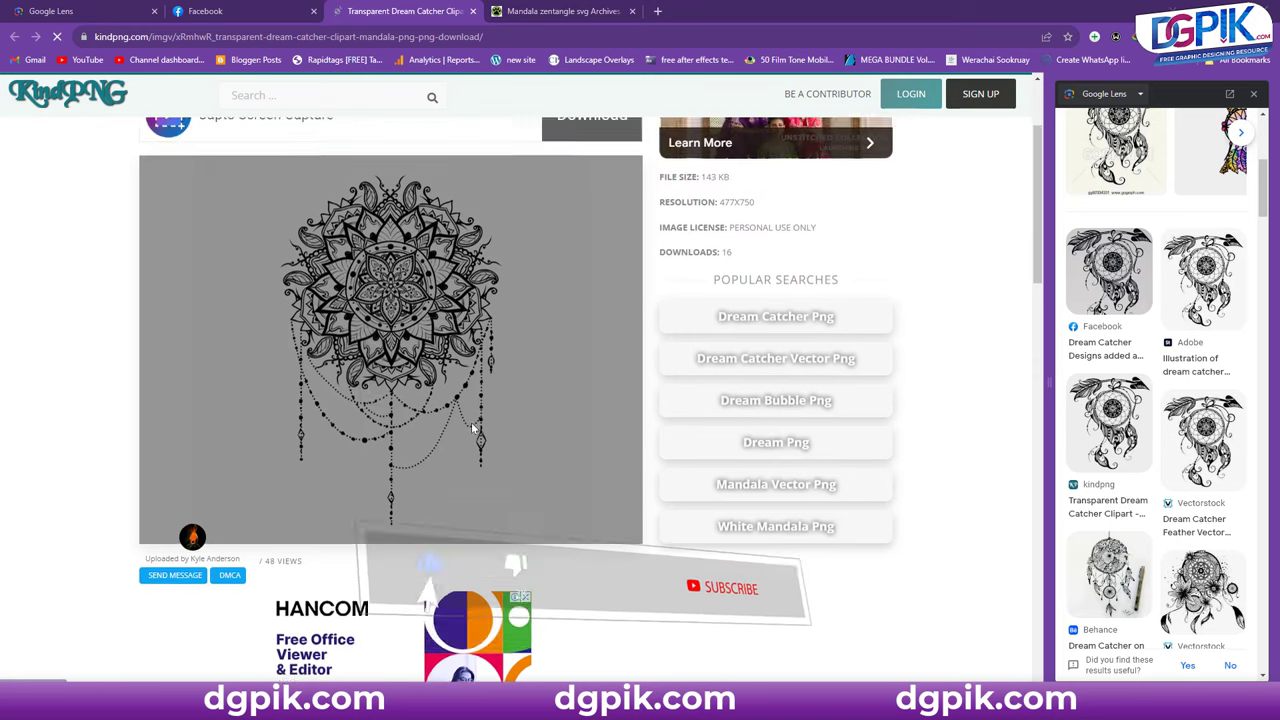
{"action": "scroll", "coordinate": [519, 416], "scroll_direction": "down", "scroll_amount": 4}
{"action": "scroll", "coordinate": [366, 335], "scroll_direction": "down", "scroll_amount": 3}
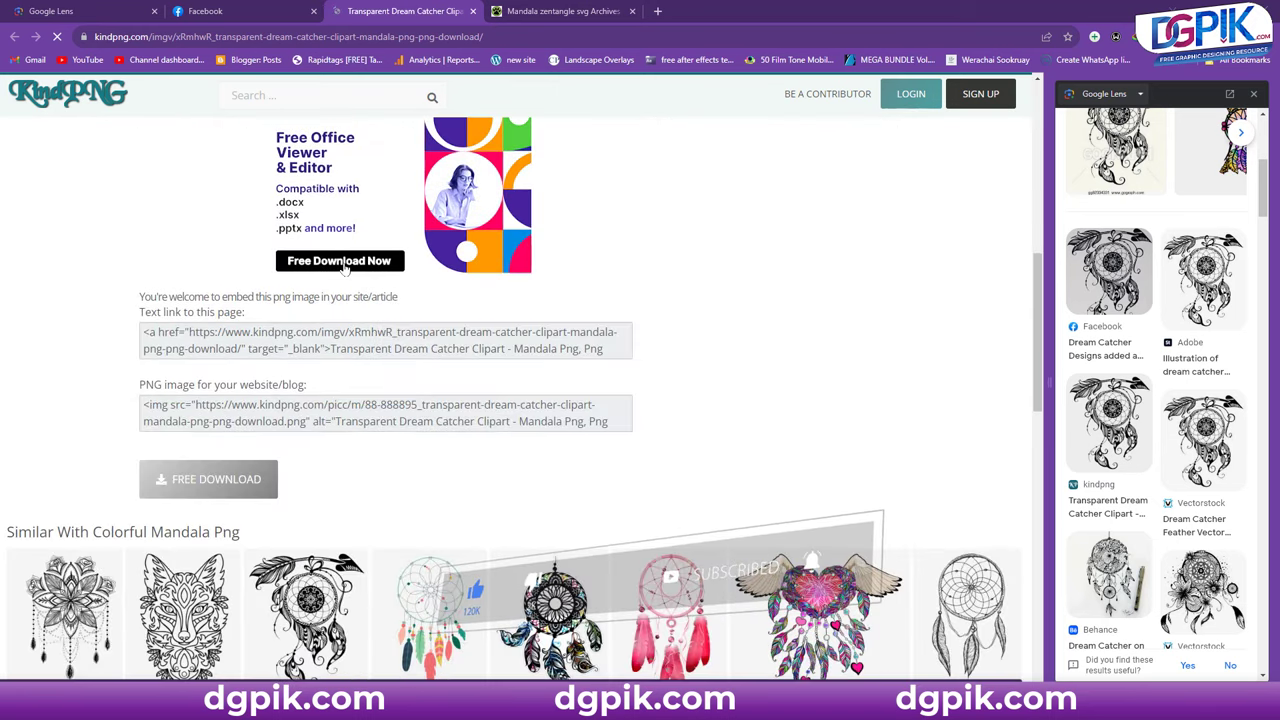
{"action": "scroll", "coordinate": [235, 381], "scroll_direction": "down", "scroll_amount": 1}
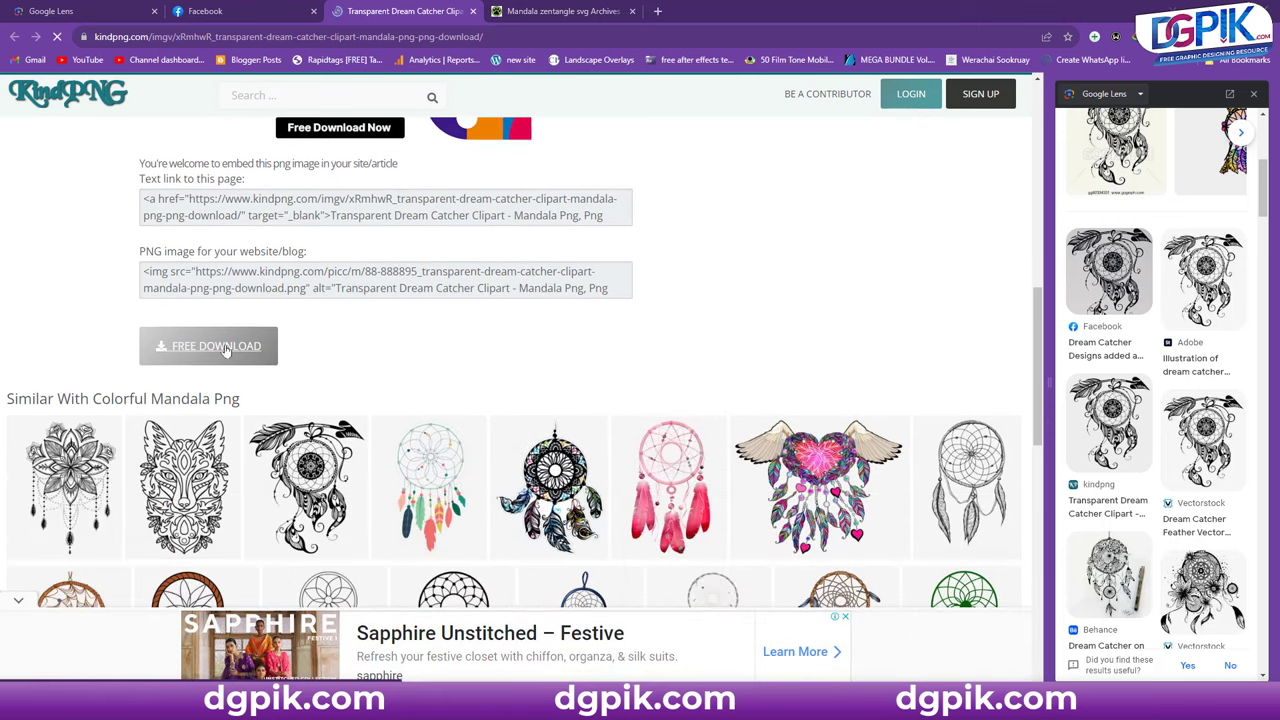
{"action": "left_click", "coordinate": [227, 350]}
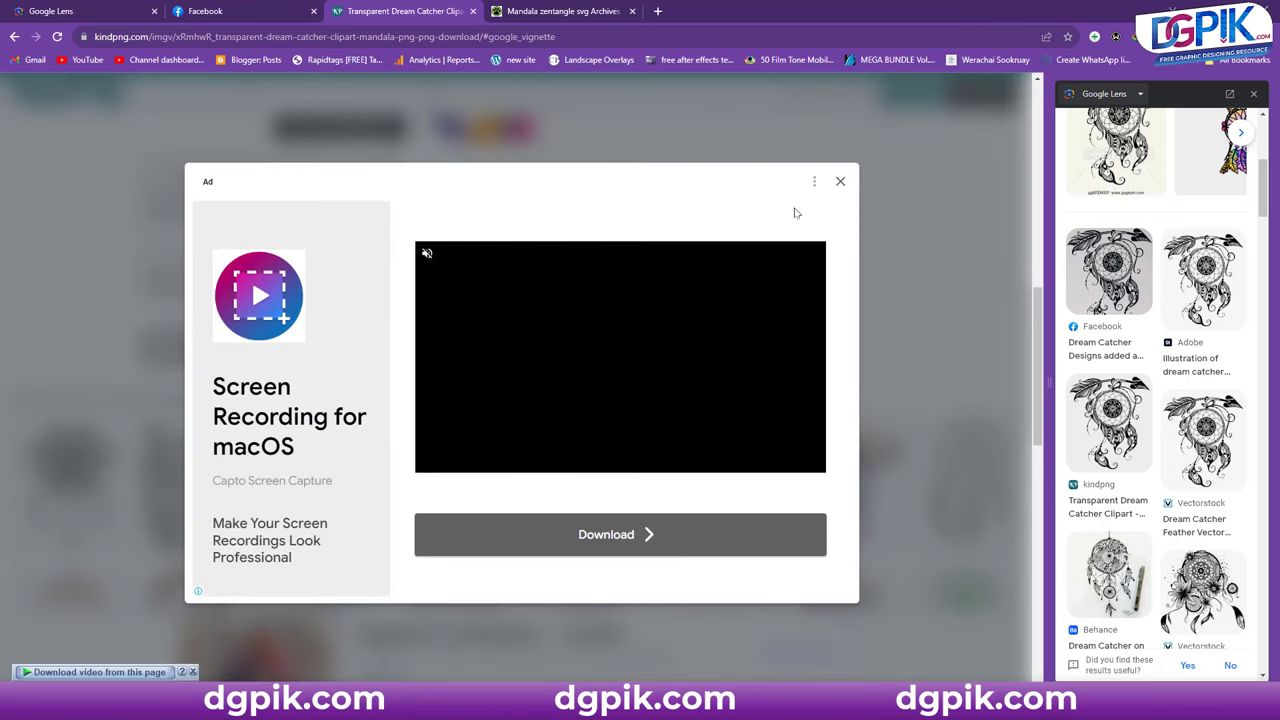
{"action": "left_click", "coordinate": [841, 184]}
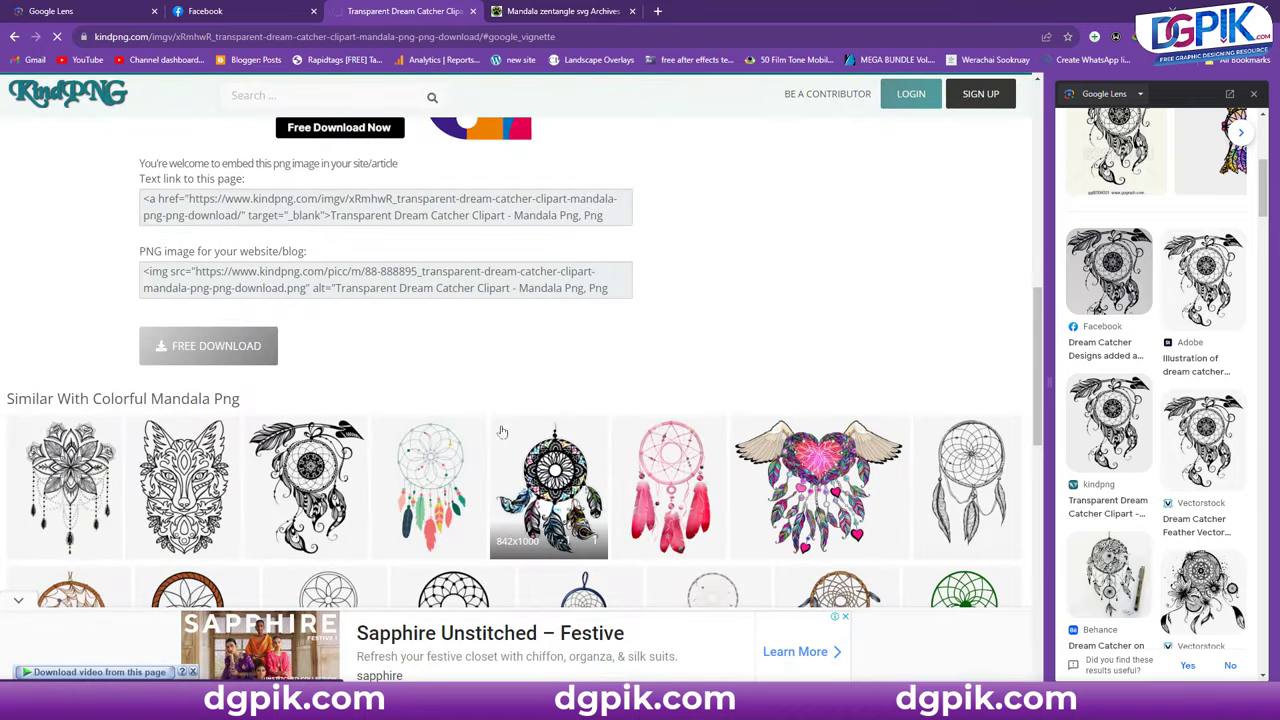
- Open a similar dreamcatcher image page on KindPNG and look through it
{"action": "left_click", "coordinate": [505, 430]}
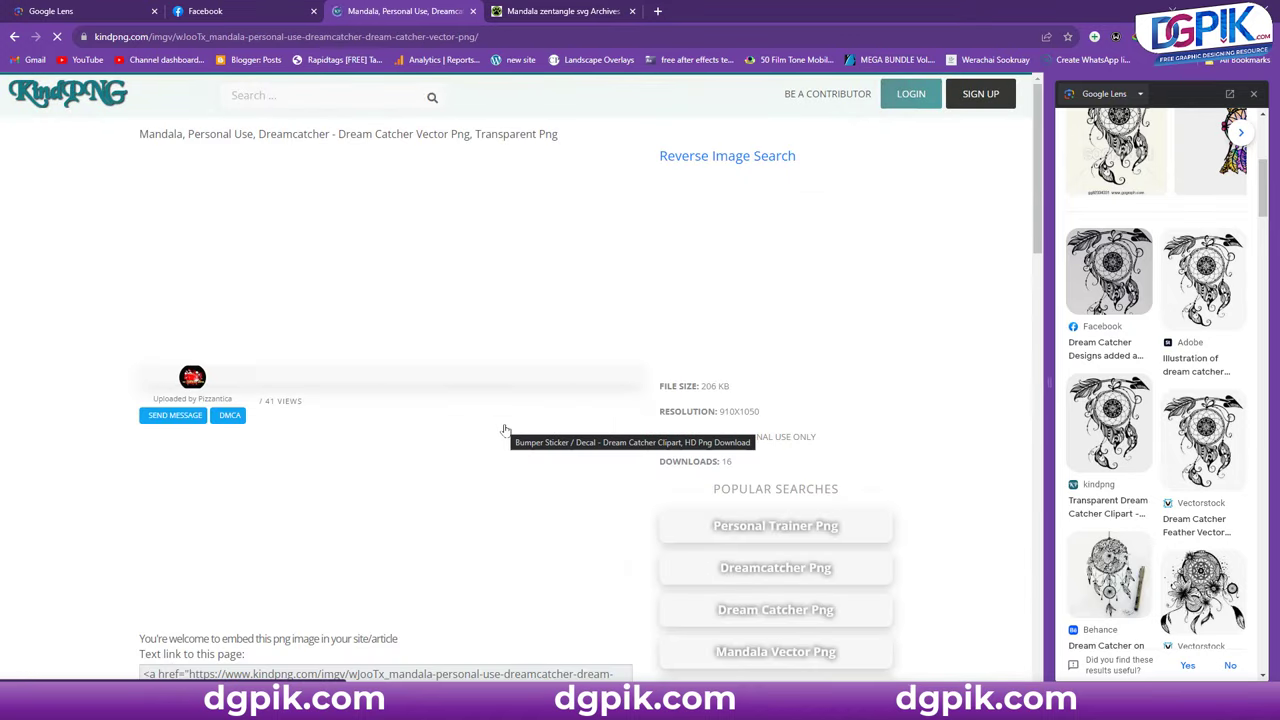
{"action": "scroll", "coordinate": [507, 429], "scroll_direction": "down", "scroll_amount": 3}
{"action": "scroll", "coordinate": [507, 428], "scroll_direction": "up", "scroll_amount": 3}
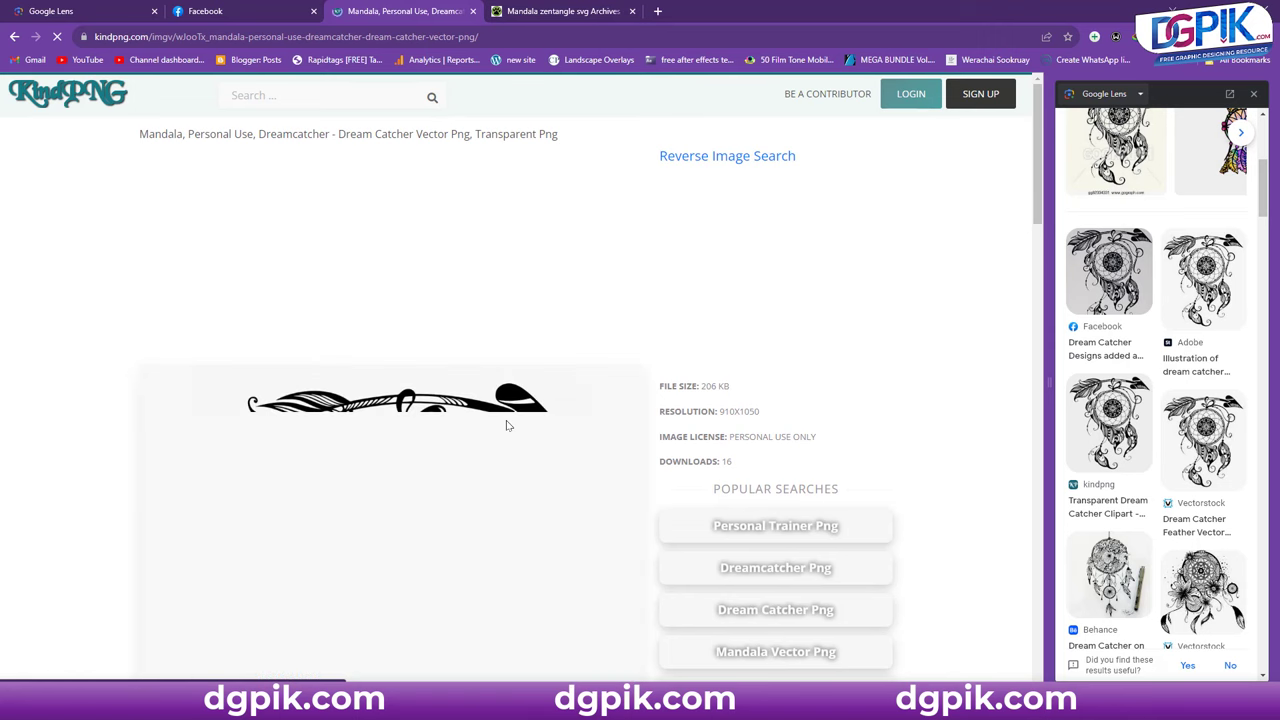
{"action": "scroll", "coordinate": [506, 425], "scroll_direction": "down", "scroll_amount": 3}
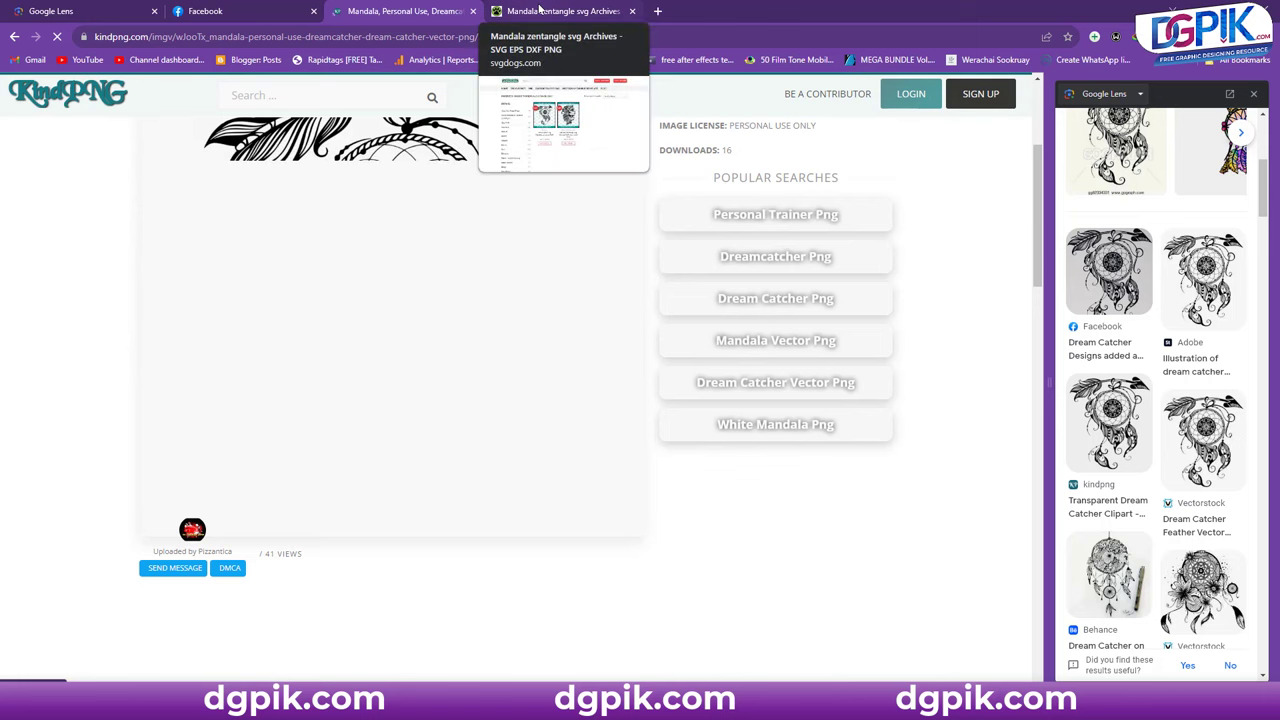
{"action": "scroll", "coordinate": [600, 350], "scroll_direction": "up", "scroll_amount": 2}
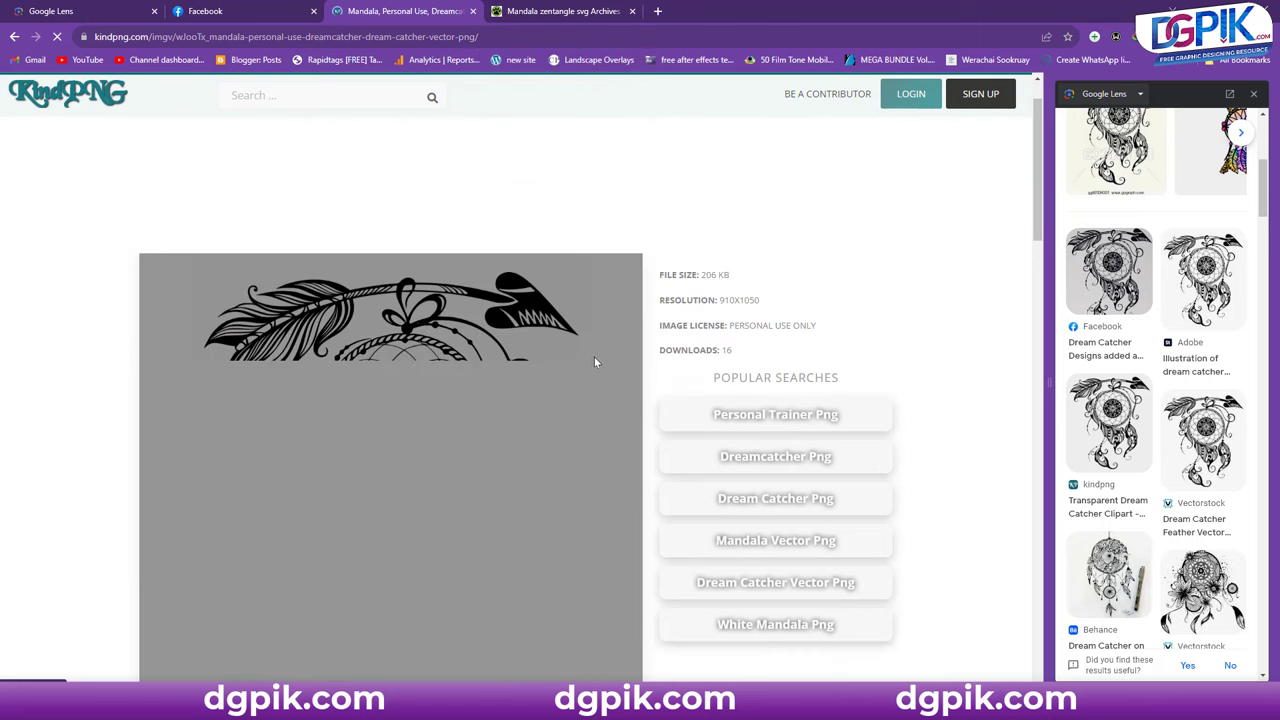
{"action": "scroll", "coordinate": [594, 360], "scroll_direction": "down", "scroll_amount": 1}
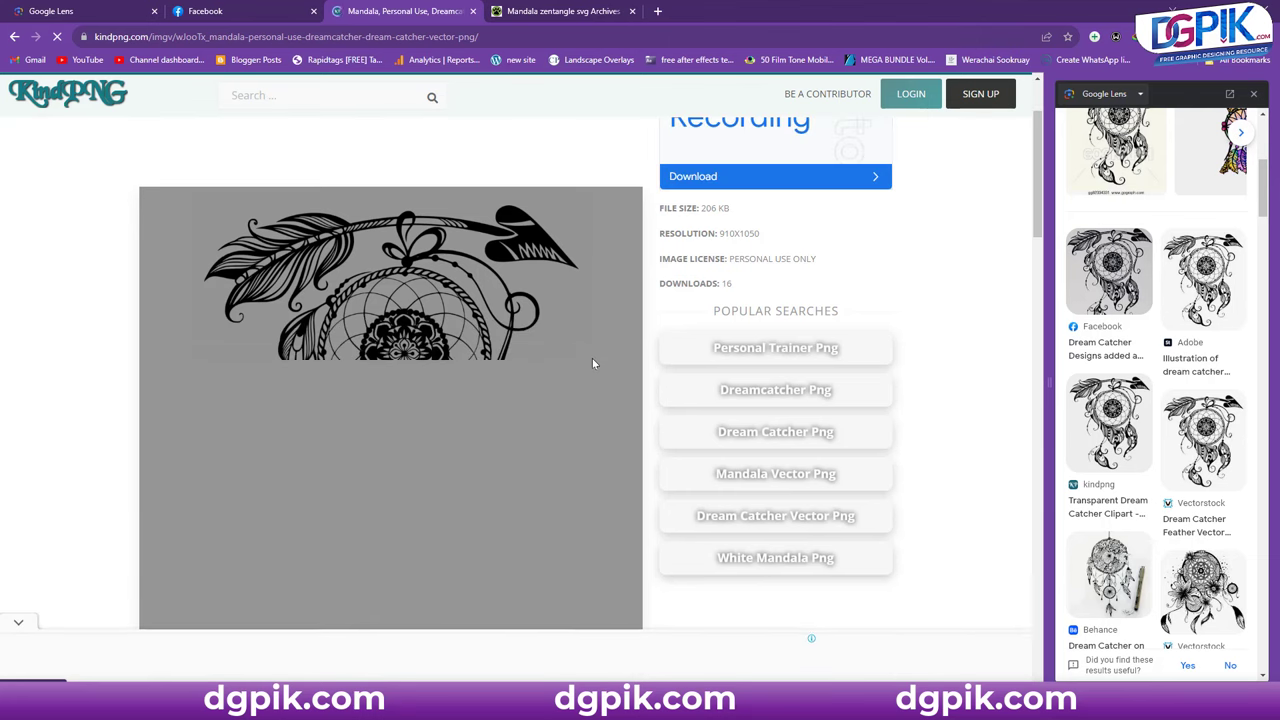
{"action": "scroll", "coordinate": [510, 355], "scroll_direction": "down", "scroll_amount": 3}
{"action": "scroll", "coordinate": [457, 349], "scroll_direction": "down", "scroll_amount": 2}
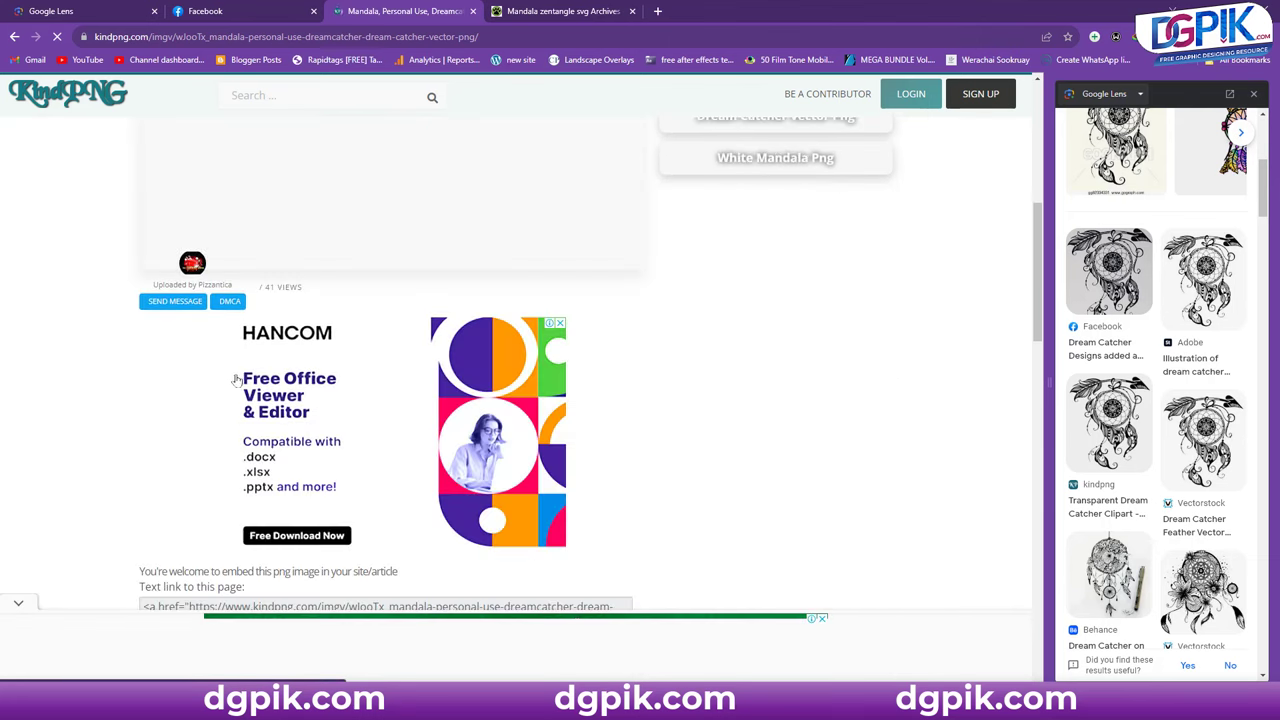
{"action": "scroll", "coordinate": [300, 400], "scroll_direction": "down", "scroll_amount": 3}
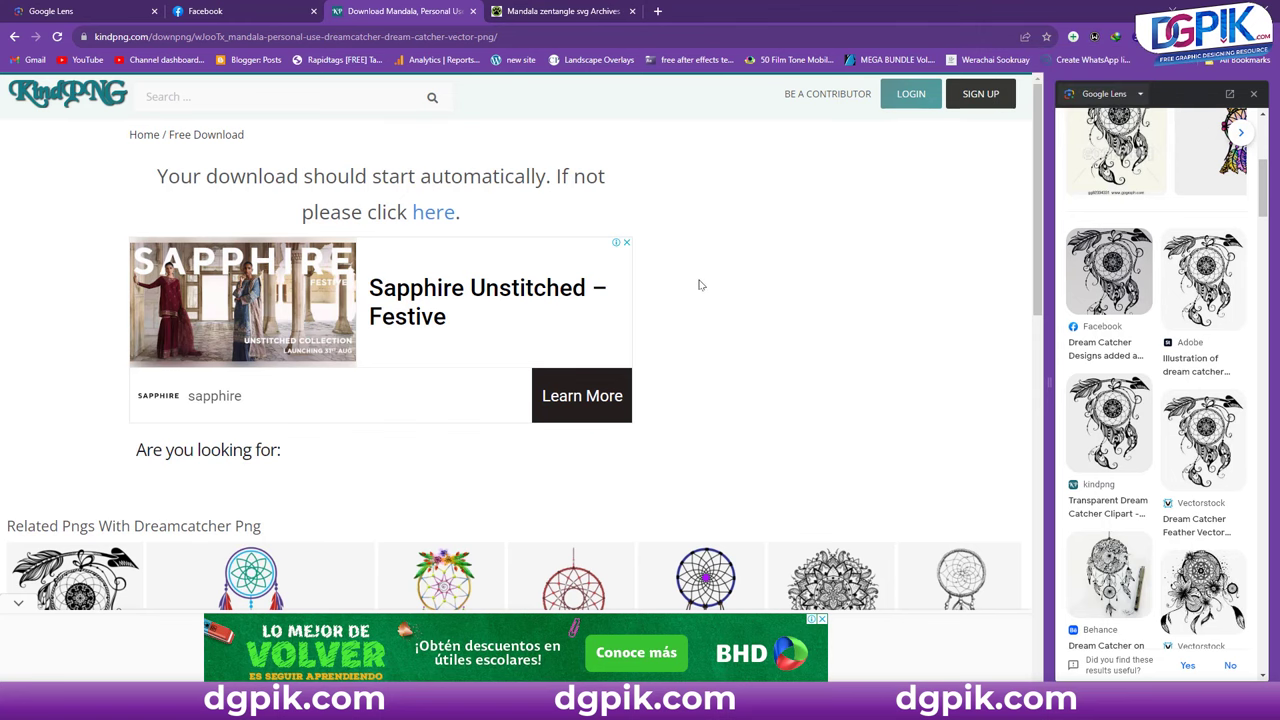
{"action": "scroll", "coordinate": [702, 281], "scroll_direction": "down", "scroll_amount": 4}
{"action": "scroll", "coordinate": [667, 303], "scroll_direction": "up", "scroll_amount": 2}
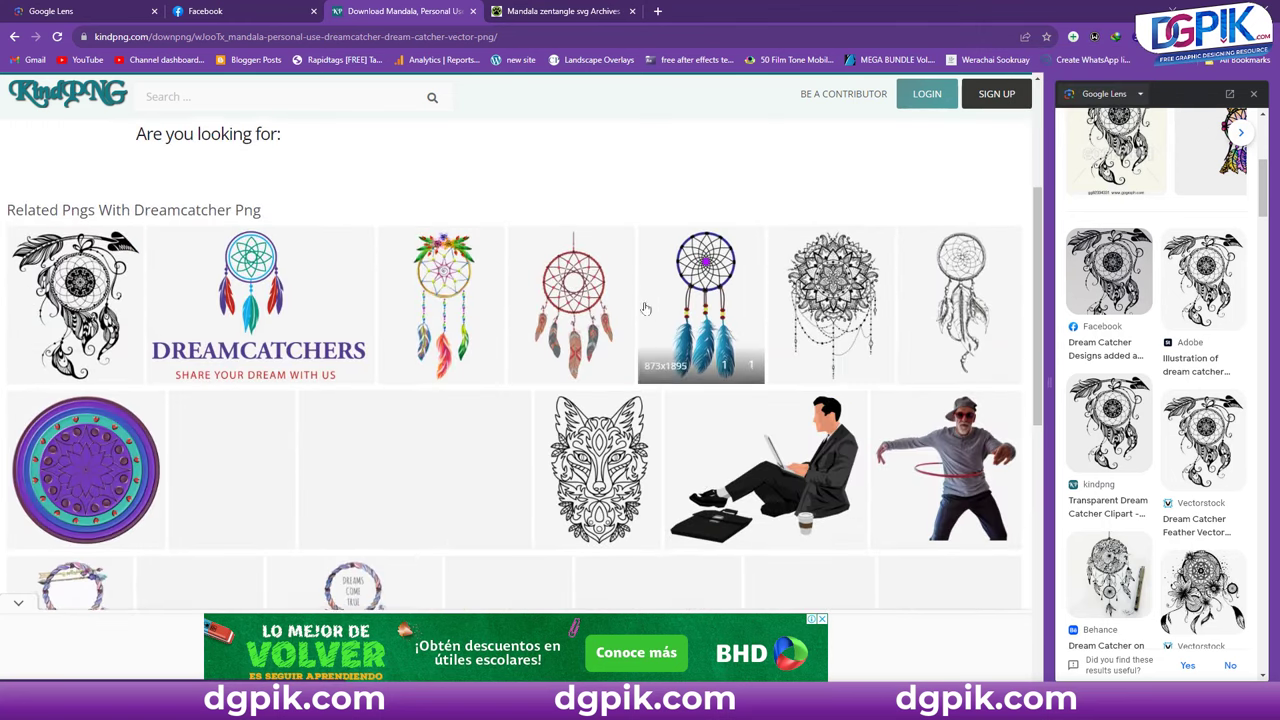
{"action": "scroll", "coordinate": [534, 312], "scroll_direction": "down", "scroll_amount": 3}
{"action": "scroll", "coordinate": [537, 313], "scroll_direction": "down", "scroll_amount": 5}
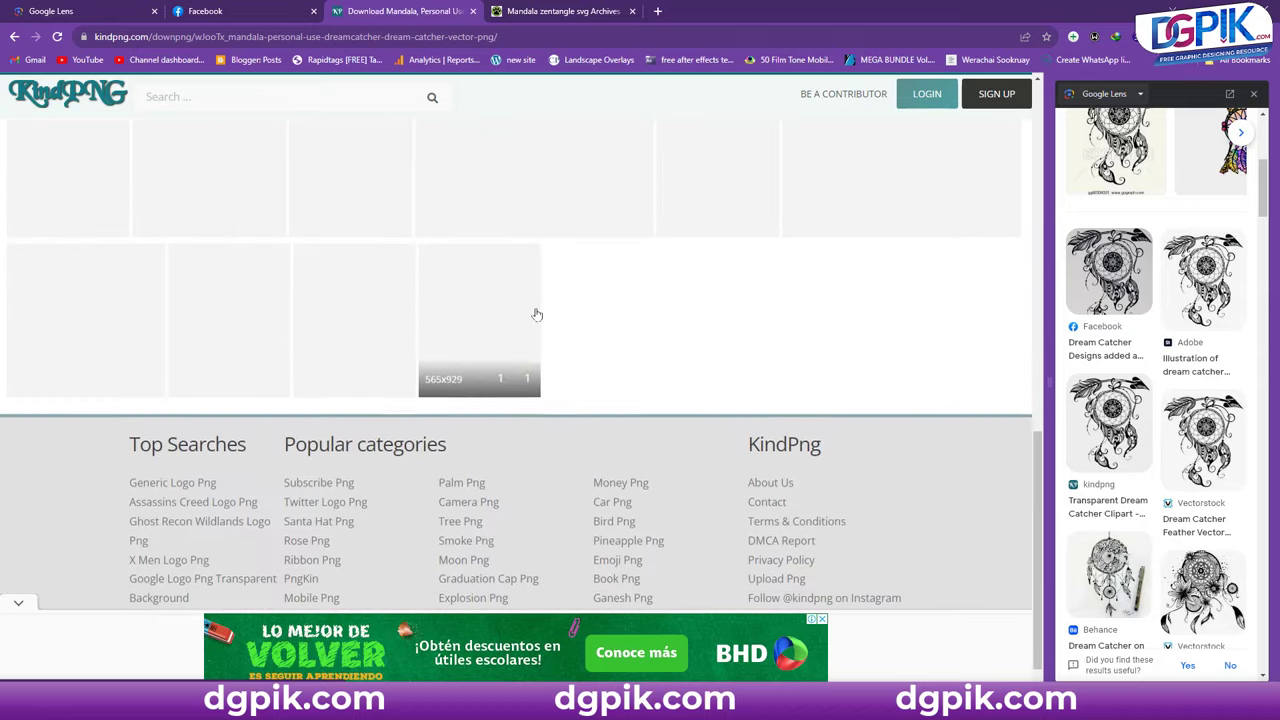
{"action": "scroll", "coordinate": [537, 313], "scroll_direction": "up", "scroll_amount": 5}
{"action": "scroll", "coordinate": [537, 333], "scroll_direction": "up", "scroll_amount": 3}
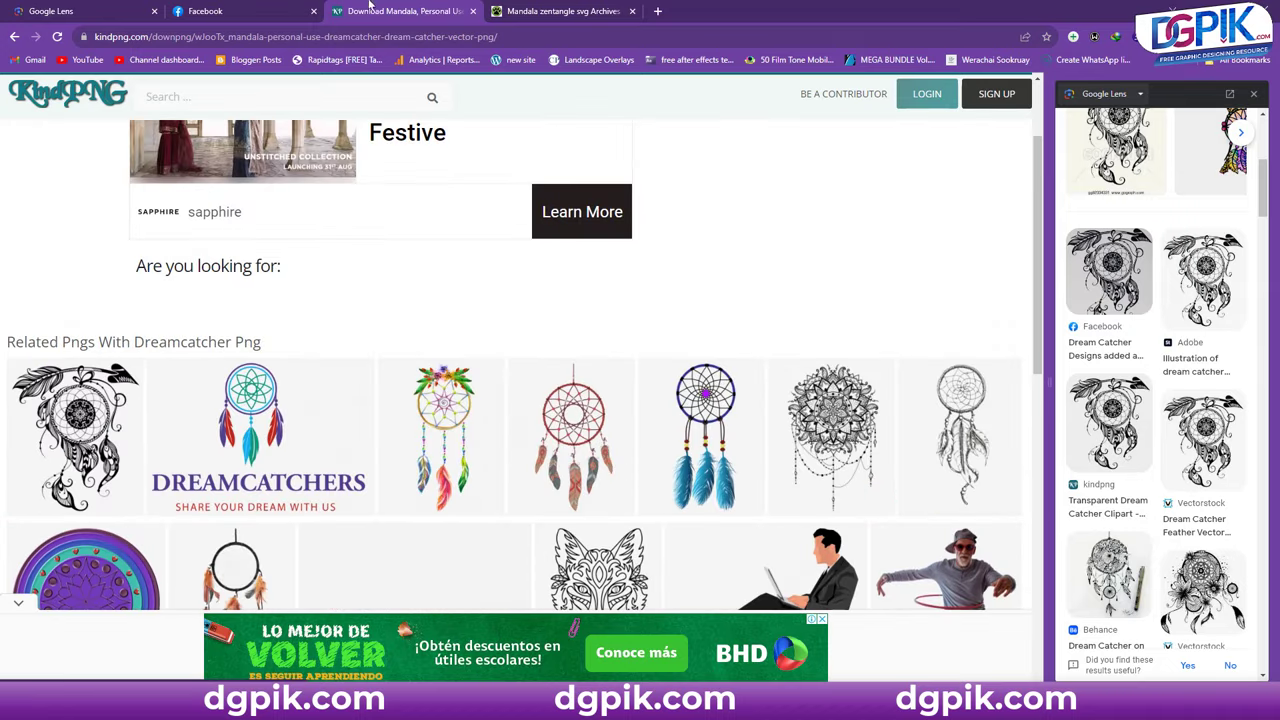
- Close the SVGDogs and Facebook tabs and the Lens side panel, then check the downloaded PNG
{"action": "left_click", "coordinate": [530, 11]}
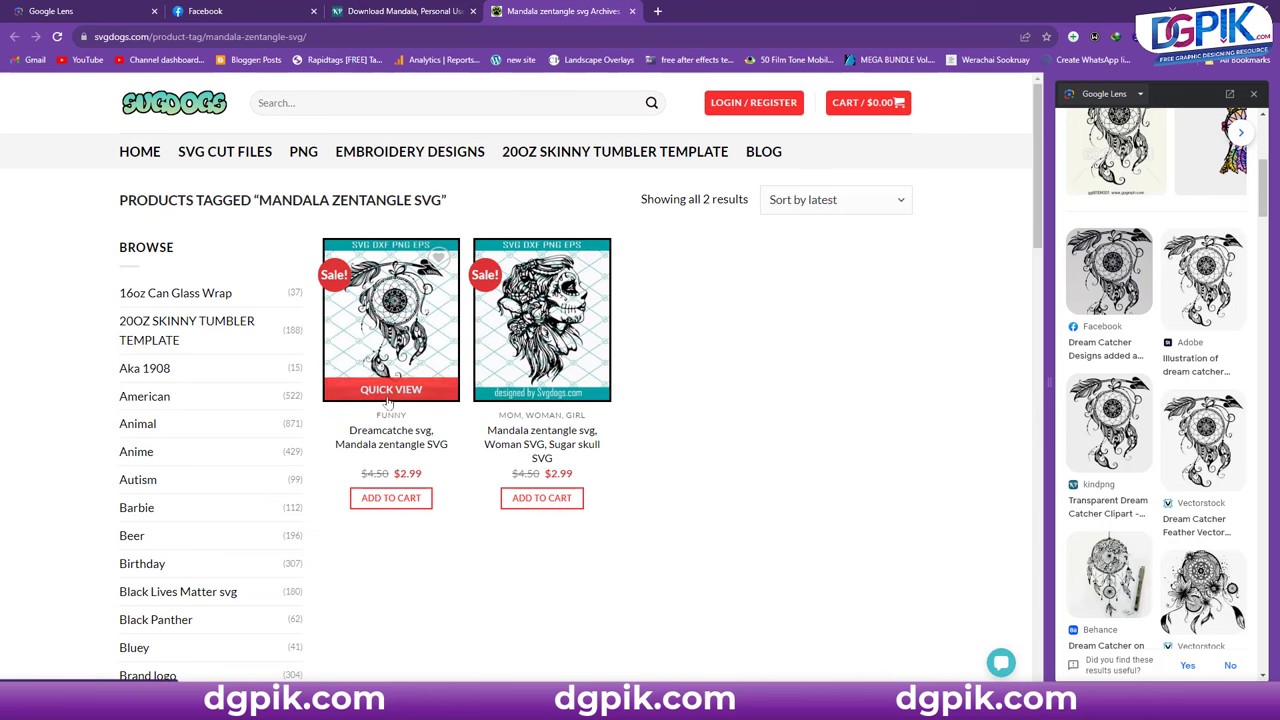
{"action": "left_click", "coordinate": [632, 11]}
{"action": "left_click", "coordinate": [217, 8]}
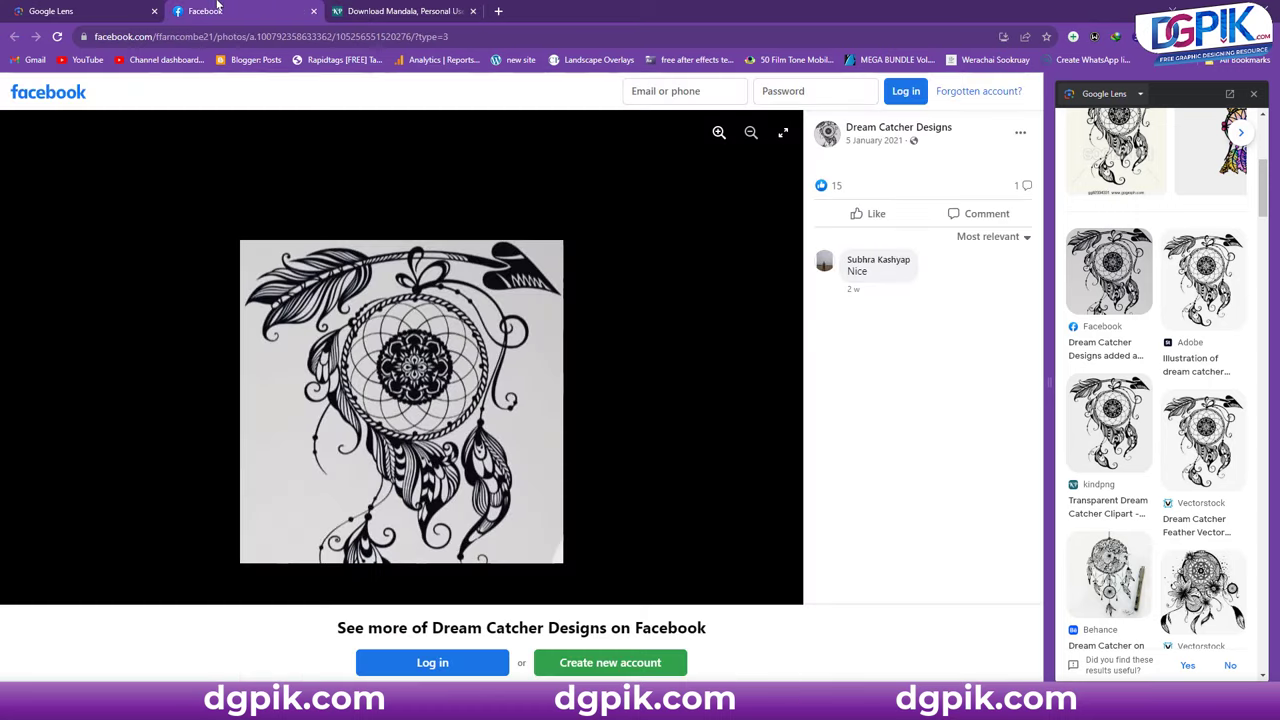
{"action": "left_click", "coordinate": [313, 11]}
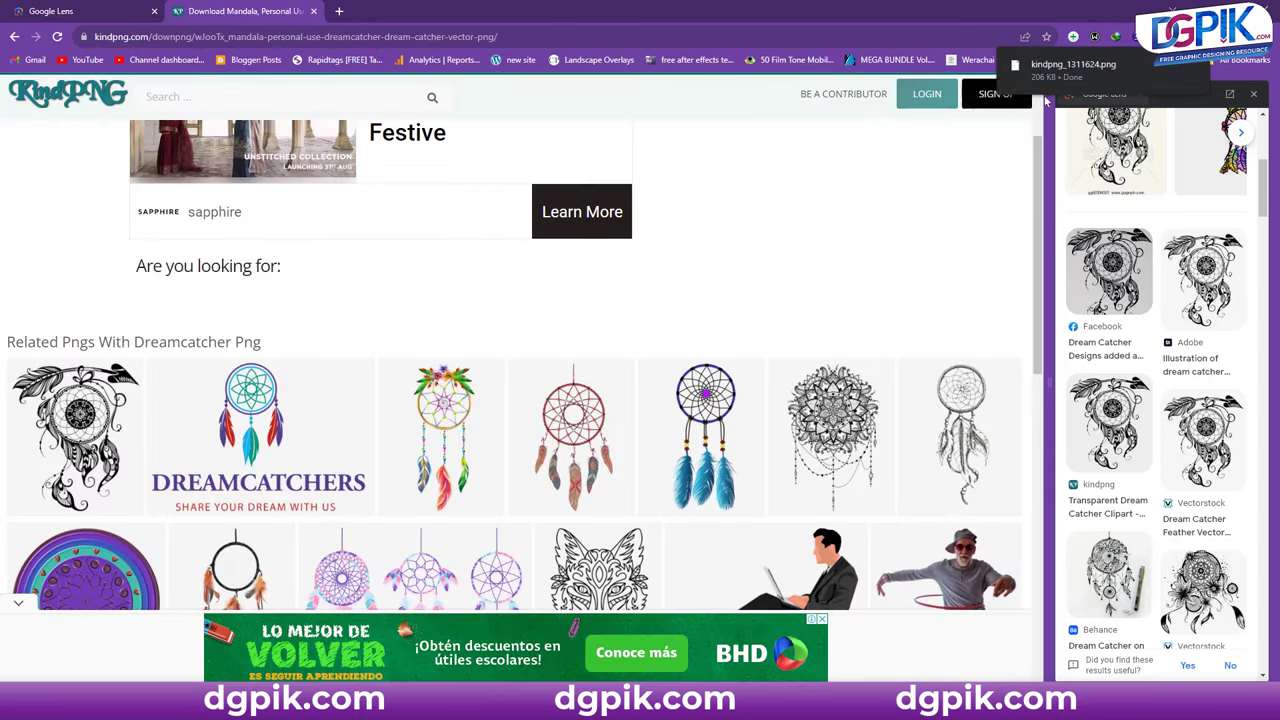
{"action": "left_click", "coordinate": [1256, 96]}
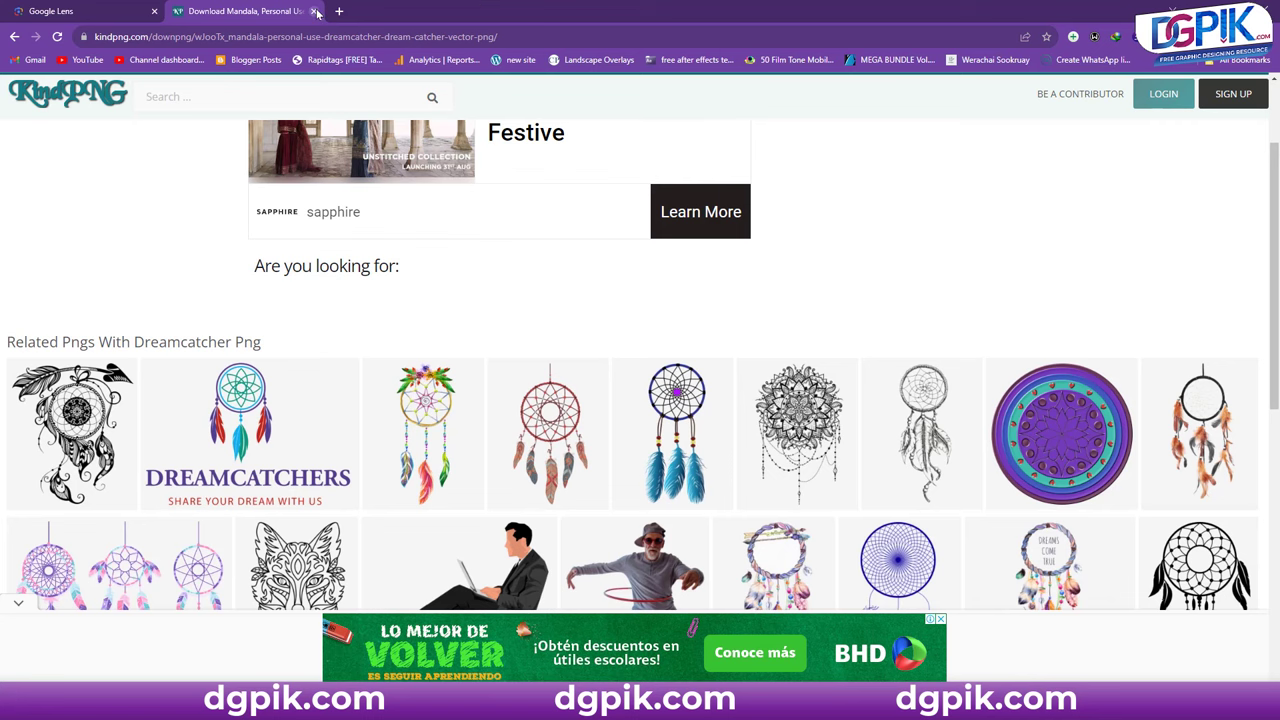
{"action": "left_click", "coordinate": [1185, 37]}
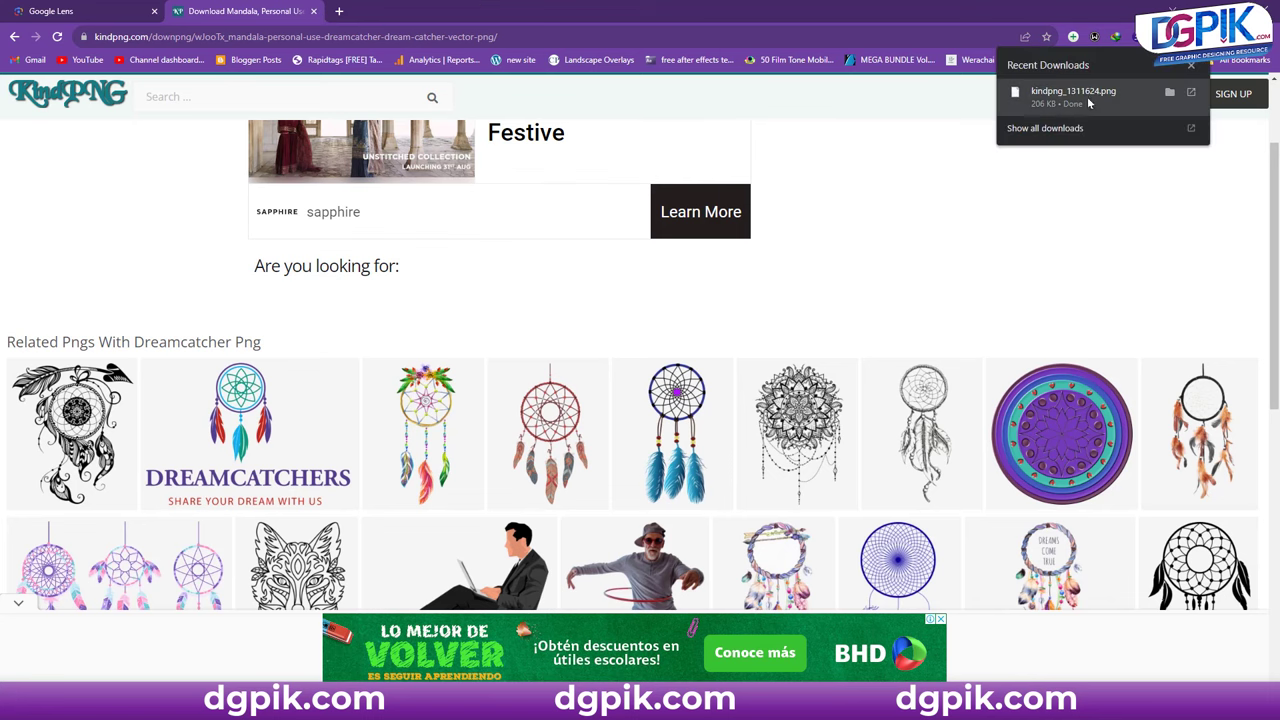
{"action": "key", "text": "alt+Tab"}
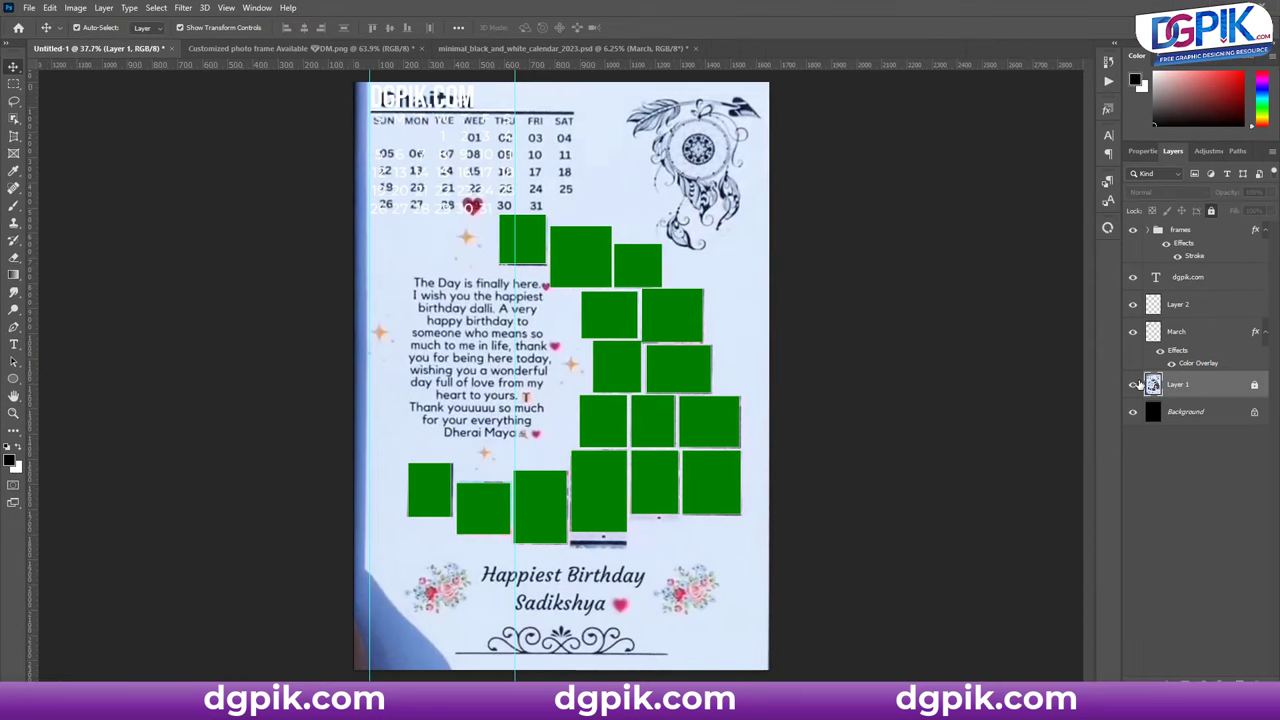
- Hide the birthday photo layer and place kindpng_1311624.png from Downloads as a linked image
{"action": "left_click", "coordinate": [1133, 385]}
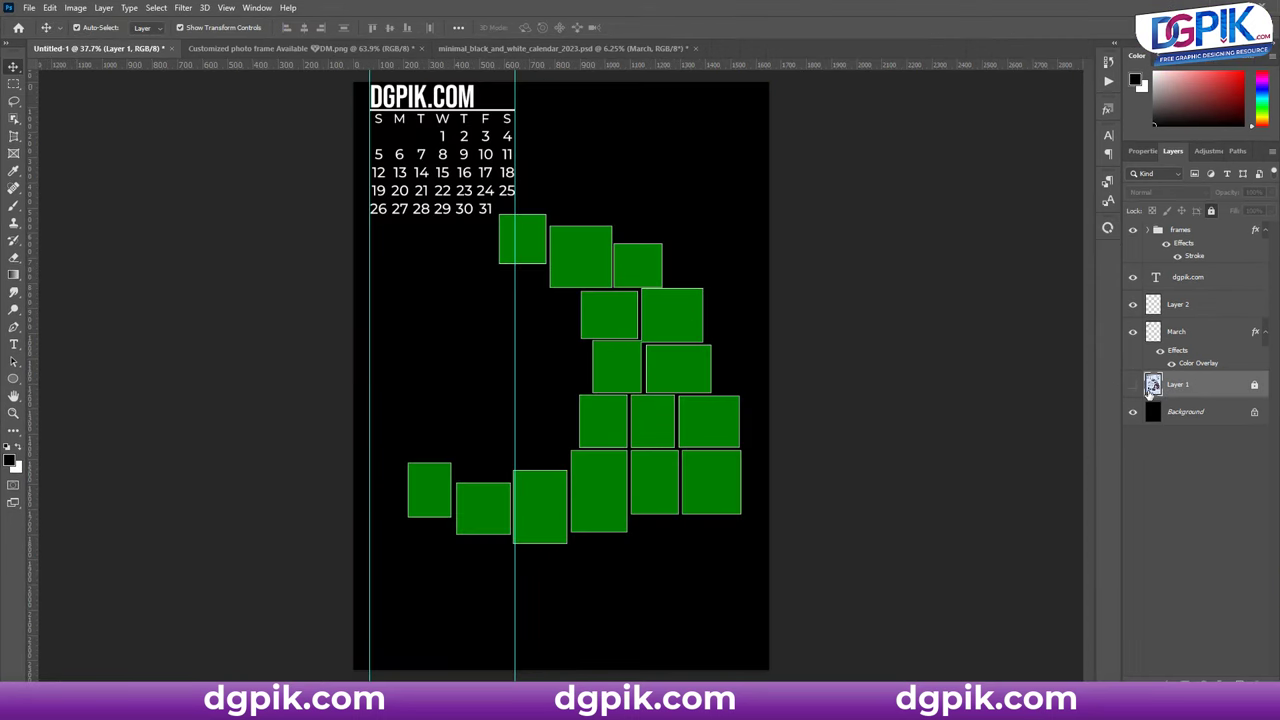
{"action": "left_click", "coordinate": [29, 8]}
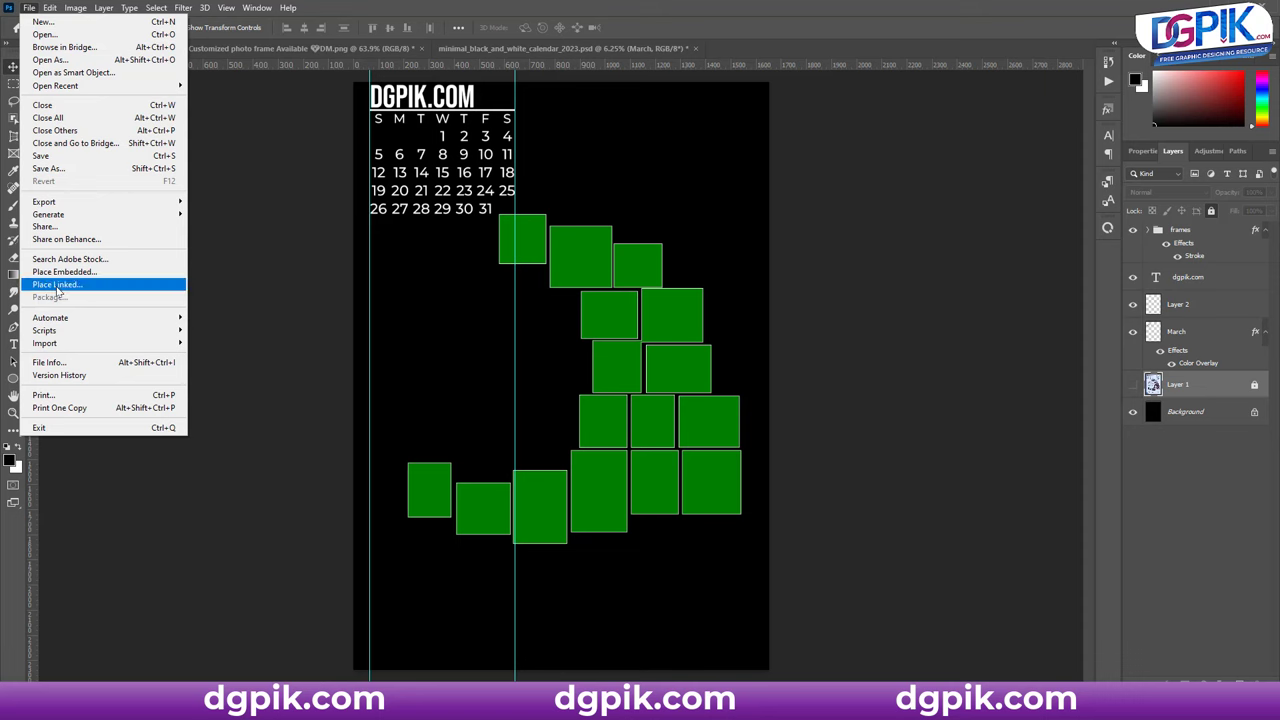
{"action": "left_click", "coordinate": [48, 289]}
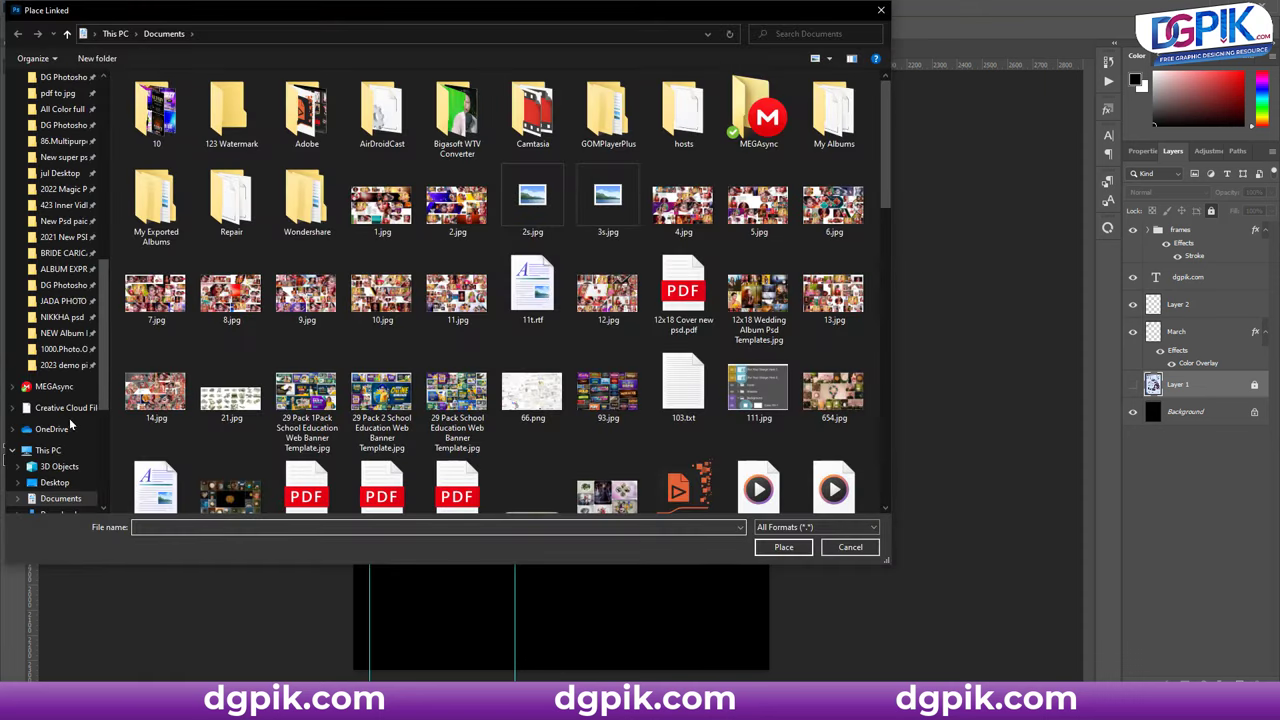
{"action": "scroll", "coordinate": [69, 418], "scroll_direction": "down", "scroll_amount": 2}
{"action": "left_click", "coordinate": [60, 402]}
{"action": "double_click", "coordinate": [156, 118]}
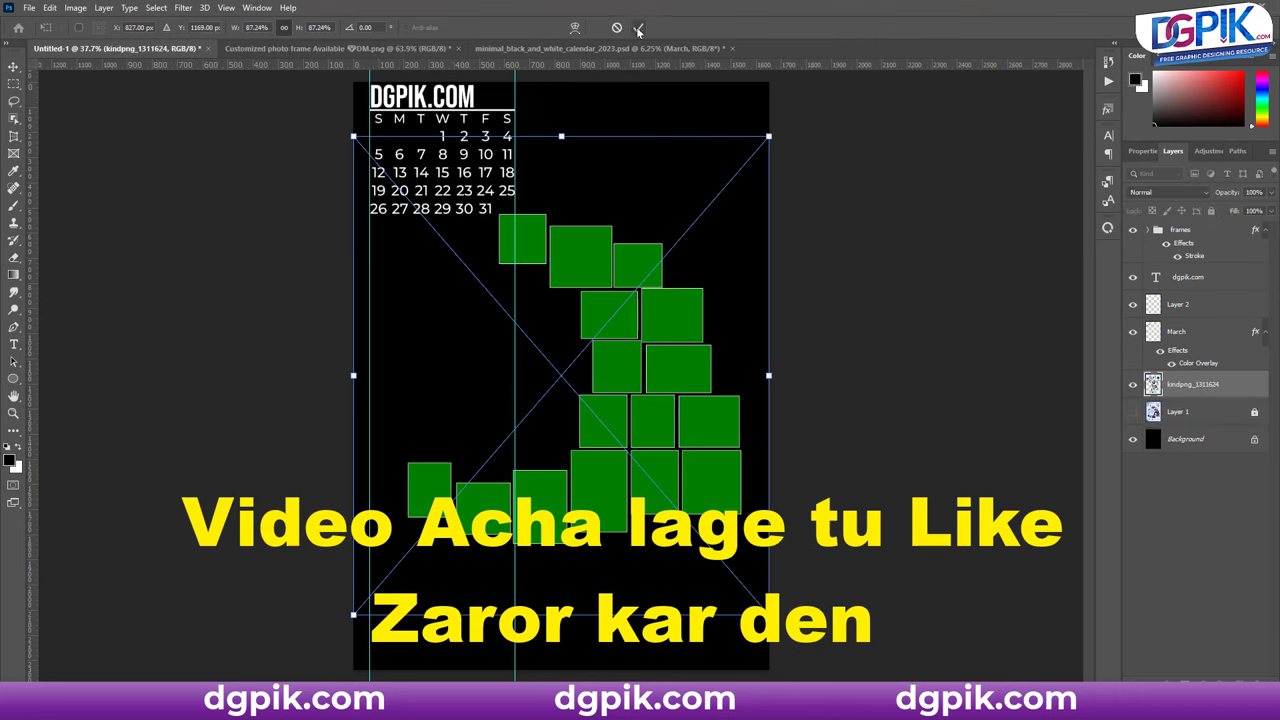
{"action": "left_click", "coordinate": [638, 27]}
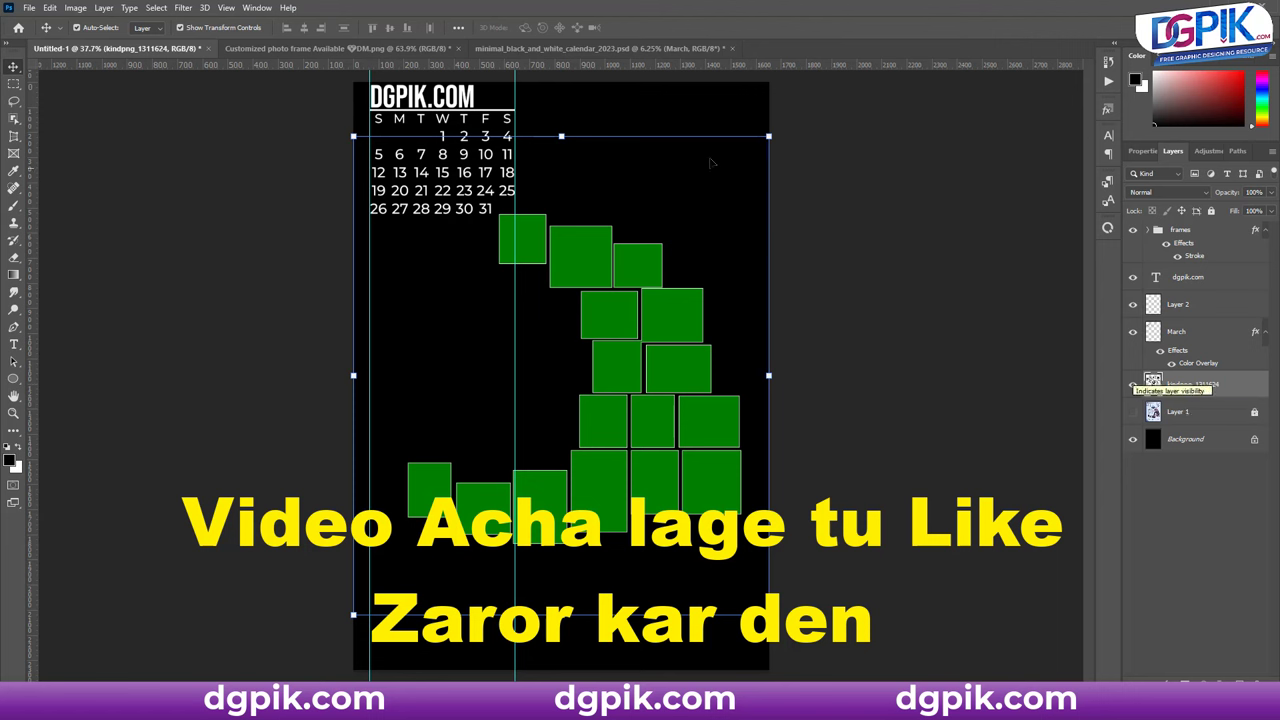
- Scale the dream catcher to 28.55% and move it to the calendar's top-right corner
{"action": "key", "text": "ctrl+t"}
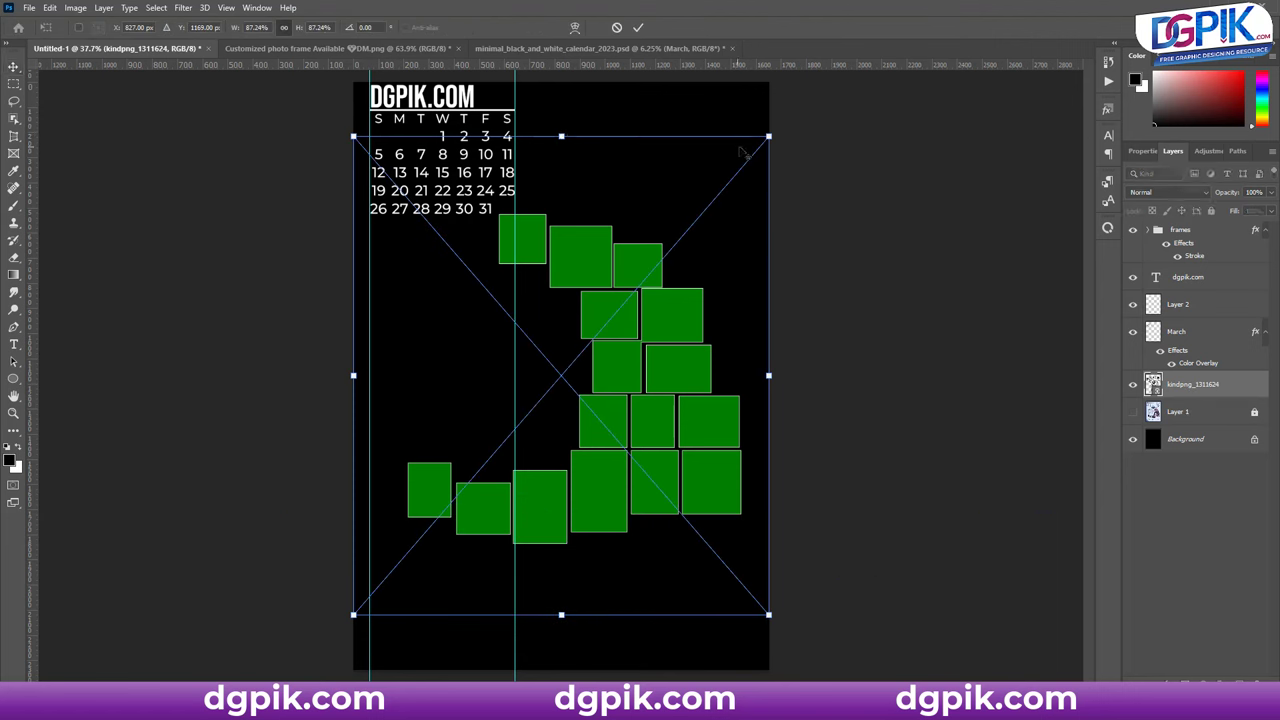
{"action": "left_click_drag", "start_coordinate": [768, 135], "coordinate": [669, 249]}
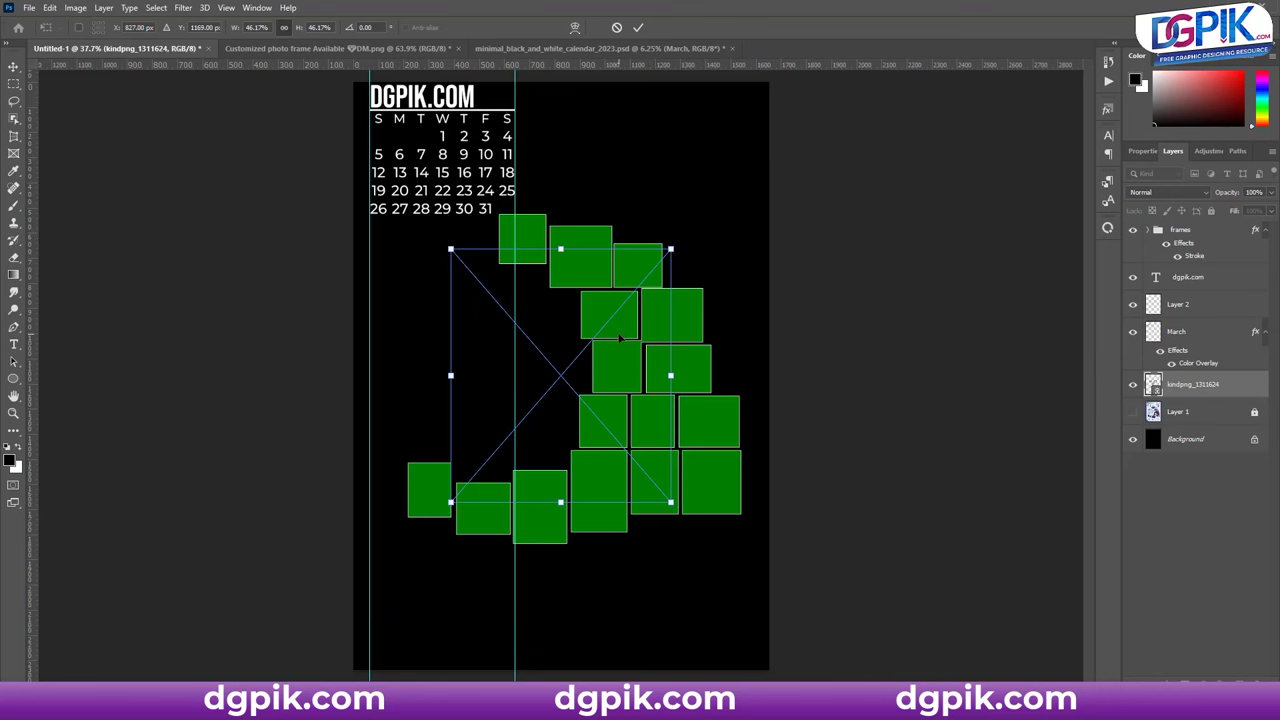
{"action": "mouse_move", "coordinate": [647, 293]}
{"action": "left_mouse_down"}
{"action": "mouse_move", "coordinate": [729, 139]}
{"action": "mouse_move", "coordinate": [720, 168]}
{"action": "left_mouse_up"}
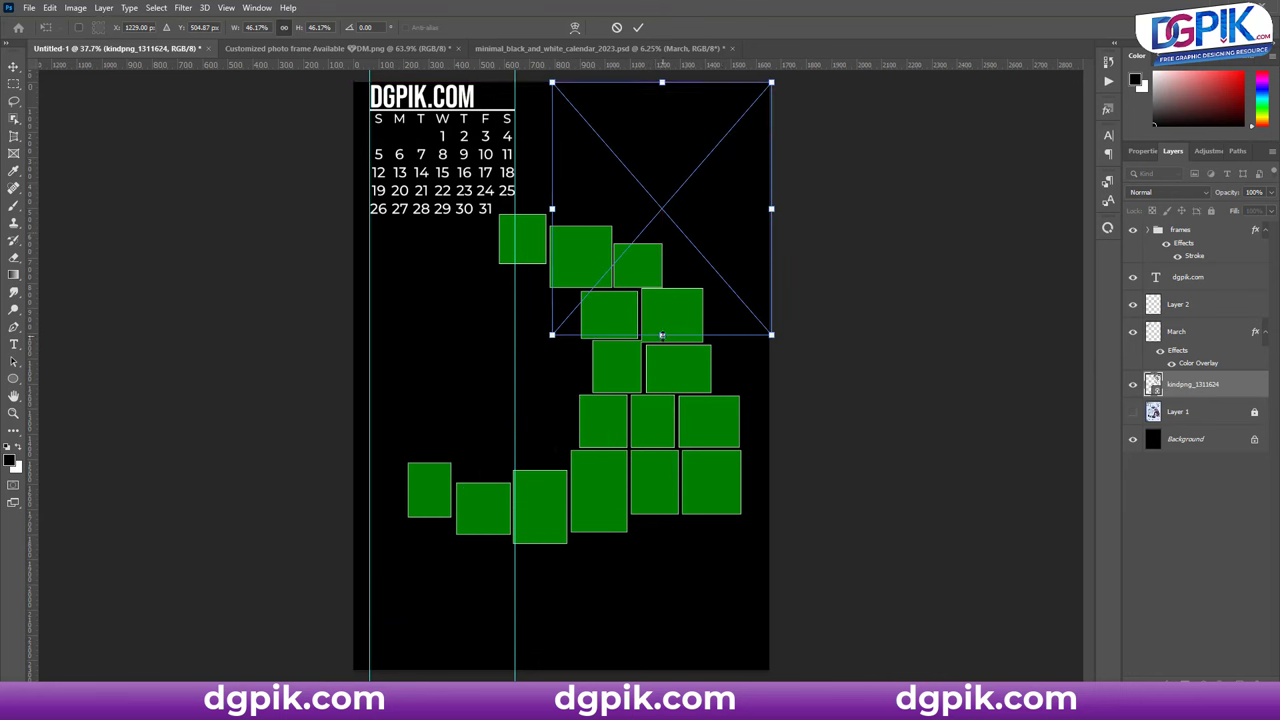
{"action": "left_click_drag", "start_coordinate": [662, 336], "coordinate": [662, 238]}
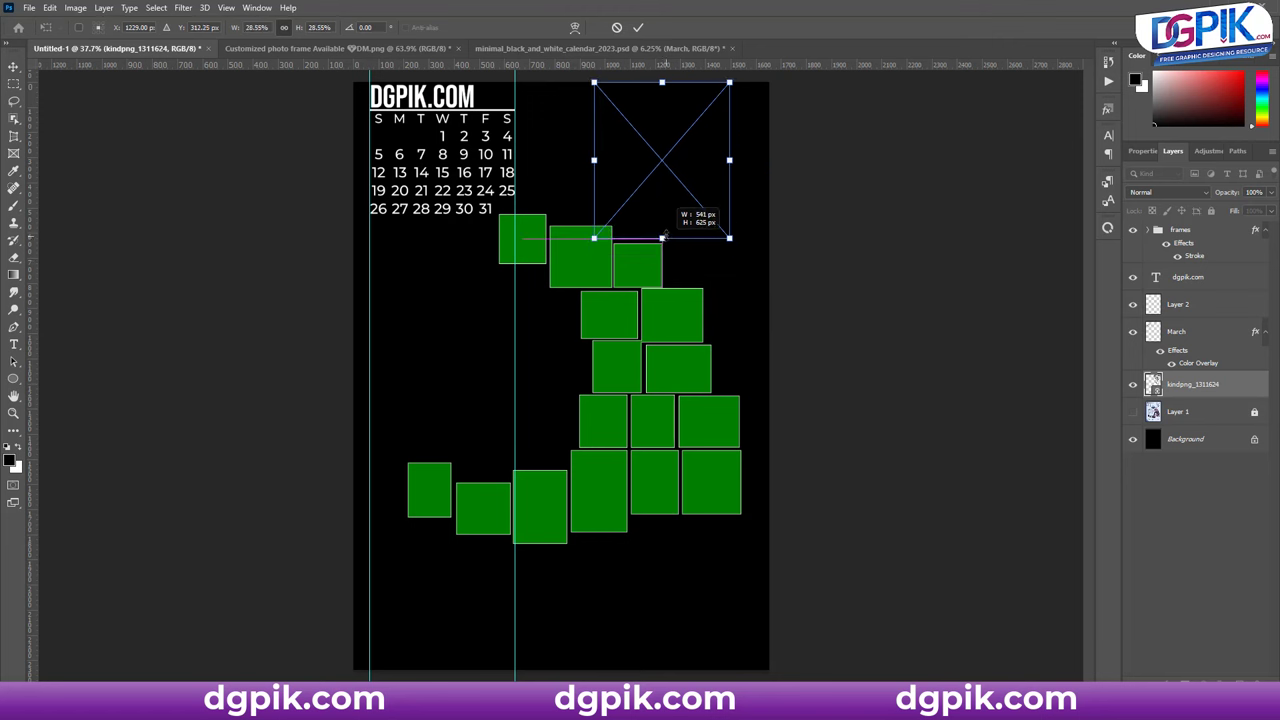
{"action": "left_click", "coordinate": [640, 28]}
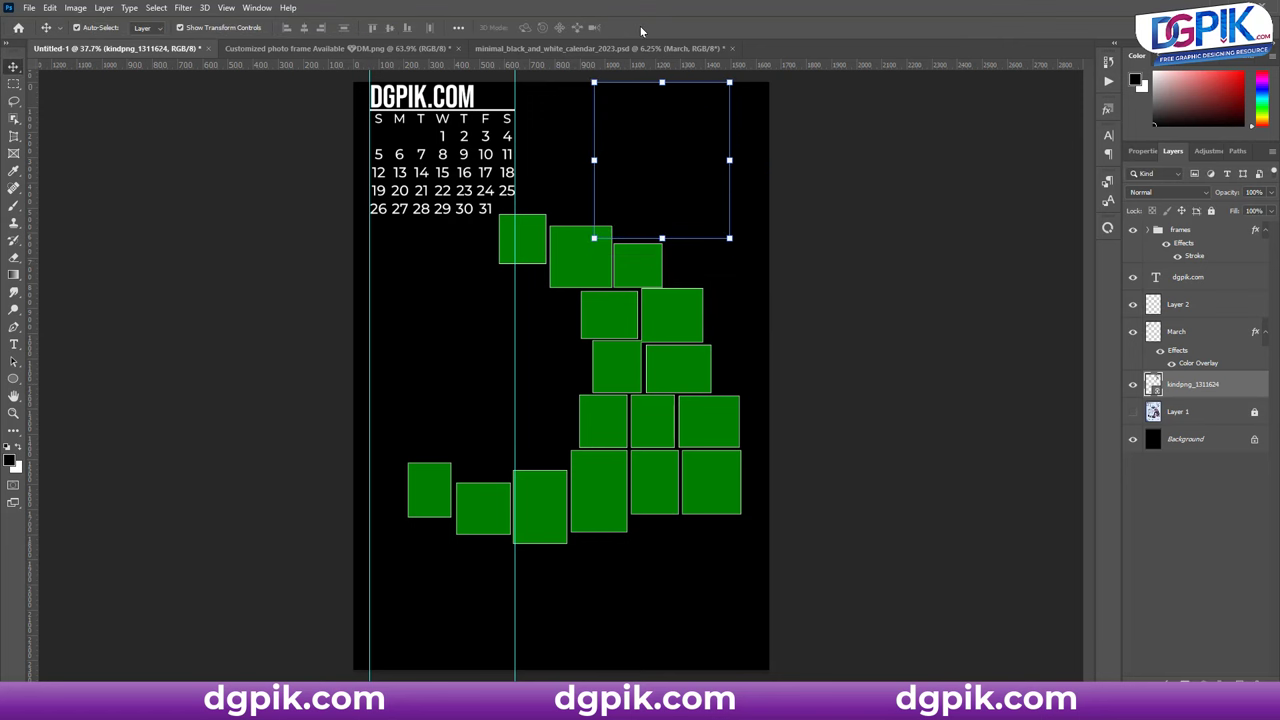
{"action": "left_click_drag", "start_coordinate": [712, 142], "coordinate": [729, 123]}
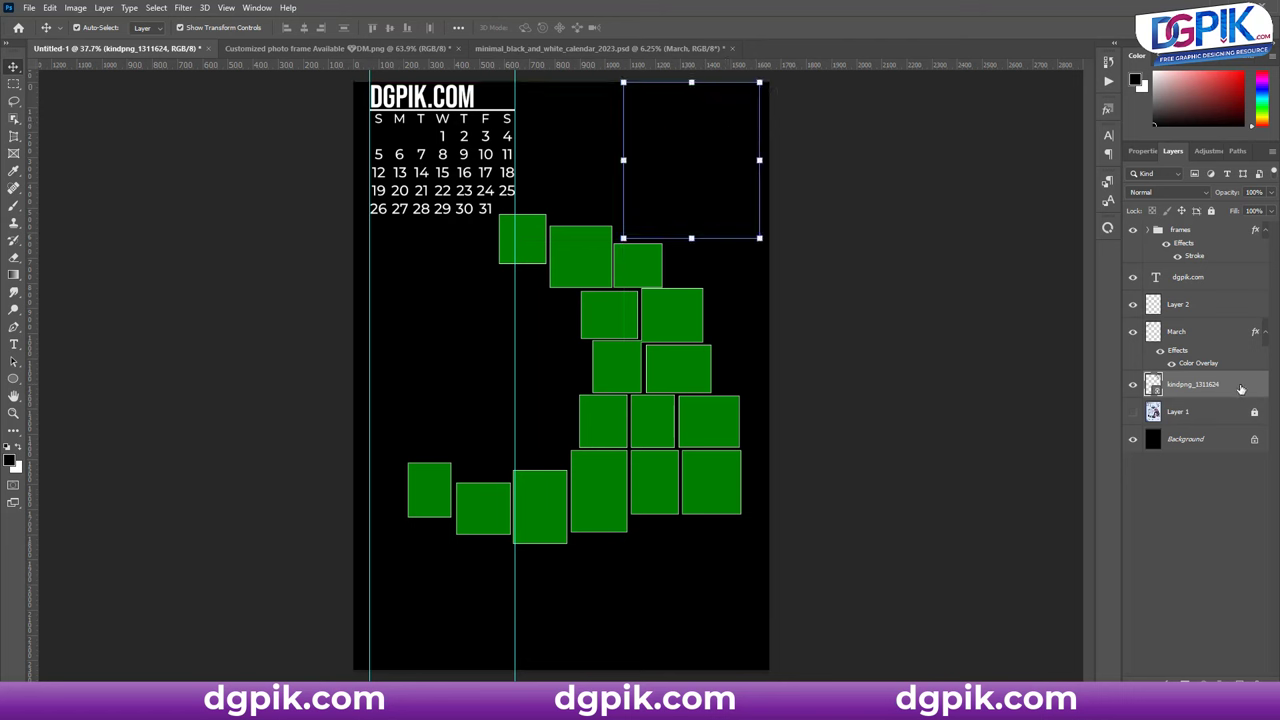
- Add a Color Overlay to the kindpng layer and set its colour to ffffff
{"action": "double_click", "coordinate": [1240, 389]}
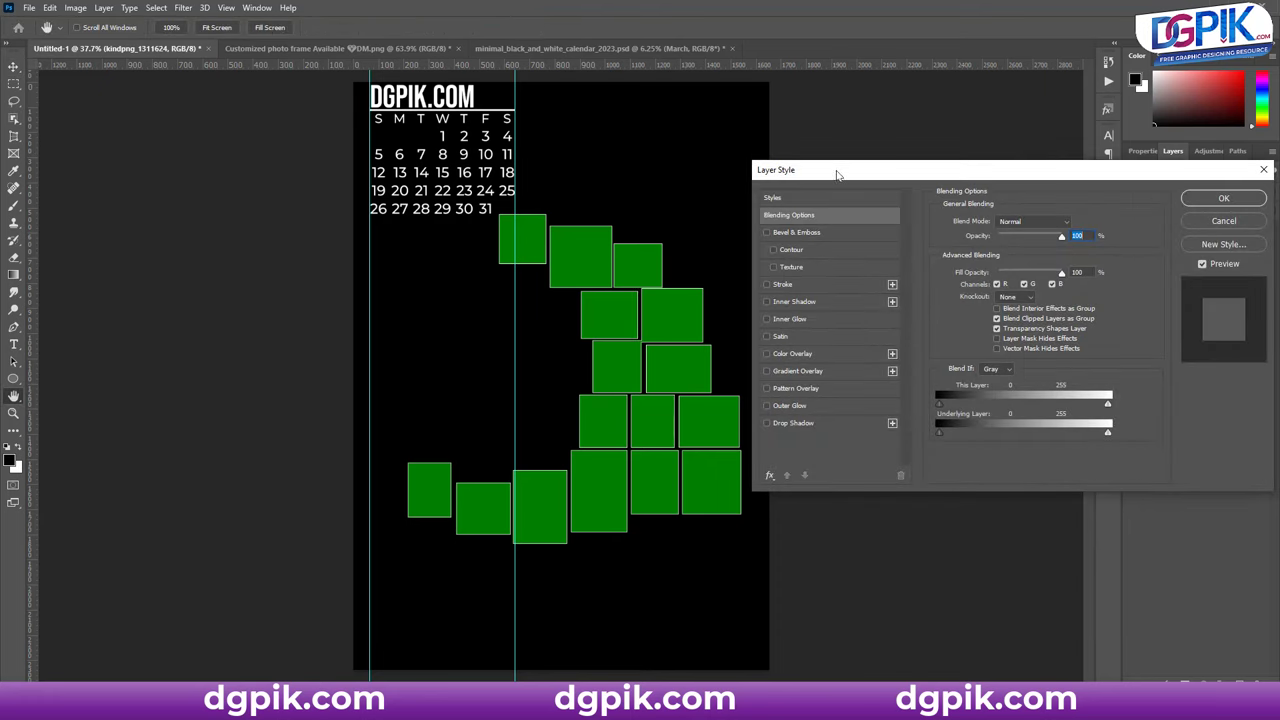
{"action": "left_click_drag", "start_coordinate": [838, 174], "coordinate": [841, 155]}
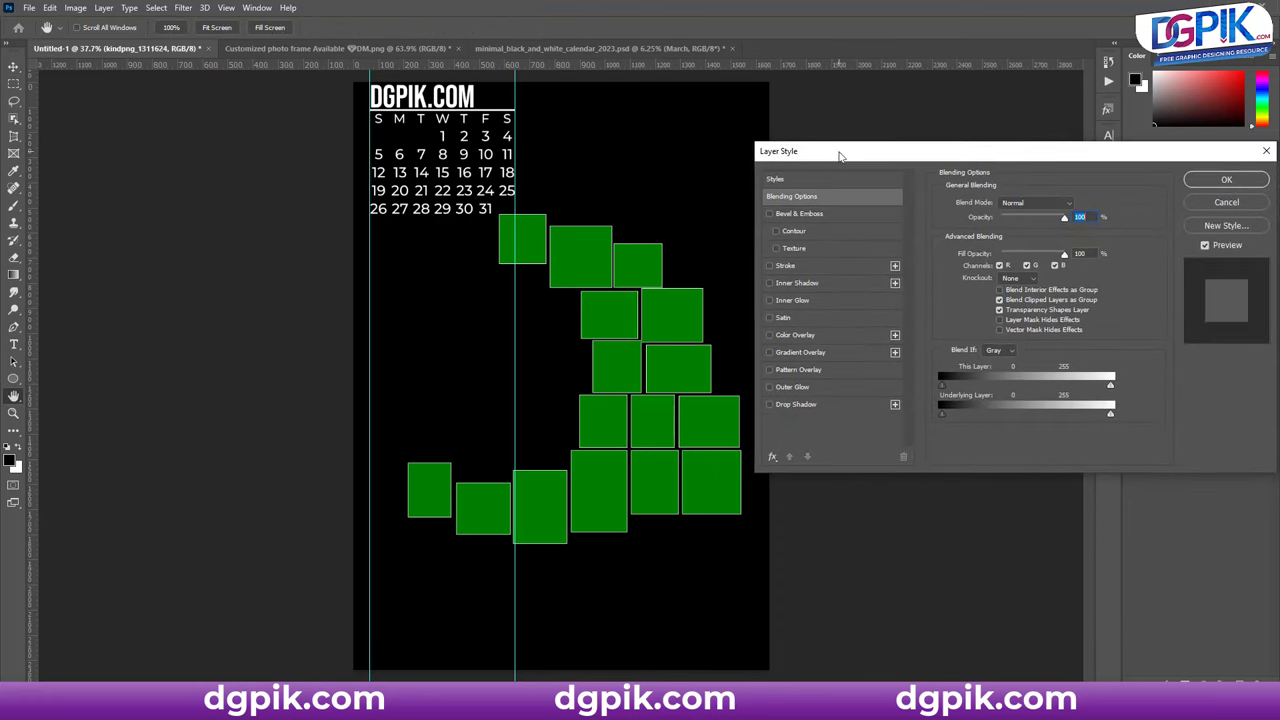
{"action": "left_click", "coordinate": [786, 335]}
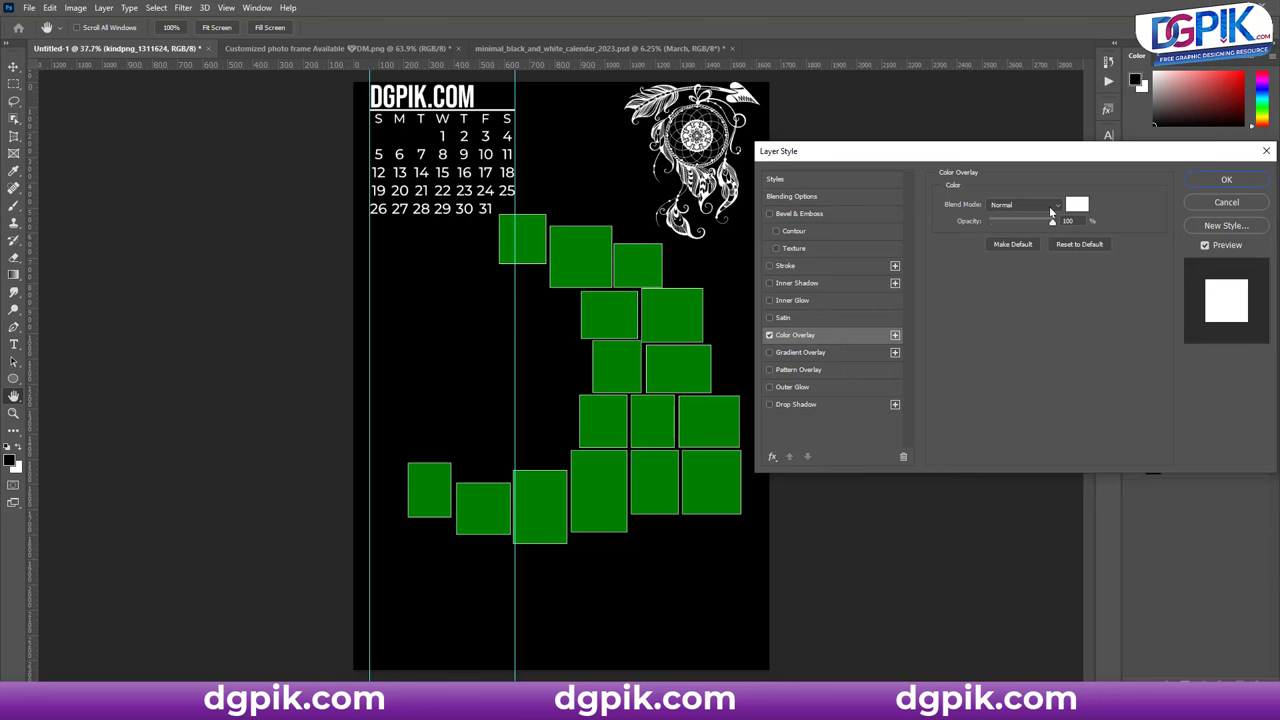
{"action": "left_click", "coordinate": [1085, 206]}
{"action": "type", "text": "ff0000"}
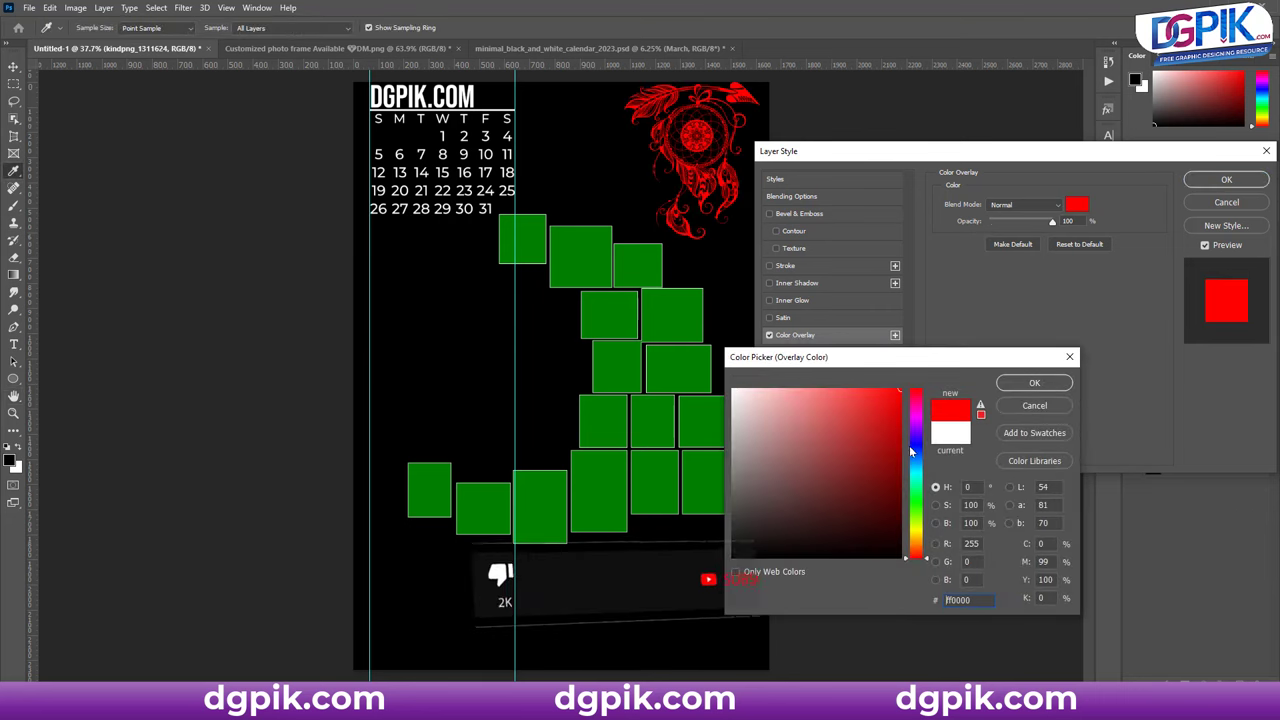
{"action": "left_click_drag", "start_coordinate": [918, 430], "coordinate": [908, 516]}
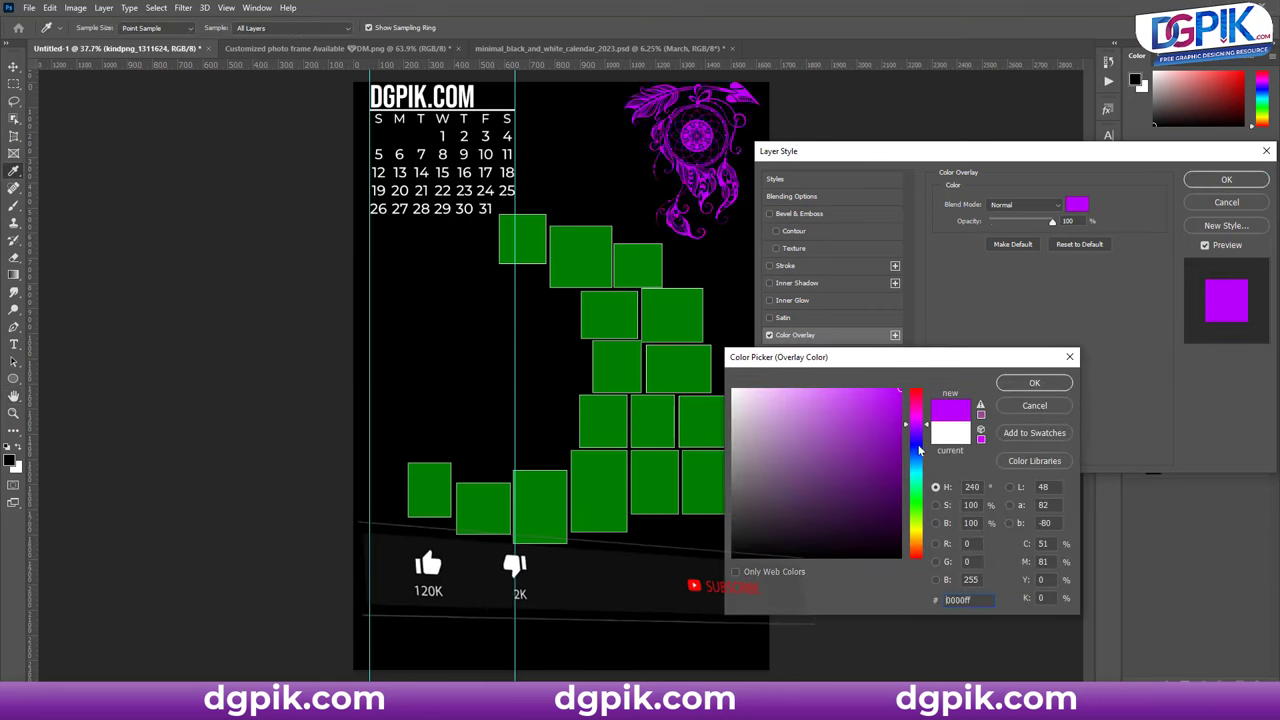
{"action": "left_click", "coordinate": [908, 533]}
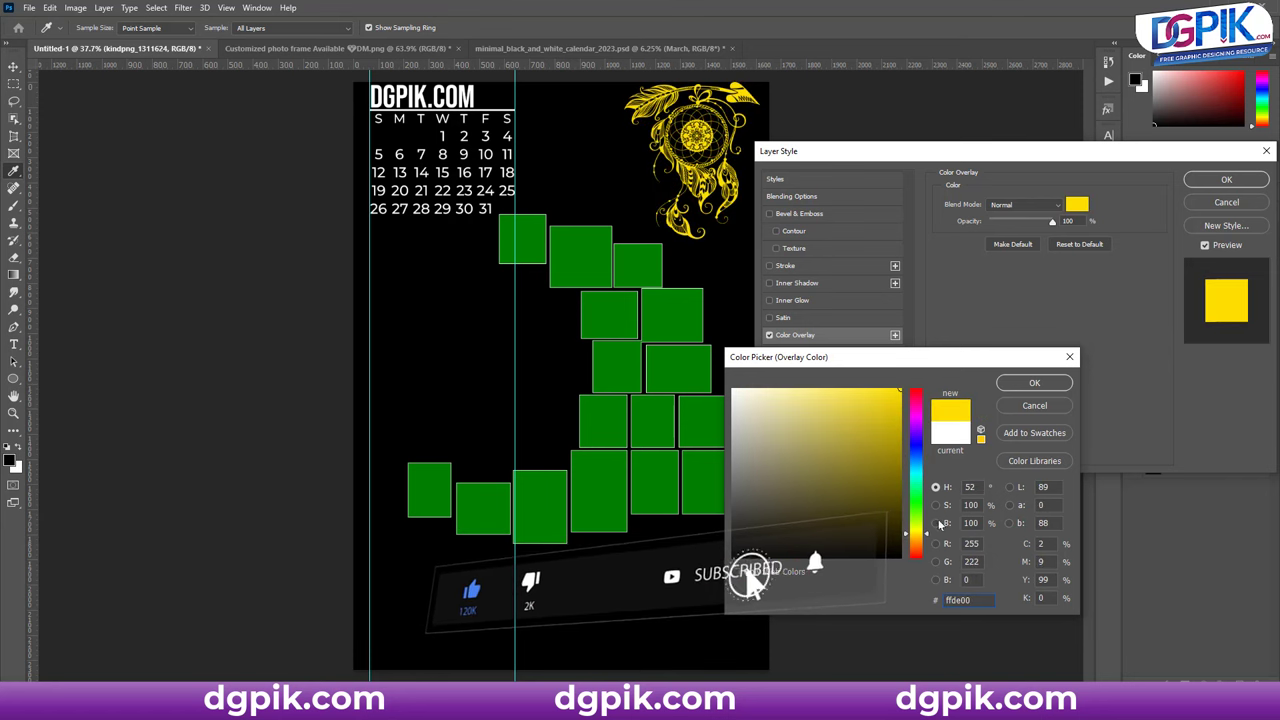
{"action": "type", "text": "ffffff"}
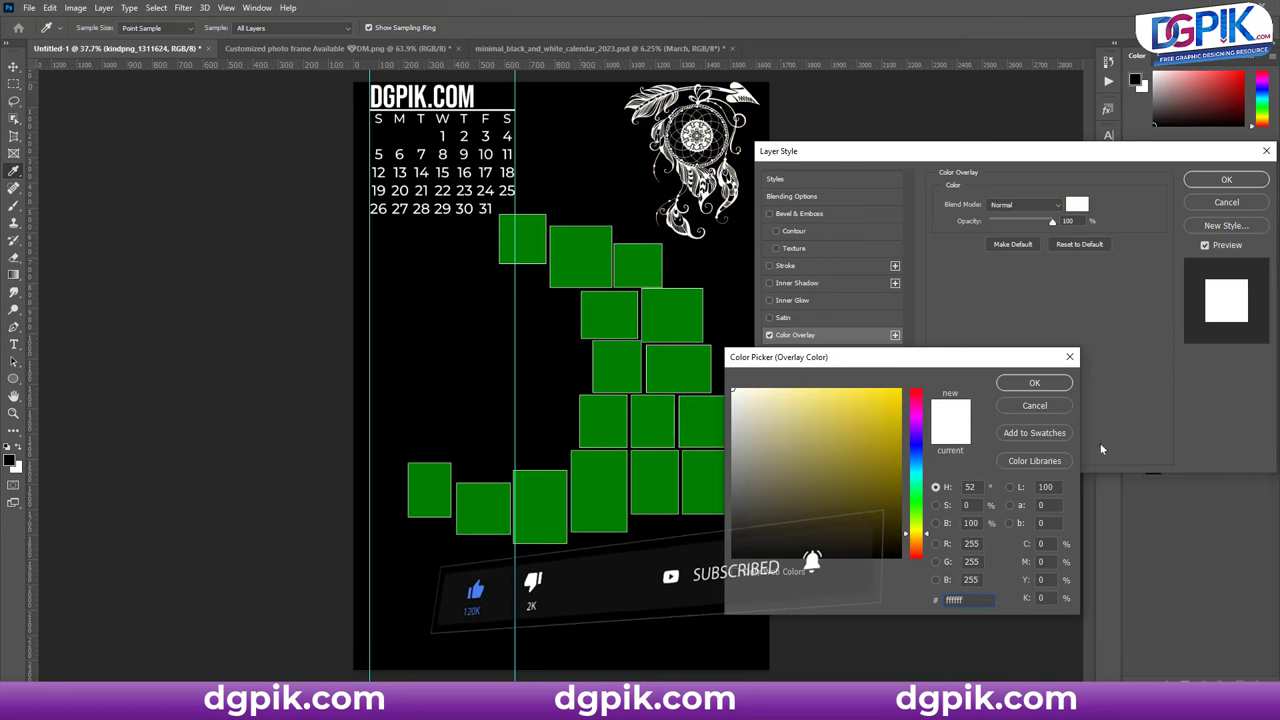
{"action": "left_click", "coordinate": [1034, 383]}
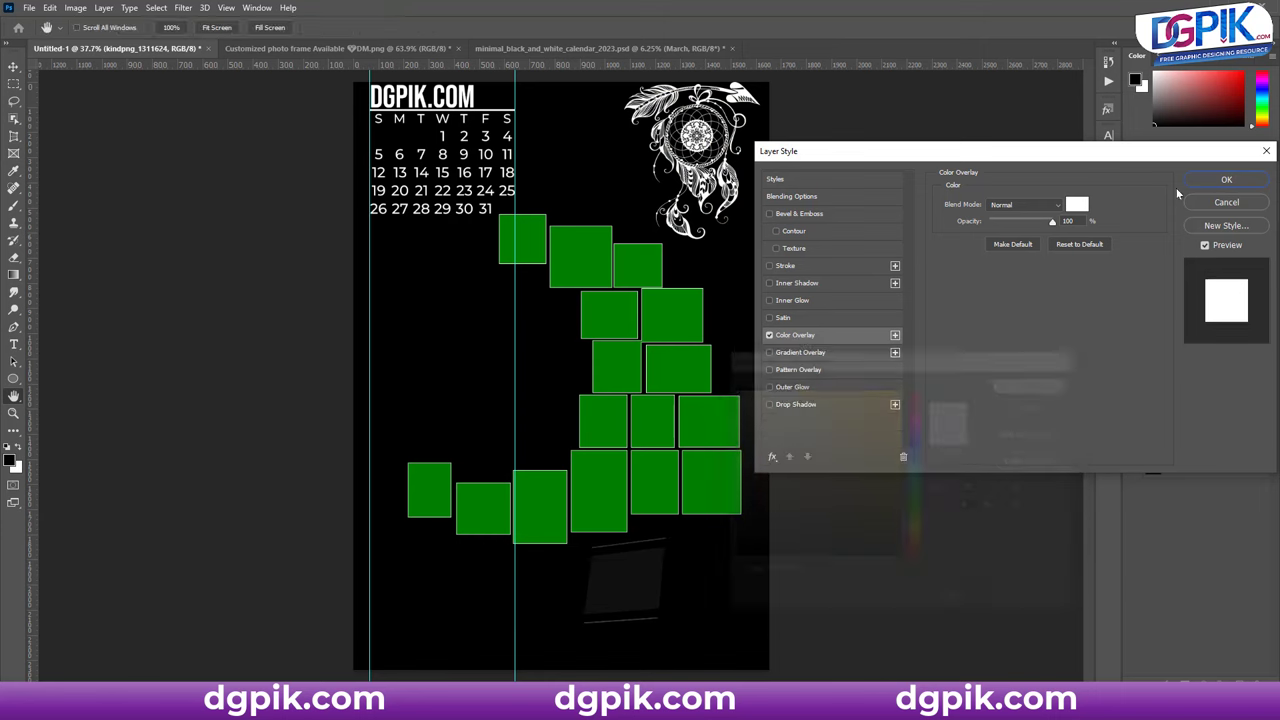
- Check the gradient overlay and drop shadow options, keep only the white overlay, and apply
{"action": "left_click", "coordinate": [788, 362]}
{"action": "left_click", "coordinate": [770, 336]}
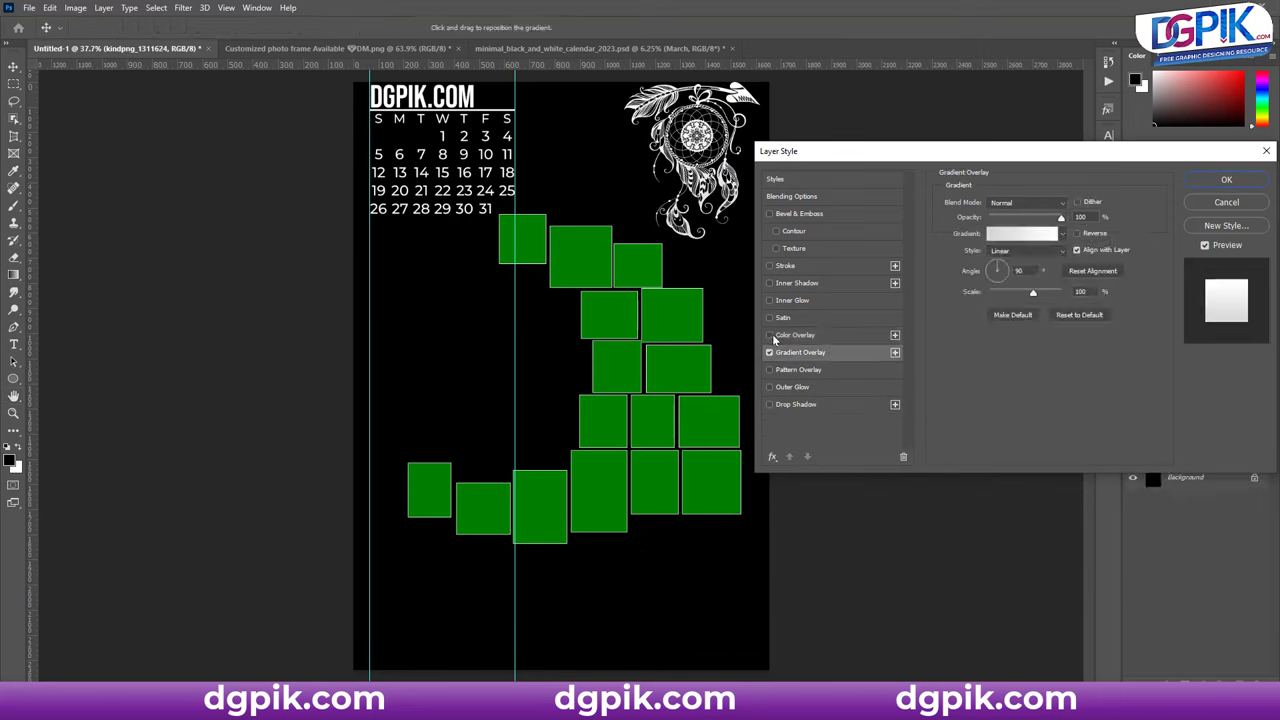
{"action": "left_click", "coordinate": [770, 336]}
{"action": "left_click", "coordinate": [770, 353]}
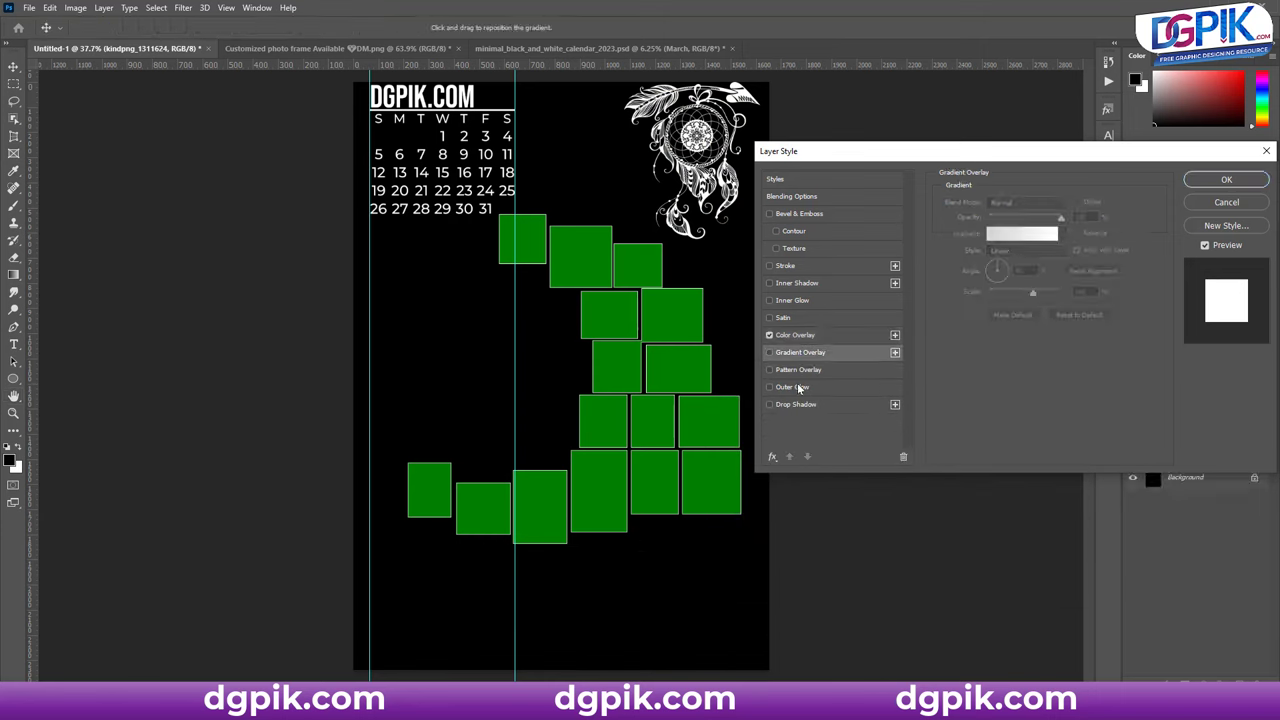
{"action": "left_click", "coordinate": [770, 404]}
{"action": "left_click", "coordinate": [770, 404]}
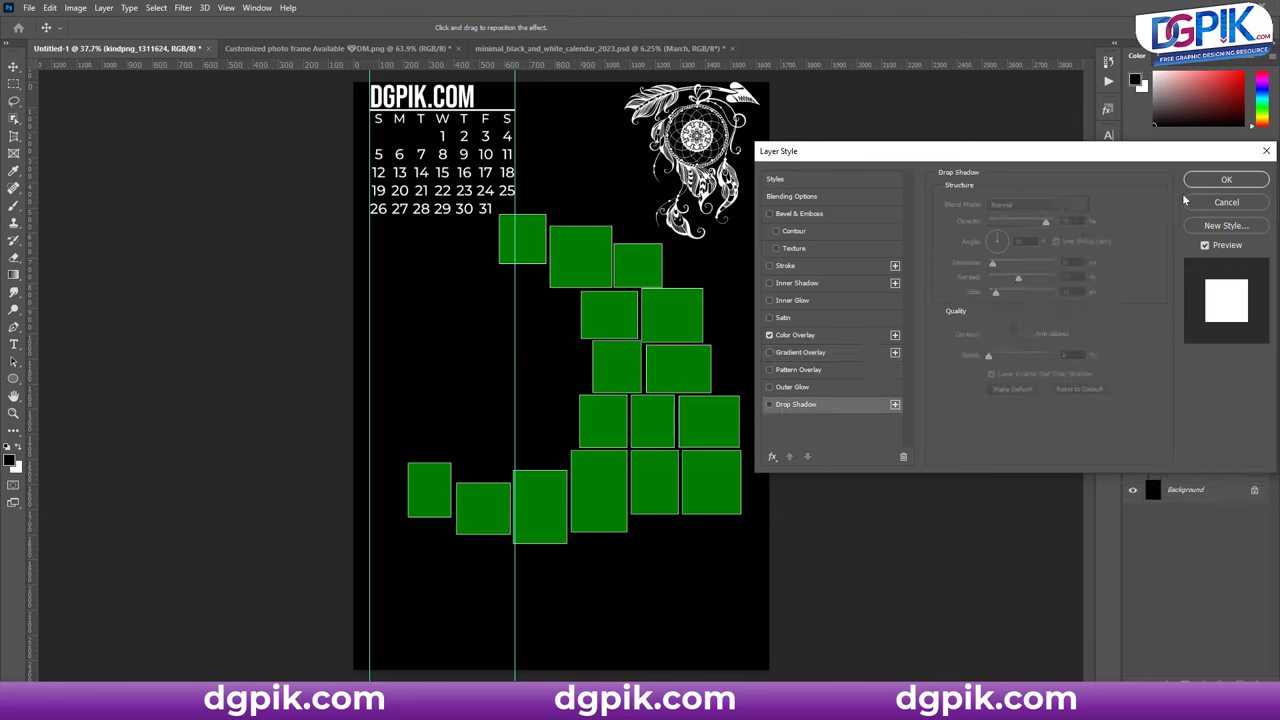
{"action": "left_click", "coordinate": [1226, 180]}
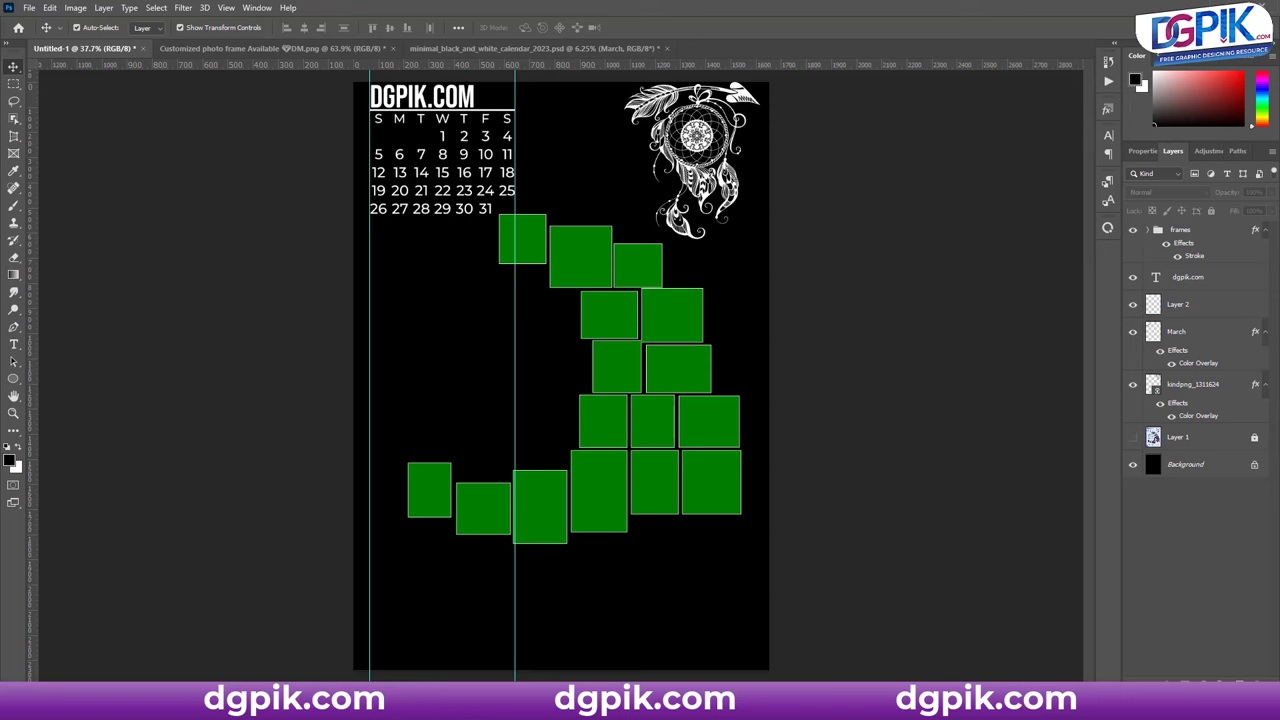
- View the Customized photo frame document, then return to the Untitled-1 calendar
{"action": "left_click", "coordinate": [255, 49]}
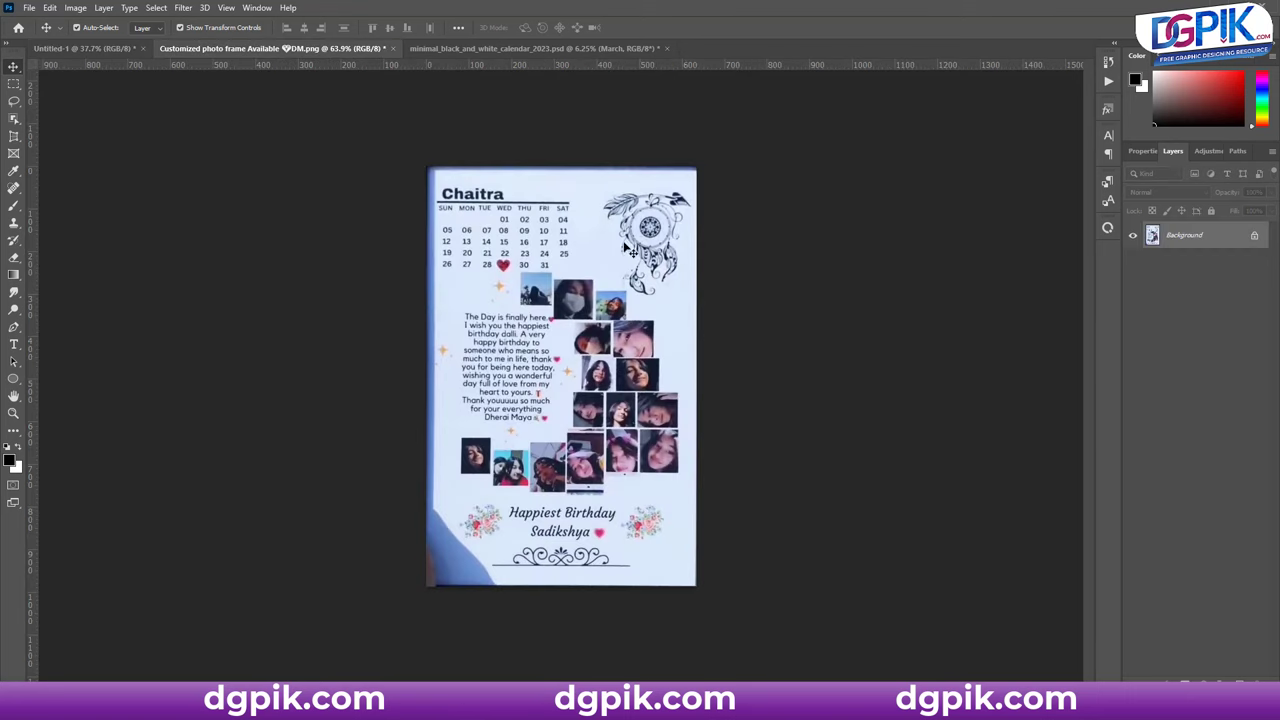
{"action": "left_click", "coordinate": [99, 47]}
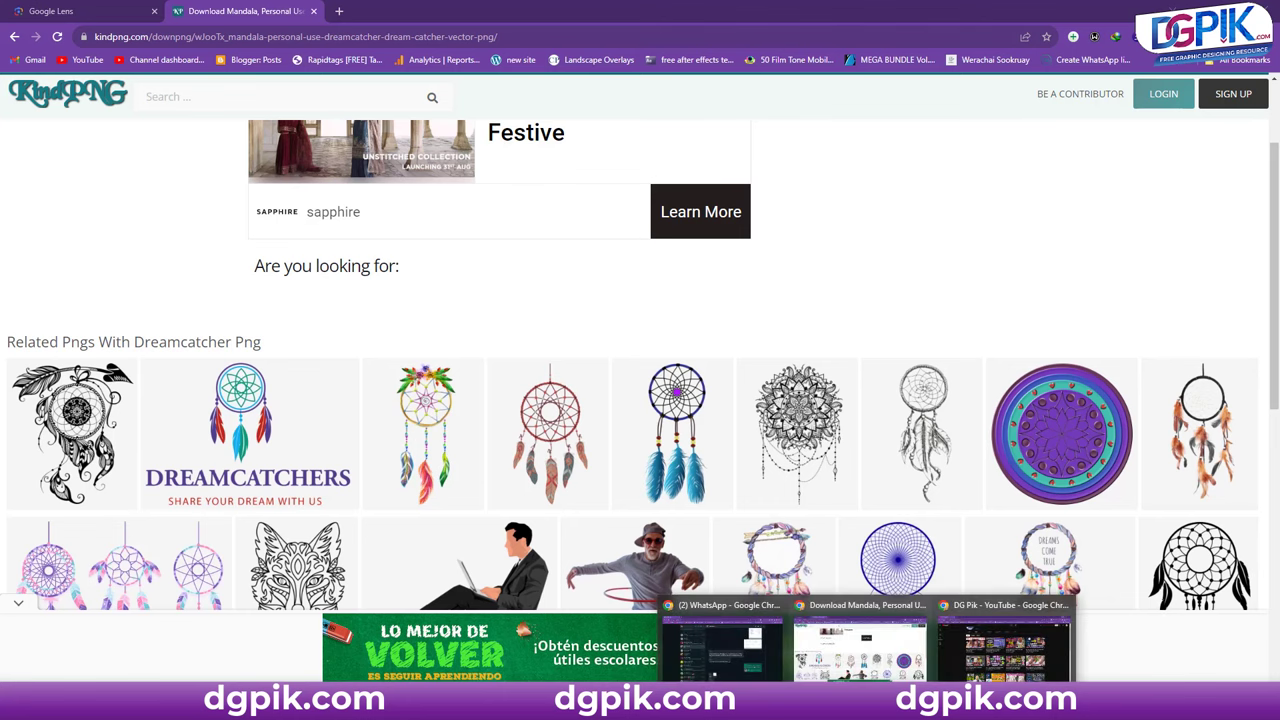
- Sort the YouTube channel's videos by Popular, then maximize the wedding anniversary wishes Psd folder
{"action": "left_click", "coordinate": [1030, 640]}
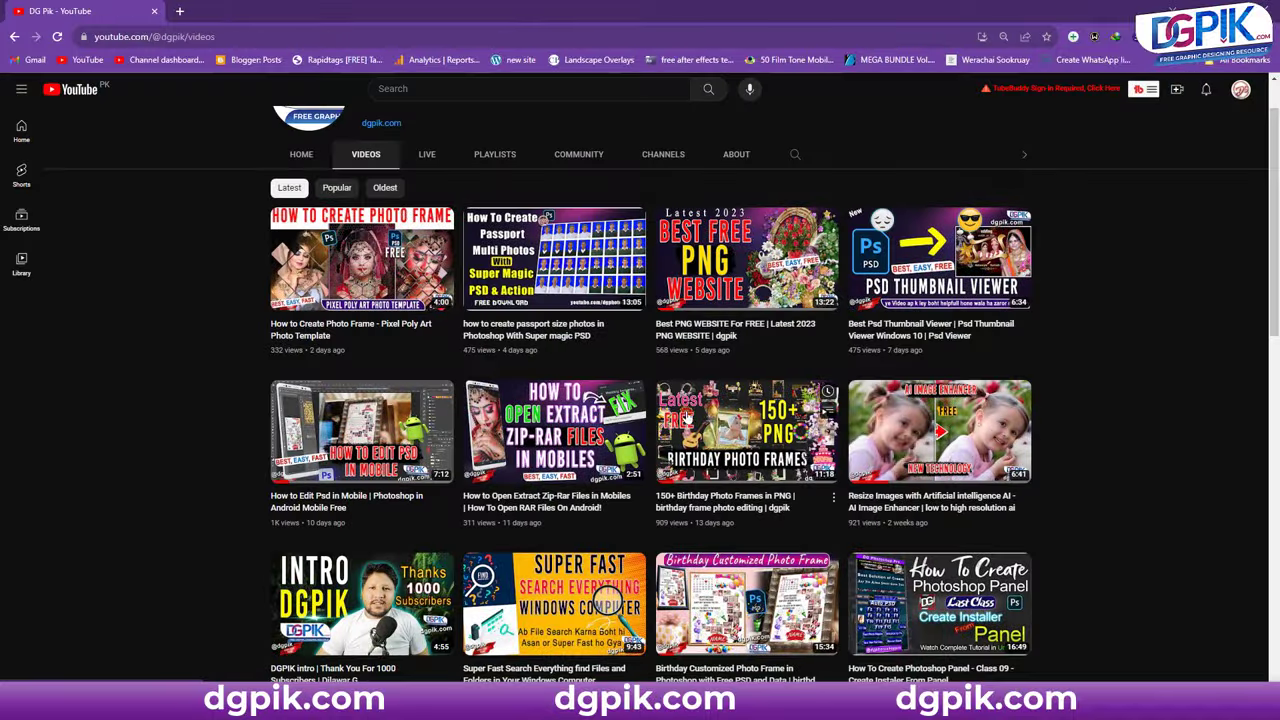
{"action": "scroll", "coordinate": [595, 199], "scroll_direction": "down", "scroll_amount": 3}
{"action": "scroll", "coordinate": [395, 252], "scroll_direction": "up", "scroll_amount": 4}
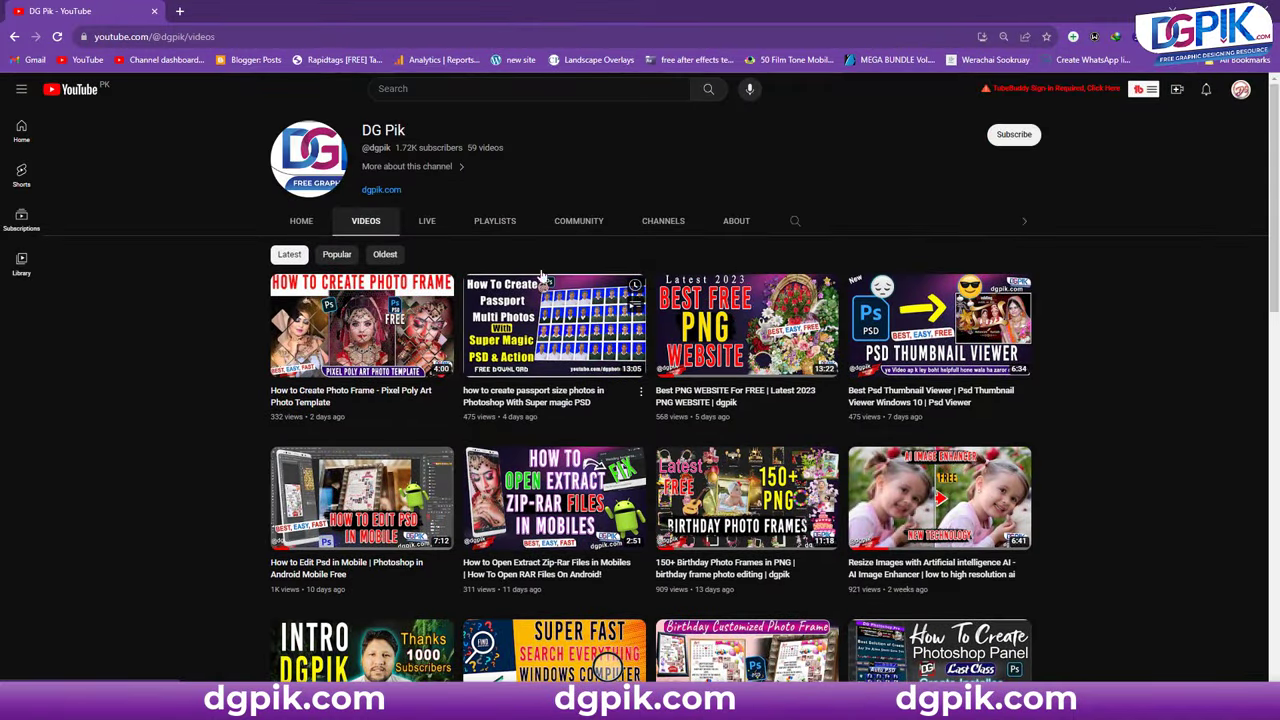
{"action": "left_click", "coordinate": [340, 260]}
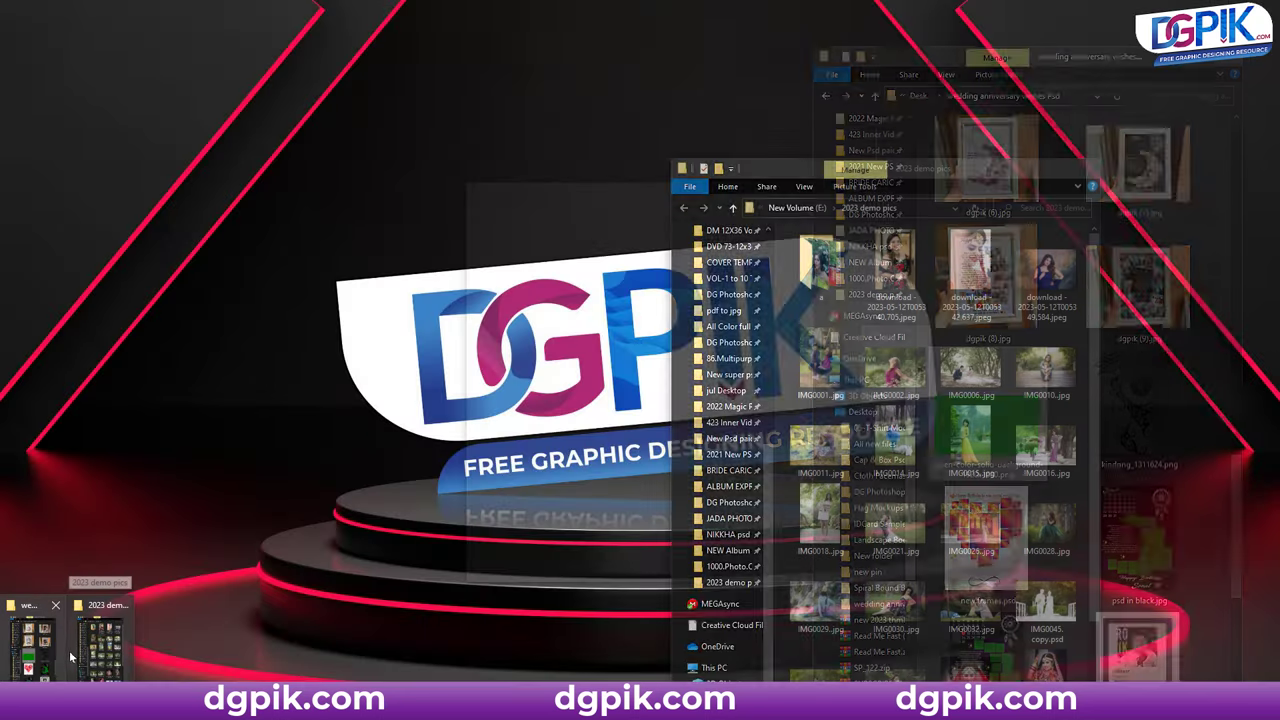
{"action": "left_click", "coordinate": [35, 645]}
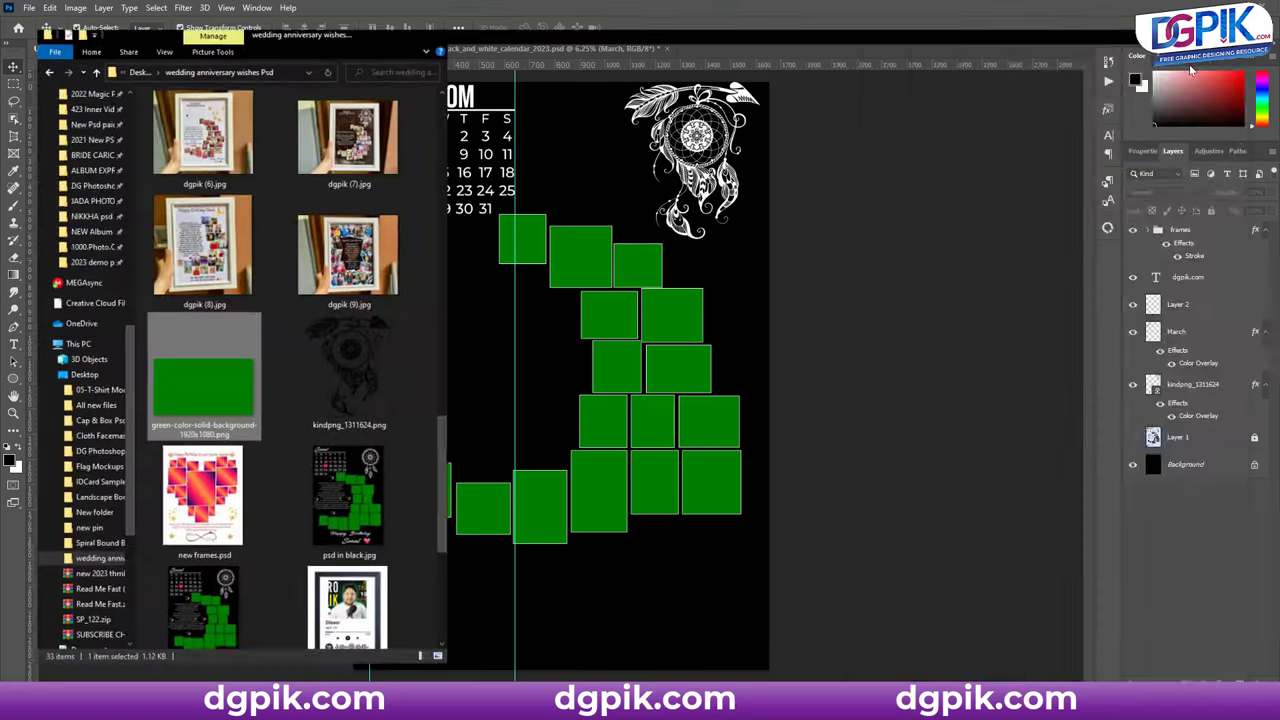
{"action": "left_click_drag", "start_coordinate": [1176, 64], "coordinate": [360, 8]}
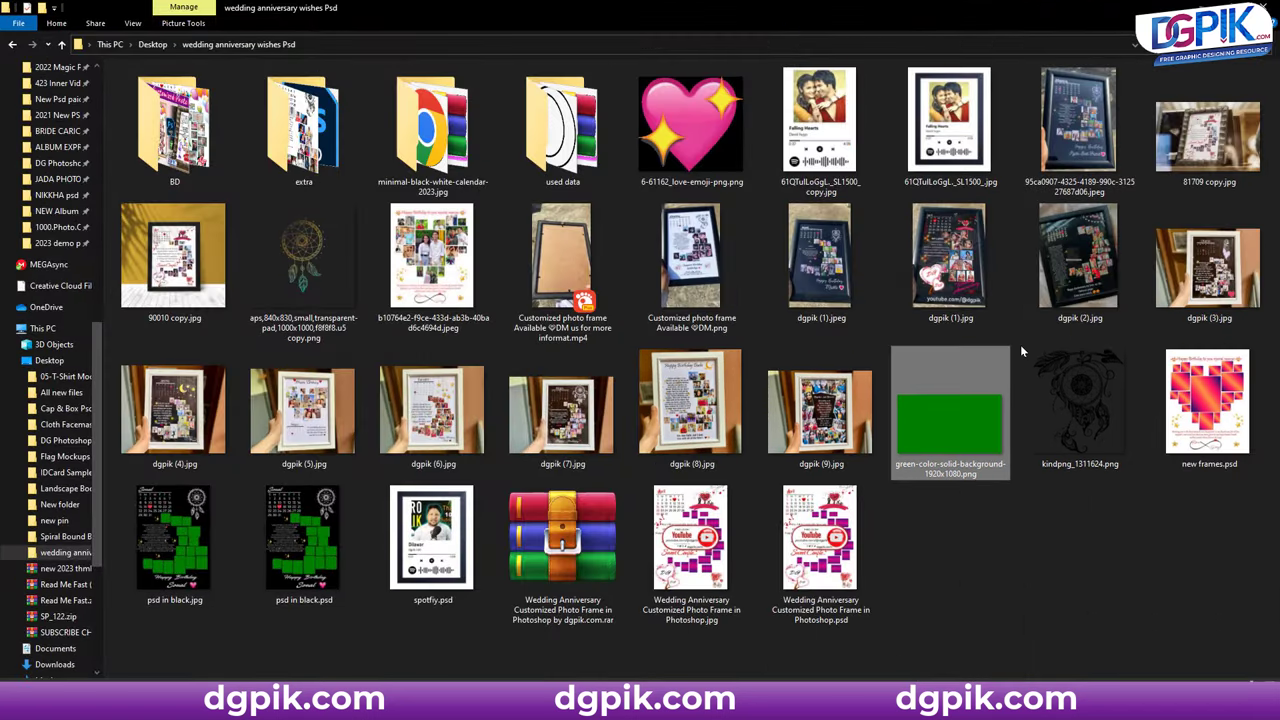
- Preview the reference birthday photo frame image in Photos, then close it
{"action": "double_click", "coordinate": [690, 255]}
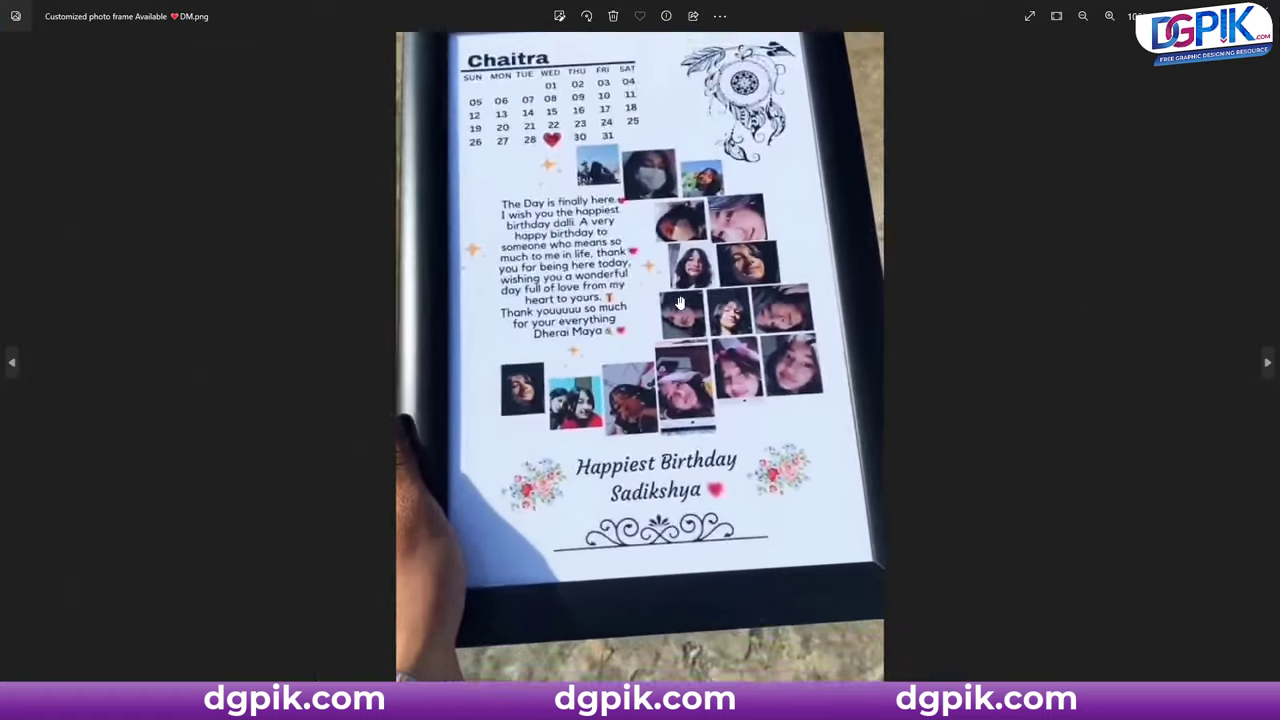
{"action": "scroll", "coordinate": [590, 170], "scroll_direction": "up", "scroll_amount": 2}
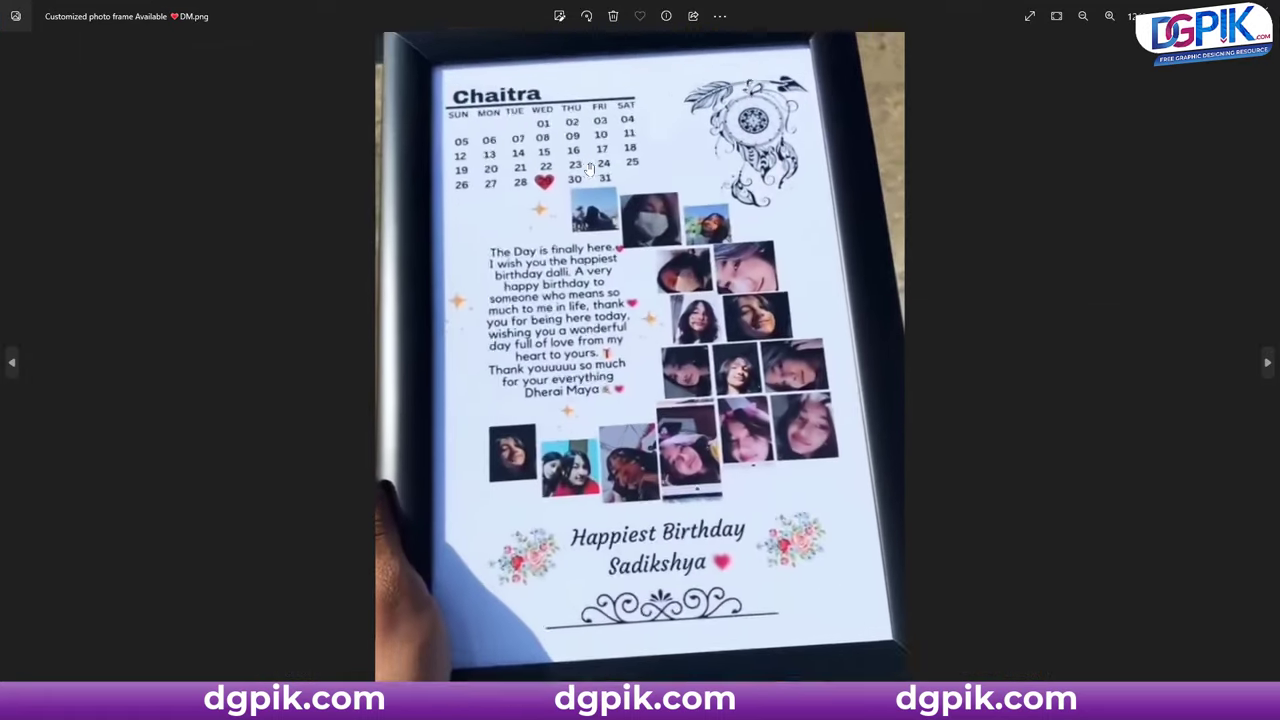
{"action": "scroll", "coordinate": [570, 165], "scroll_direction": "up", "scroll_amount": 1}
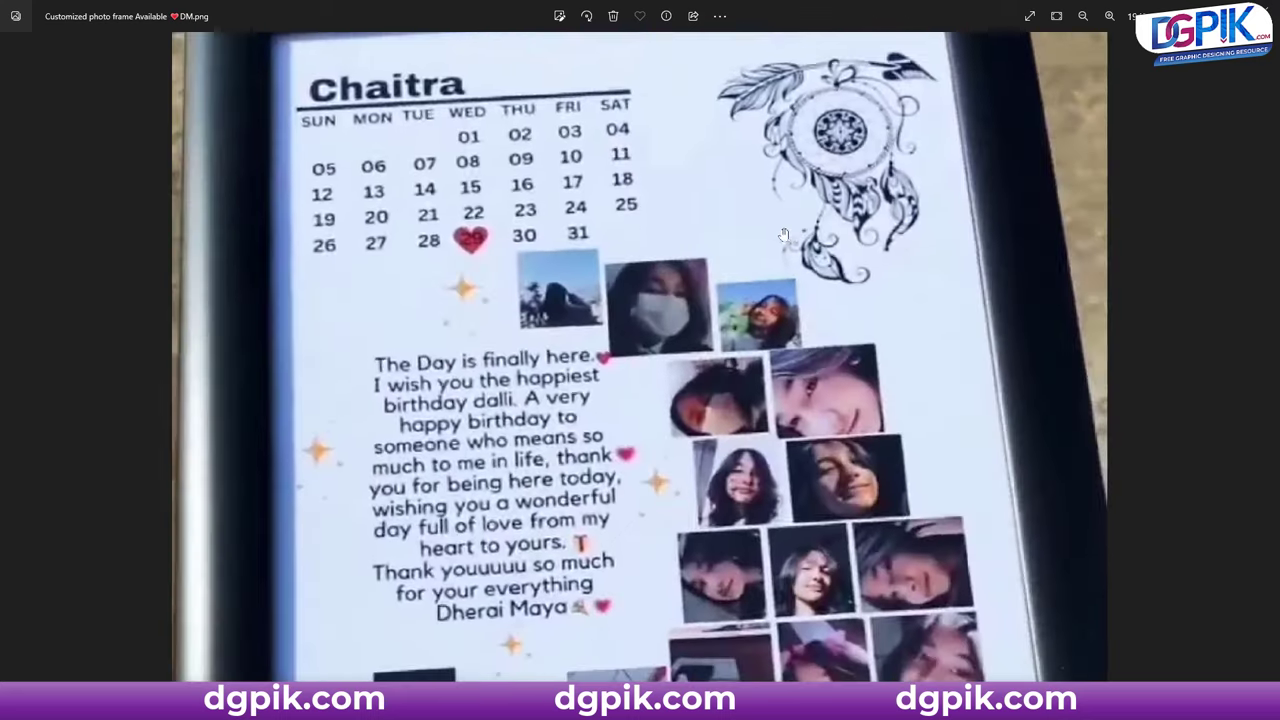
{"action": "scroll", "coordinate": [706, 128], "scroll_direction": "up", "scroll_amount": 2}
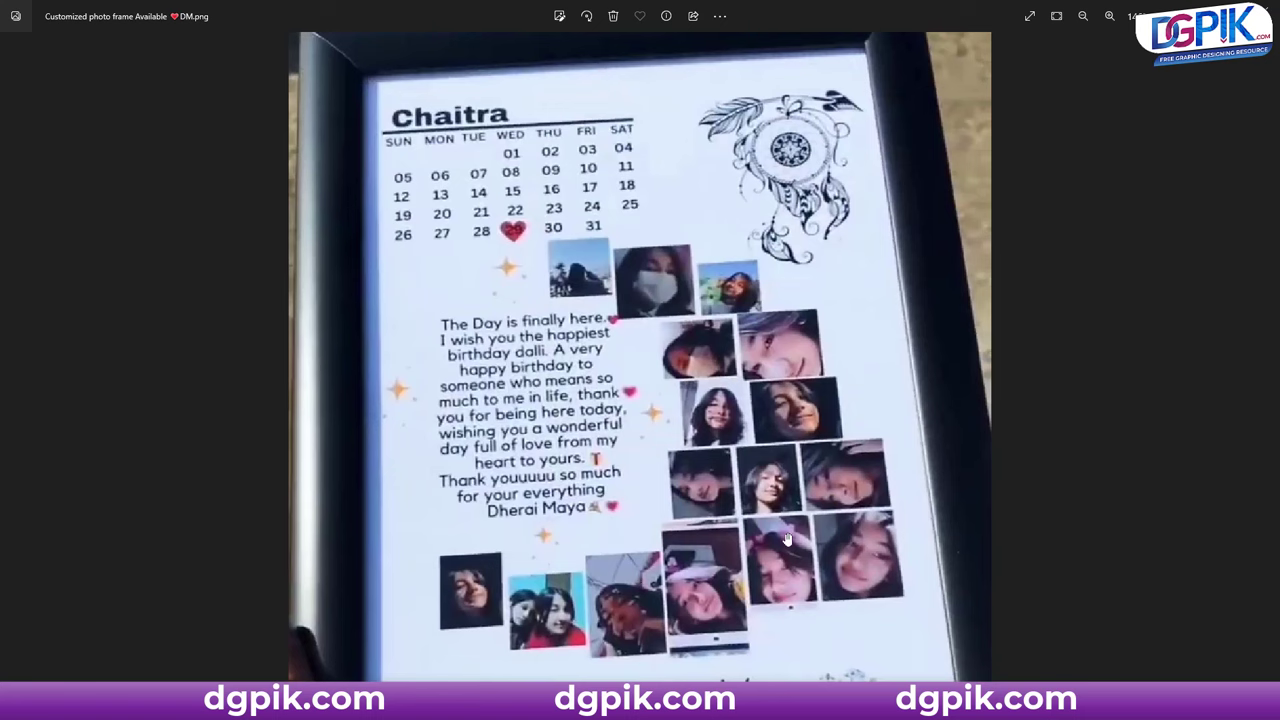
{"action": "key", "text": "Escape"}
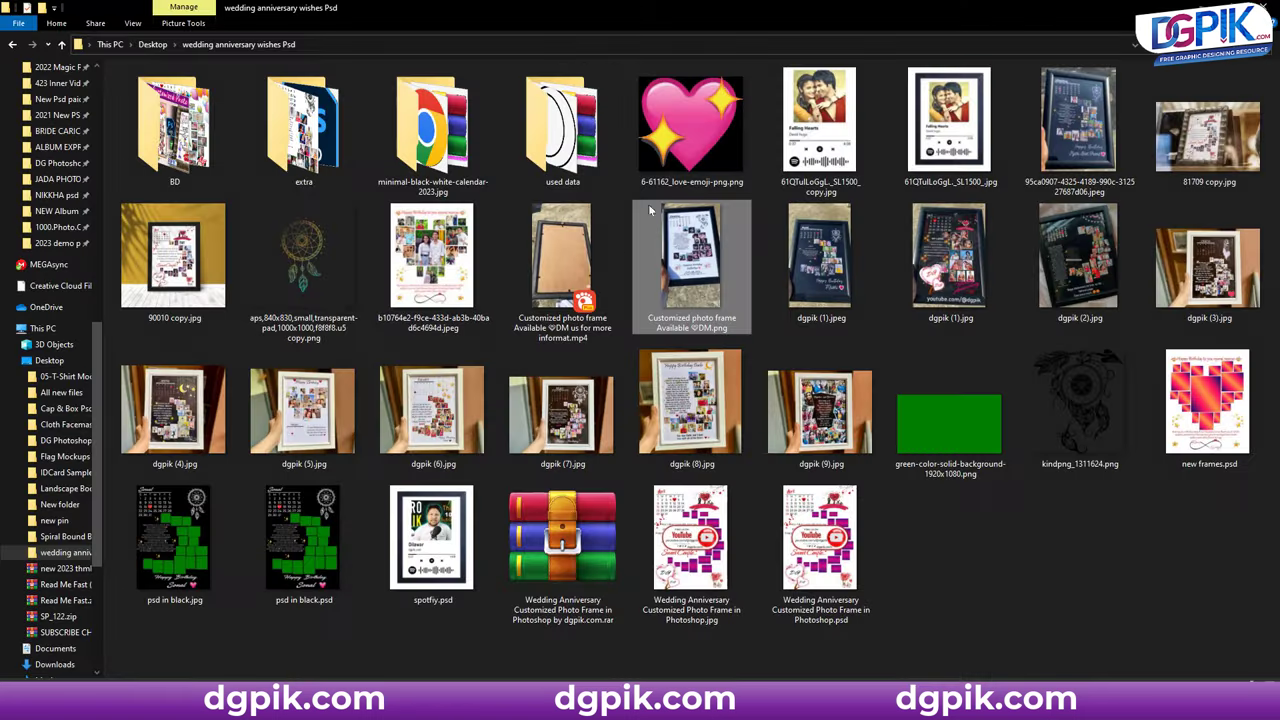
- Preview the birthday collage and Falling Hearts song-card images, then select spotfiy.psd
{"action": "double_click", "coordinate": [448, 262]}
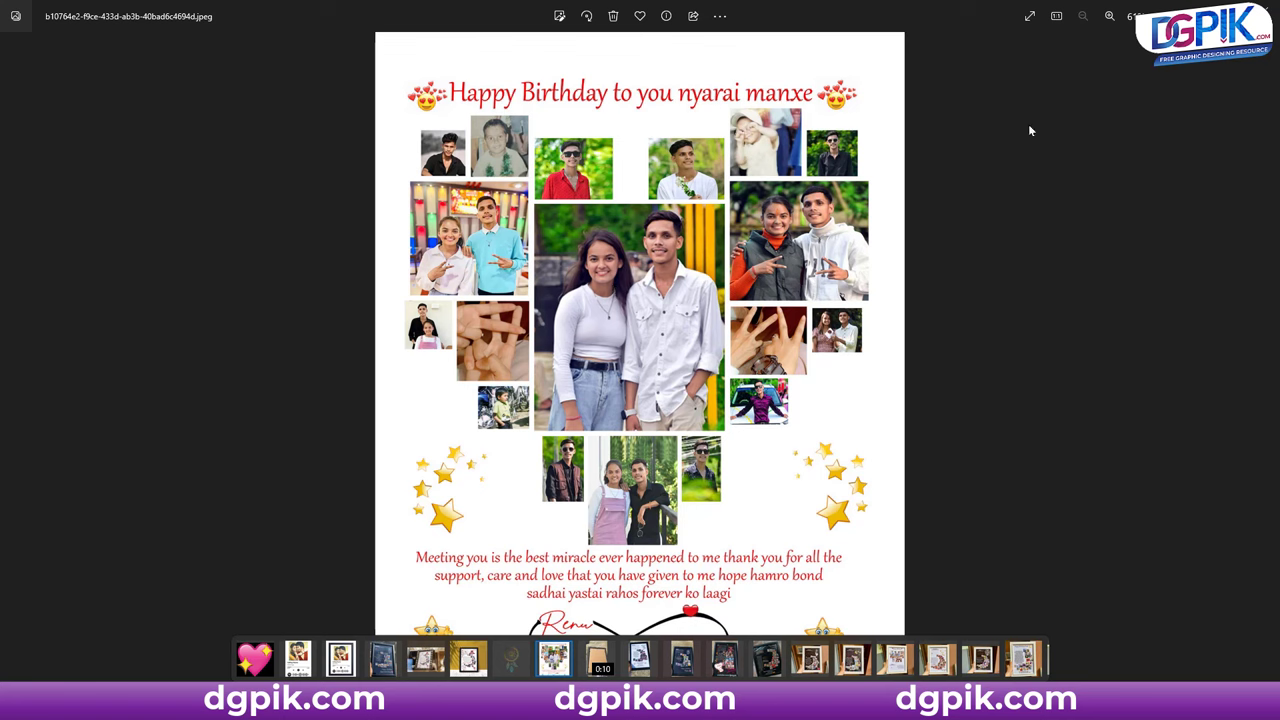
{"action": "left_click", "coordinate": [1264, 10]}
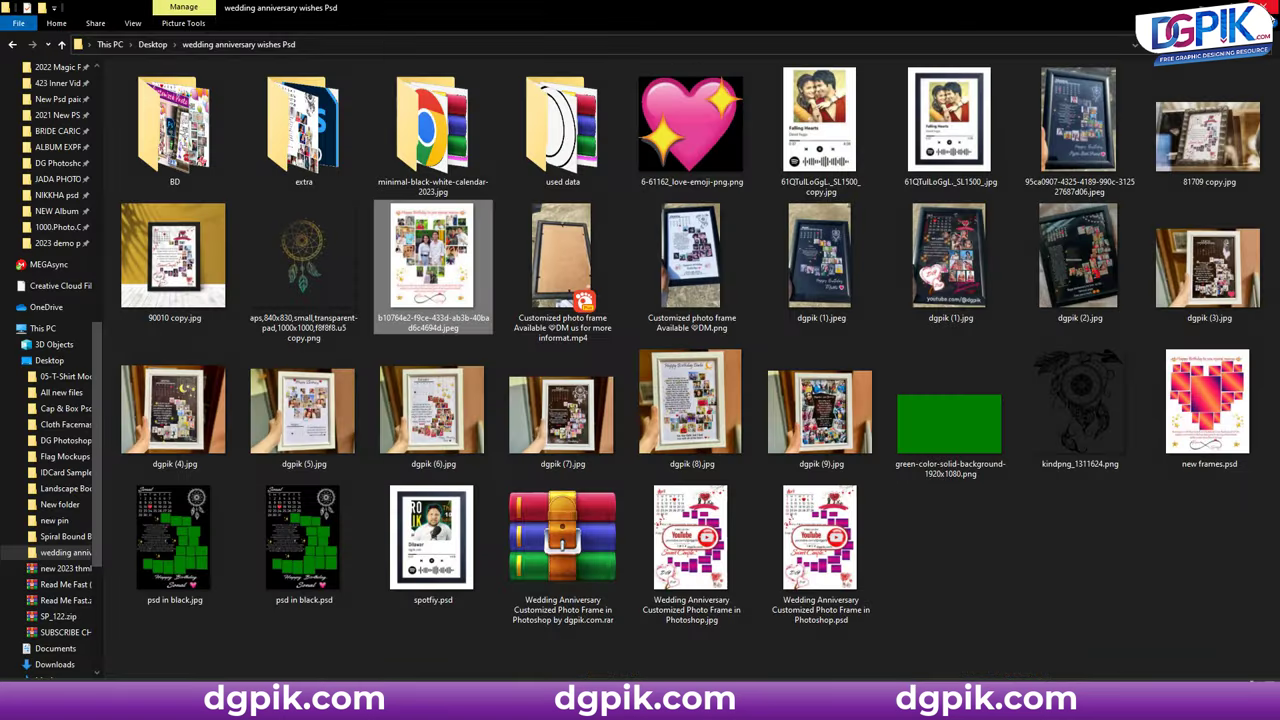
{"action": "left_click", "coordinate": [845, 140]}
{"action": "double_click", "coordinate": [845, 140]}
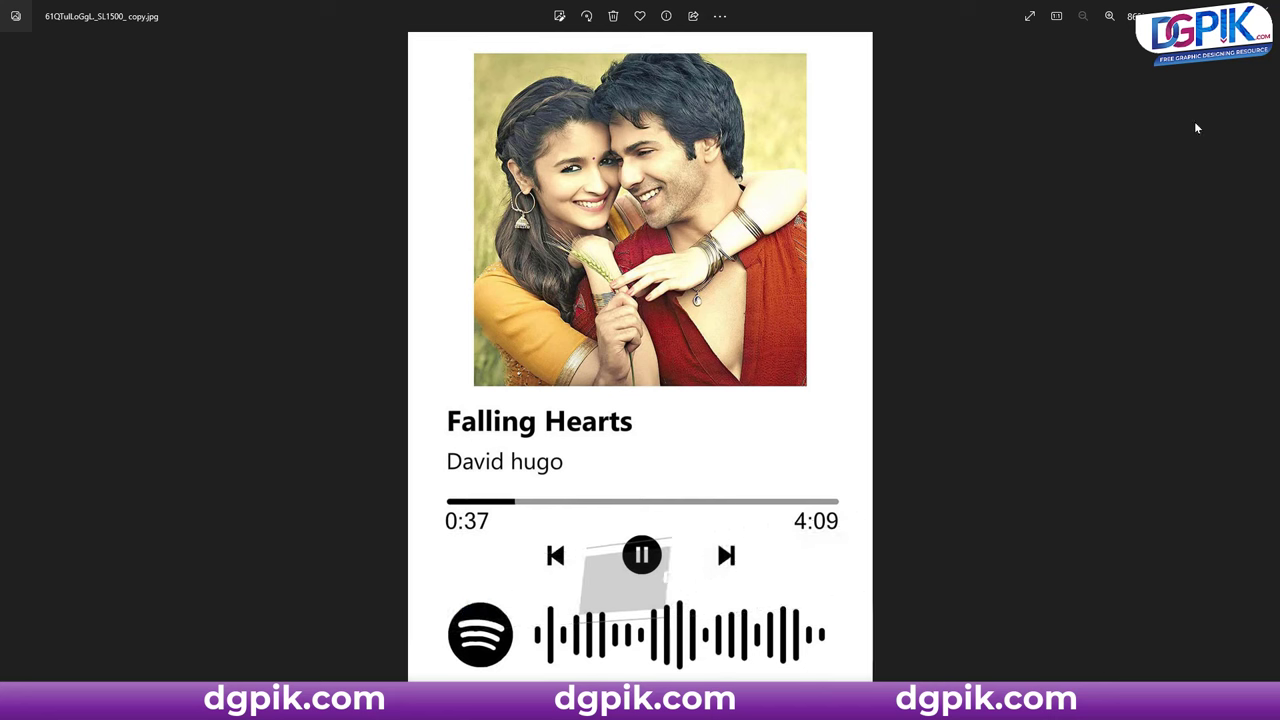
{"action": "left_click", "coordinate": [1264, 12]}
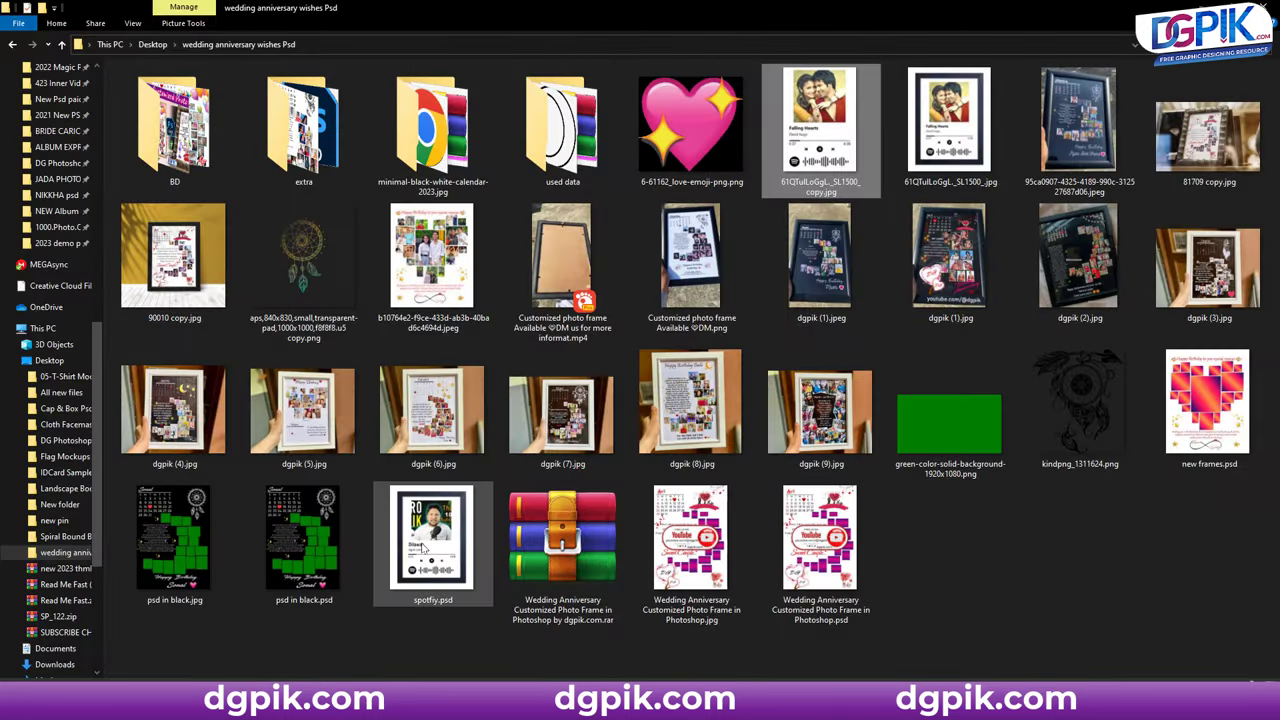
{"action": "left_click", "coordinate": [422, 548]}
- Open spotfiy.psd in Photoshop, then cycle through the document tabs back to Untitled-1
{"action": "double_click", "coordinate": [430, 541]}
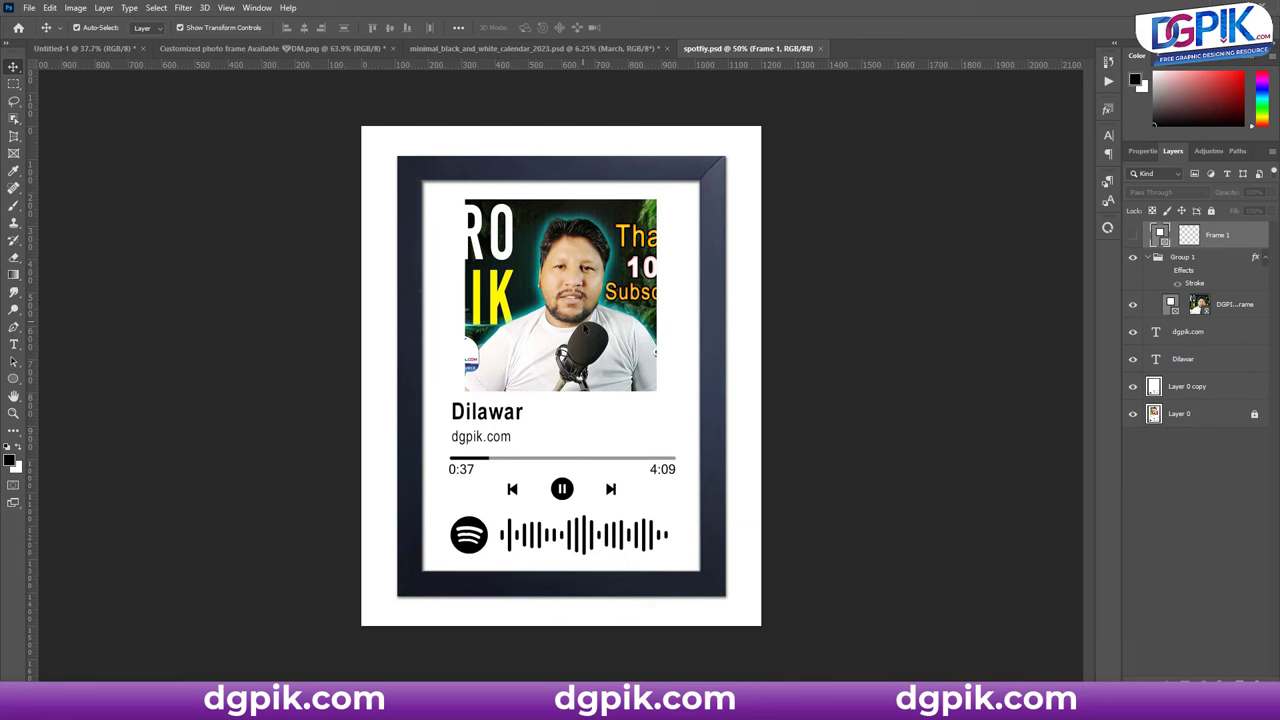
{"action": "left_click", "coordinate": [500, 445]}
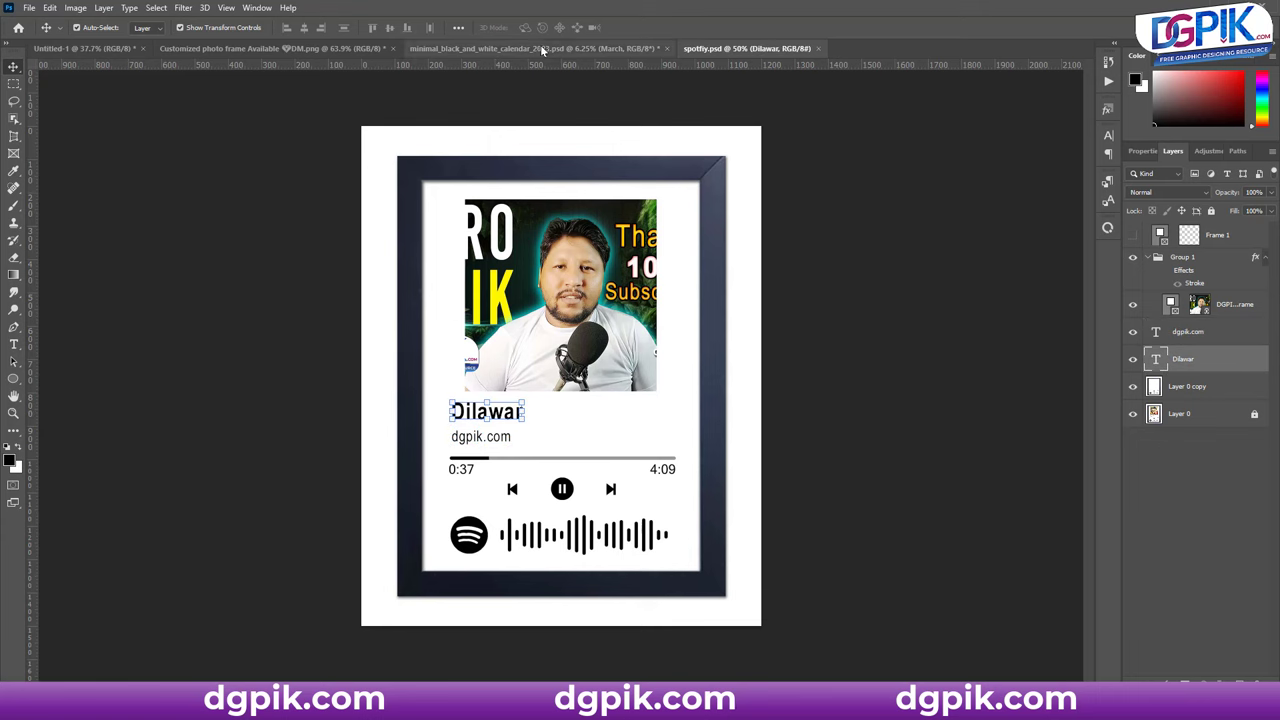
{"action": "left_click", "coordinate": [500, 48]}
{"action": "left_click", "coordinate": [359, 52]}
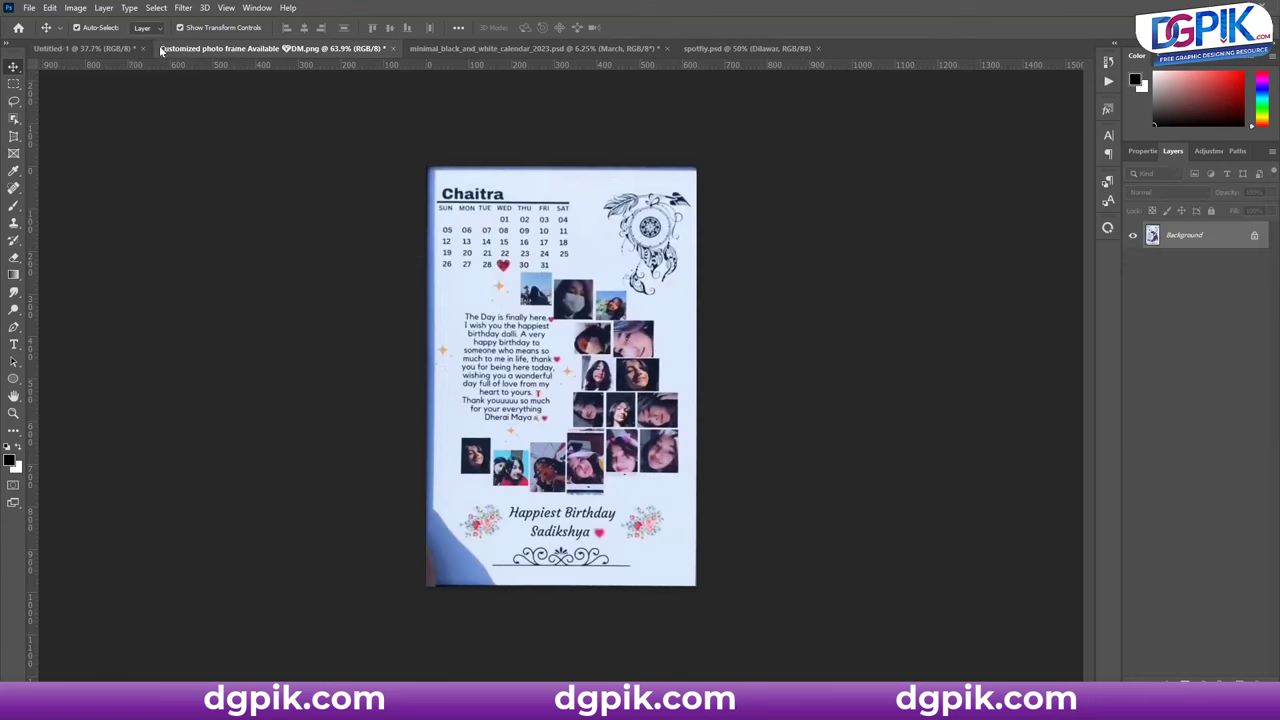
{"action": "left_click", "coordinate": [104, 54]}
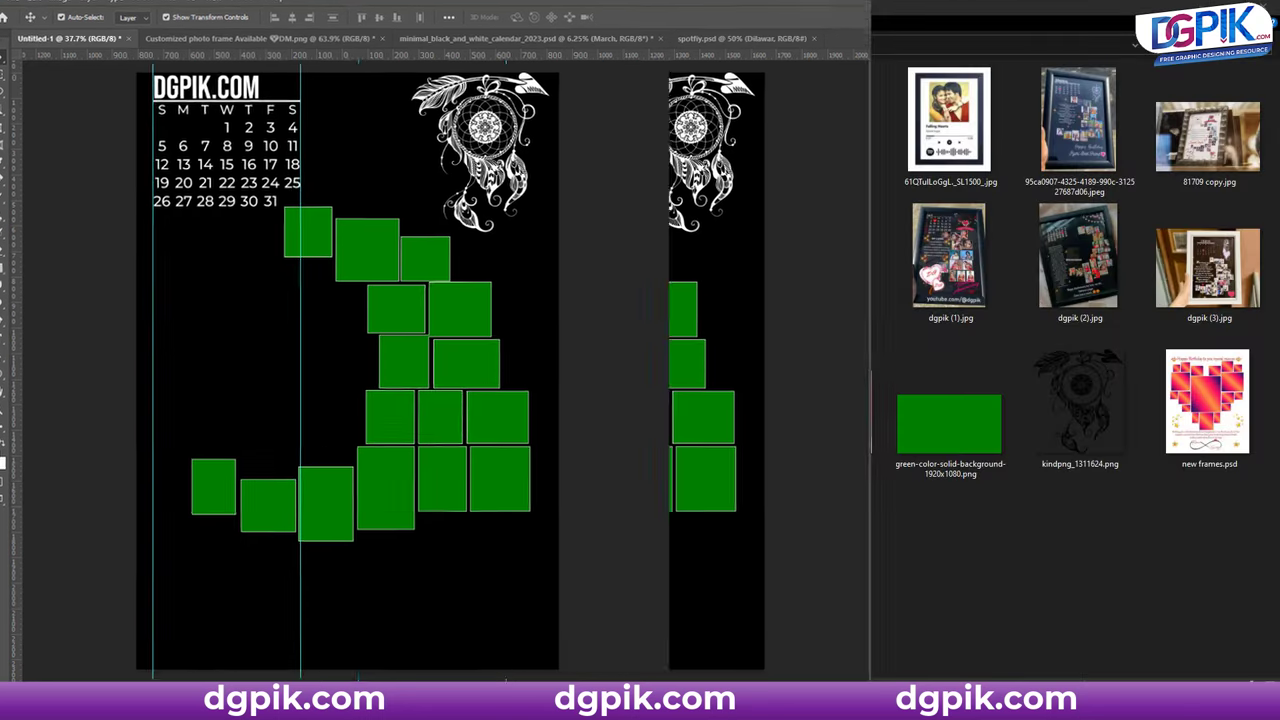
- Snap the photo folder beside the calendar and drop IMG0002, IMG0011, IMG0021, IMG0029 and pexels-photo-1994665 into green boxes
{"action": "double_click", "coordinate": [986, 13]}
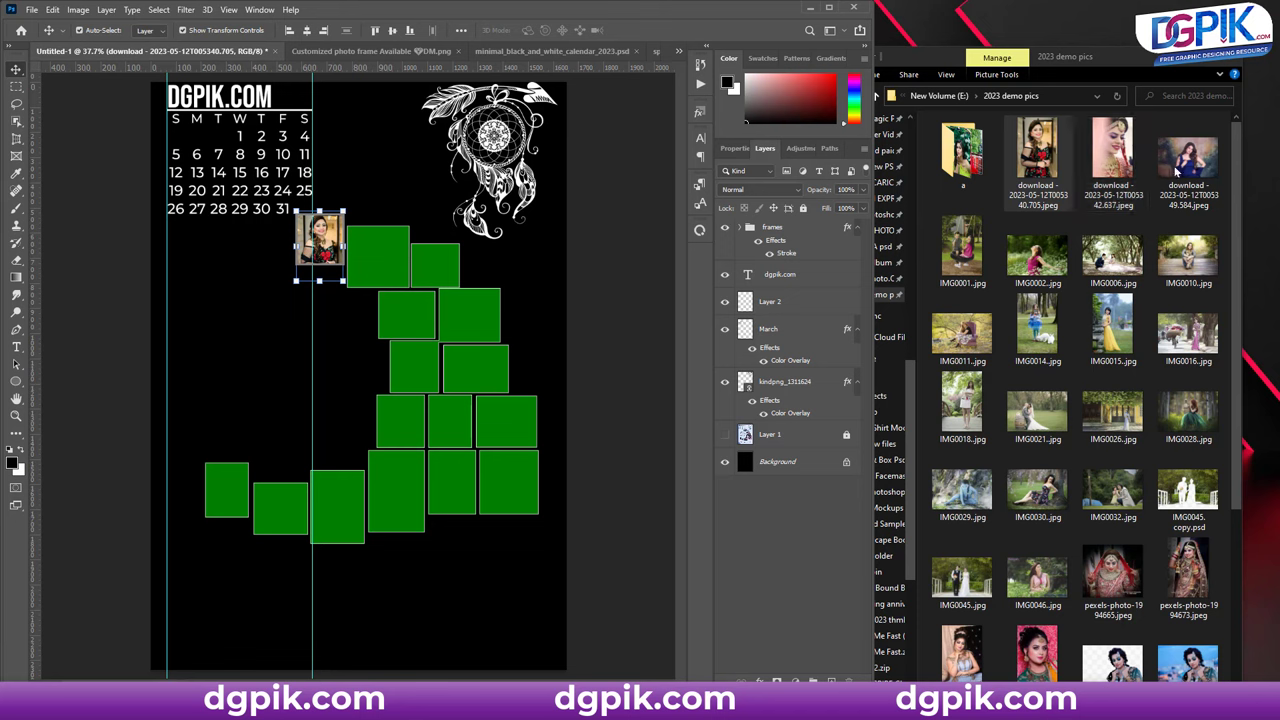
{"action": "left_click_drag", "start_coordinate": [1188, 158], "coordinate": [381, 258]}
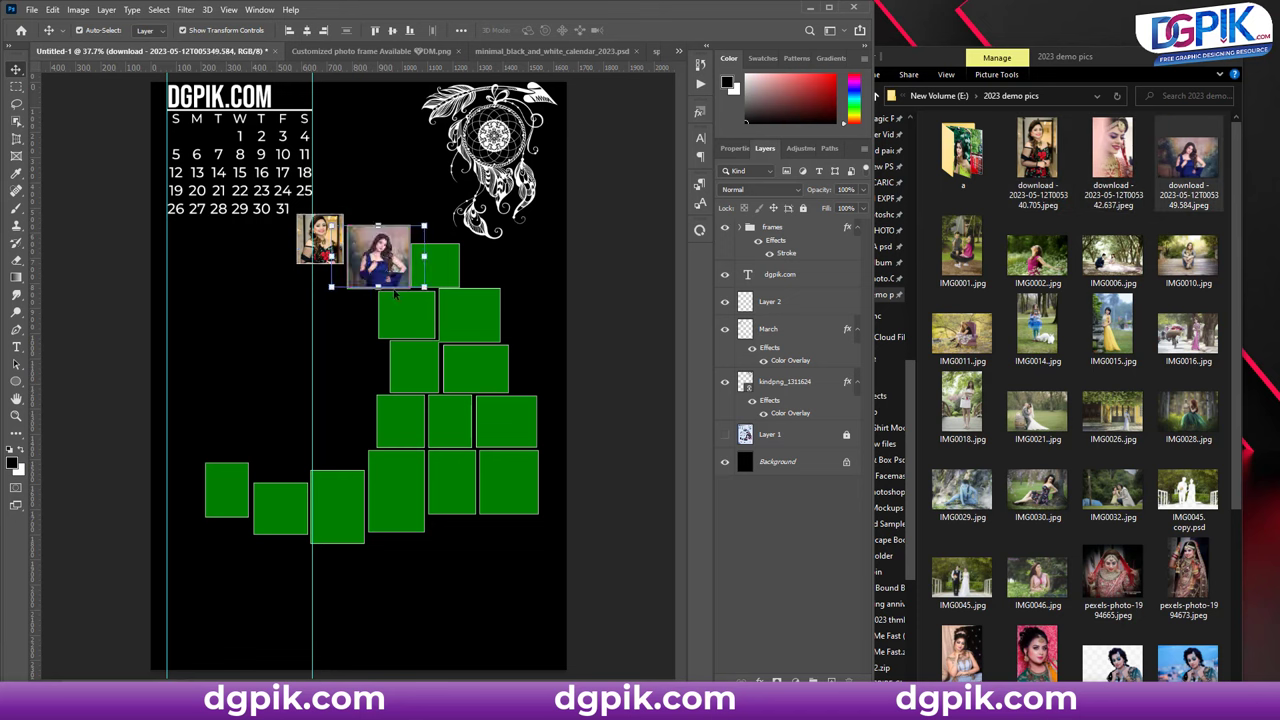
{"action": "left_click_drag", "start_coordinate": [1040, 270], "coordinate": [440, 266]}
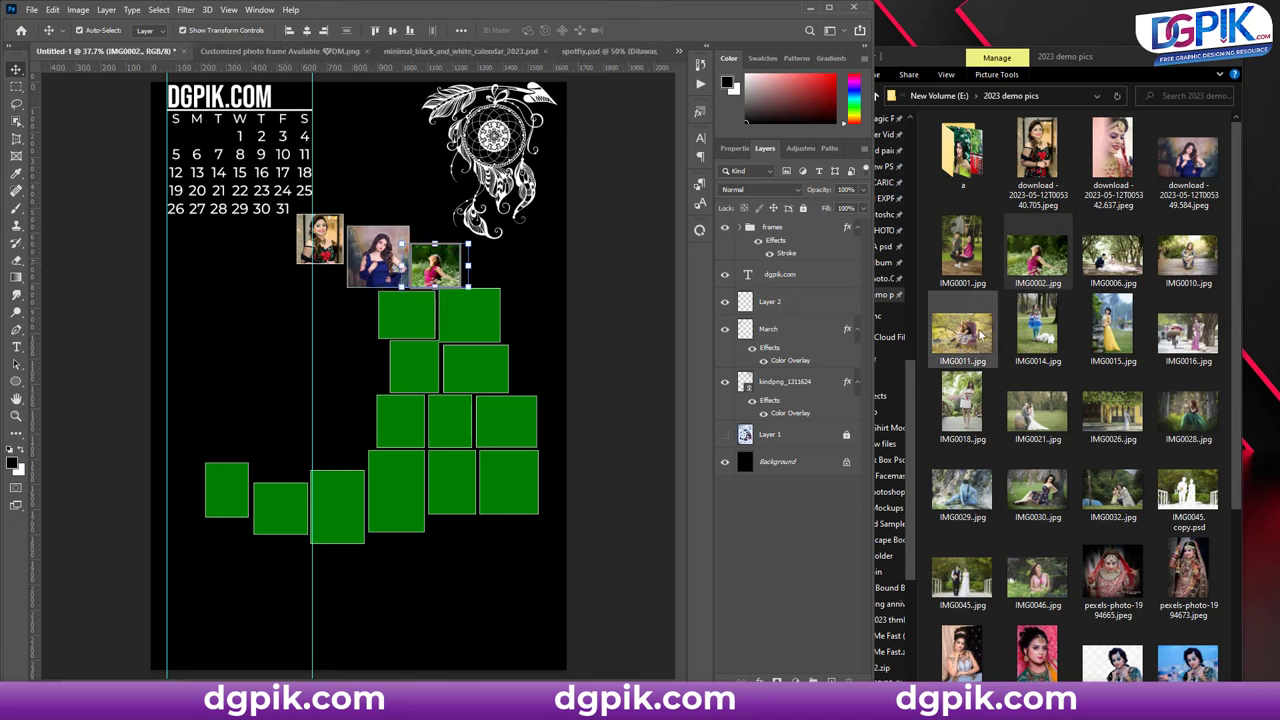
{"action": "left_click_drag", "start_coordinate": [968, 340], "coordinate": [490, 318]}
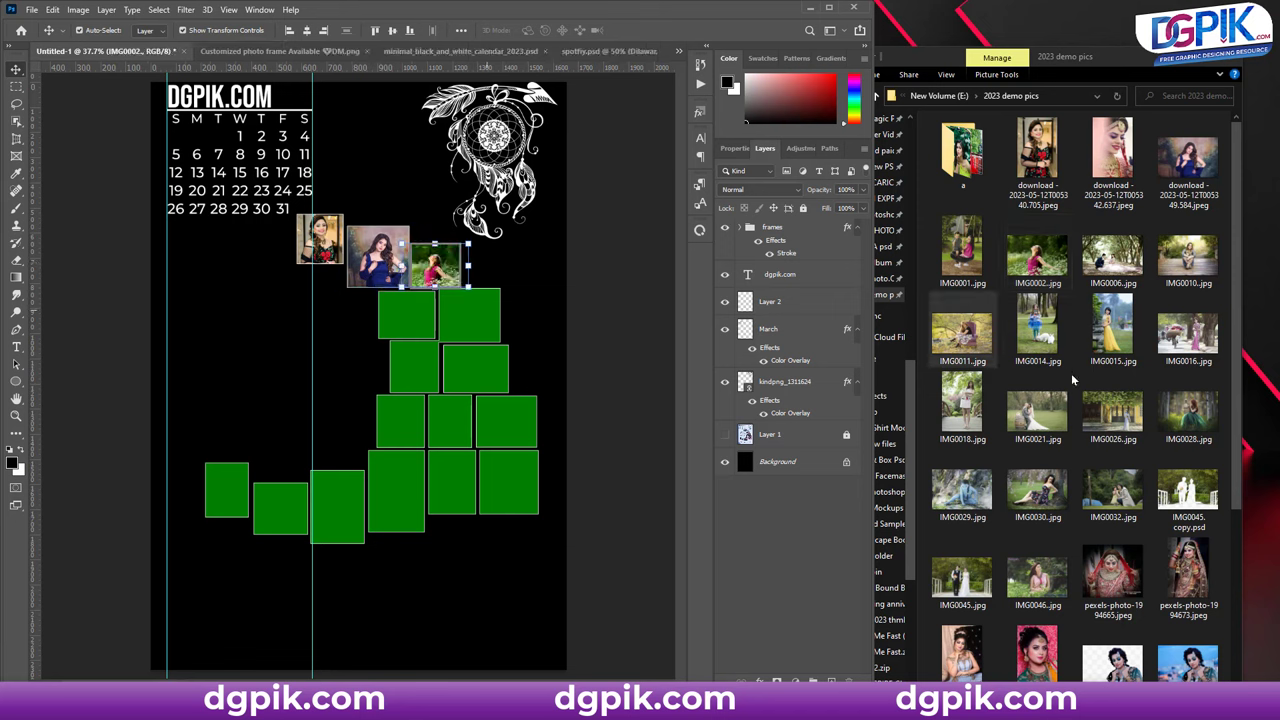
{"action": "left_click_drag", "start_coordinate": [1040, 425], "coordinate": [402, 330]}
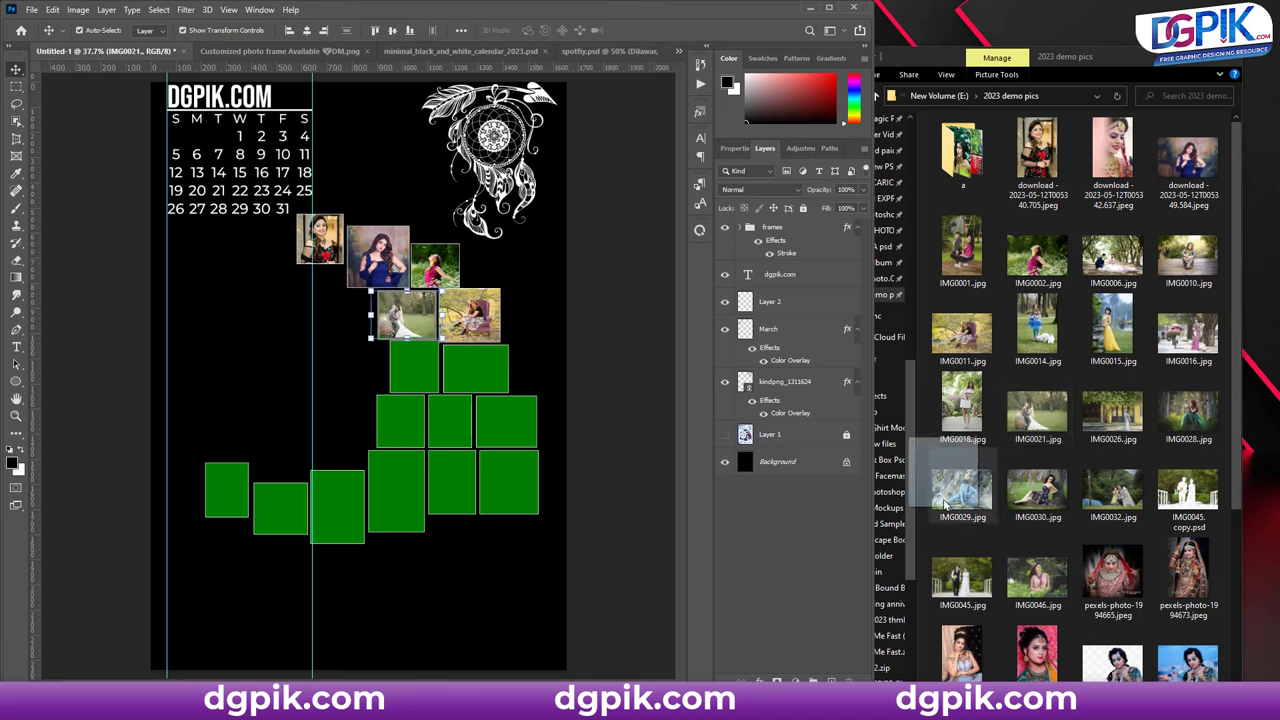
{"action": "mouse_move", "coordinate": [958, 503]}
{"action": "left_mouse_down"}
{"action": "mouse_move", "coordinate": [531, 416]}
{"action": "mouse_move", "coordinate": [428, 372]}
{"action": "left_mouse_up"}
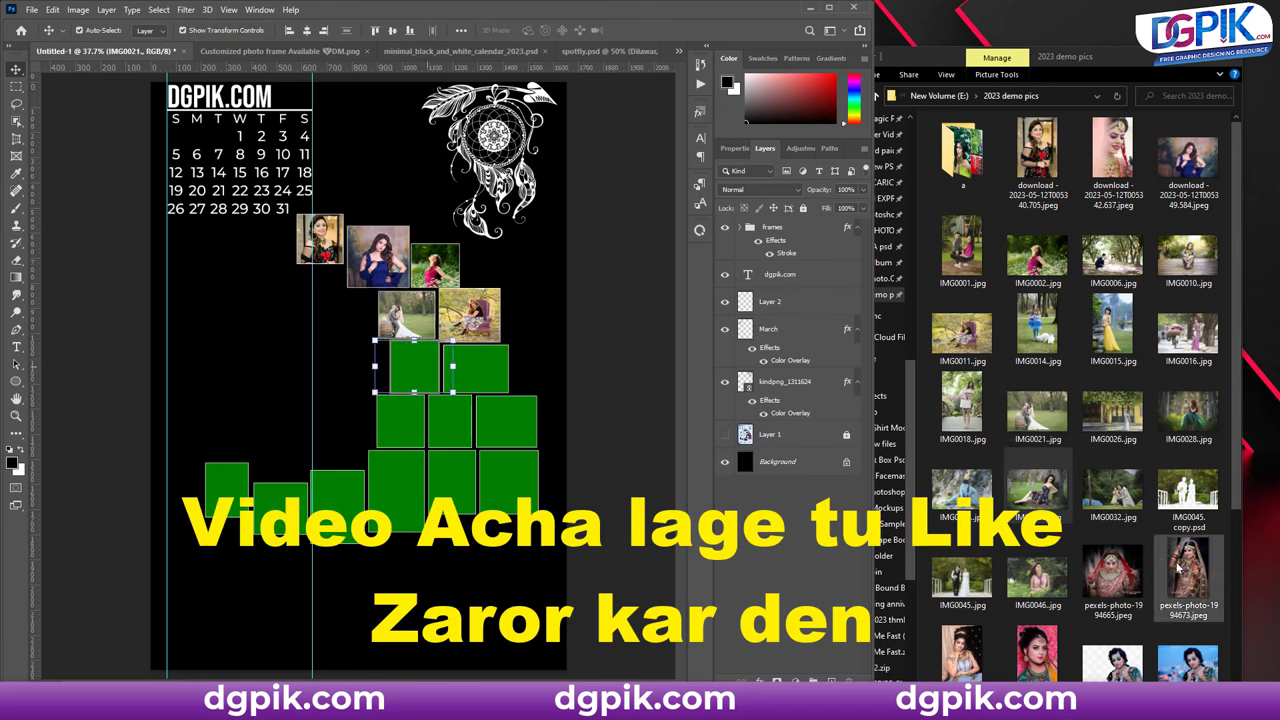
{"action": "left_click_drag", "start_coordinate": [1112, 575], "coordinate": [476, 368]}
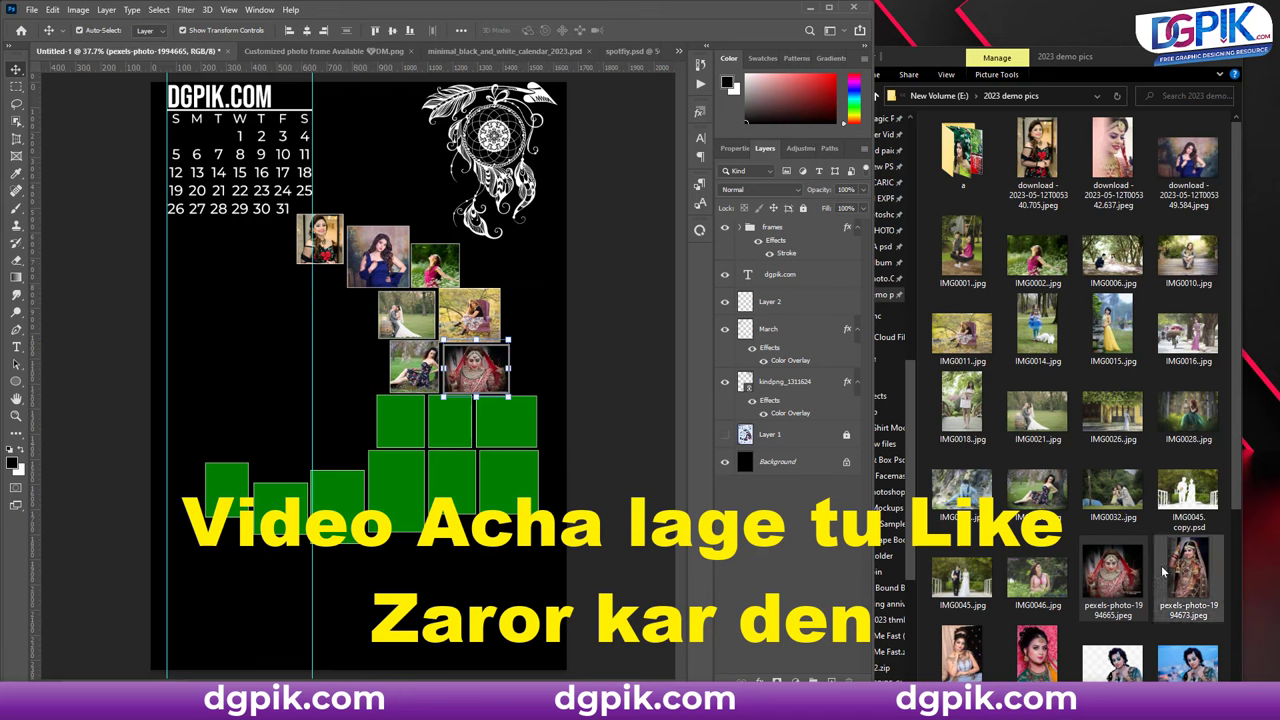
- Fill the remaining green boxes with pexels photos 1994673, 2671731, 5433581, 5376741, 2673361 and IMG0046
{"action": "left_click_drag", "start_coordinate": [1188, 568], "coordinate": [458, 493]}
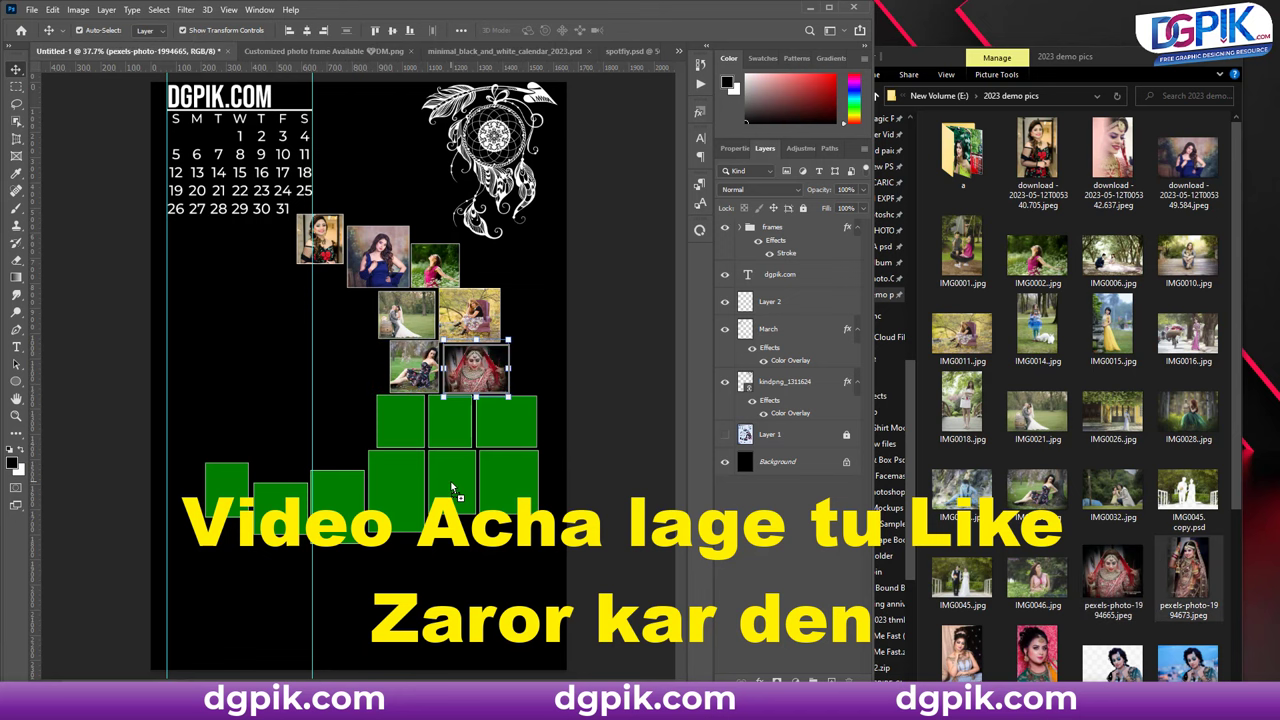
{"action": "left_click_drag", "start_coordinate": [1035, 660], "coordinate": [450, 420]}
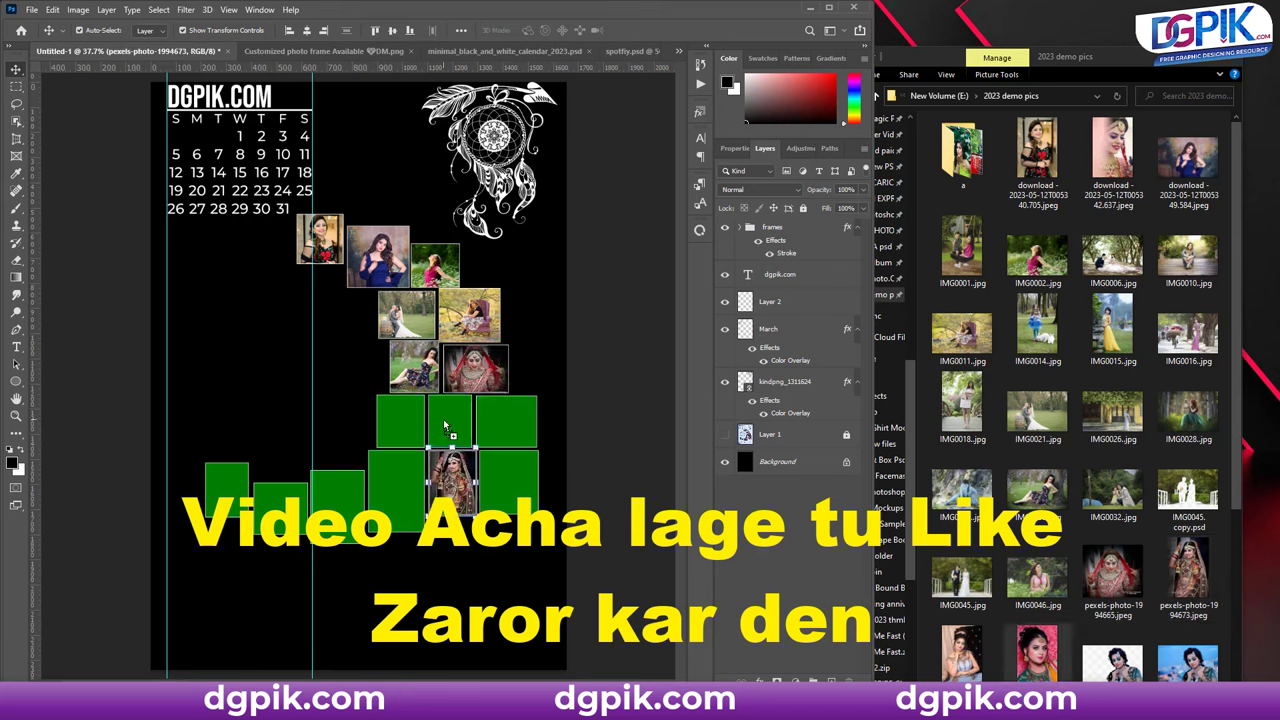
{"action": "left_click_drag", "start_coordinate": [388, 487], "coordinate": [330, 508]}
{"action": "left_click_drag", "start_coordinate": [1037, 565], "coordinate": [230, 500]}
{"action": "left_click_drag", "start_coordinate": [1112, 470], "coordinate": [285, 511]}
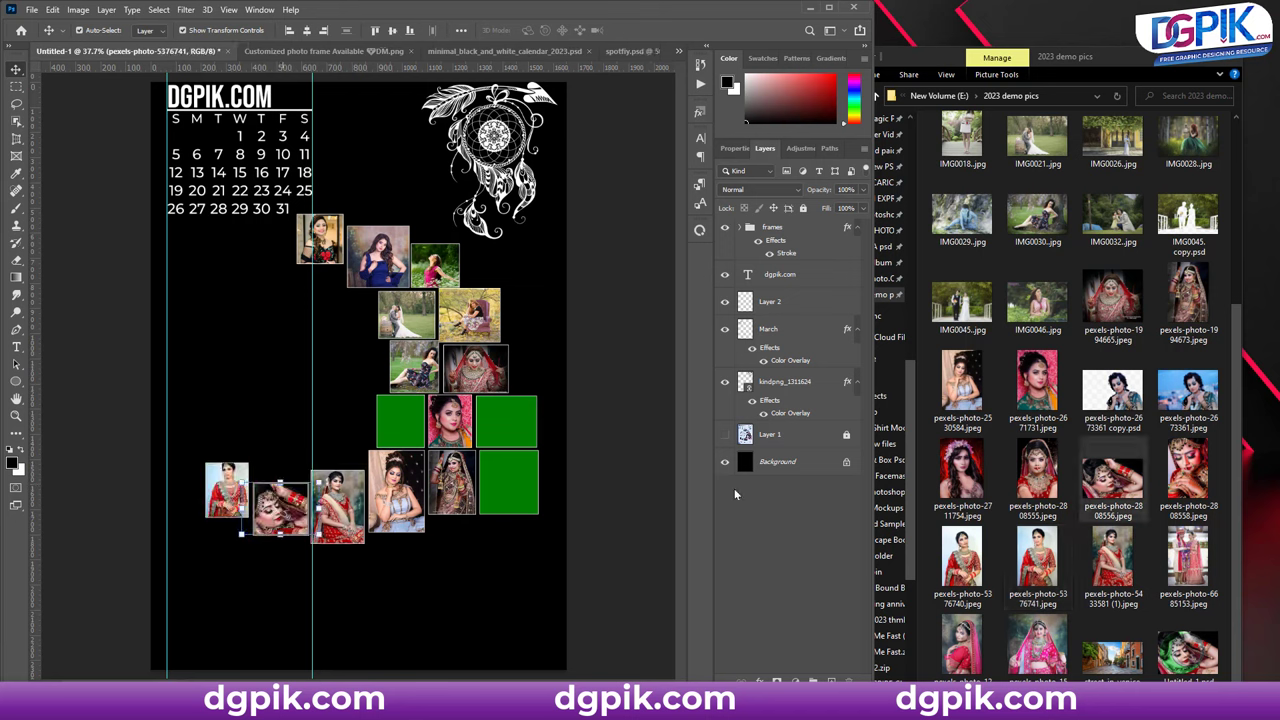
{"action": "mouse_move", "coordinate": [1188, 390]}
{"action": "left_mouse_down"}
{"action": "mouse_move", "coordinate": [491, 414]}
{"action": "mouse_move", "coordinate": [503, 427]}
{"action": "left_mouse_up"}
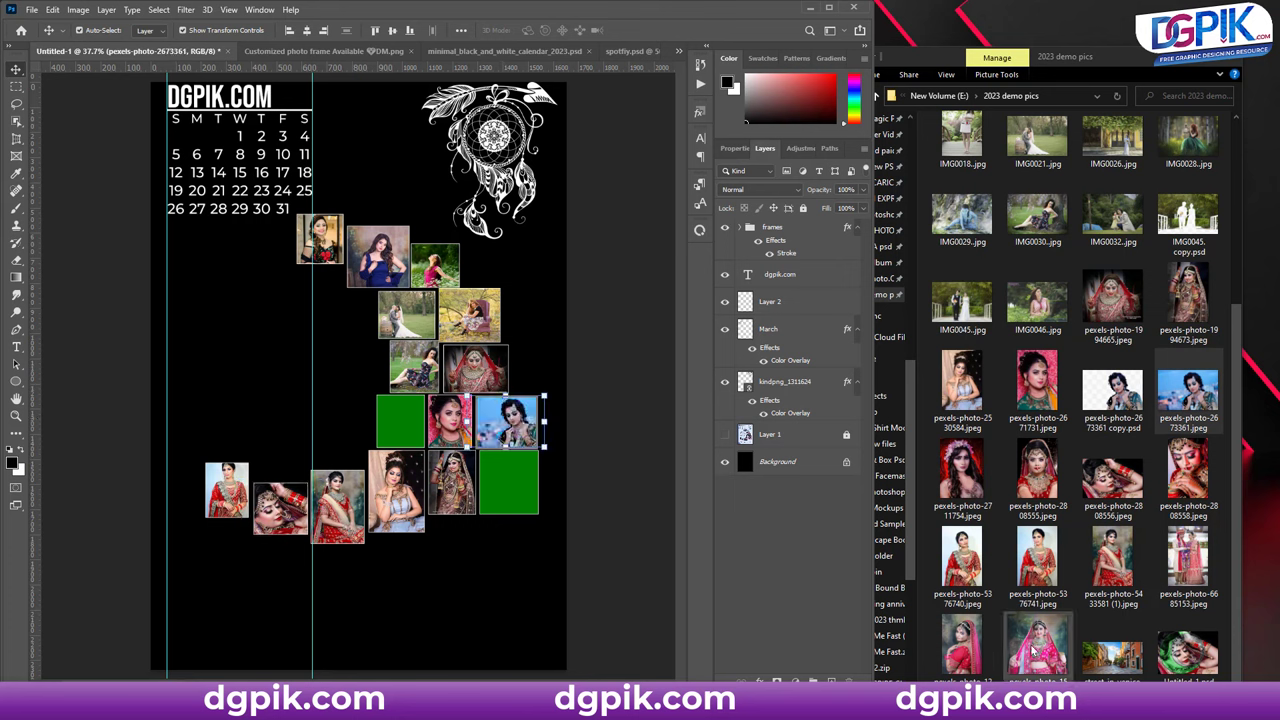
{"action": "left_click_drag", "start_coordinate": [1036, 650], "coordinate": [518, 486]}
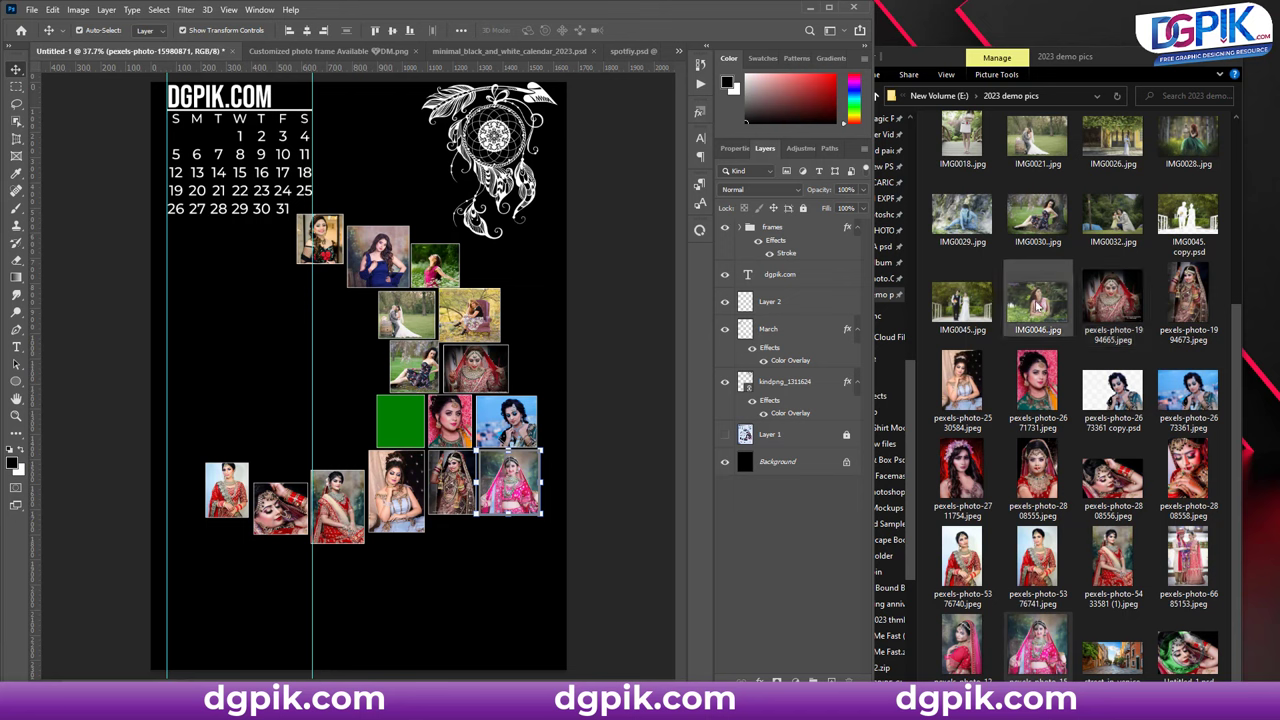
{"action": "left_click_drag", "start_coordinate": [1038, 300], "coordinate": [405, 418]}
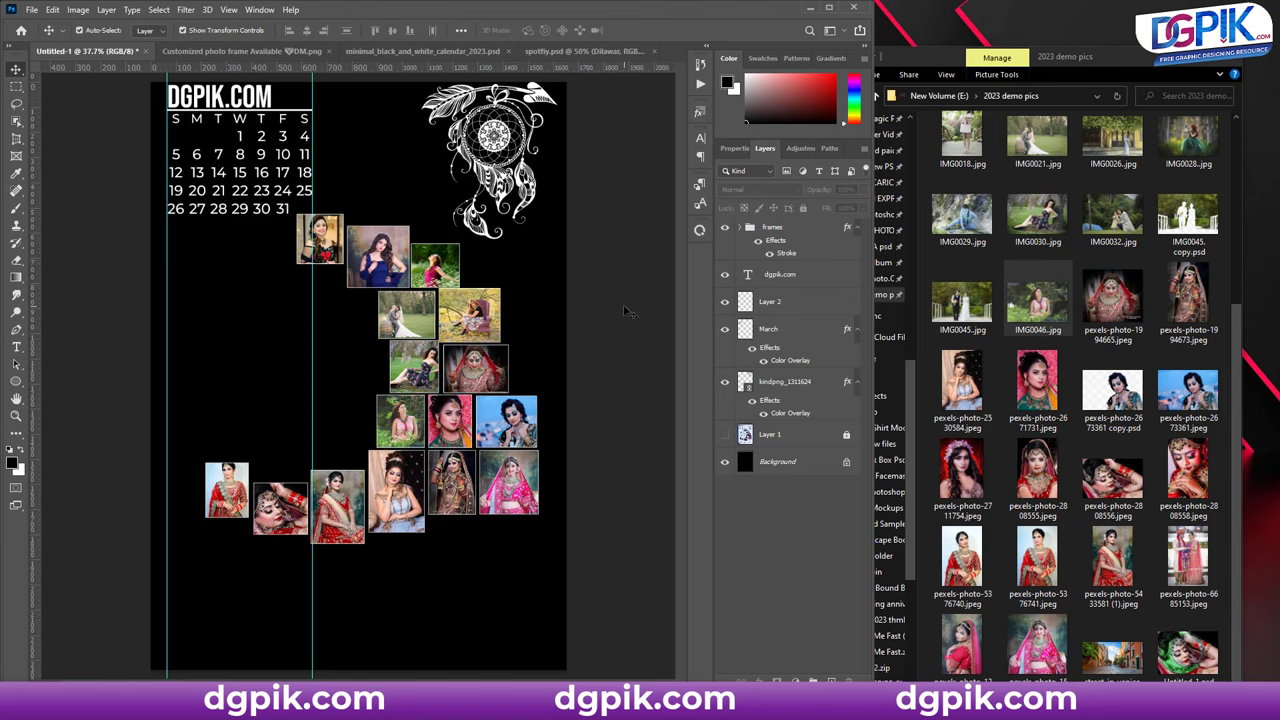
- Minimise Photoshop and bring up the DG Pik YouTube channel window in Chrome
{"action": "left_click", "coordinate": [809, 8]}
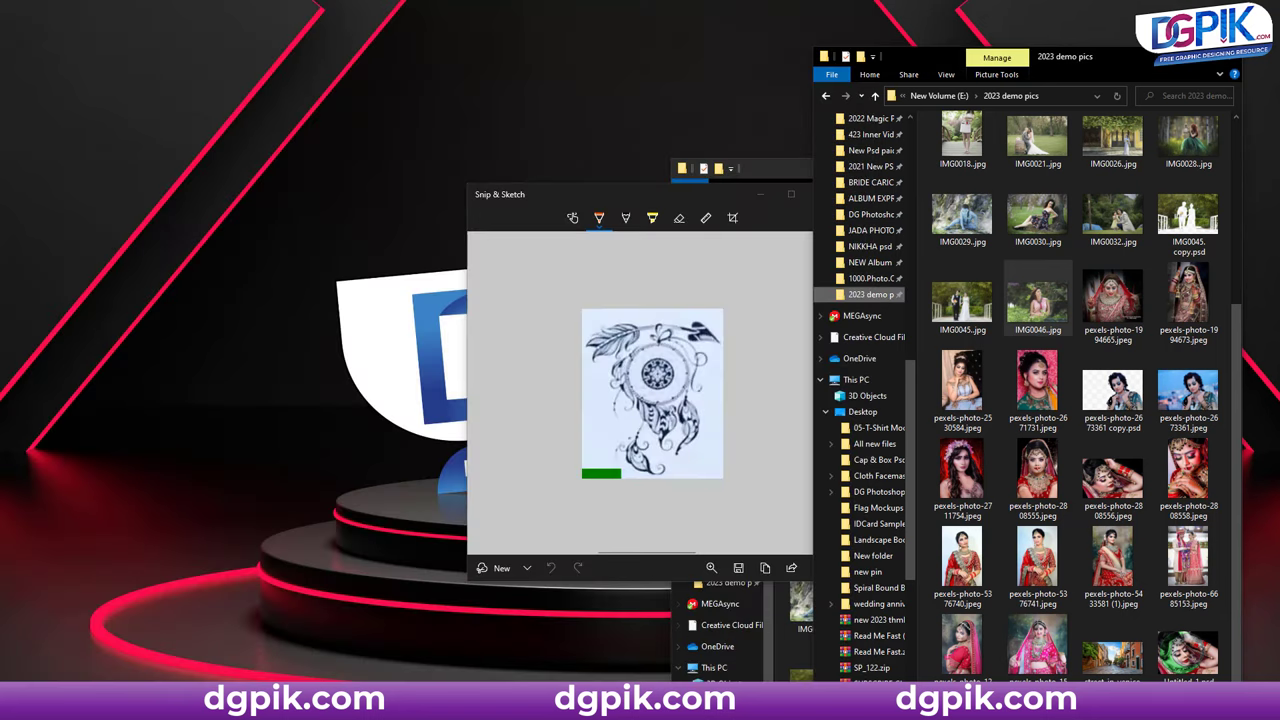
{"action": "left_click", "coordinate": [864, 705]}
{"action": "left_click", "coordinate": [963, 656]}
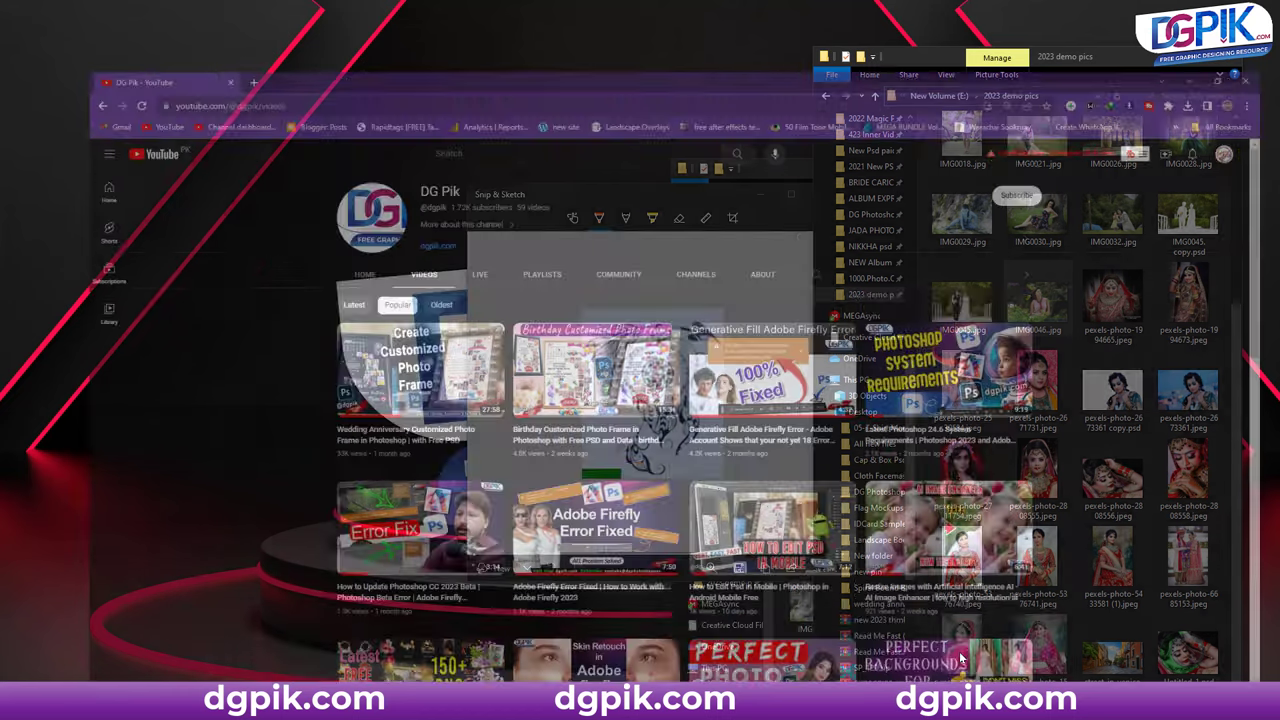